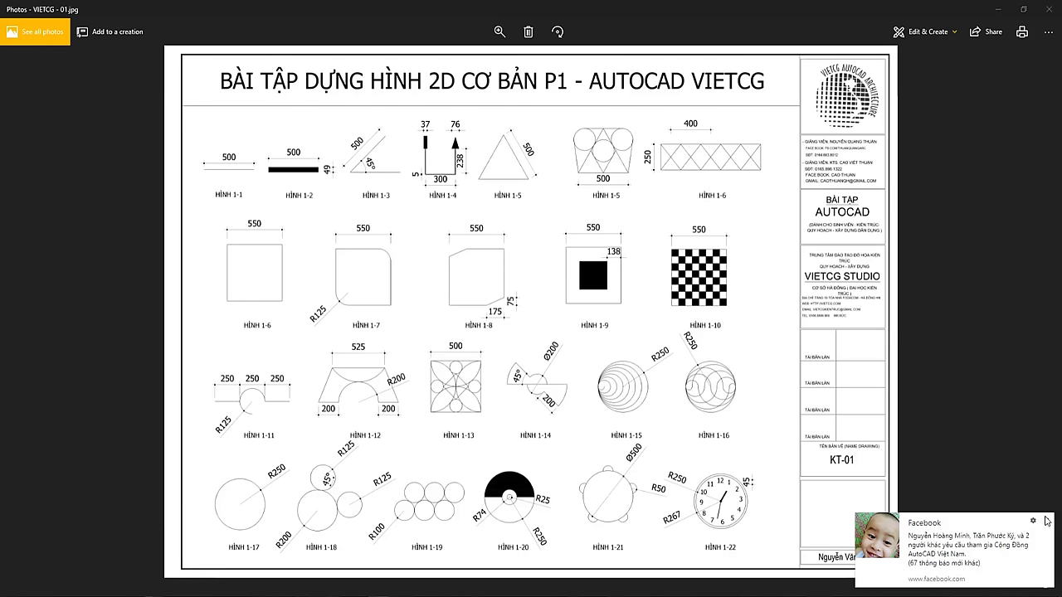
Review the DRAW and MODIFY command tables on 7.jpg, then return to VIETCG - 01.jpg
{"action": "left_click", "coordinate": [1046, 521]}
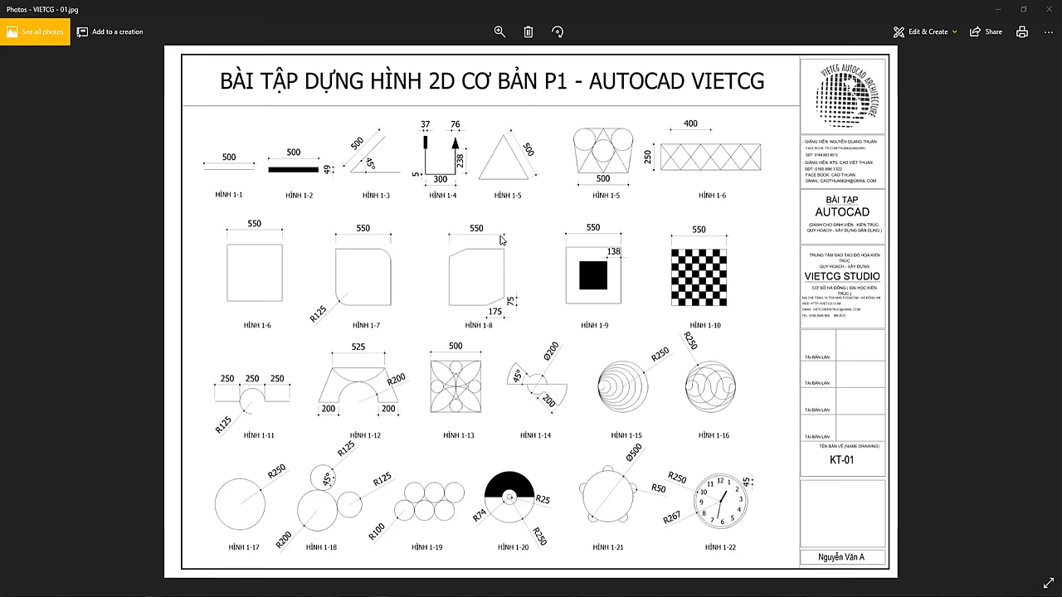
{"action": "left_click", "coordinate": [415, 564]}
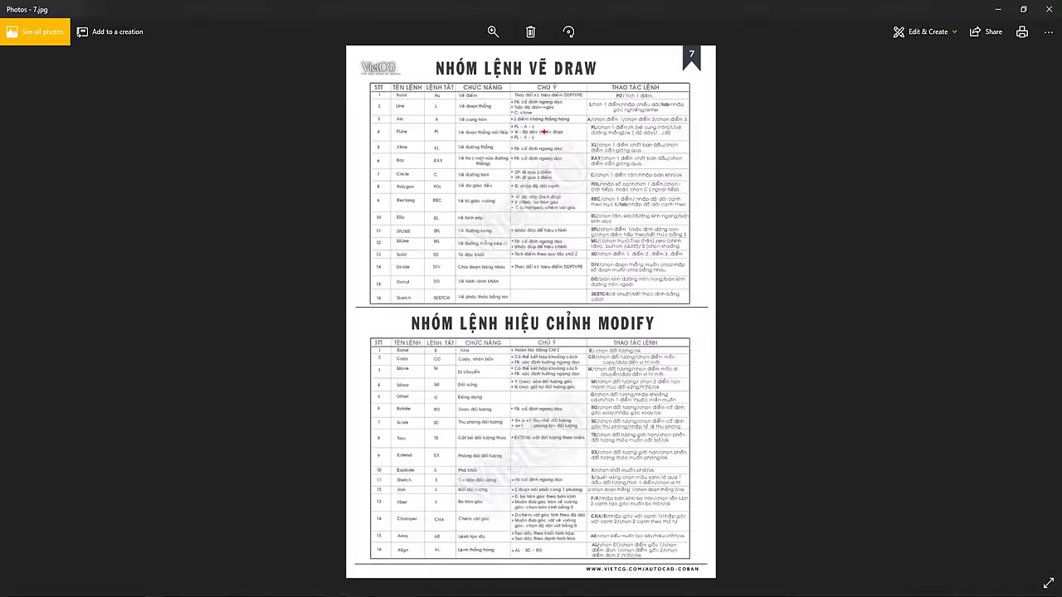
{"action": "left_click_drag", "start_coordinate": [363, 47], "coordinate": [707, 289]}
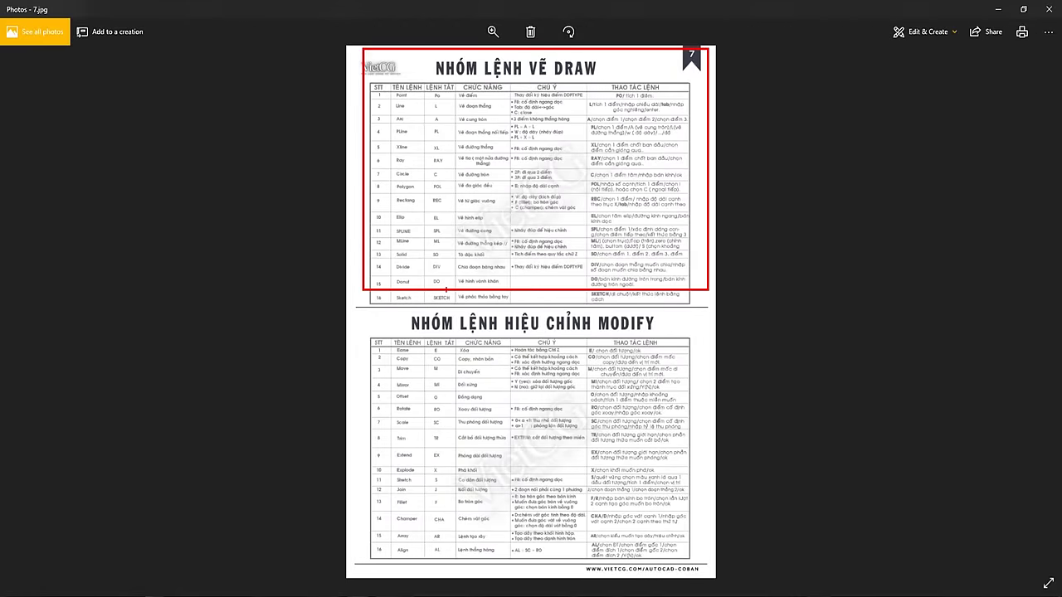
{"action": "left_click_drag", "start_coordinate": [380, 312], "coordinate": [471, 387]}
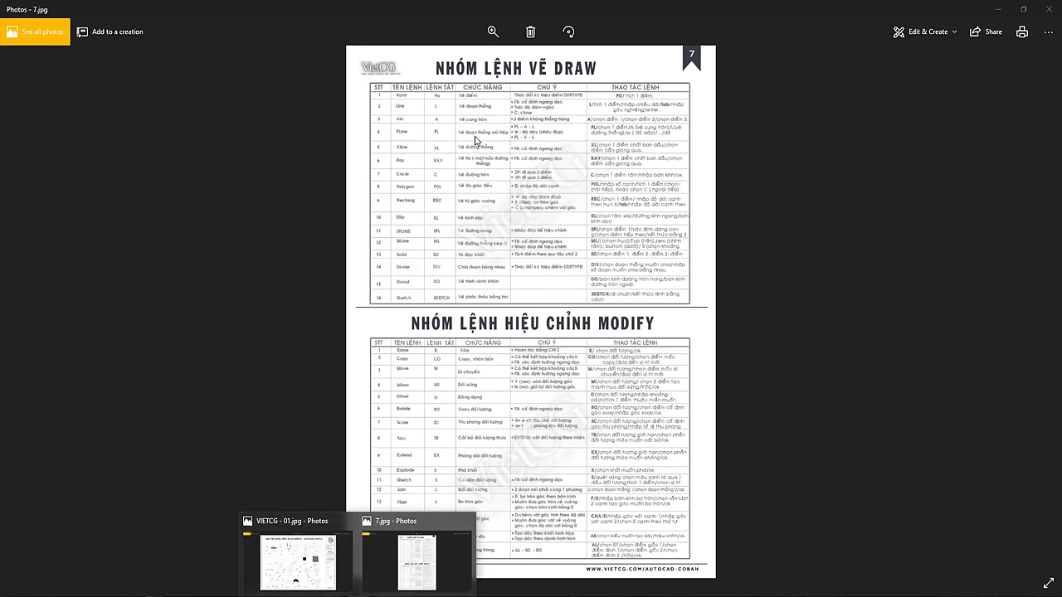
{"action": "left_click", "coordinate": [299, 561]}
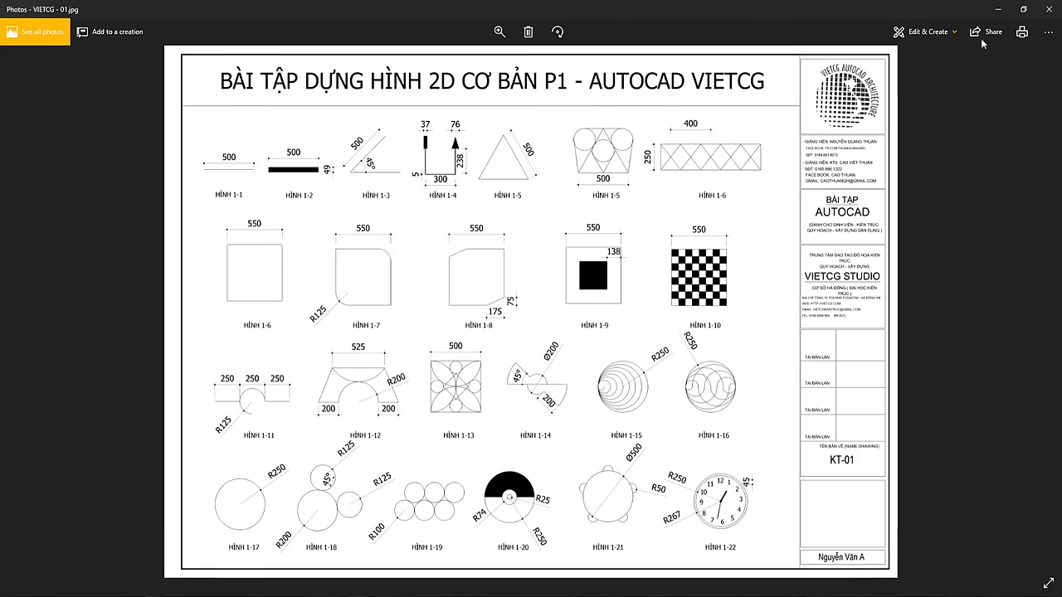
Preview exercise sheets VIETCG - 02.jpg through VIETCG - 04.jpg from the 1. BT SO 1 folder
{"action": "key", "text": "alt+Tab"}
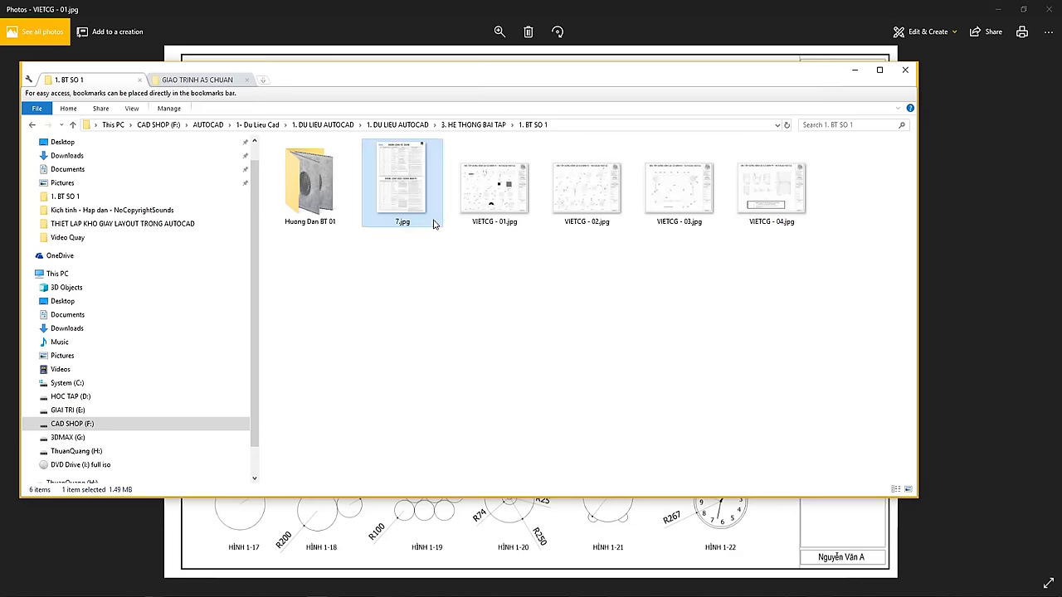
{"action": "double_click", "coordinate": [597, 197]}
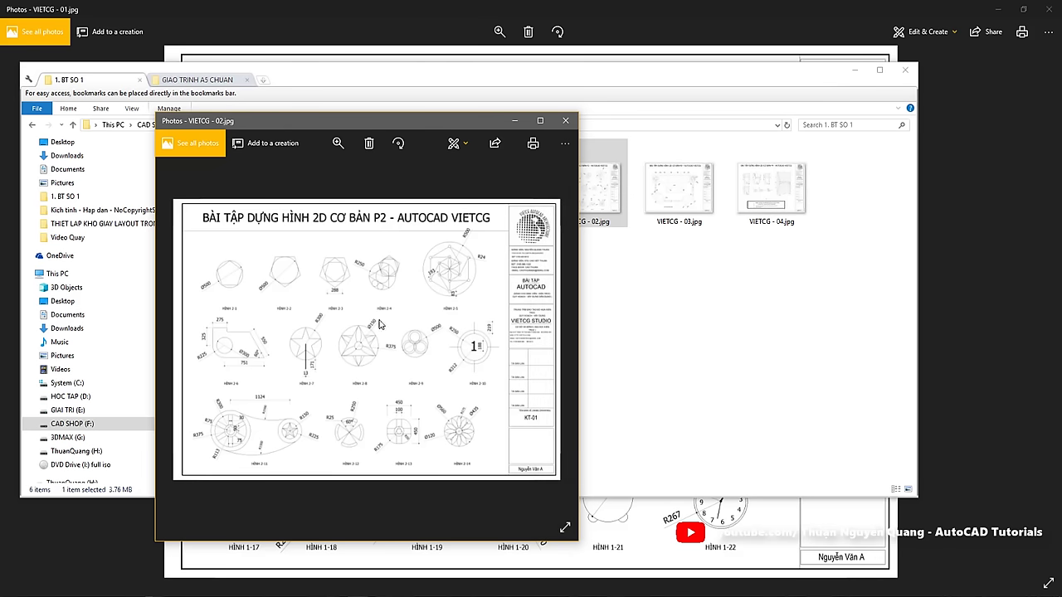
{"action": "left_click", "coordinate": [549, 339]}
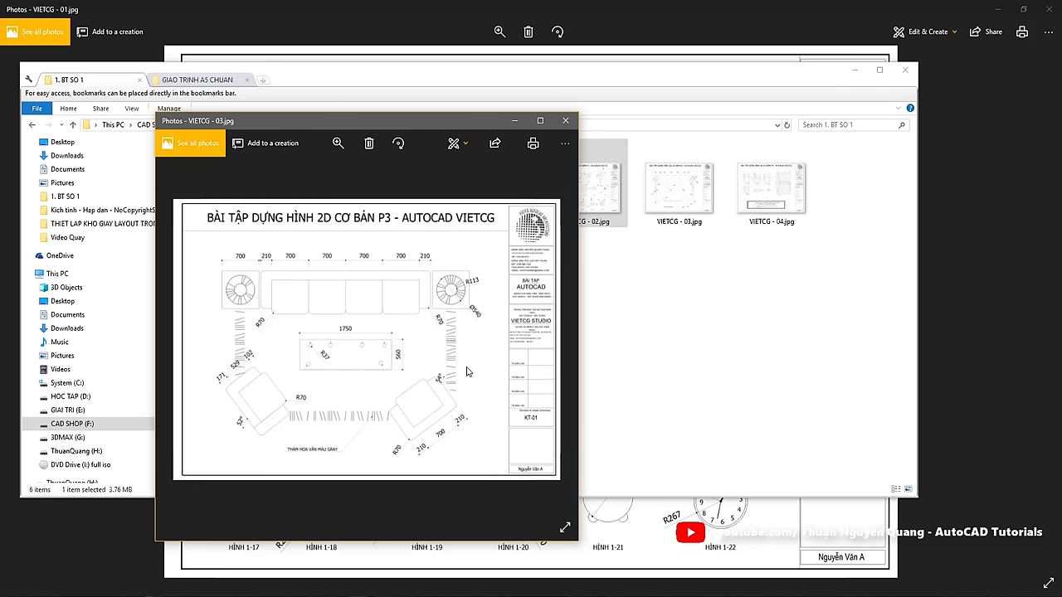
{"action": "left_click", "coordinate": [545, 353]}
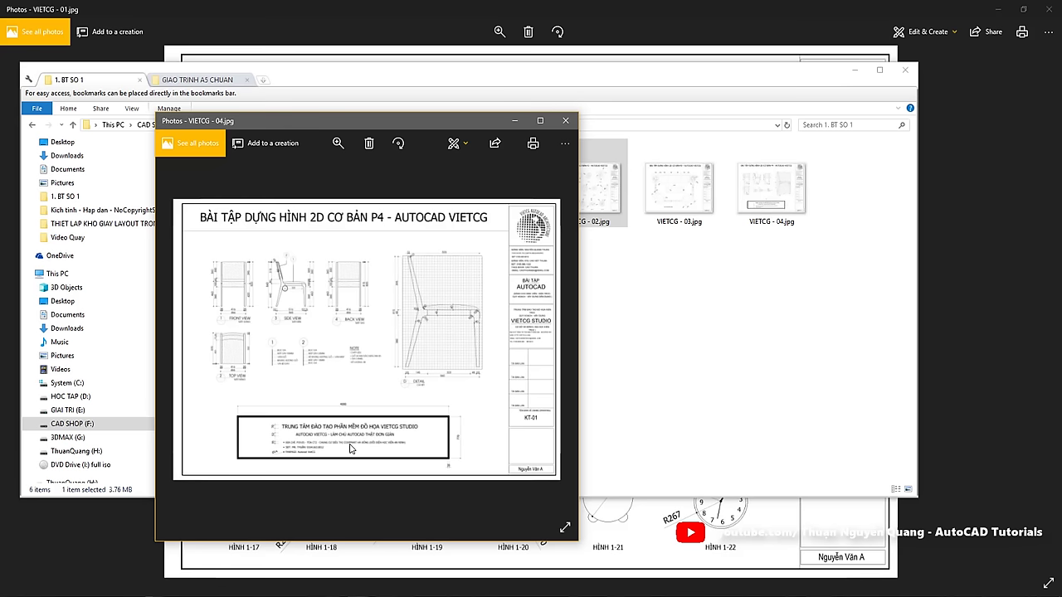
Close that viewer and open VIETCG - 01.jpg in its own window
{"action": "left_click", "coordinate": [565, 120]}
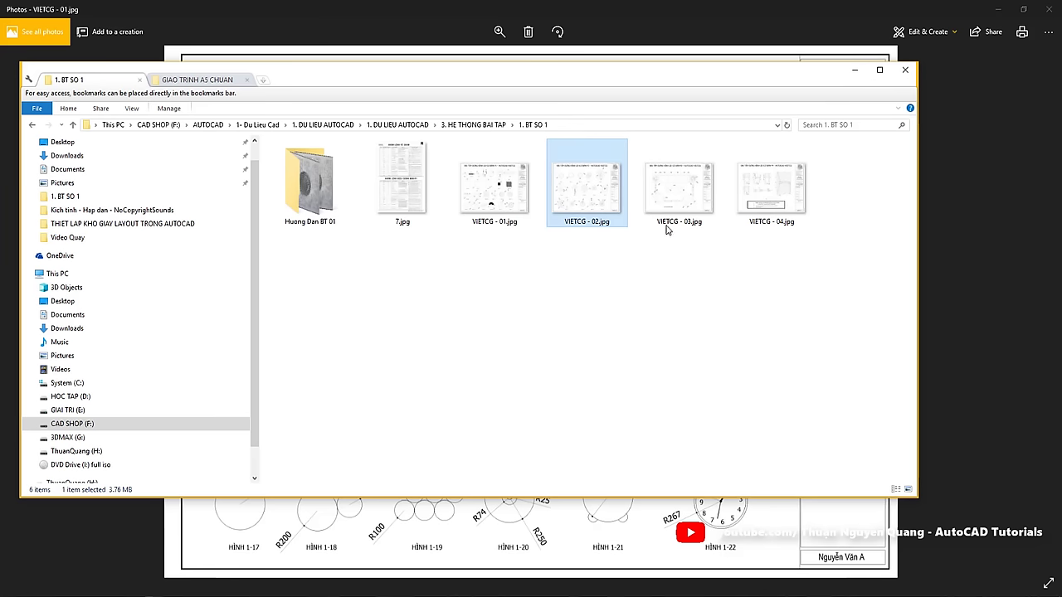
{"action": "mouse_move", "coordinate": [804, 240]}
{"action": "left_mouse_down"}
{"action": "mouse_move", "coordinate": [510, 199]}
{"action": "mouse_move", "coordinate": [373, 548]}
{"action": "left_mouse_up"}
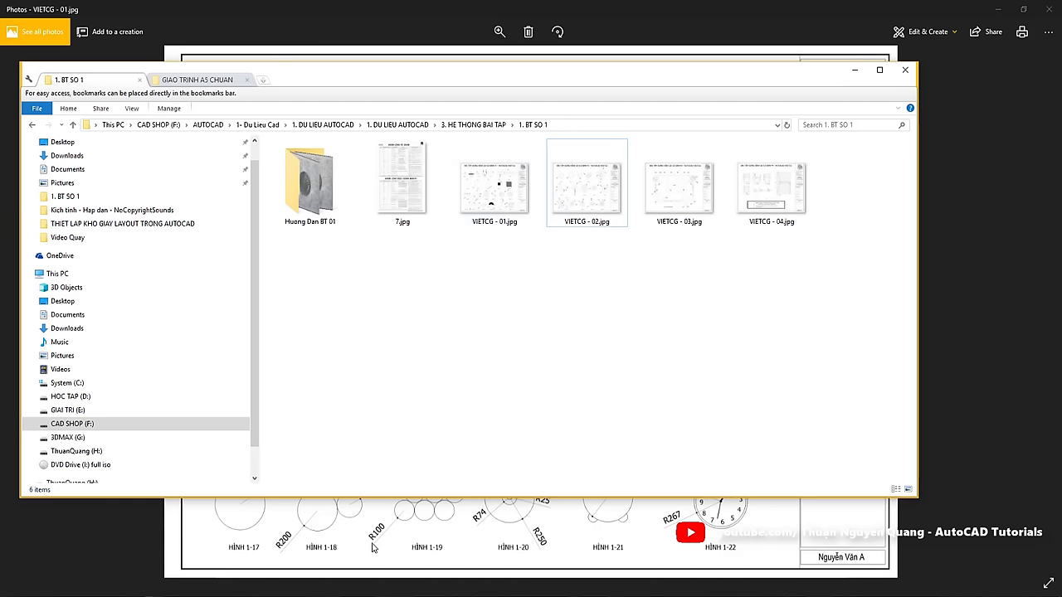
{"action": "double_click", "coordinate": [494, 186]}
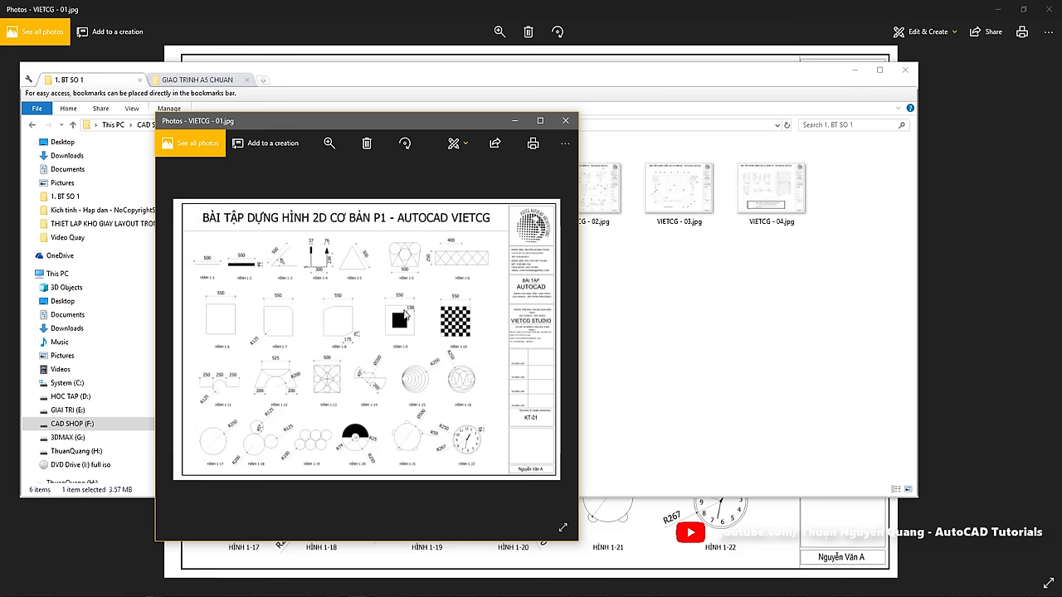
Outline the first two rows of figures on the VIETCG - 01.jpg sheet
{"action": "key", "text": "ctrl+1"}
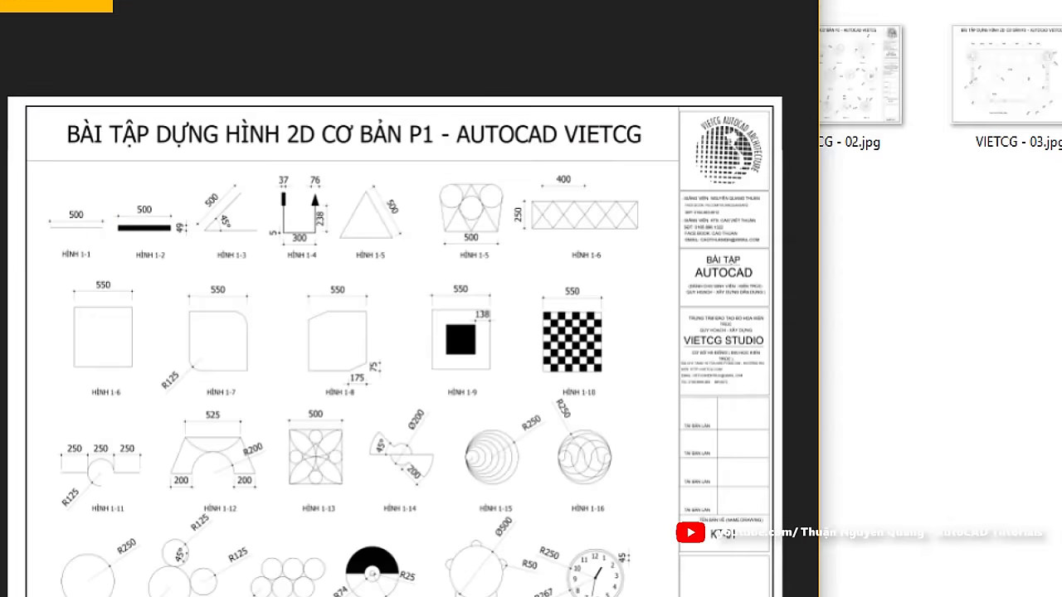
{"action": "mouse_move", "coordinate": [38, 168]}
{"action": "left_mouse_down", "text": "ctrl"}
{"action": "mouse_move", "coordinate": [655, 387]}
{"action": "mouse_move", "coordinate": [726, 524]}
{"action": "left_mouse_up", "text": "ctrl"}
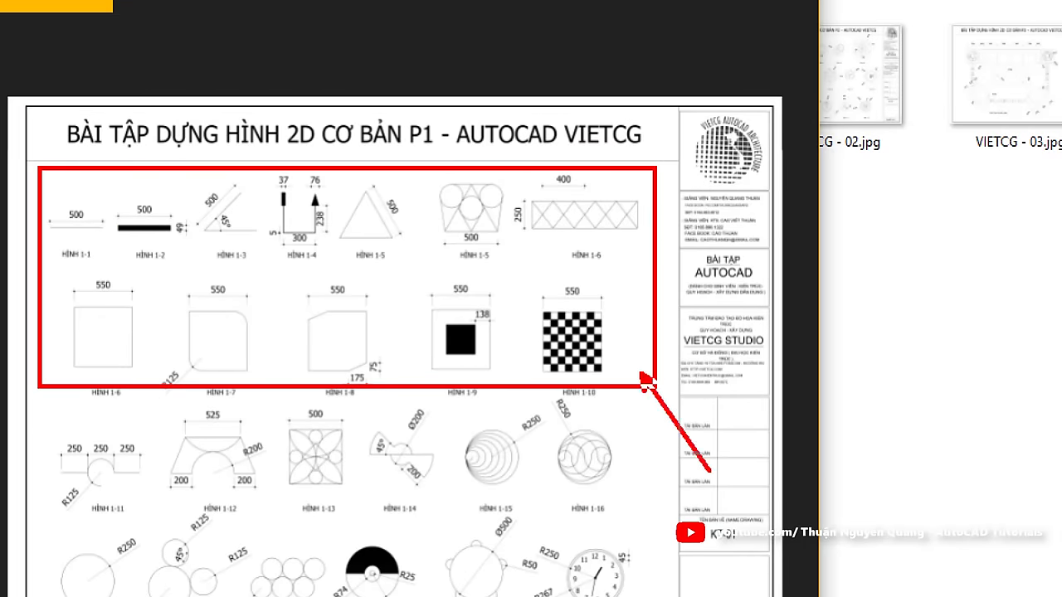
{"action": "key", "text": "Escape"}
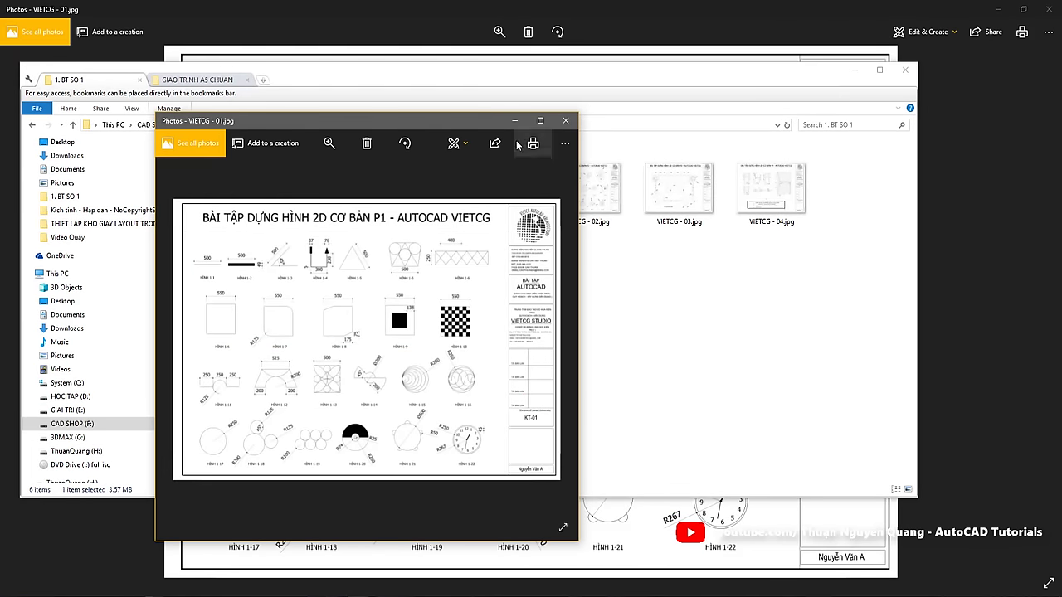
Minimize the small viewer, bring the full-size sheet forward, and briefly check 7.jpg
{"action": "left_click_drag", "start_coordinate": [490, 125], "coordinate": [495, 113]}
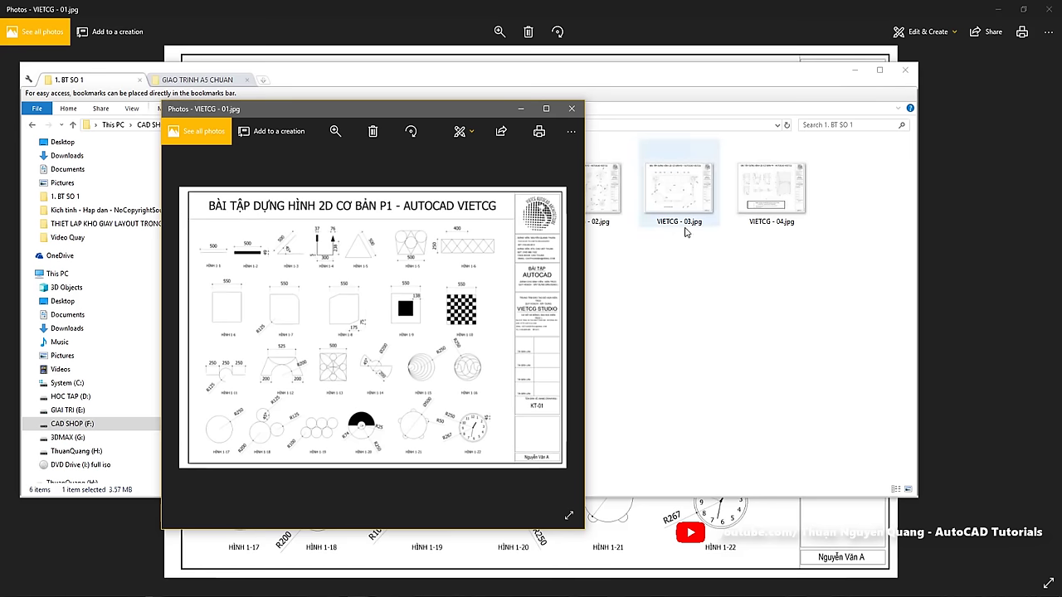
{"action": "left_click", "coordinate": [520, 111]}
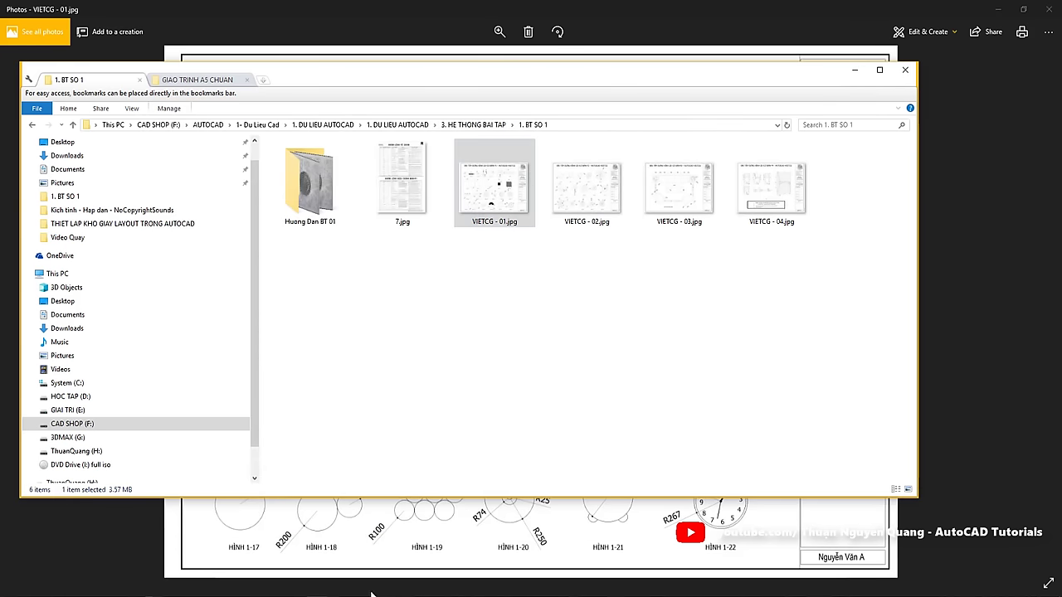
{"action": "mouse_move", "coordinate": [371, 594]}
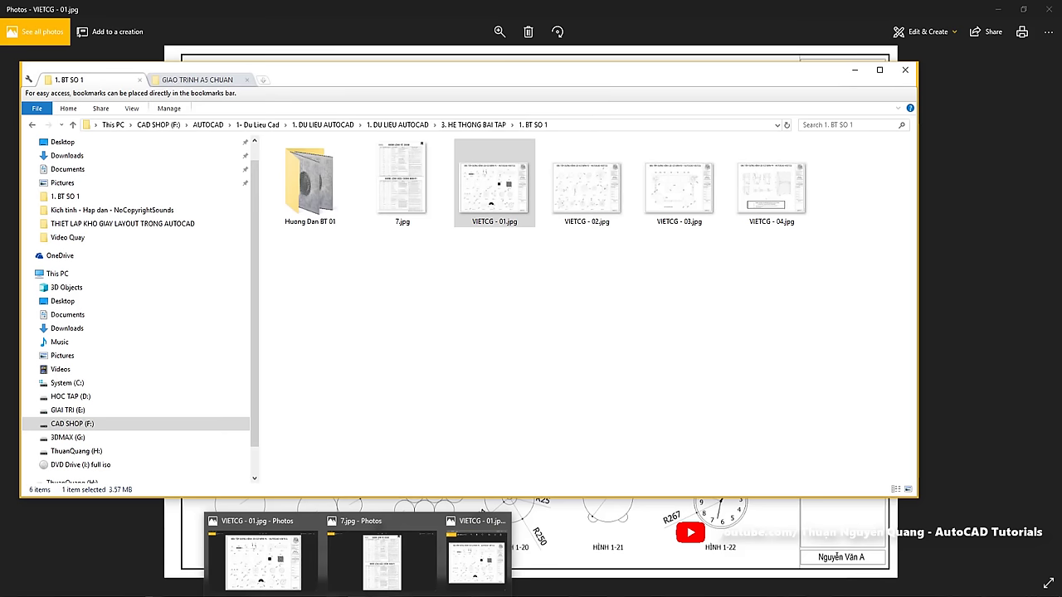
{"action": "left_click", "coordinate": [261, 554]}
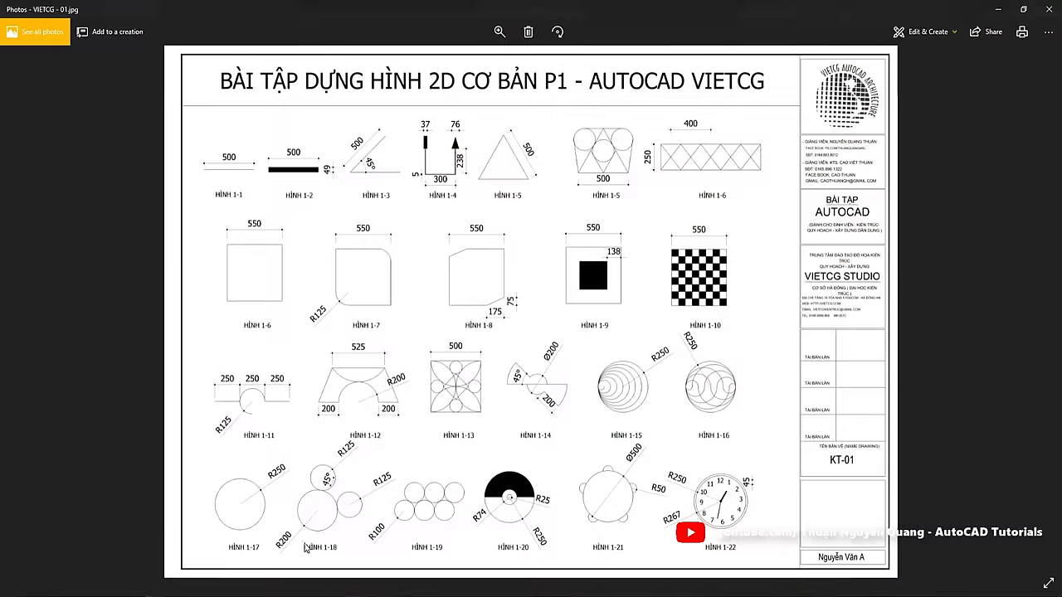
{"action": "left_click", "coordinate": [349, 123]}
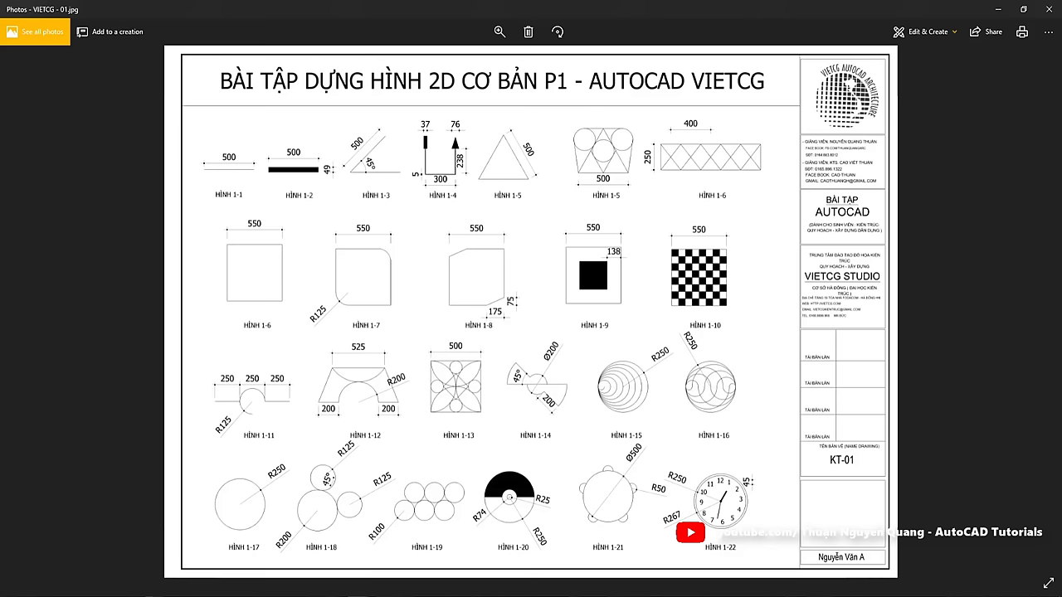
{"action": "mouse_move", "coordinate": [311, 580]}
{"action": "left_click", "coordinate": [406, 580]}
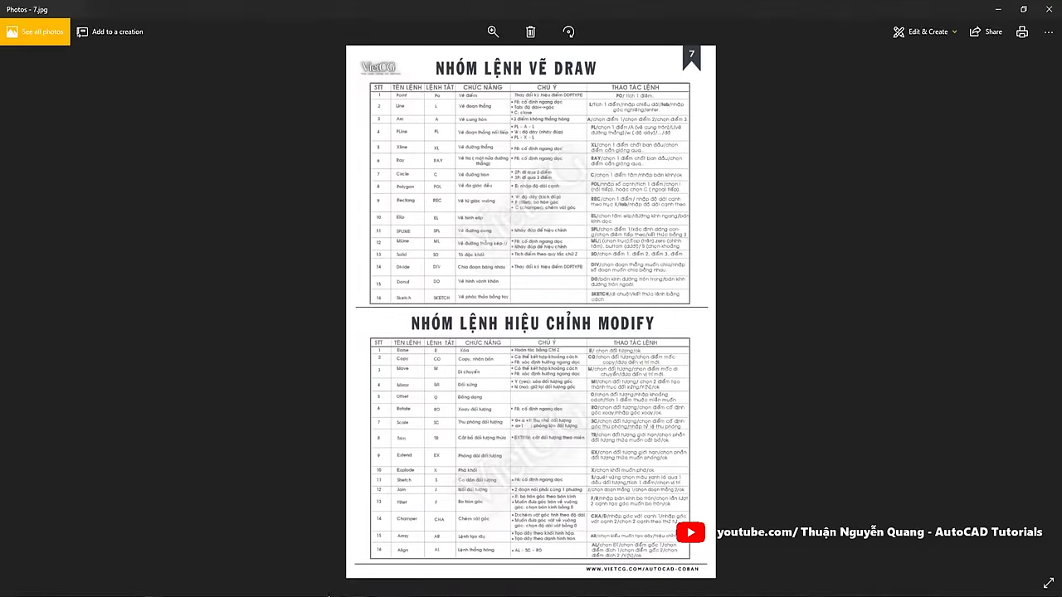
{"action": "left_click", "coordinate": [311, 572]}
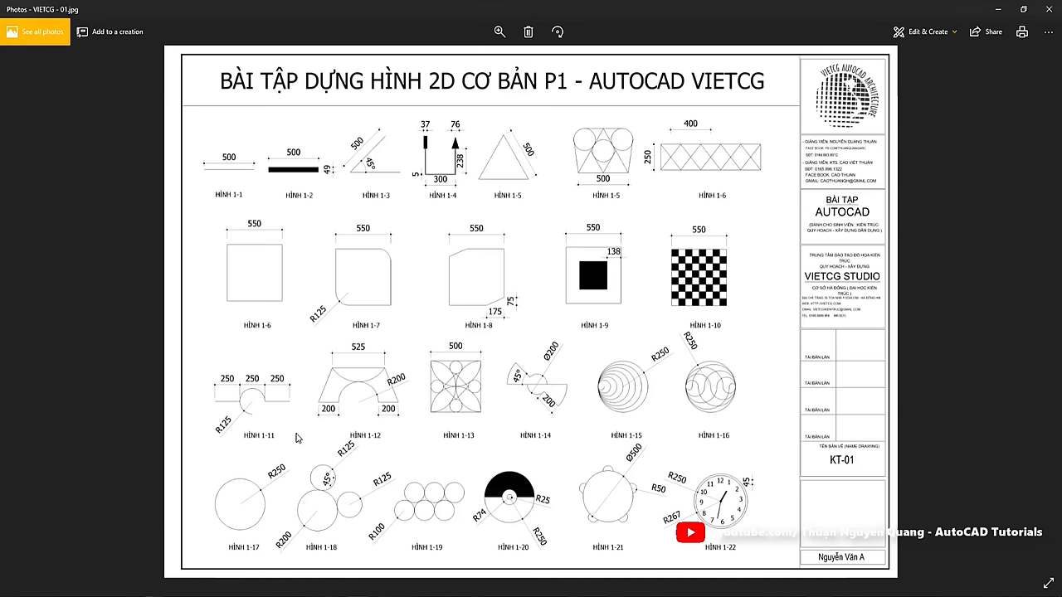
Close the BT Thuc Hanh 01 drawing, discarding its unsaved changes
{"action": "scroll", "coordinate": [450, 284], "scroll_direction": "down", "scroll_amount": 3}
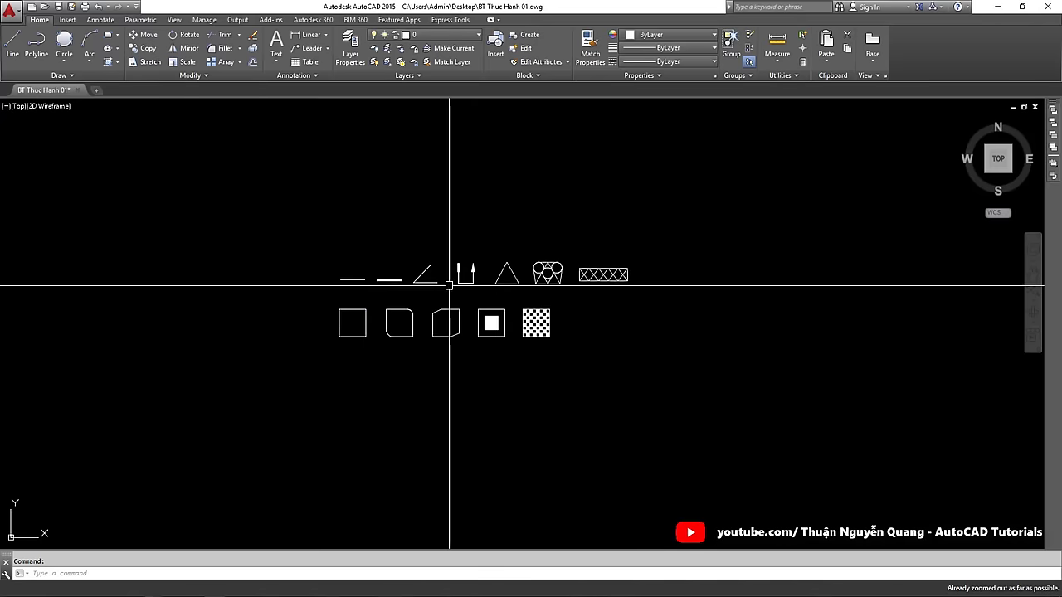
{"action": "left_click", "coordinate": [661, 361]}
{"action": "key", "text": "Escape"}
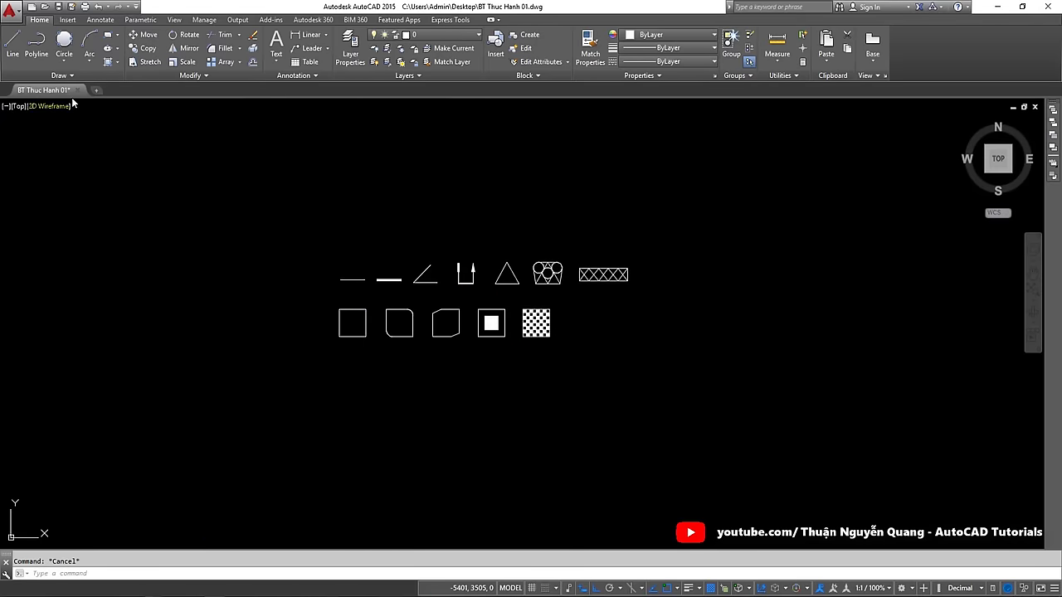
{"action": "left_click", "coordinate": [74, 90]}
{"action": "left_click", "coordinate": [561, 328]}
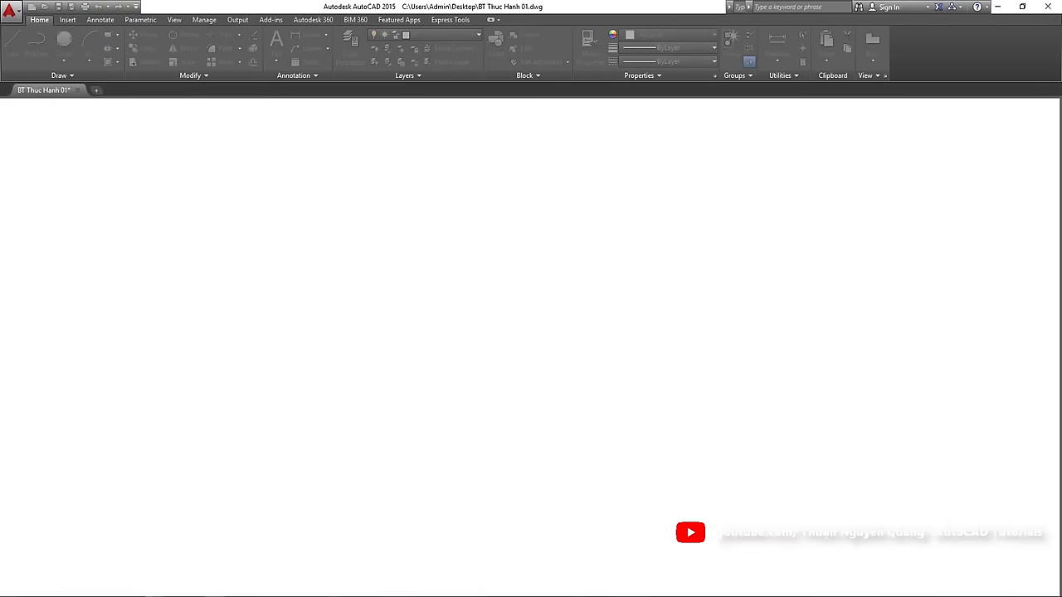
Glance at 7.jpg, then start a new blank drawing from the Start page
{"action": "left_click", "coordinate": [371, 582]}
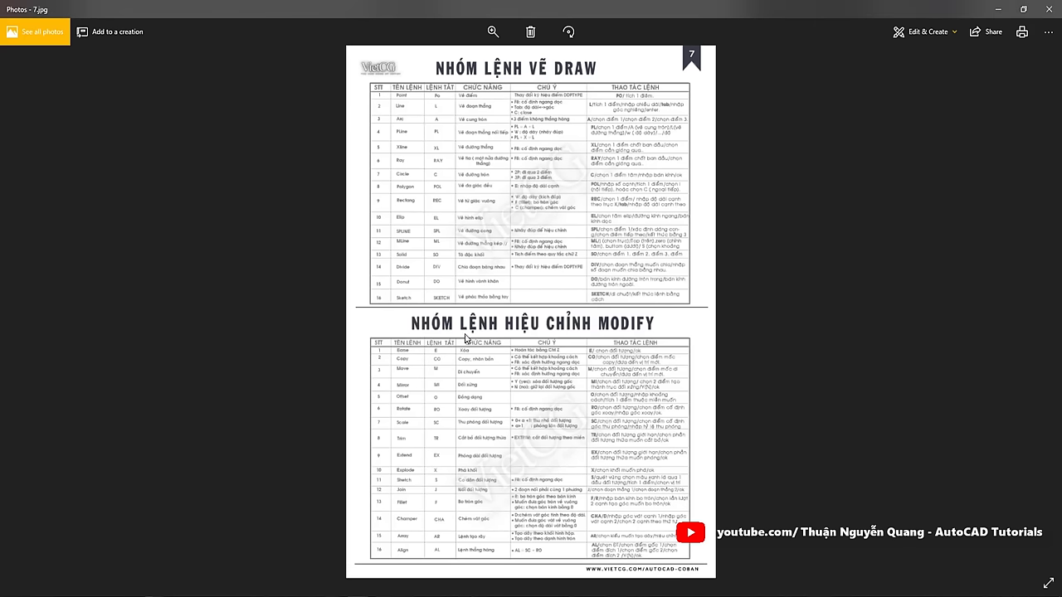
{"action": "left_click", "coordinate": [239, 585]}
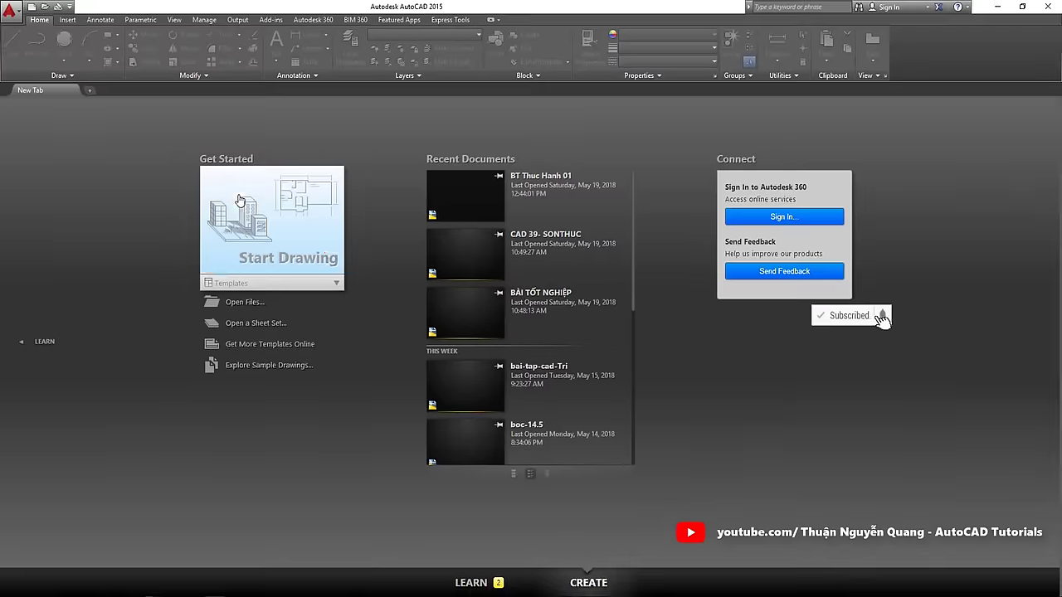
{"action": "left_click", "coordinate": [249, 195]}
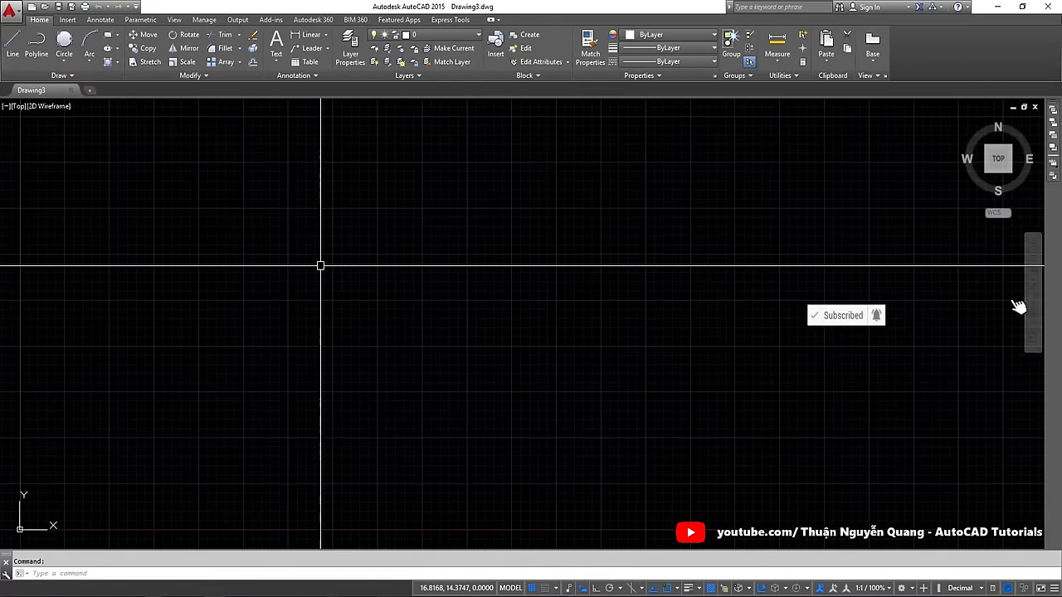
Regenerate and pan the view so the origin sits at lower left
{"action": "type", "text": "re"}
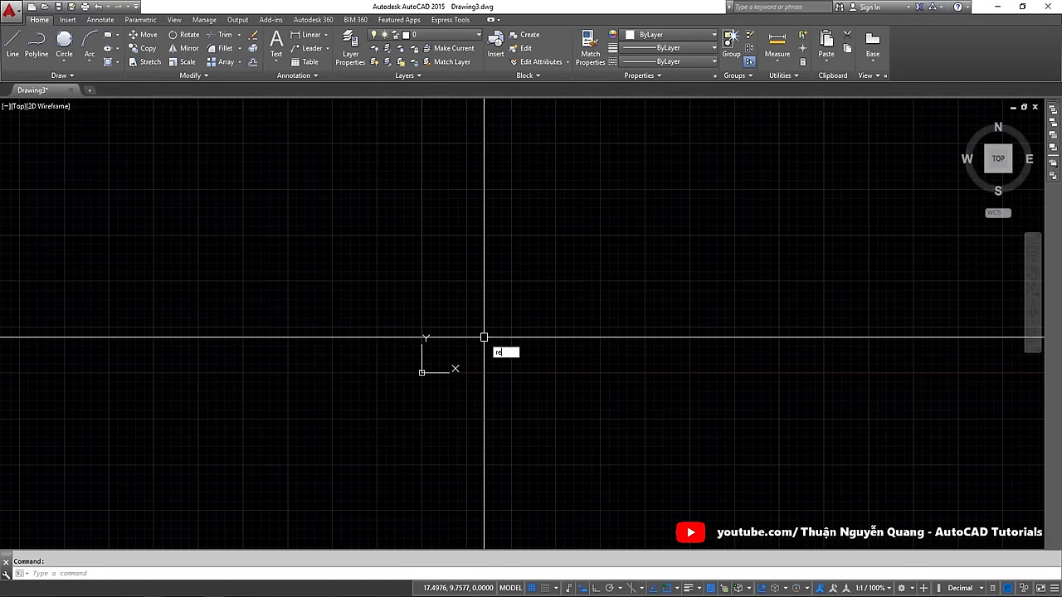
{"action": "key", "text": "Return"}
{"action": "scroll", "coordinate": [484, 338], "scroll_direction": "up", "scroll_amount": 3}
{"action": "middle_click_drag", "start_coordinate": [421, 355], "coordinate": [211, 398]}
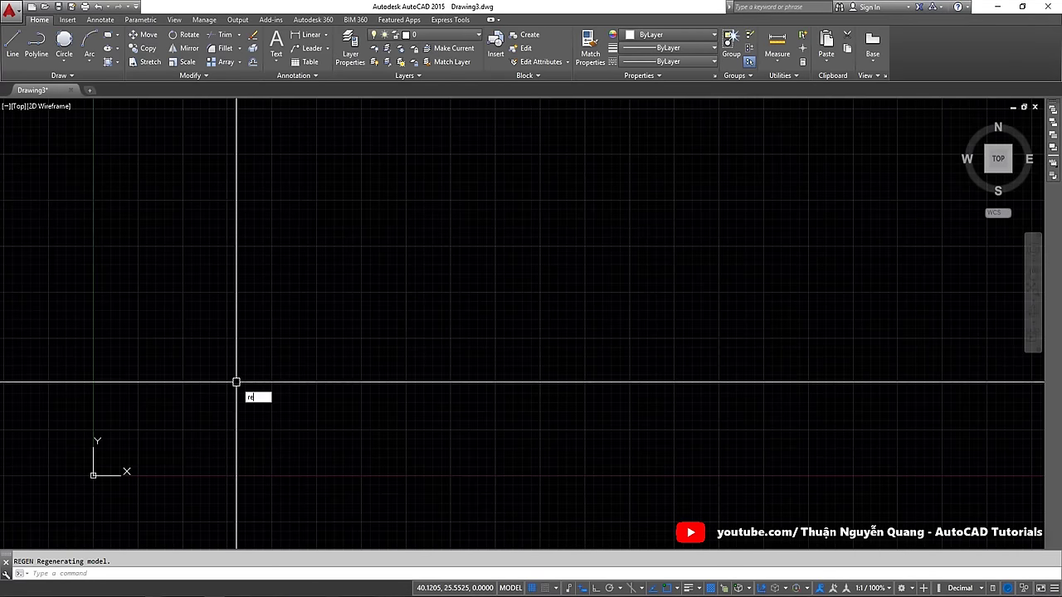
{"action": "scroll", "coordinate": [326, 193], "scroll_direction": "up", "scroll_amount": 1}
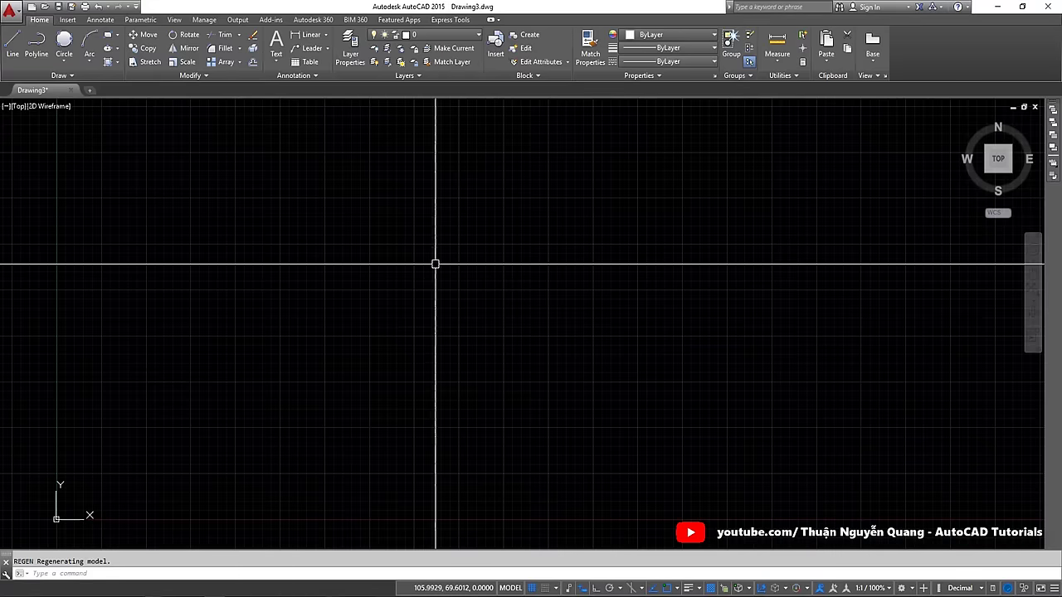
{"action": "scroll", "coordinate": [389, 229], "scroll_direction": "down", "scroll_amount": 1}
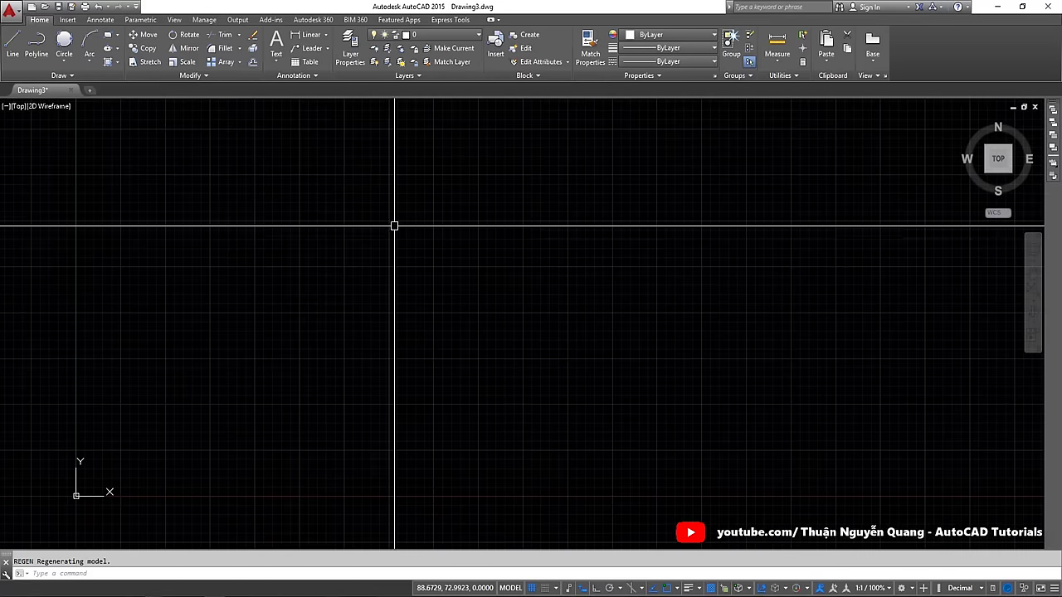
Turn the background grid off with F7 and cancel a stray selection area
{"action": "key", "text": "F7"}
{"action": "scroll", "coordinate": [357, 289], "scroll_direction": "down", "scroll_amount": 2}
{"action": "middle_click_drag", "start_coordinate": [428, 214], "coordinate": [426, 217]}
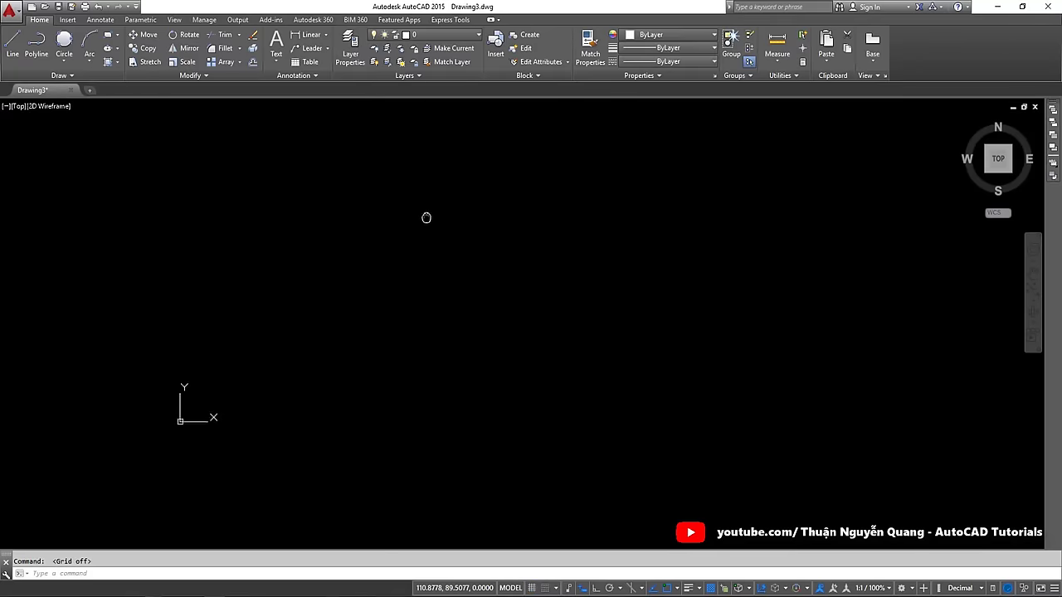
{"action": "middle_click_drag", "start_coordinate": [282, 308], "coordinate": [281, 308]}
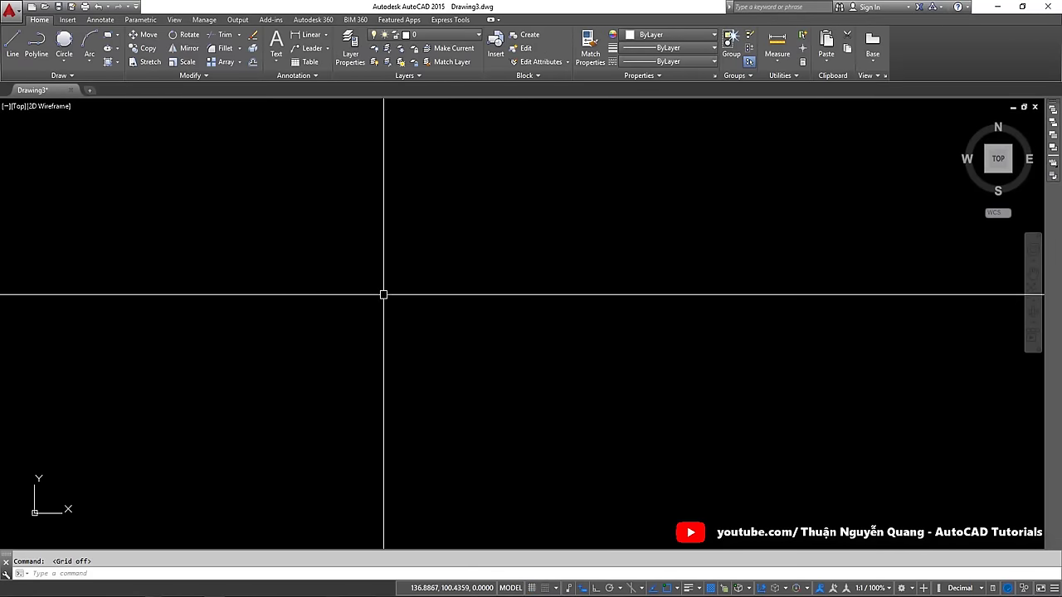
{"action": "left_click", "coordinate": [978, 514]}
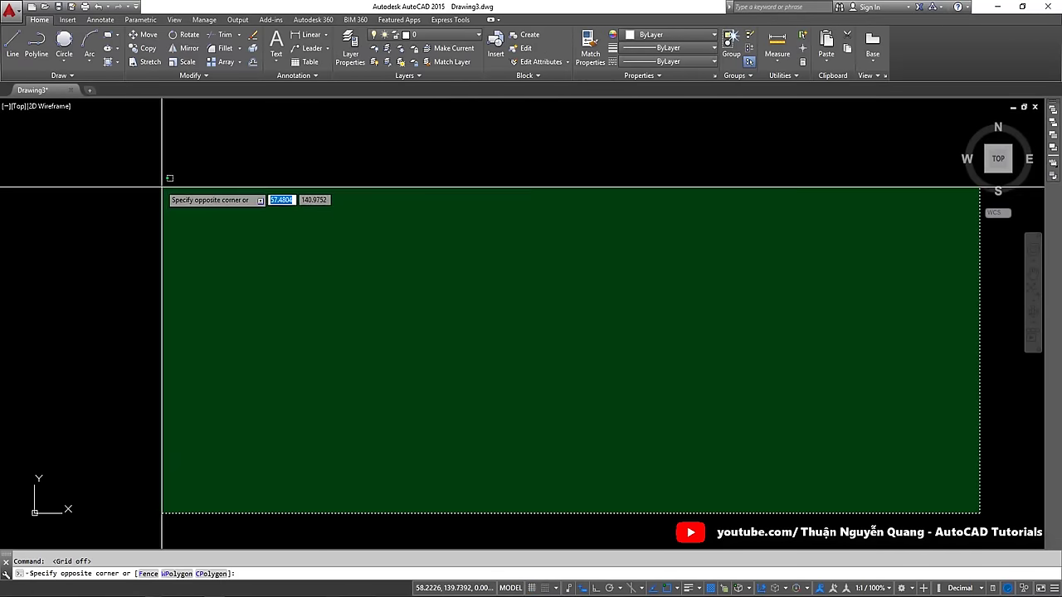
{"action": "key", "text": "Escape"}
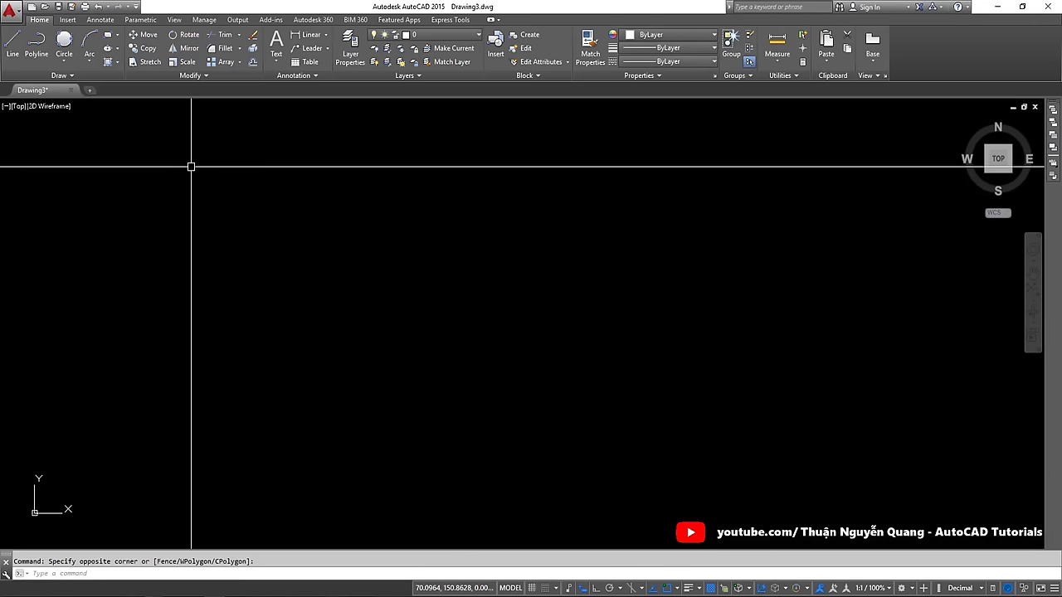
Open the UCS icon settings with UC and accept them unchanged
{"action": "type", "text": "UC"}
{"action": "key", "text": "Return"}
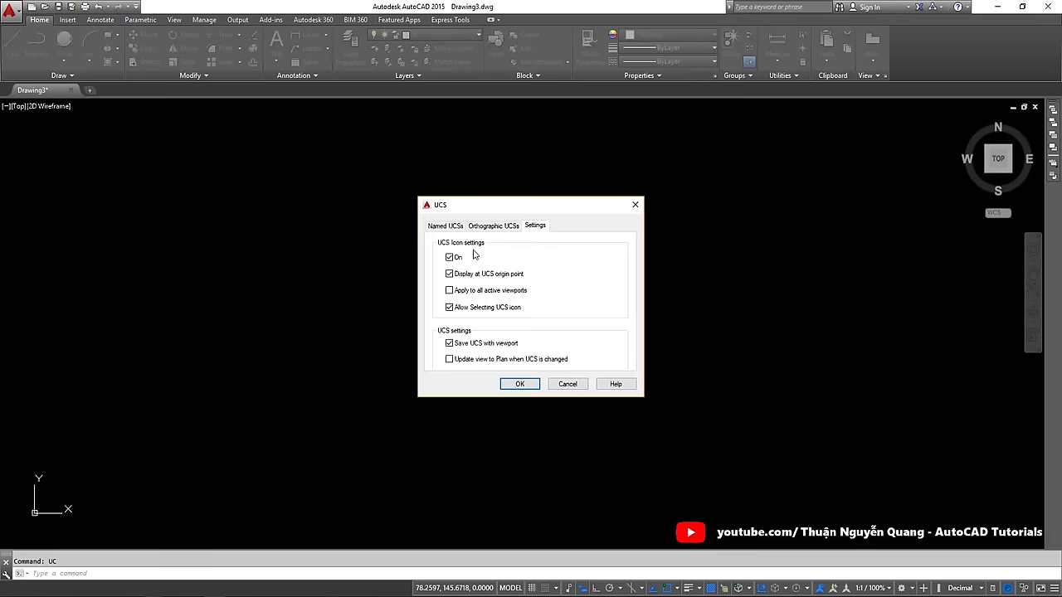
{"action": "left_click", "coordinate": [519, 384]}
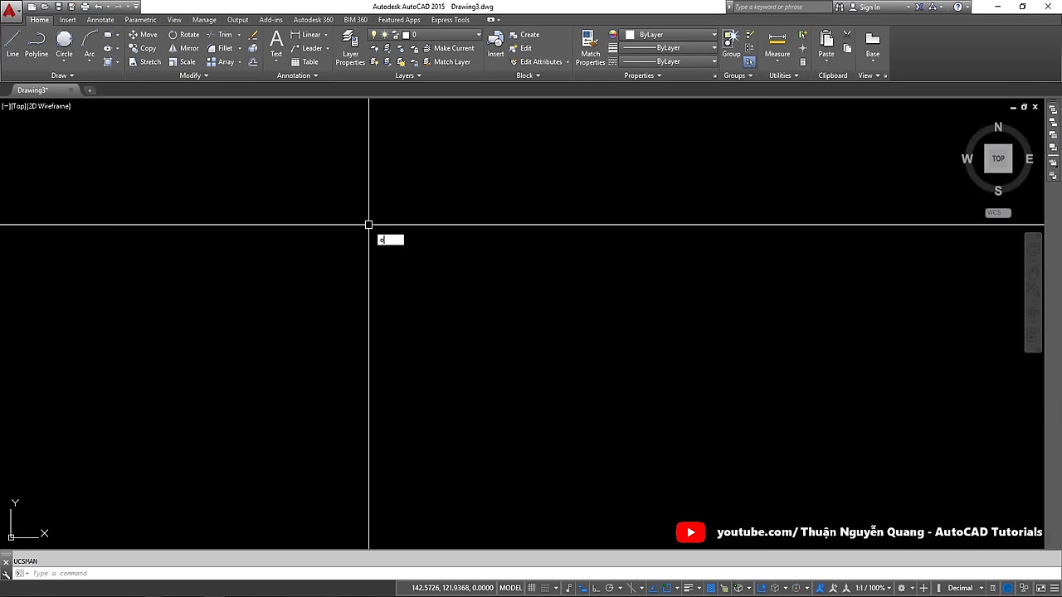
{"action": "key", "text": "Escape"}
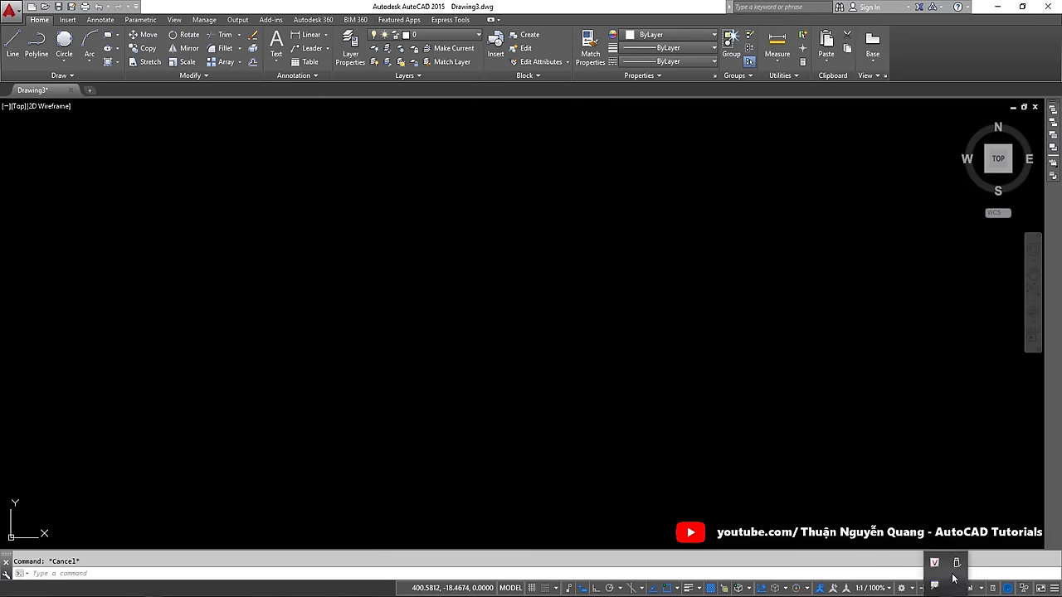
Enable all object snap modes
{"action": "type", "text": "os"}
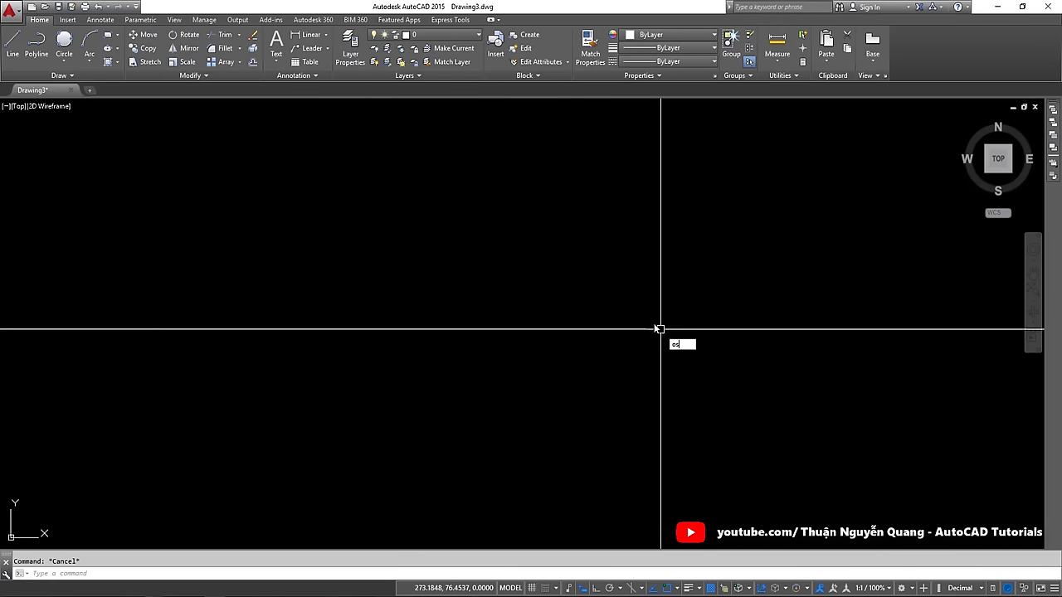
{"action": "key", "text": "Return"}
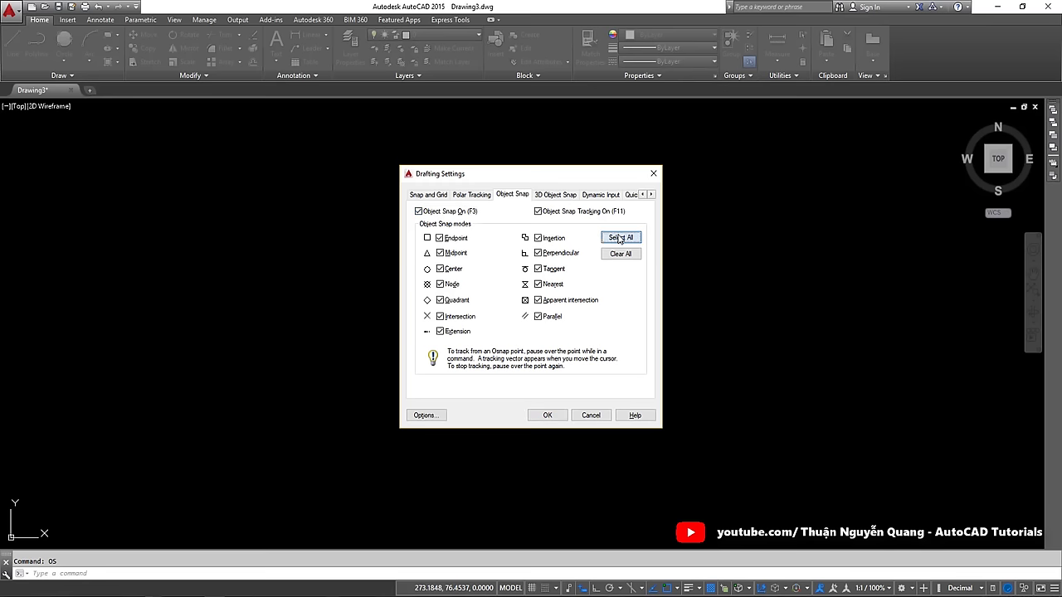
{"action": "left_click", "coordinate": [547, 414]}
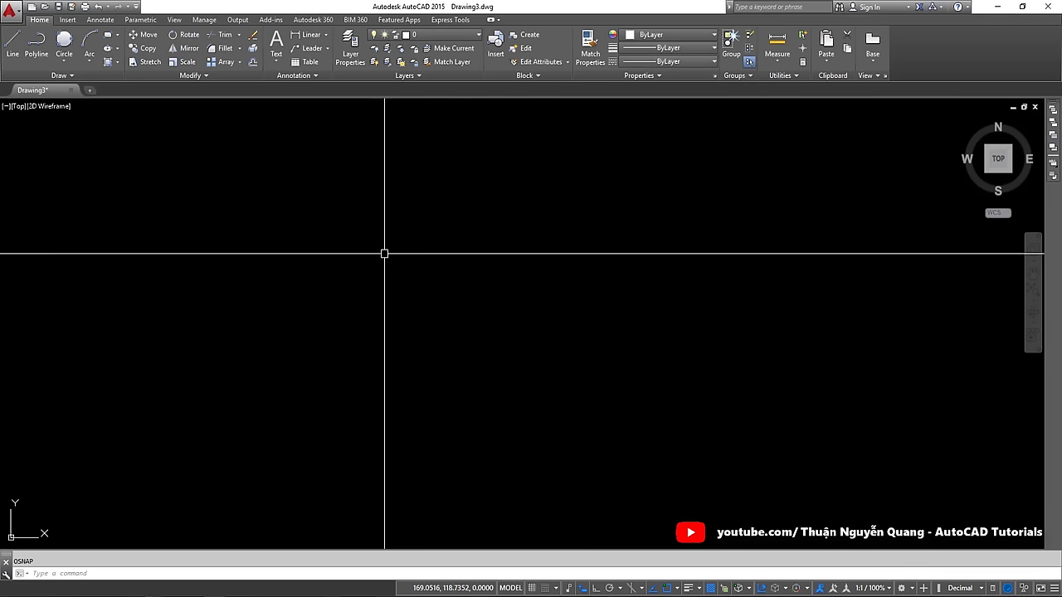
Set drawing units to length precision 0 and insertion scale Millimeters
{"action": "type", "text": "un"}
{"action": "key", "text": "Return"}
{"action": "left_click", "coordinate": [481, 246]}
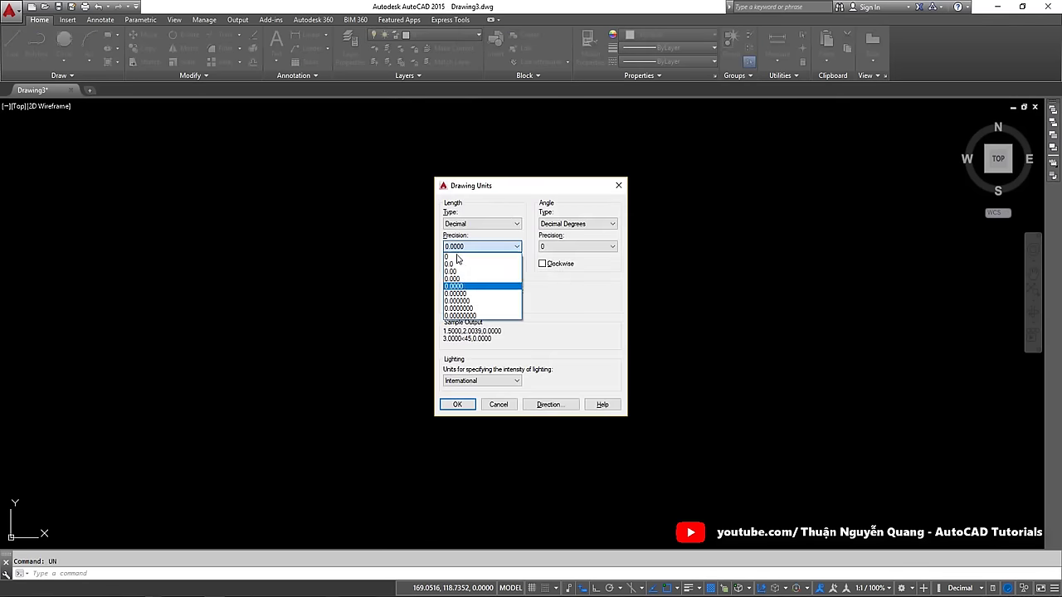
{"action": "left_click", "coordinate": [477, 255]}
{"action": "left_click", "coordinate": [460, 302]}
{"action": "left_click", "coordinate": [460, 338]}
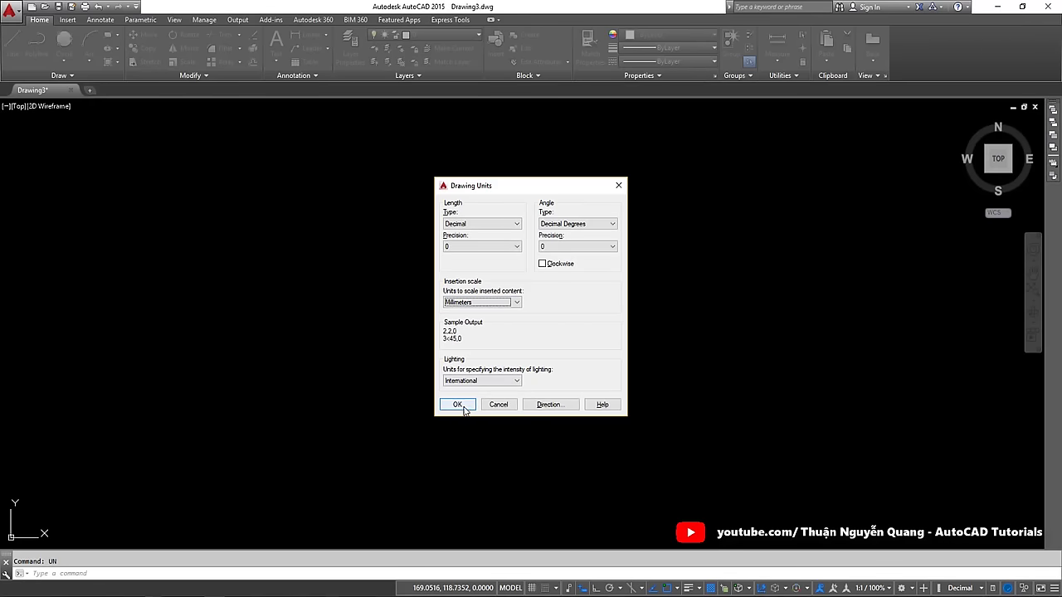
{"action": "left_click", "coordinate": [457, 404]}
Keep AutoCAD 2004/LT2004 Drawing as the save format in Options, then regenerate
{"action": "type", "text": "op"}
{"action": "key", "text": "Return"}
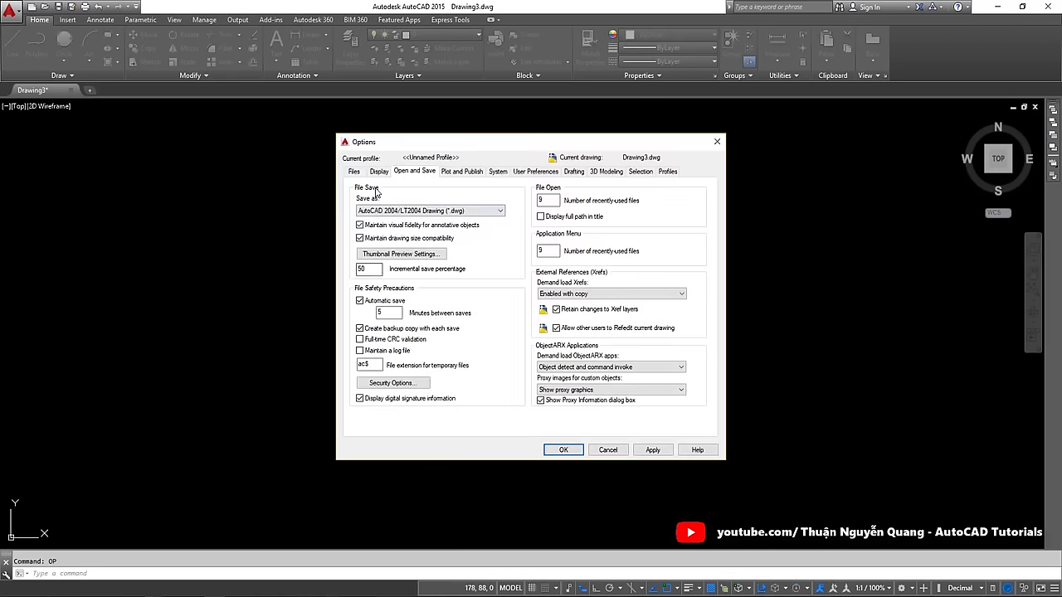
{"action": "left_click", "coordinate": [409, 212]}
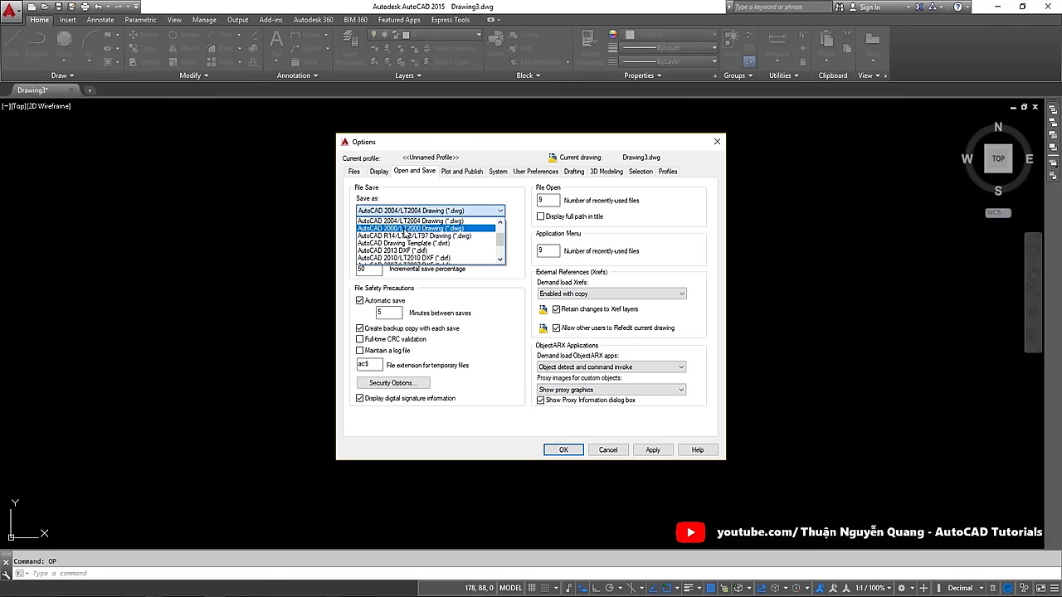
{"action": "left_click", "coordinate": [383, 220]}
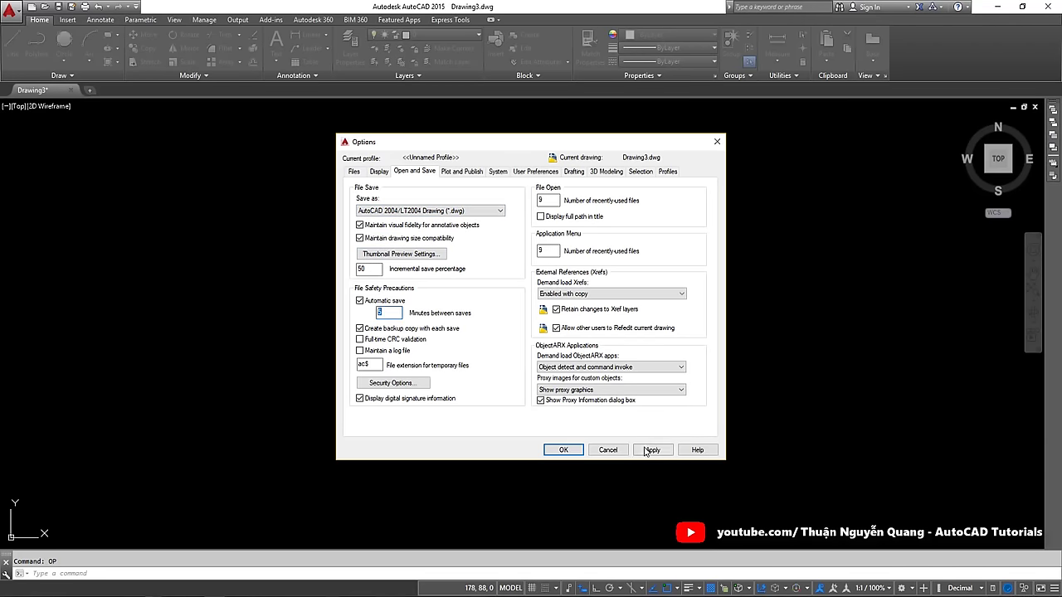
{"action": "left_click", "coordinate": [563, 450]}
{"action": "left_click", "coordinate": [465, 340]}
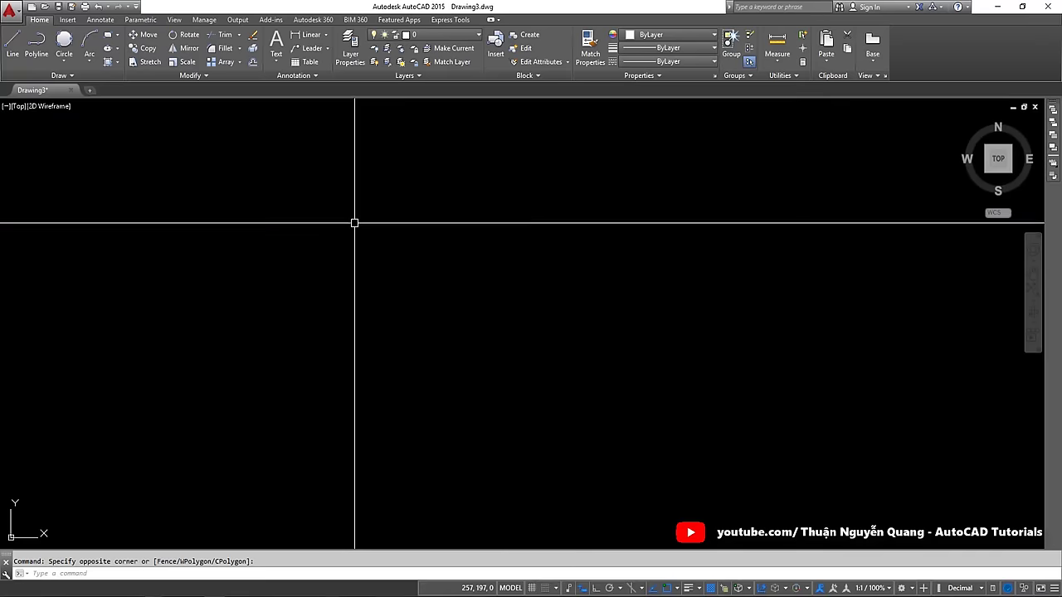
{"action": "type", "text": "re"}
{"action": "key", "text": "Return"}
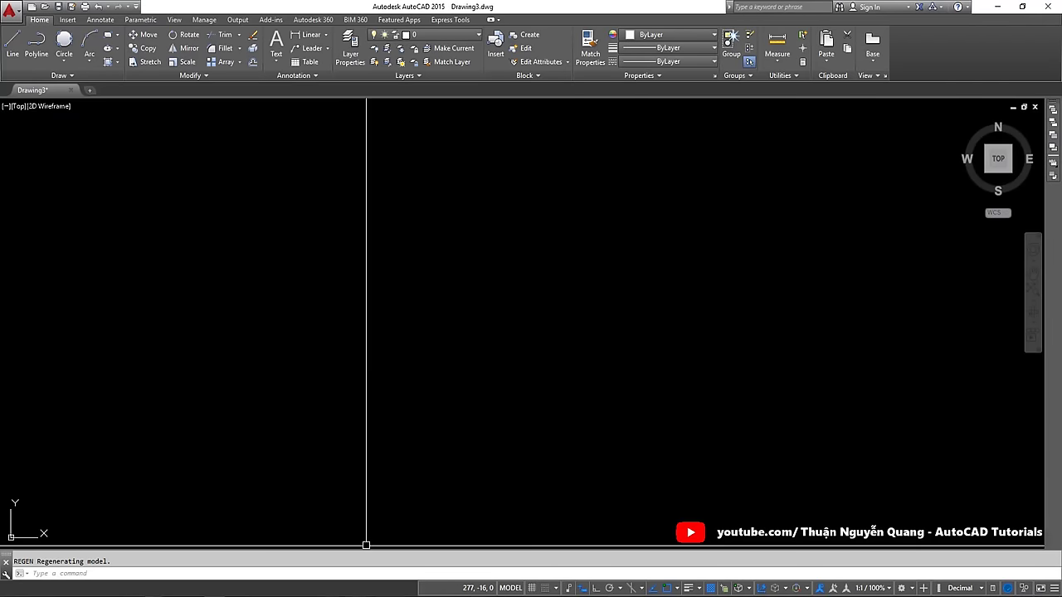
Save the drawing to the Desktop as BT Thuc Hanh 01.dwg, replacing the existing file
{"action": "key", "text": "ctrl+s"}
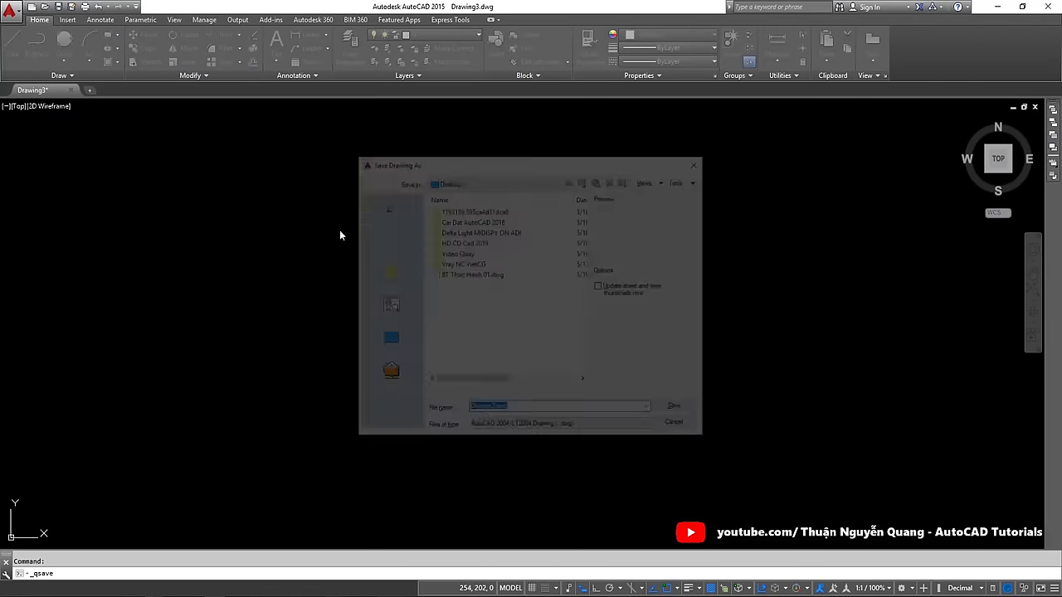
{"action": "left_click", "coordinate": [393, 337]}
{"action": "left_click", "coordinate": [465, 340]}
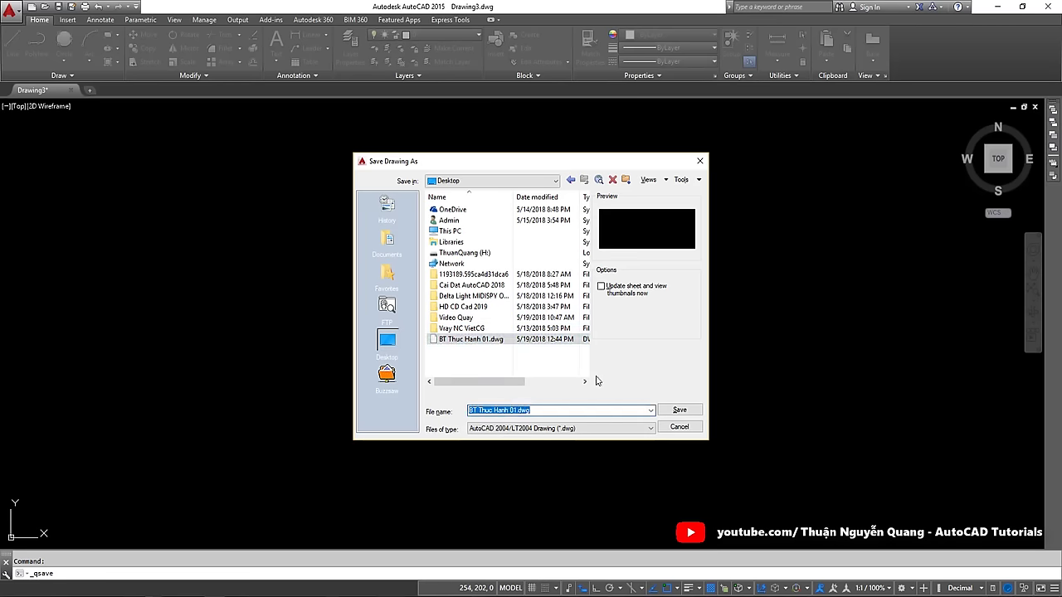
{"action": "left_click", "coordinate": [676, 411]}
{"action": "left_click", "coordinate": [523, 330]}
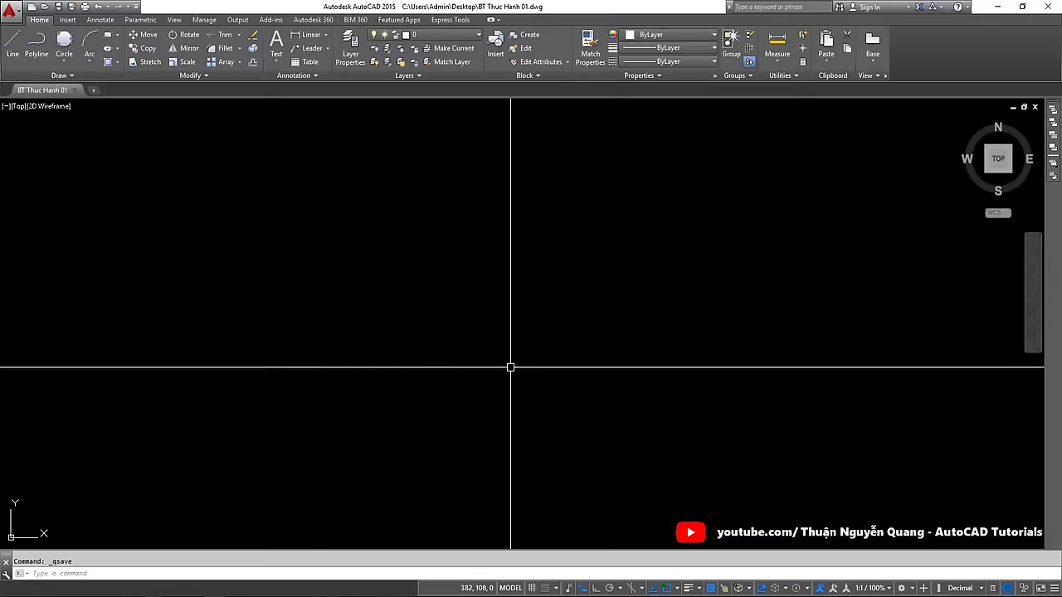
Clear stray selection windows on the empty canvas and bring up the exercise sheet
{"action": "left_click", "coordinate": [539, 188]}
{"action": "left_click", "coordinate": [248, 228]}
{"action": "left_click", "coordinate": [185, 201]}
{"action": "left_click", "coordinate": [934, 509]}
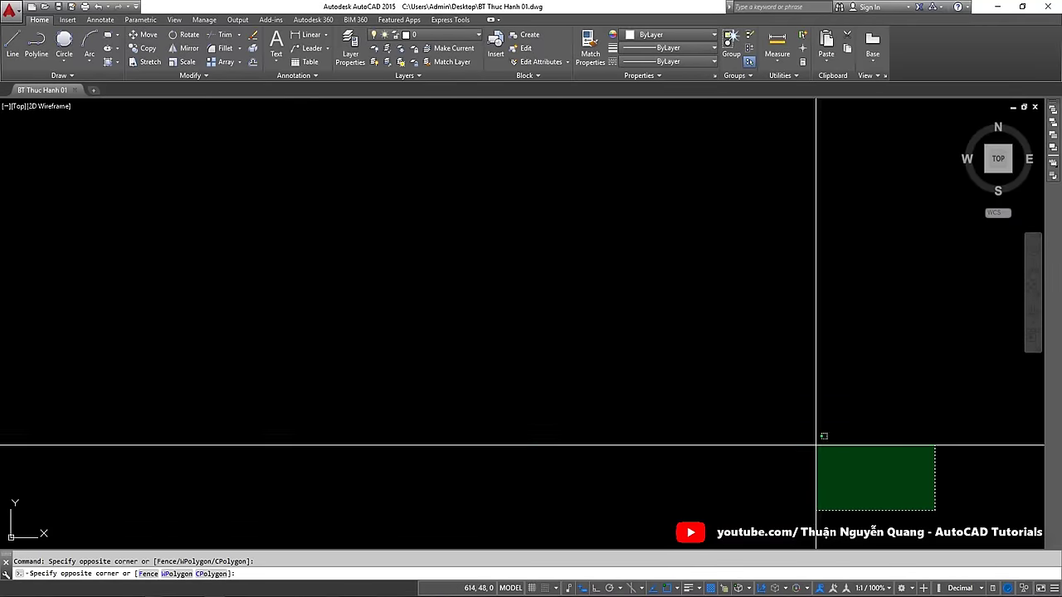
{"action": "left_click", "coordinate": [113, 172]}
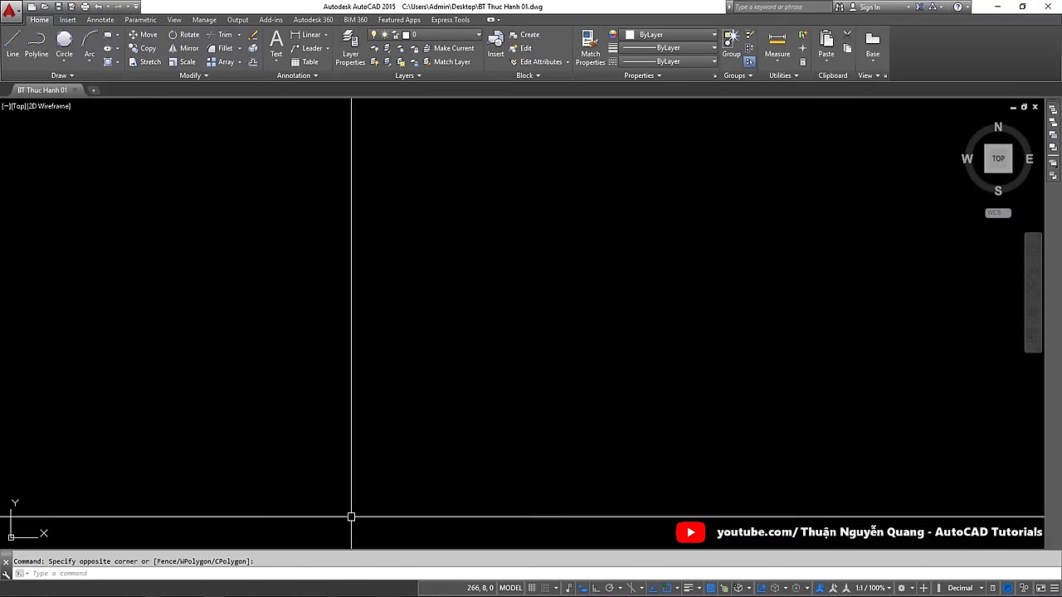
{"action": "left_click", "coordinate": [236, 548]}
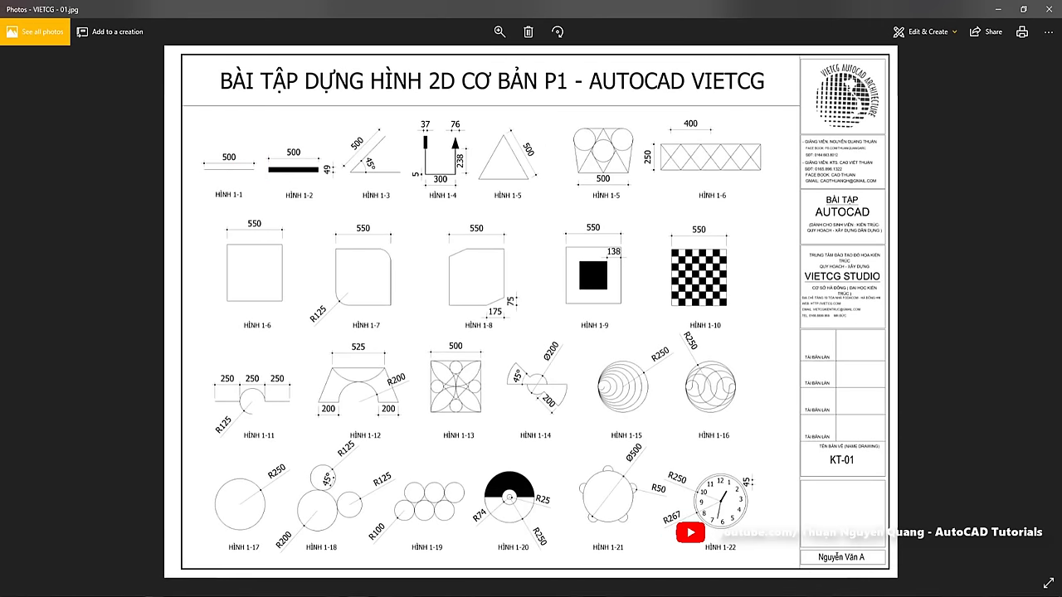
Check the 7.jpg command table, return to VIETCG - 01.jpg, then go back to AutoCAD
{"action": "left_click", "coordinate": [386, 556]}
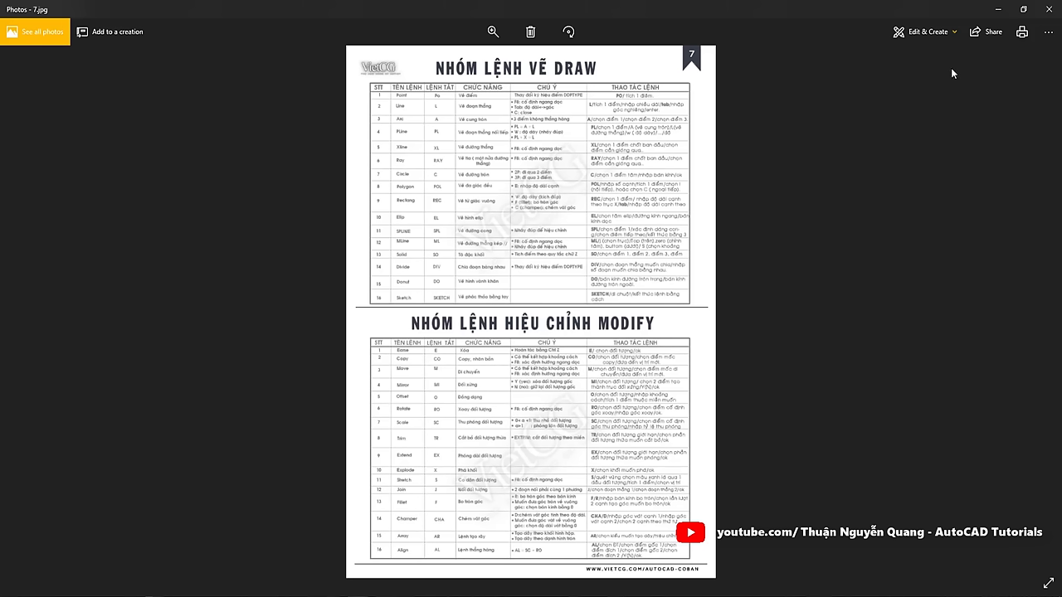
{"action": "left_click", "coordinate": [995, 14]}
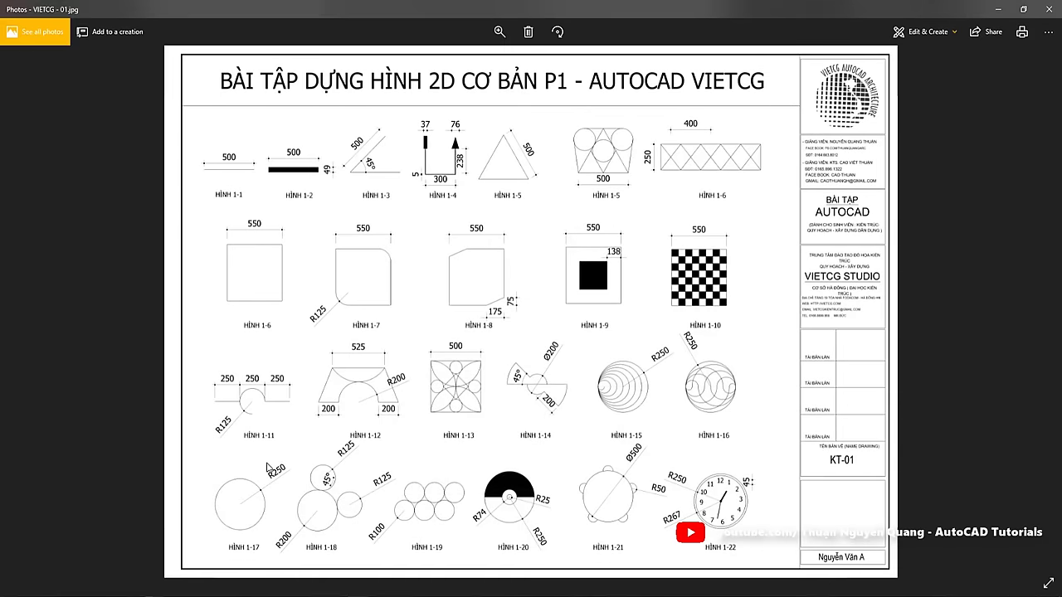
{"action": "key", "text": "alt+Tab"}
Draw a 500-unit horizontal line using LINE with Ortho on
{"action": "type", "text": "L"}
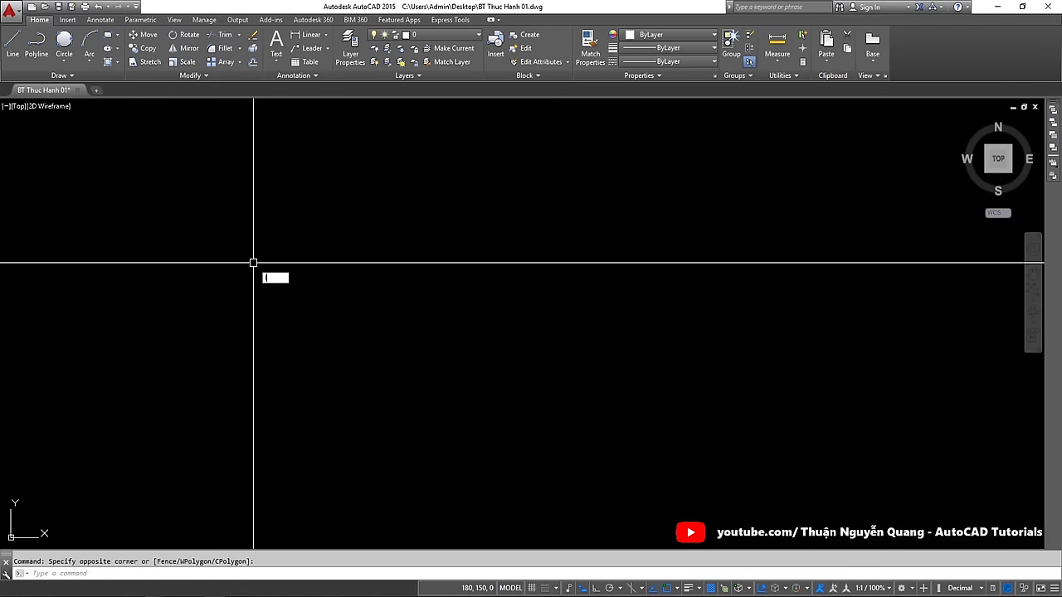
{"action": "key", "text": "Escape"}
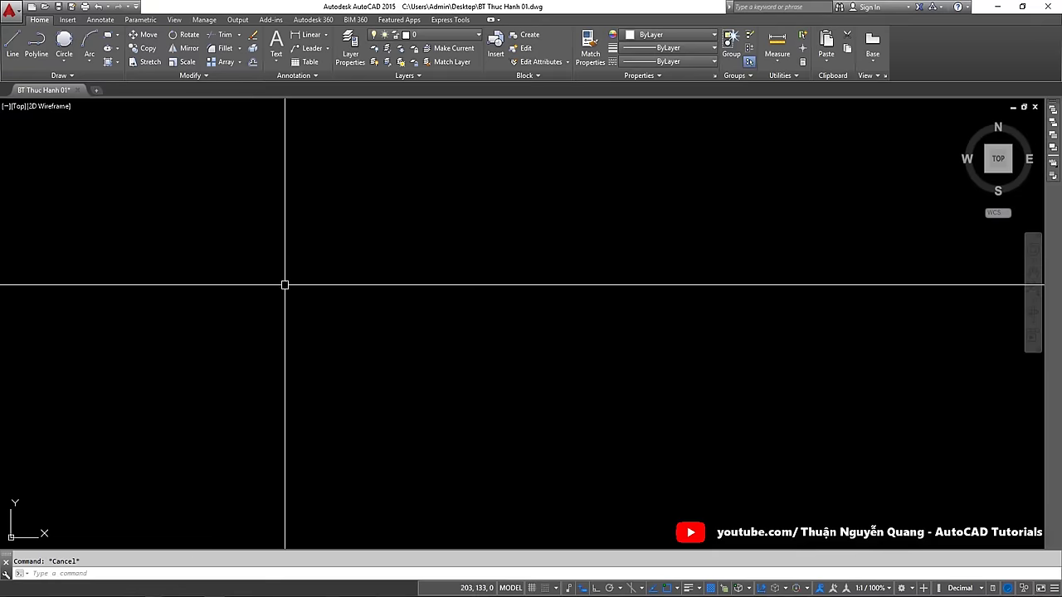
{"action": "type", "text": "L"}
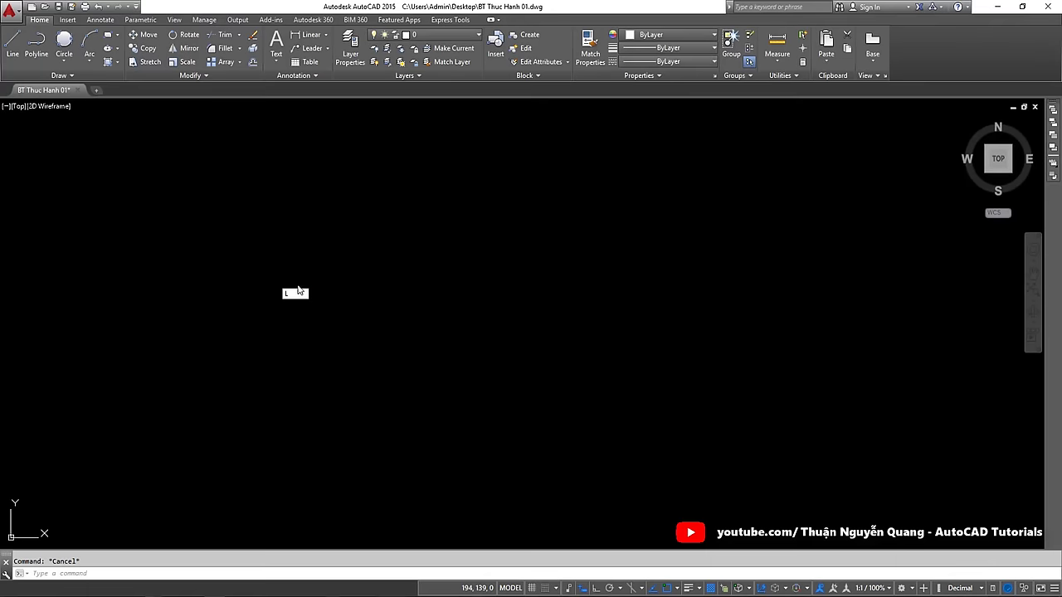
{"action": "type", "text": "L"}
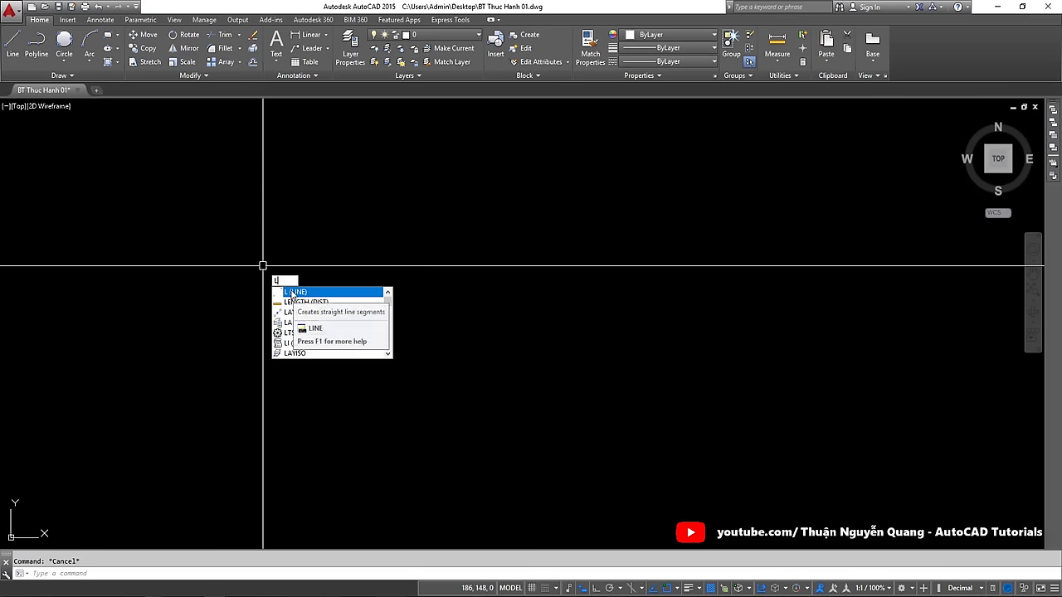
{"action": "key", "text": "Escape"}
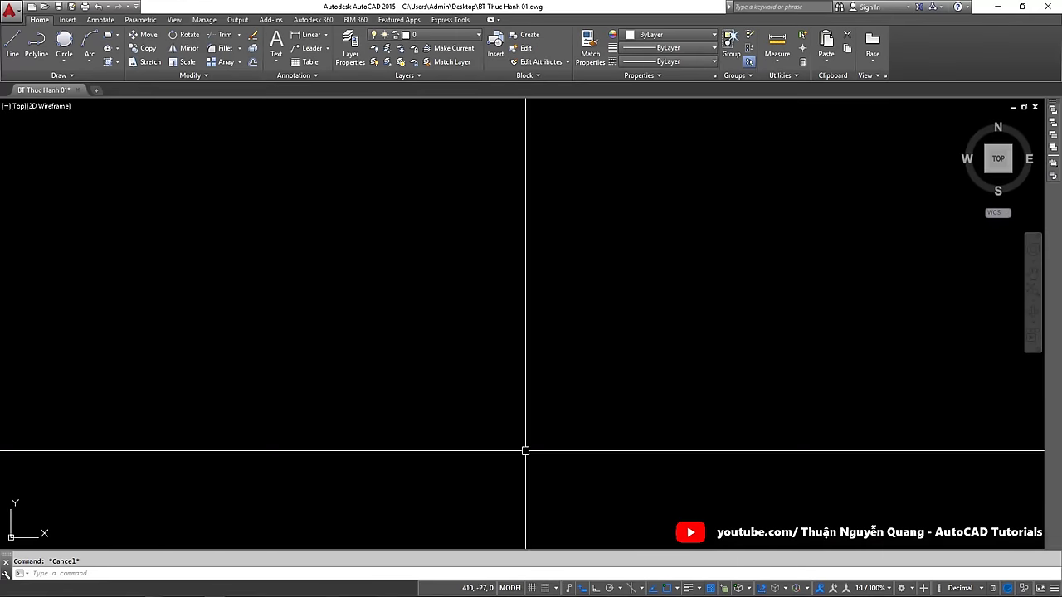
{"action": "type", "text": "L"}
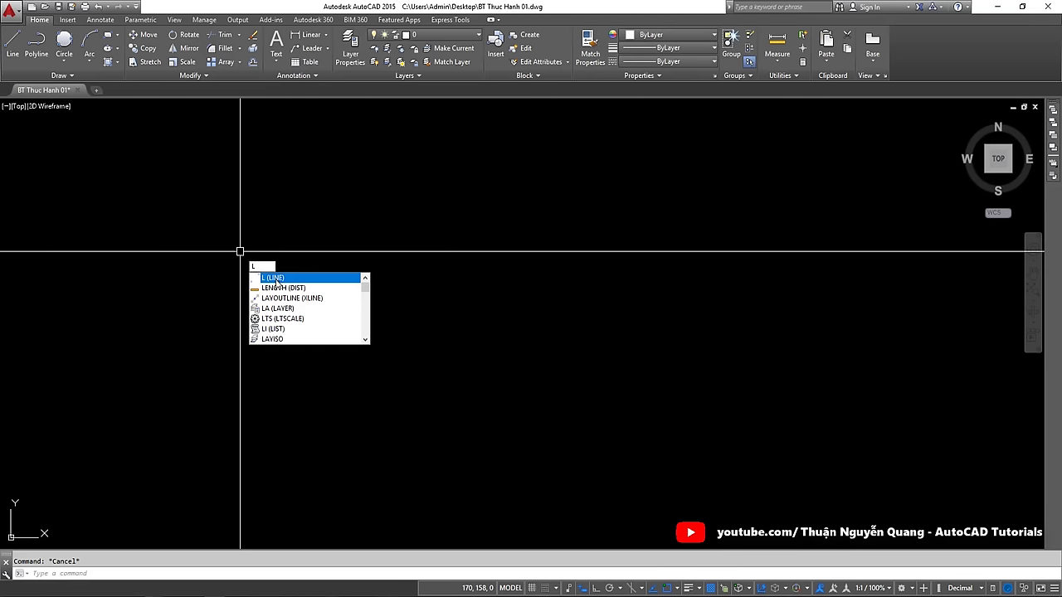
{"action": "key", "text": "Escape"}
{"action": "type", "text": "L"}
{"action": "key", "text": "Return"}
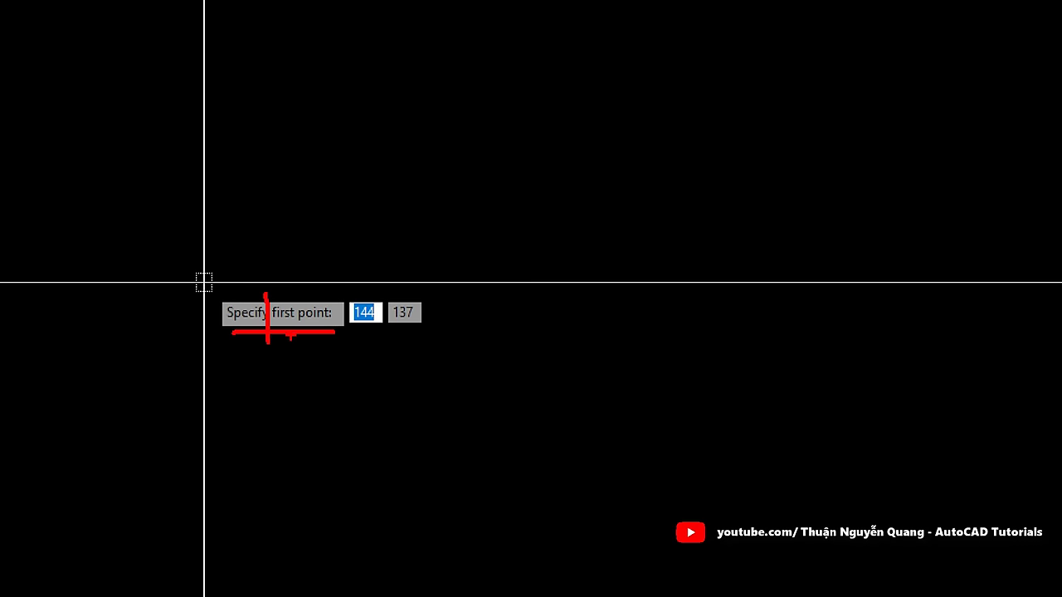
{"action": "left_click", "coordinate": [201, 288]}
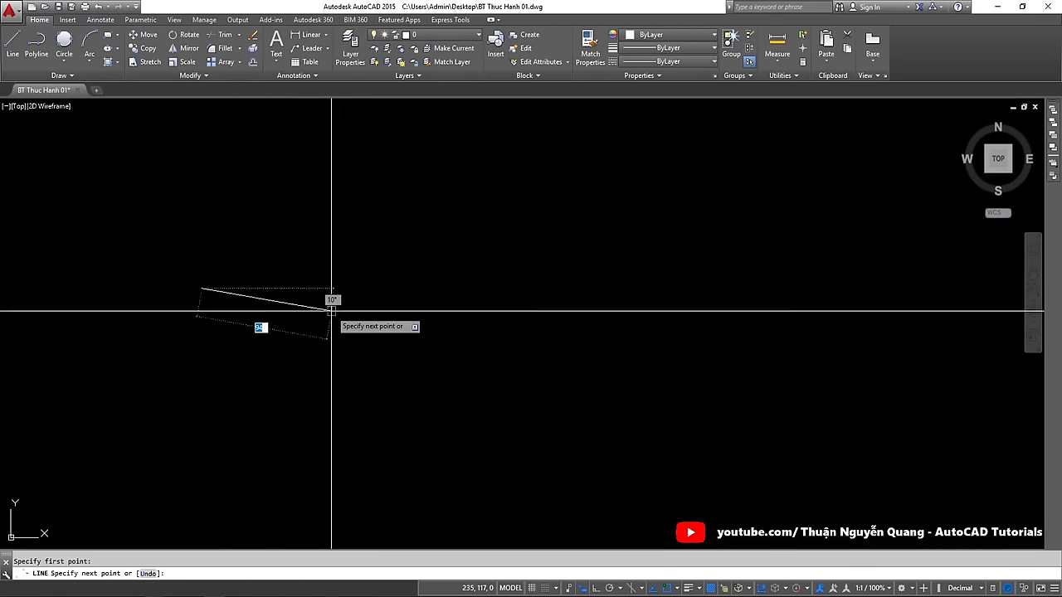
{"action": "key", "text": "F8"}
{"action": "type", "text": "500"}
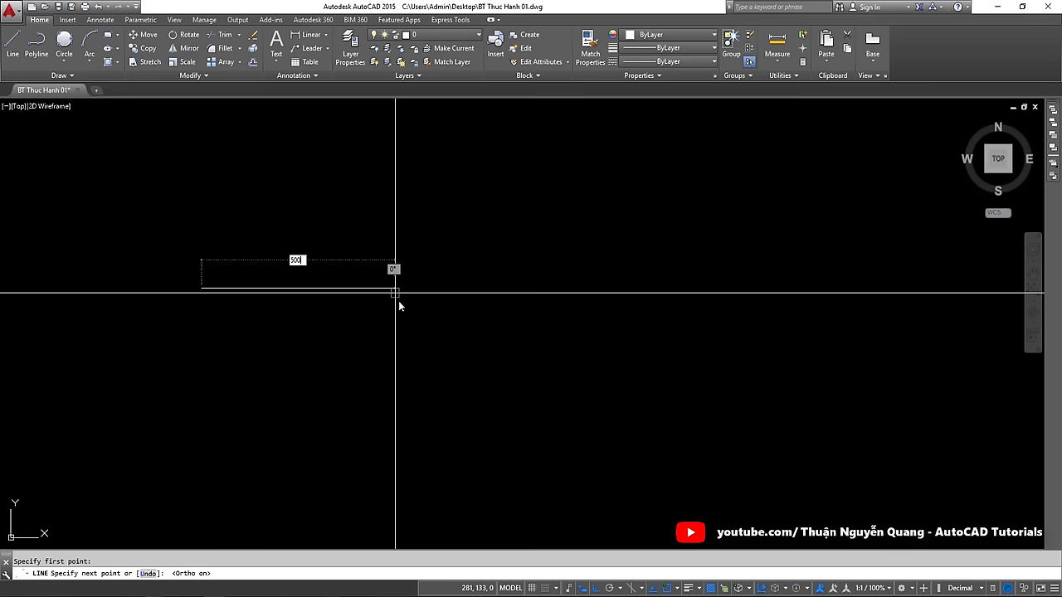
{"action": "key", "text": "Return"}
{"action": "scroll", "coordinate": [372, 338], "scroll_direction": "down", "scroll_amount": 2}
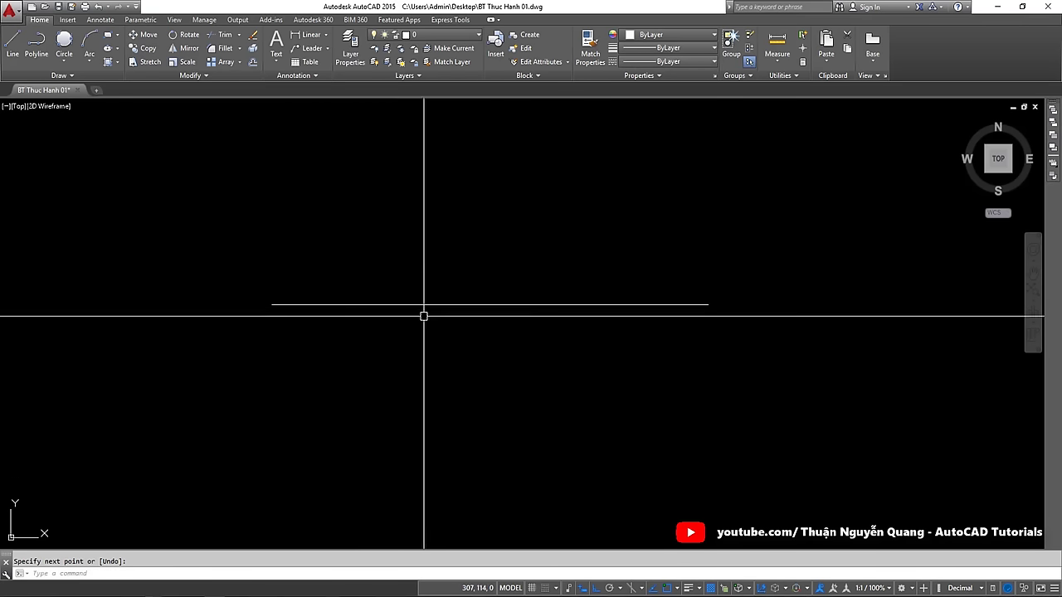
{"action": "key", "text": "Escape"}
Select the new line with crossing windows, then deselect it
{"action": "left_click", "coordinate": [581, 324]}
{"action": "middle_click_drag", "start_coordinate": [581, 324], "coordinate": [498, 336]}
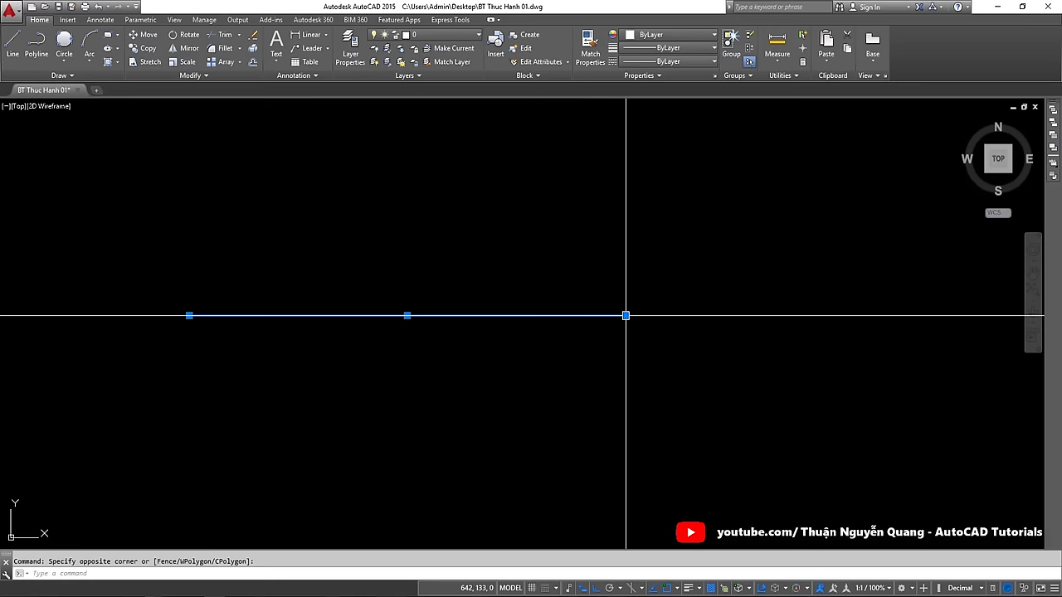
{"action": "key", "text": "Escape"}
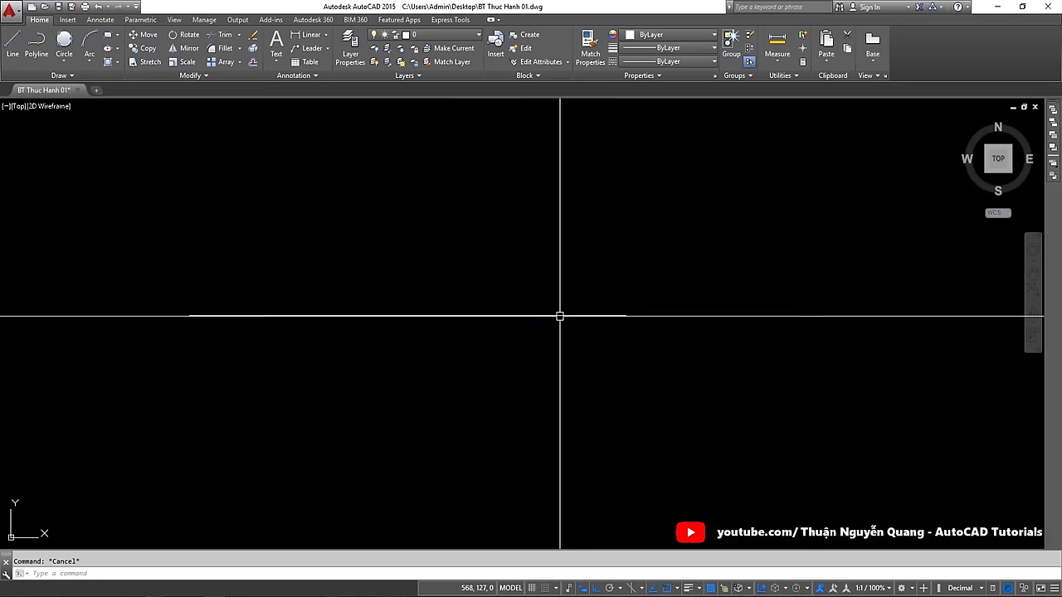
{"action": "left_click", "coordinate": [560, 316]}
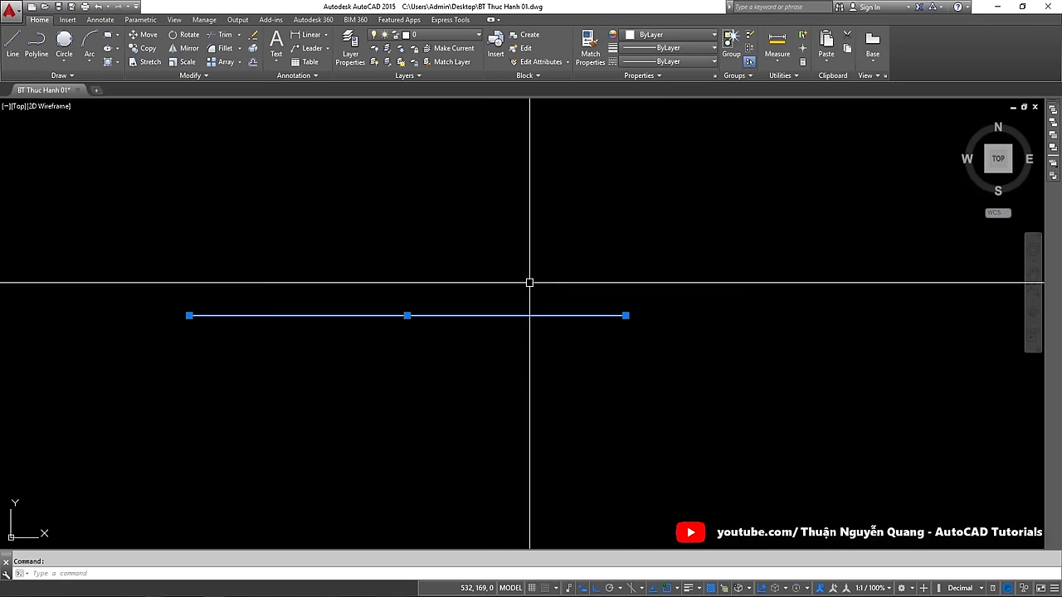
{"action": "left_click", "coordinate": [529, 283]}
{"action": "left_click", "coordinate": [498, 327]}
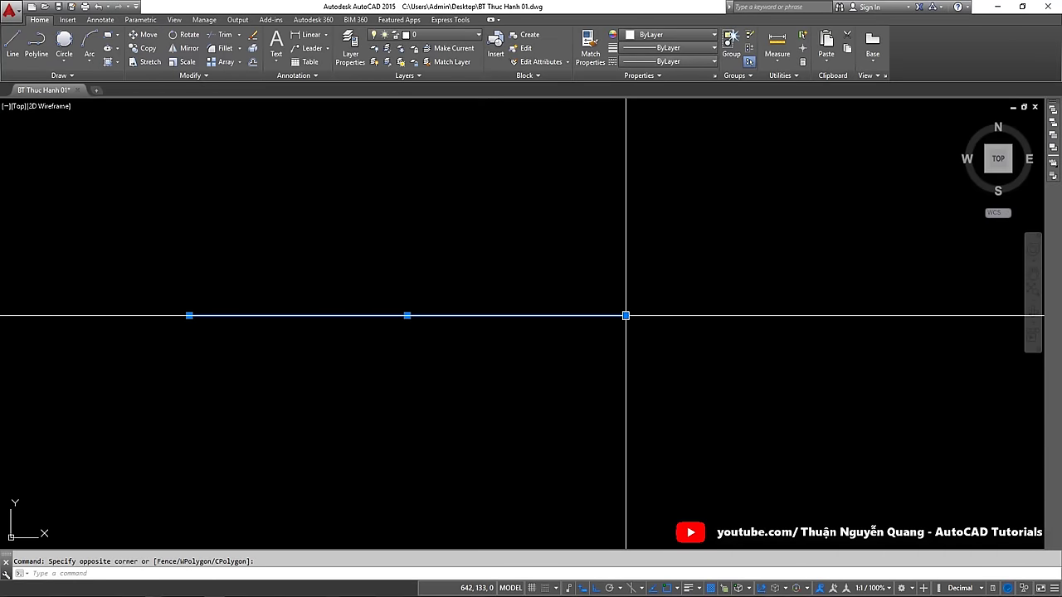
{"action": "mouse_move", "coordinate": [626, 315]}
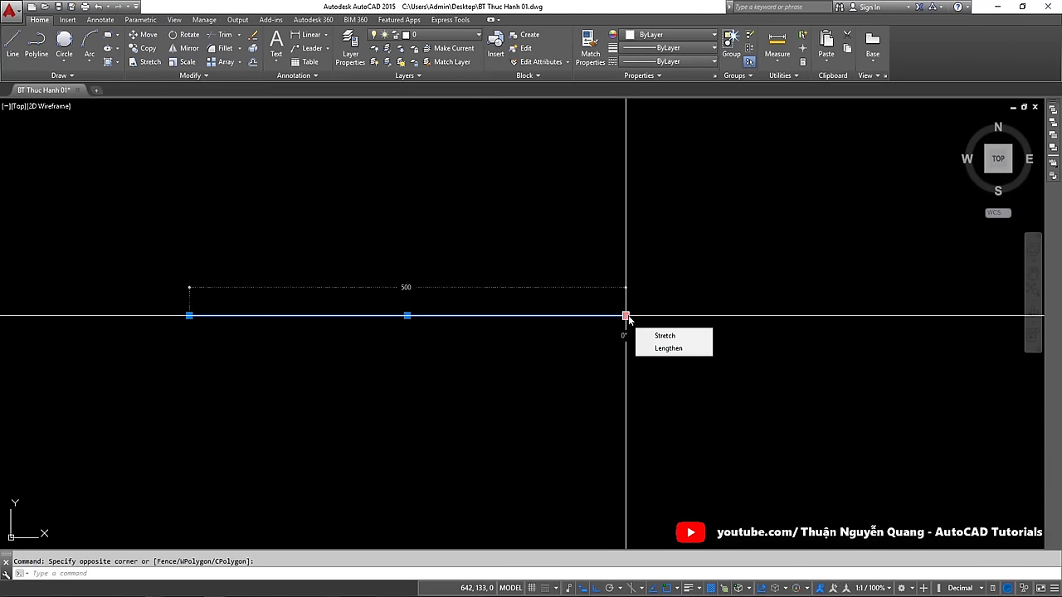
{"action": "key", "text": "Escape"}
Regenerate and pan the line toward the upper left, then switch to the exercise sheet
{"action": "scroll", "coordinate": [296, 369], "scroll_direction": "down", "scroll_amount": 1}
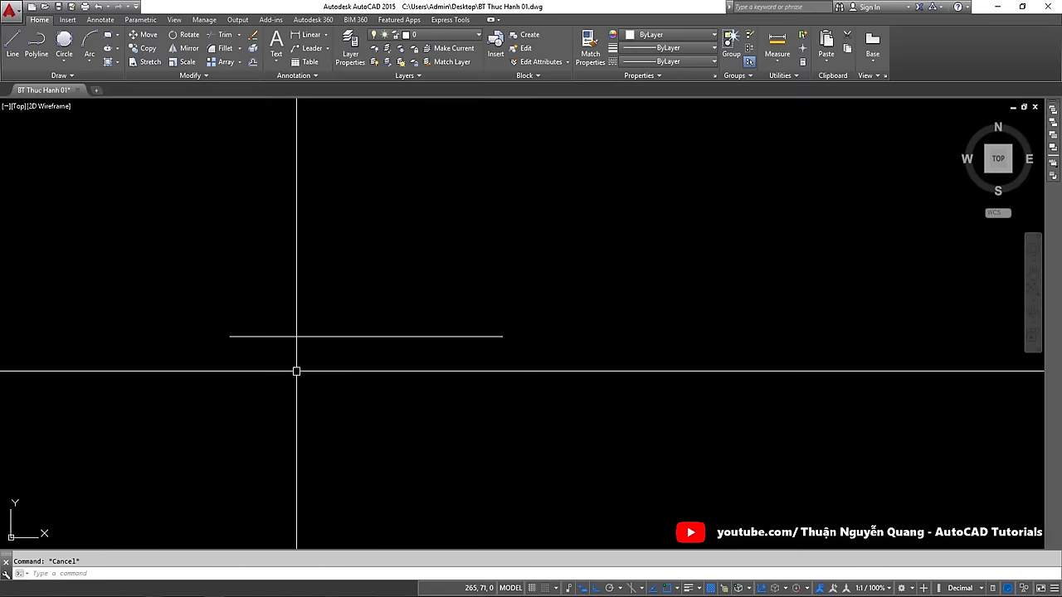
{"action": "type", "text": "re"}
{"action": "key", "text": "Return"}
{"action": "scroll", "coordinate": [396, 368], "scroll_direction": "down", "scroll_amount": 4}
{"action": "scroll", "coordinate": [368, 342], "scroll_direction": "up", "scroll_amount": 4}
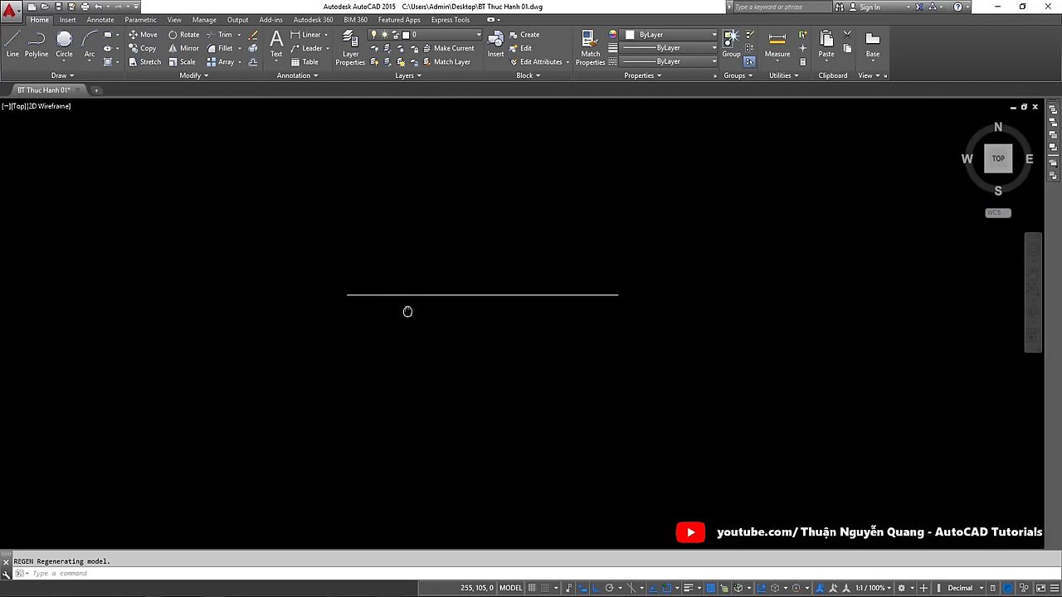
{"action": "middle_click_drag", "start_coordinate": [407, 376], "coordinate": [207, 397]}
{"action": "middle_click_drag", "start_coordinate": [219, 329], "coordinate": [319, 334]}
{"action": "key", "text": "alt+Tab"}
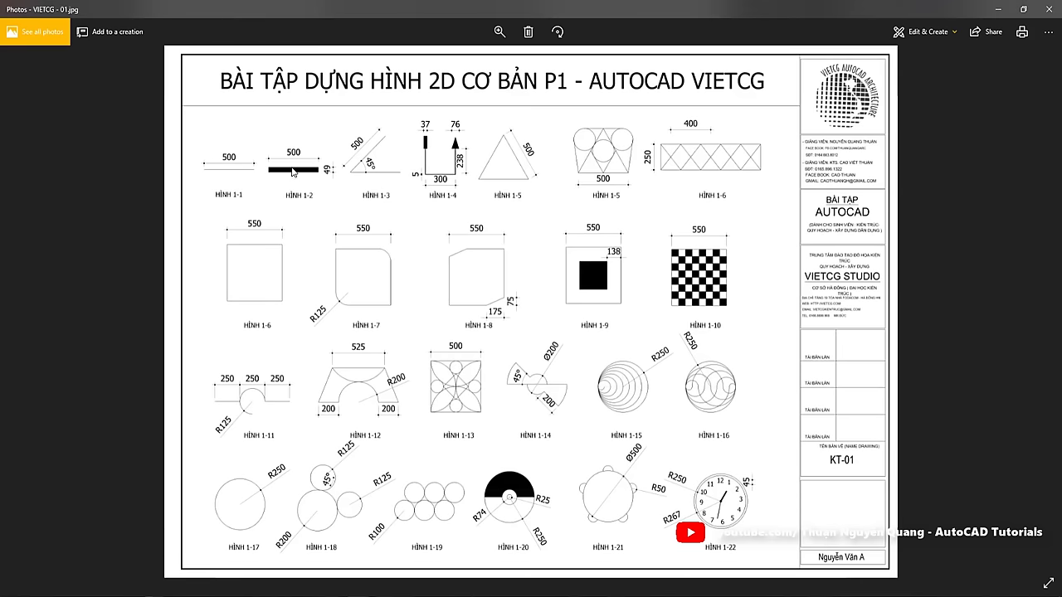
Select the 500-unit line and pan the drawing slightly up
{"action": "key", "text": "alt+Tab"}
{"action": "left_click", "coordinate": [308, 232]}
{"action": "left_click", "coordinate": [280, 289]}
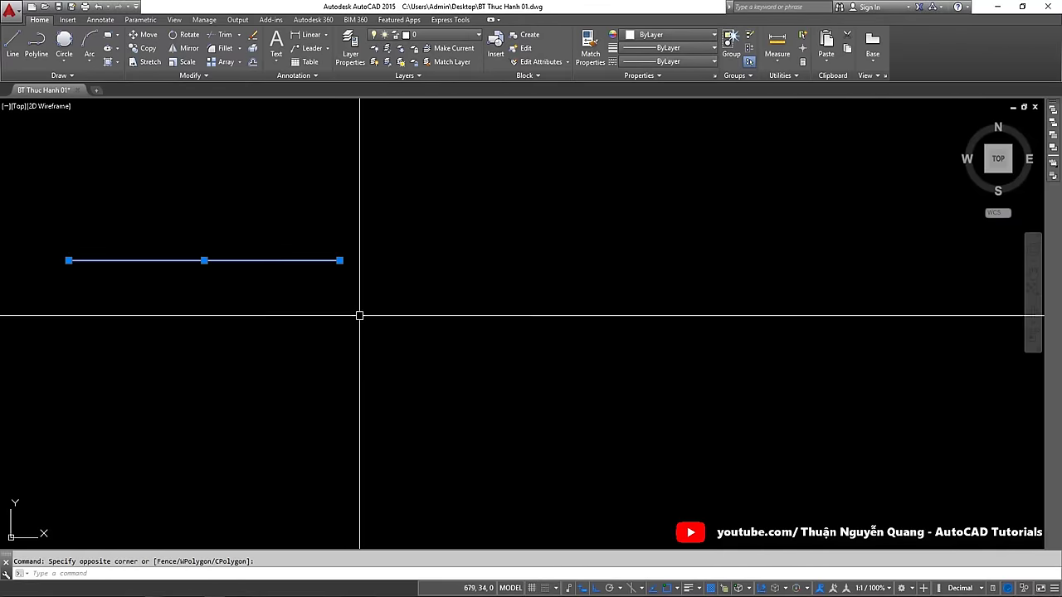
{"action": "key", "text": "alt+Tab"}
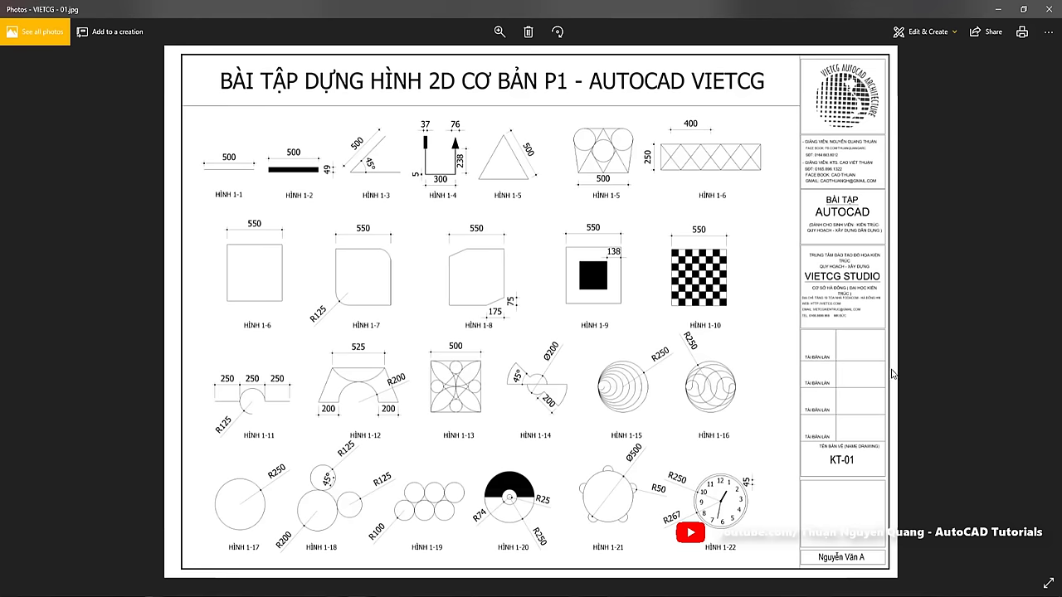
{"action": "key", "text": "alt+Tab"}
{"action": "middle_click_drag", "start_coordinate": [237, 285], "coordinate": [241, 235]}
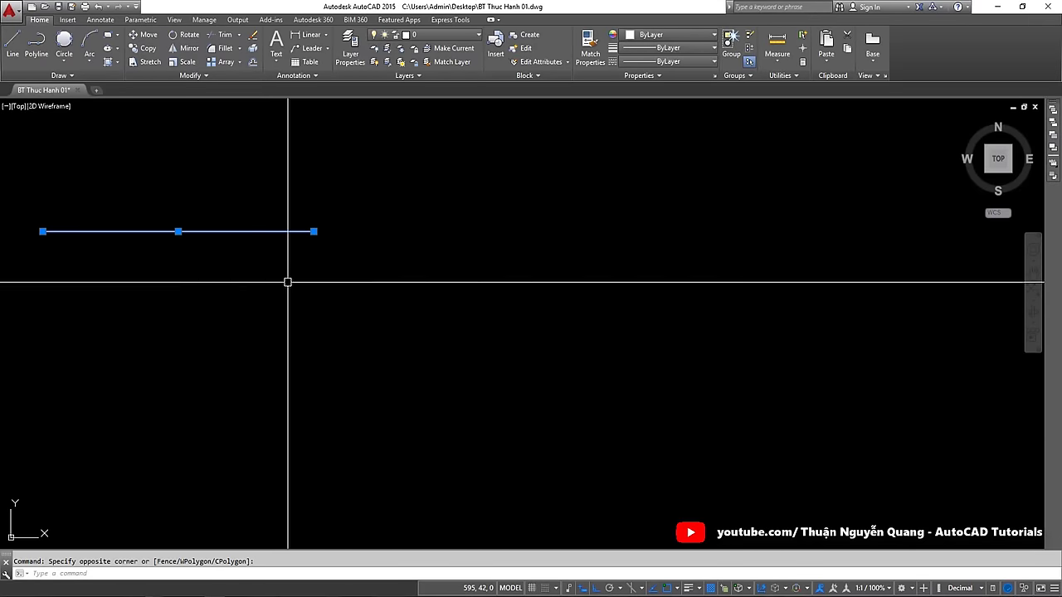
{"action": "middle_click_drag", "start_coordinate": [287, 282], "coordinate": [285, 271]}
Zoom in and outline HÌNH 1-2's 500×49 bar, then clear the marks and return
{"action": "key", "text": "alt+Tab"}
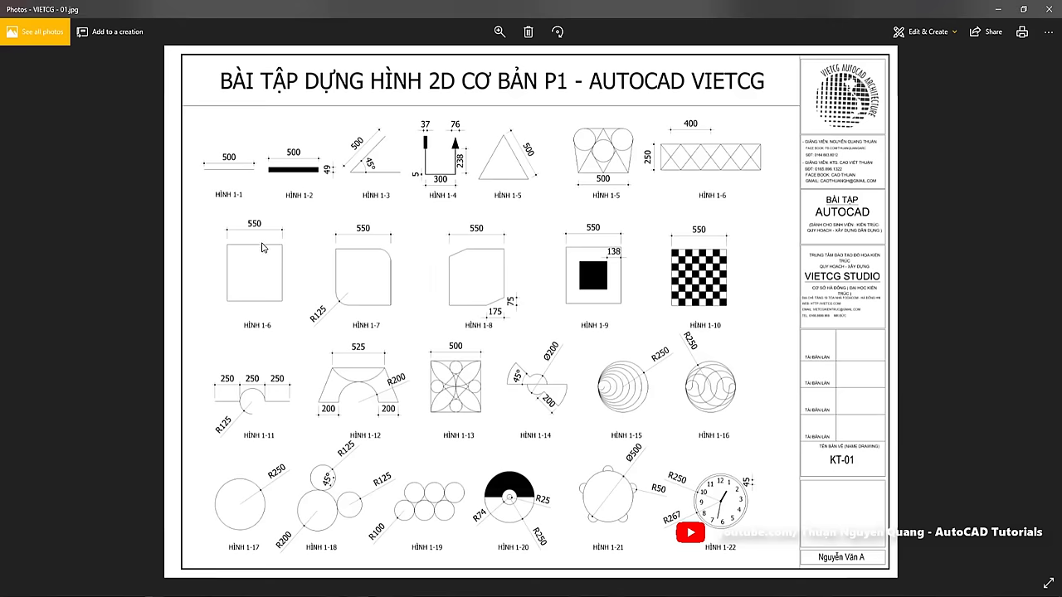
{"action": "scroll", "coordinate": [315, 160], "scroll_direction": "up", "scroll_amount": 2}
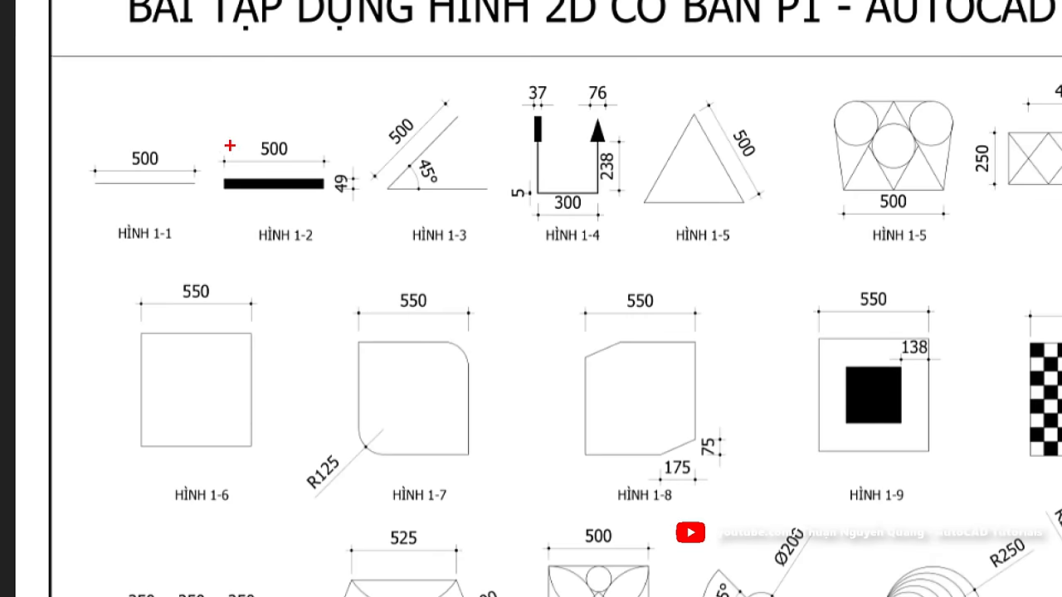
{"action": "left_click_drag", "start_coordinate": [213, 129], "coordinate": [337, 254]}
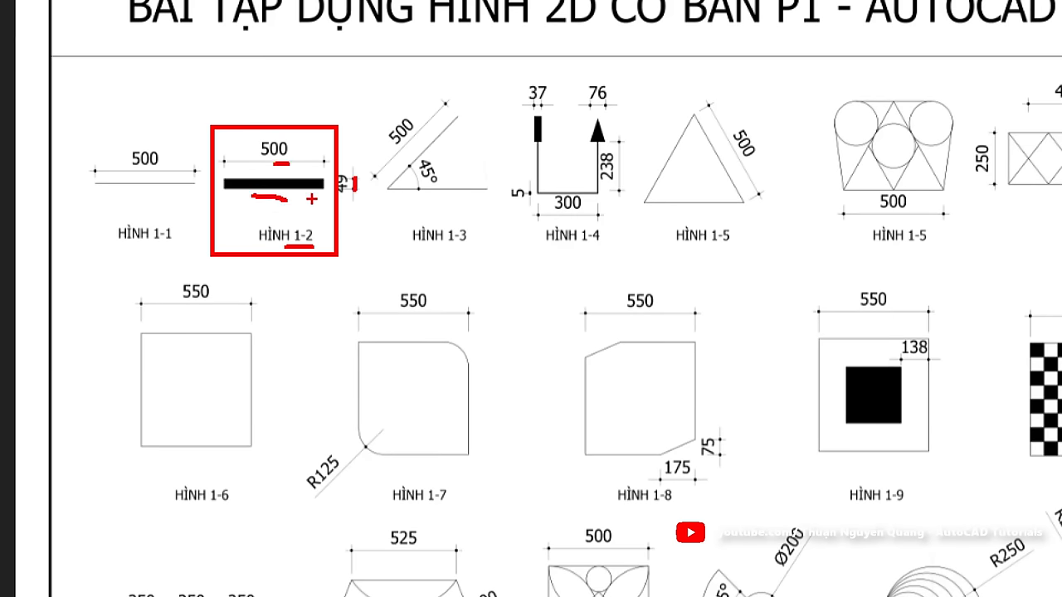
{"action": "key", "text": "Escape"}
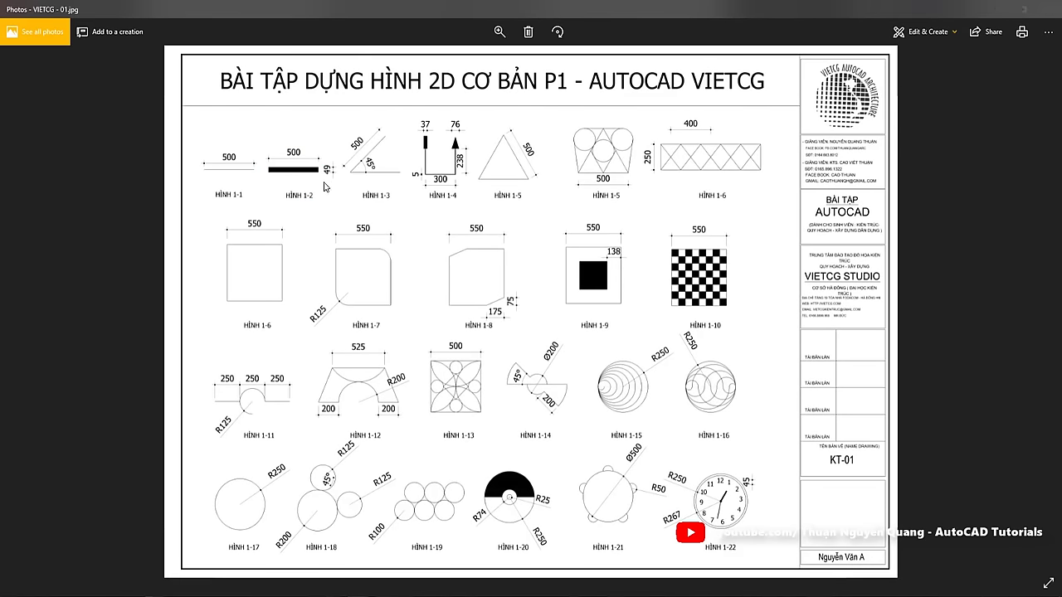
{"action": "key", "text": "Escape"}
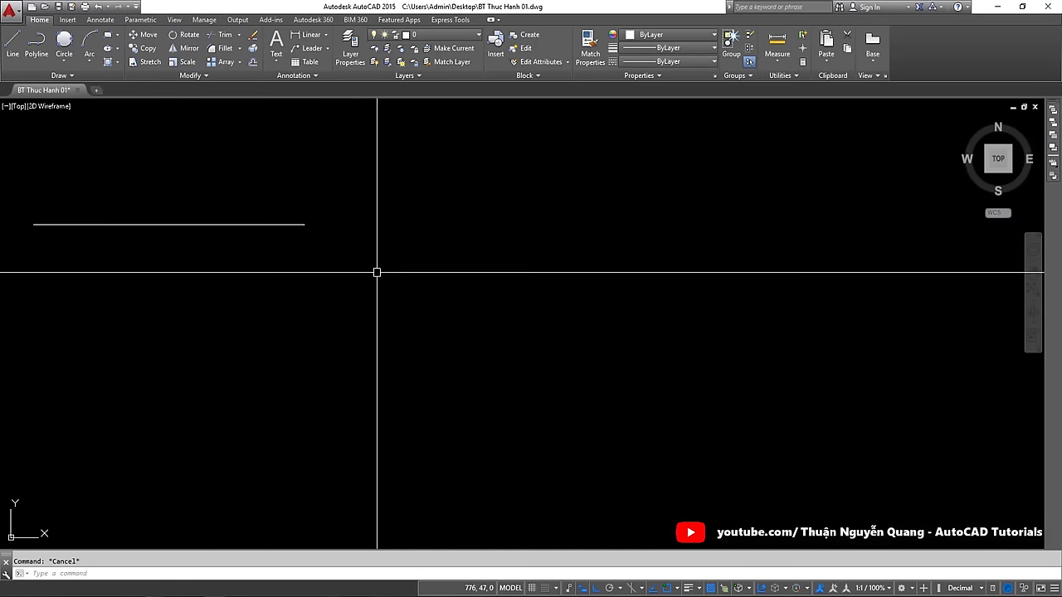
Draw a 500-unit horizontal polyline starting in line with the first line
{"action": "type", "text": "PL"}
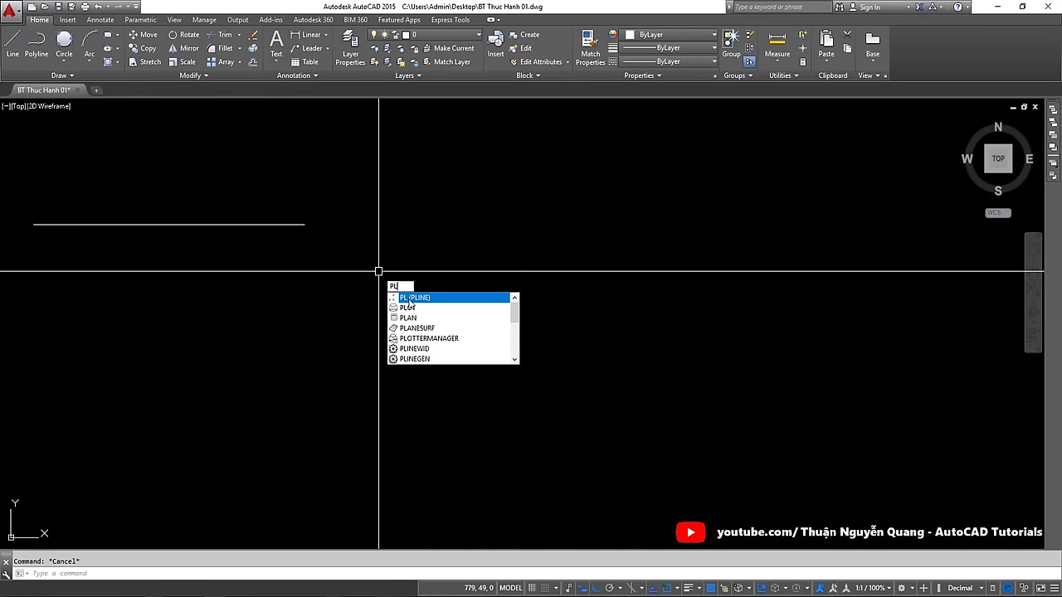
{"action": "key", "text": "Return"}
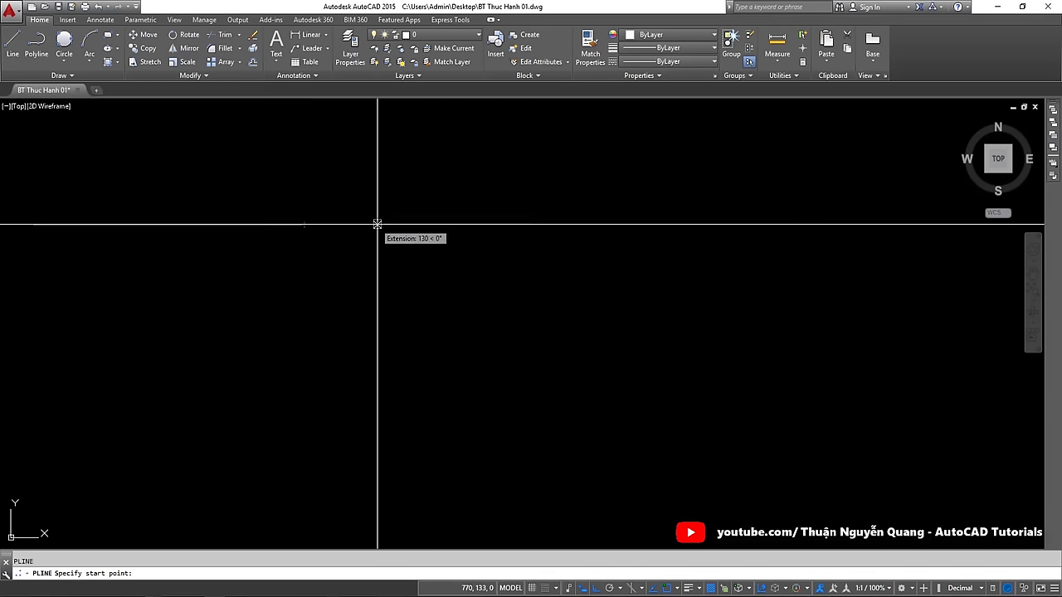
{"action": "left_click", "coordinate": [365, 223]}
{"action": "type", "text": "500"}
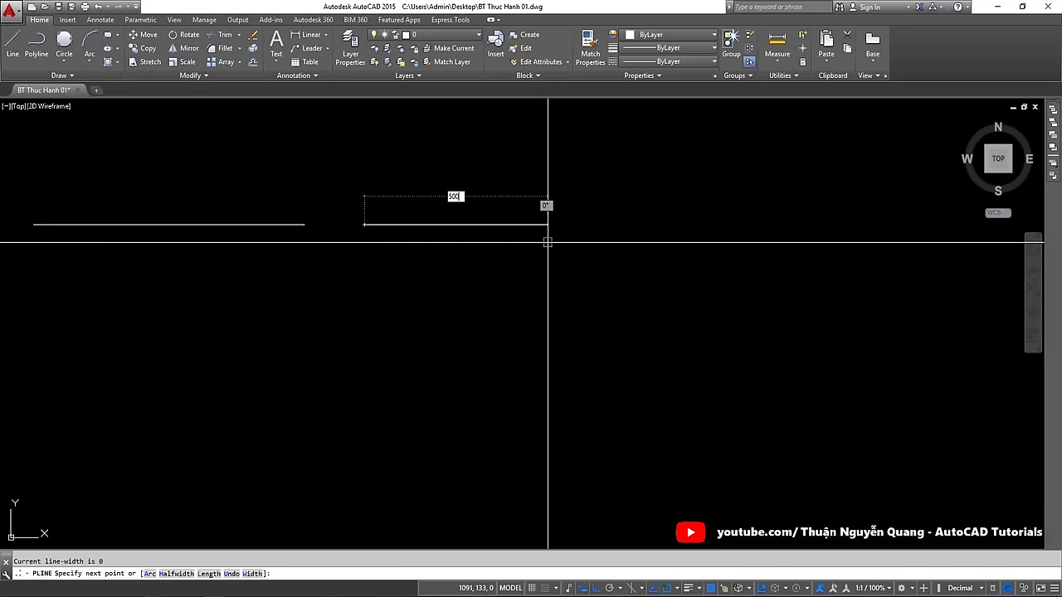
{"action": "key", "text": "Return"}
{"action": "key", "text": "Return"}
Select and clear the new polyline, then bring up the 7.jpg reference sheet
{"action": "left_click", "coordinate": [570, 212]}
{"action": "mouse_move", "coordinate": [528, 256]}
{"action": "middle_mouse_down"}
{"action": "mouse_move", "coordinate": [505, 310]}
{"action": "mouse_move", "coordinate": [467, 320]}
{"action": "middle_mouse_up"}
{"action": "key", "text": "Escape"}
{"action": "left_click", "coordinate": [498, 290]}
{"action": "left_click", "coordinate": [482, 320]}
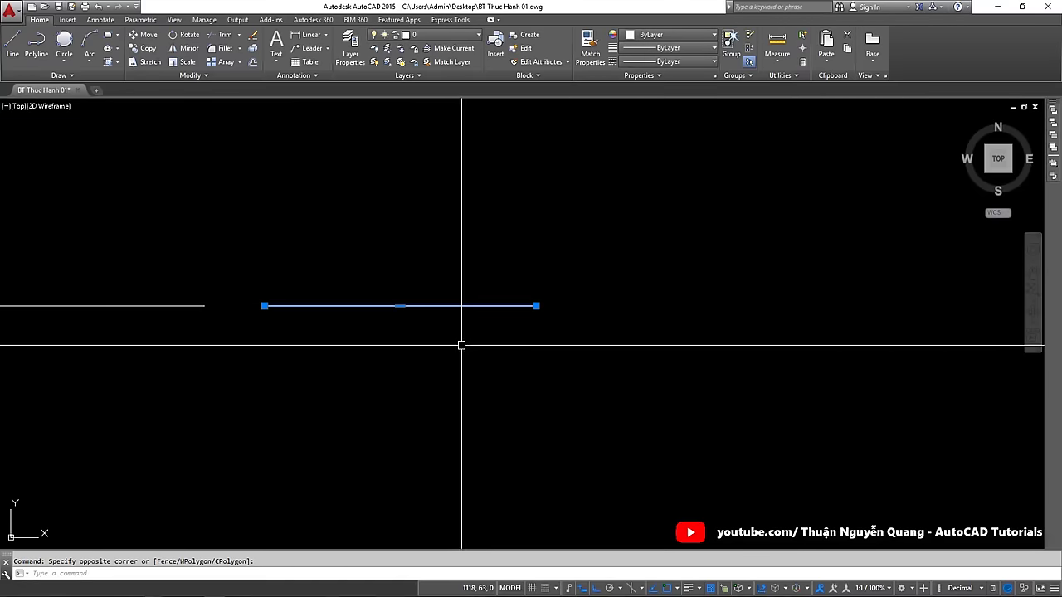
{"action": "key", "text": "Escape"}
{"action": "left_click", "coordinate": [413, 583]}
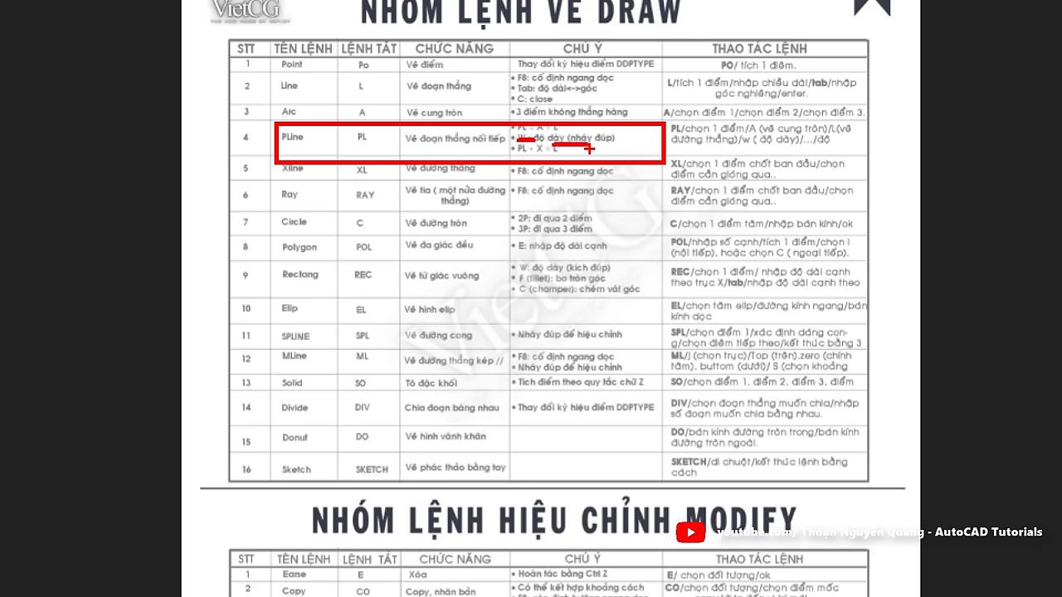
Give the polyline a uniform width of 39 with PEDIT
{"action": "key", "text": "Escape"}
{"action": "key", "text": "alt+Tab"}
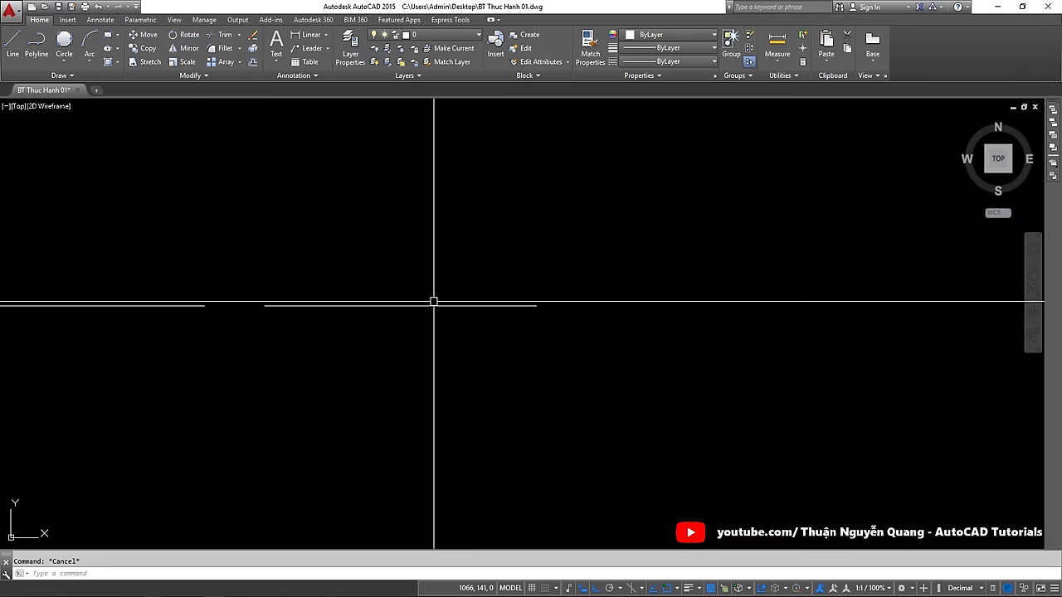
{"action": "left_click", "coordinate": [433, 304]}
{"action": "type", "text": "pe"}
{"action": "key", "text": "Return"}
{"action": "key", "text": "Down"}
{"action": "key", "text": "Down"}
{"action": "key", "text": "Return"}
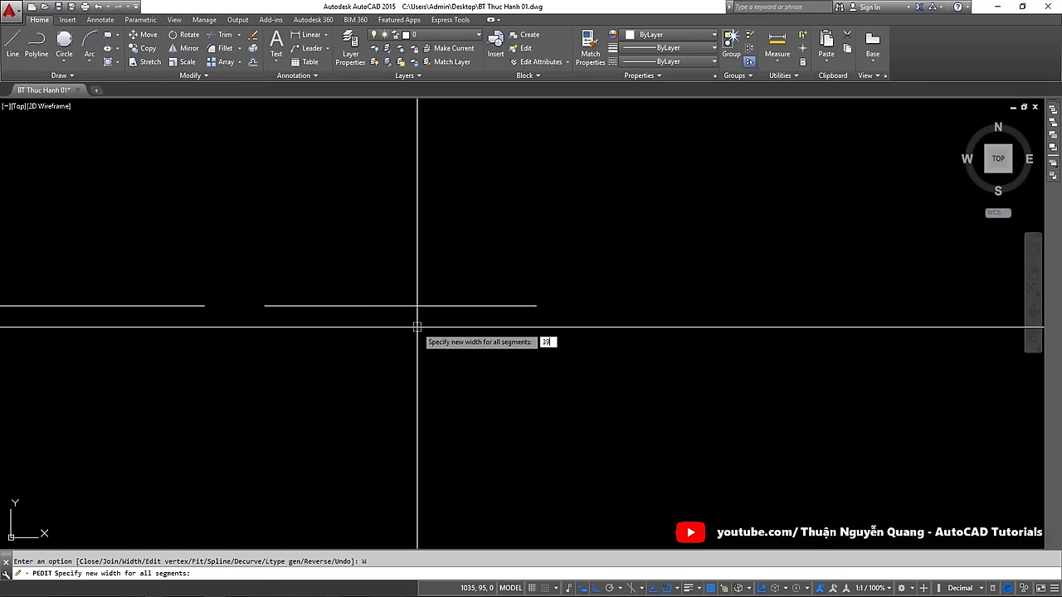
{"action": "key", "text": "Return"}
{"action": "key", "text": "Escape"}
Inspect the thickened bar and figure 1-1's plain line, then pan to reframe the figures
{"action": "left_click", "coordinate": [450, 235]}
{"action": "left_click", "coordinate": [384, 327]}
{"action": "scroll", "coordinate": [365, 323], "scroll_direction": "down", "scroll_amount": 2}
{"action": "scroll", "coordinate": [401, 286], "scroll_direction": "up", "scroll_amount": 2}
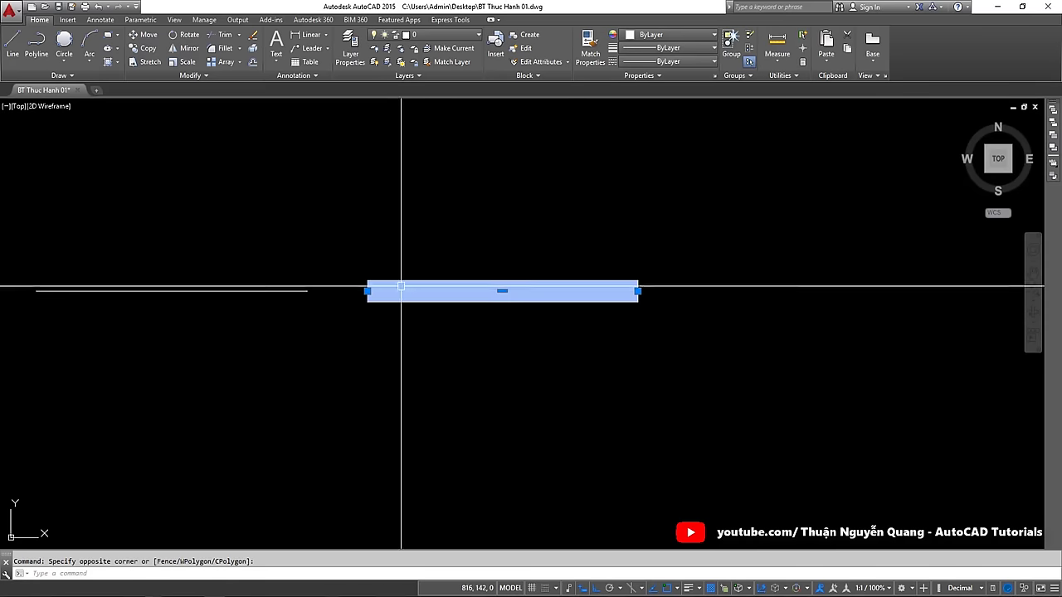
{"action": "key", "text": "Escape"}
{"action": "left_click", "coordinate": [249, 291]}
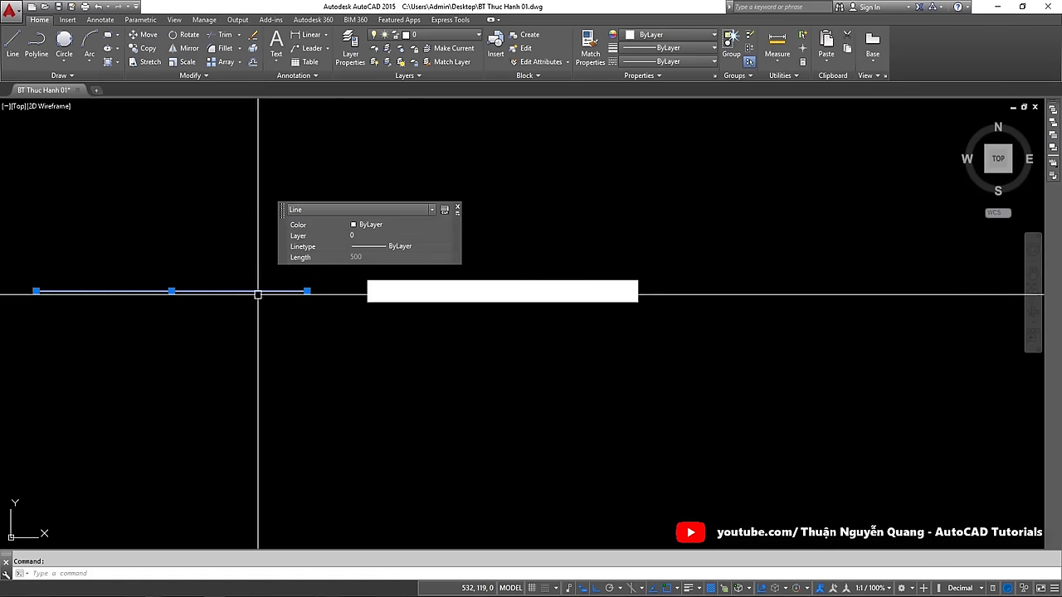
{"action": "double_click", "coordinate": [443, 282]}
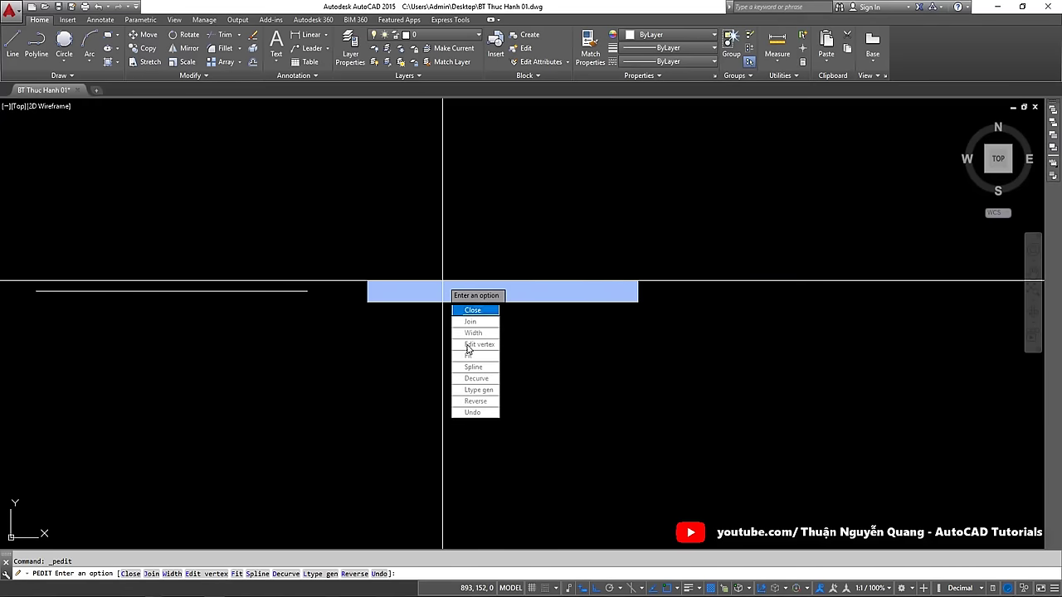
{"action": "key", "text": "Escape"}
{"action": "scroll", "coordinate": [428, 299], "scroll_direction": "down", "scroll_amount": 5}
{"action": "middle_click_drag", "start_coordinate": [429, 287], "coordinate": [362, 266]}
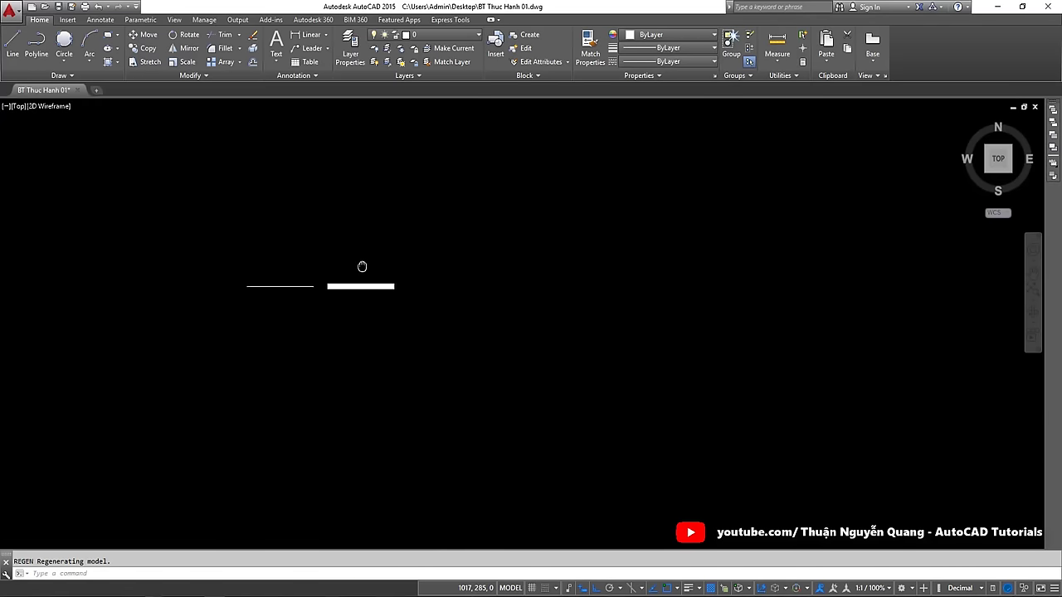
{"action": "scroll", "coordinate": [362, 282], "scroll_direction": "up", "scroll_amount": 4}
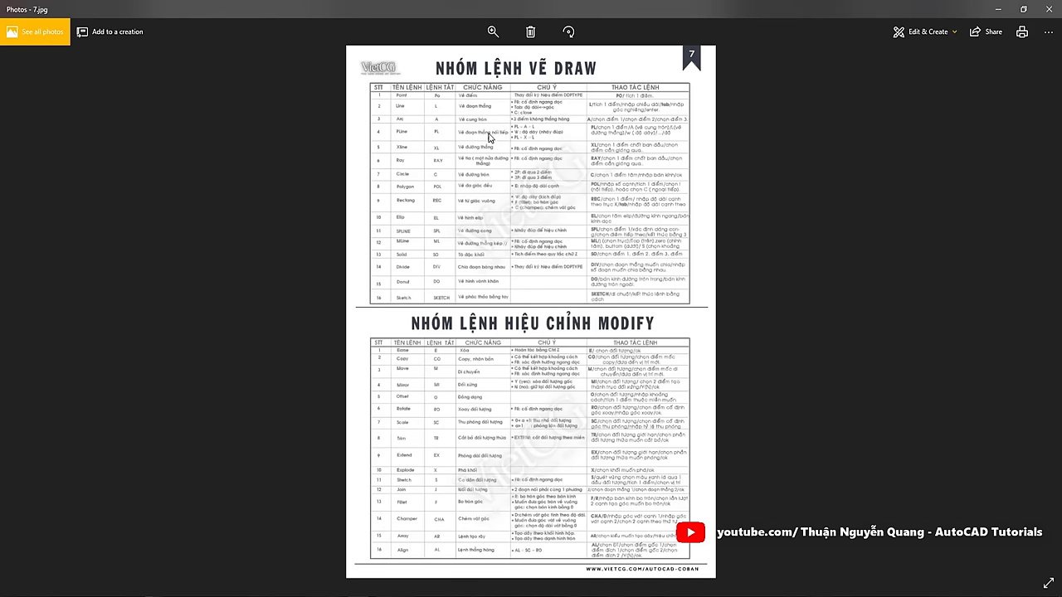
Bring up the VIETCG-01.jpg exercise sheet and zoom in and out on figure 1-3
{"action": "key", "text": "alt+Tab"}
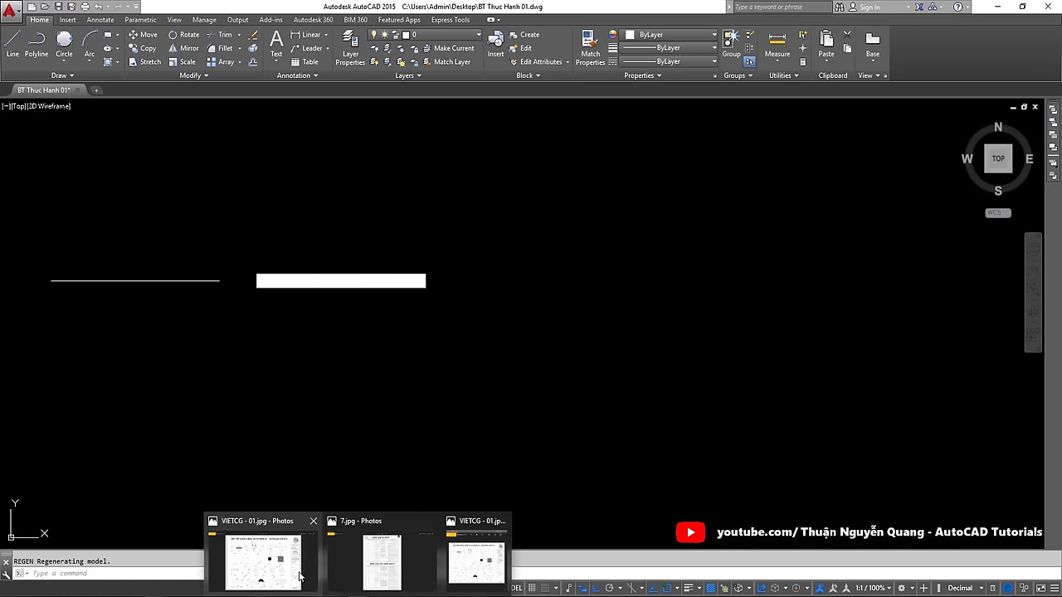
{"action": "left_click", "coordinate": [300, 576]}
{"action": "scroll", "coordinate": [375, 184], "scroll_direction": "up", "scroll_amount": 3}
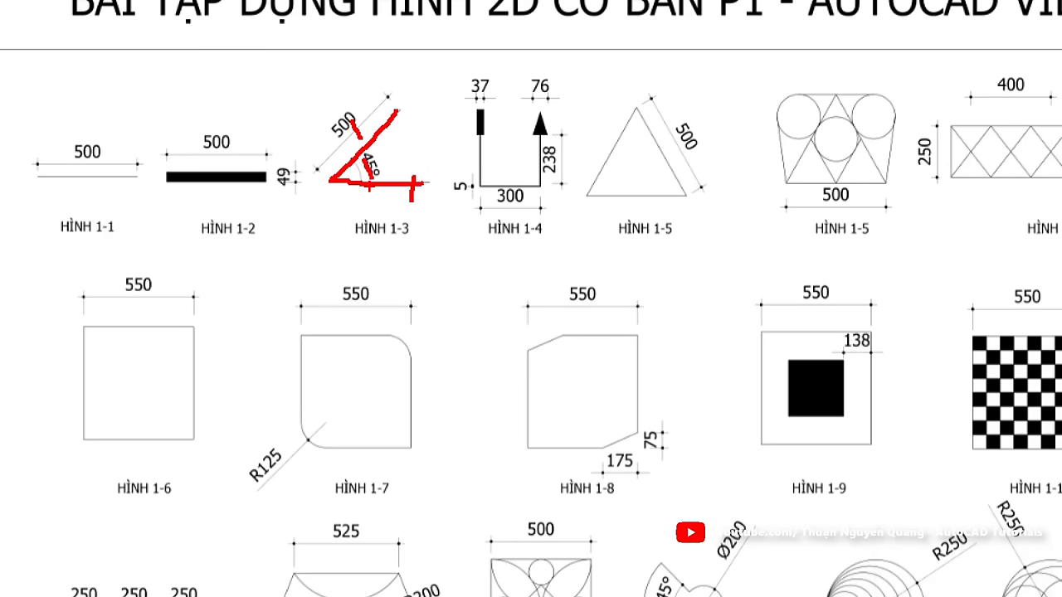
{"action": "scroll", "coordinate": [378, 181], "scroll_direction": "down", "scroll_amount": 3}
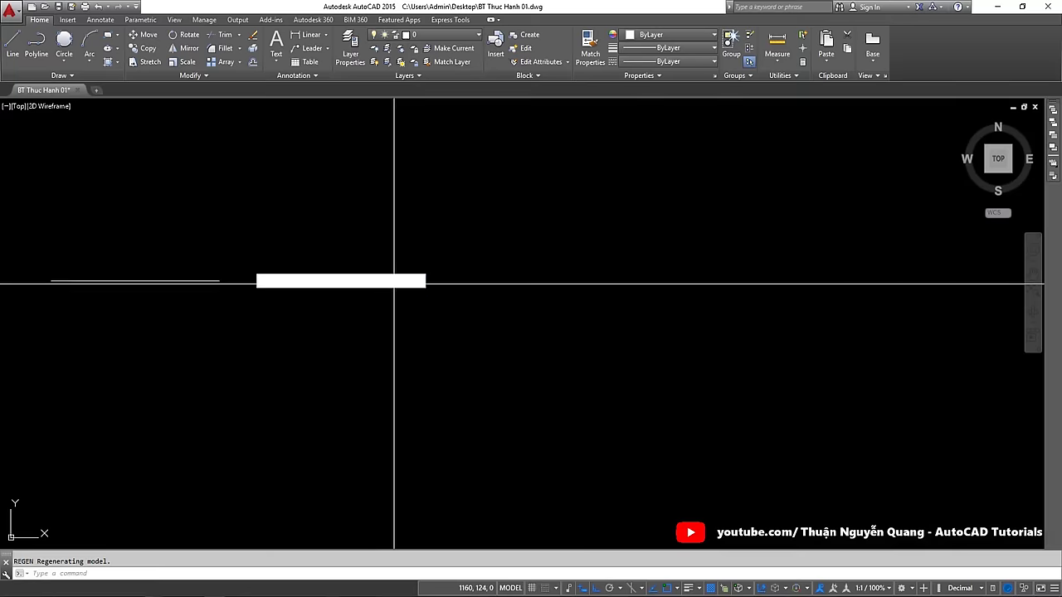
Start a polyline to the right of the bar, checking figure 1-3 on the sheet
{"action": "middle_click_drag", "start_coordinate": [390, 279], "coordinate": [332, 278]}
{"action": "type", "text": "p"}
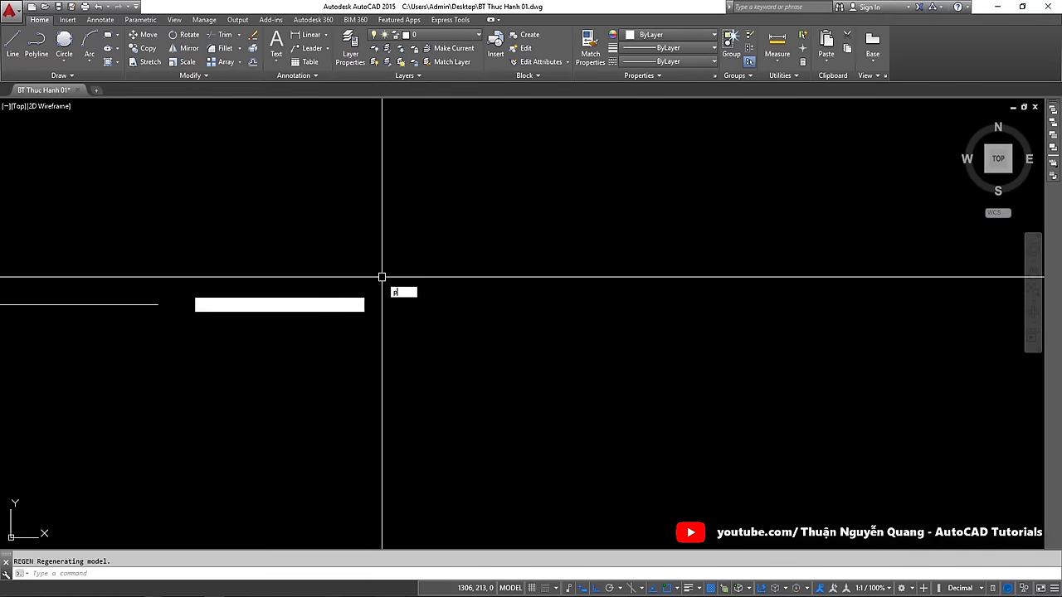
{"action": "type", "text": "l"}
{"action": "key", "text": "Return"}
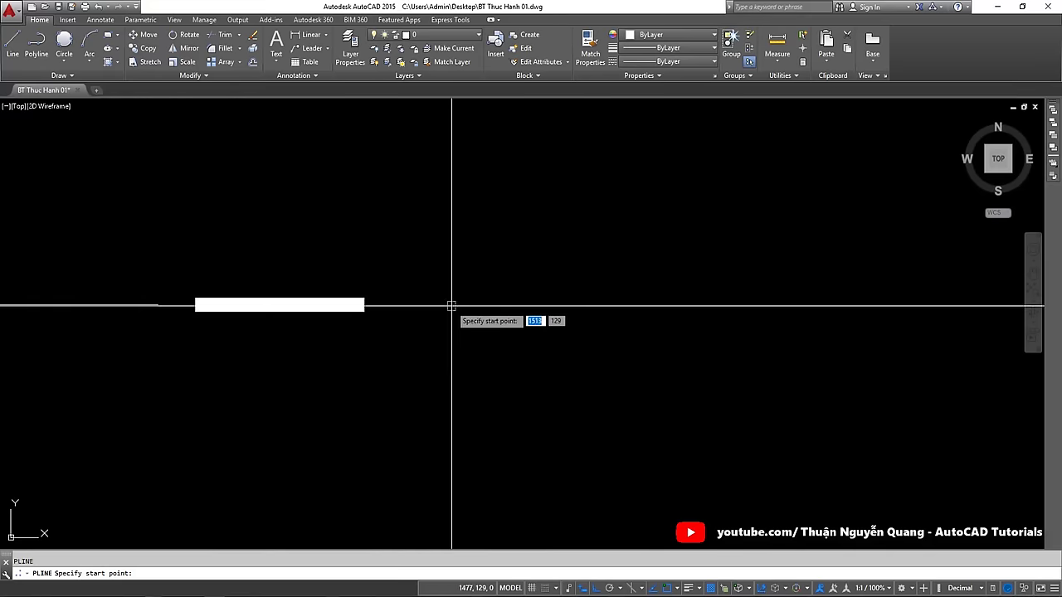
{"action": "left_click", "coordinate": [563, 302]}
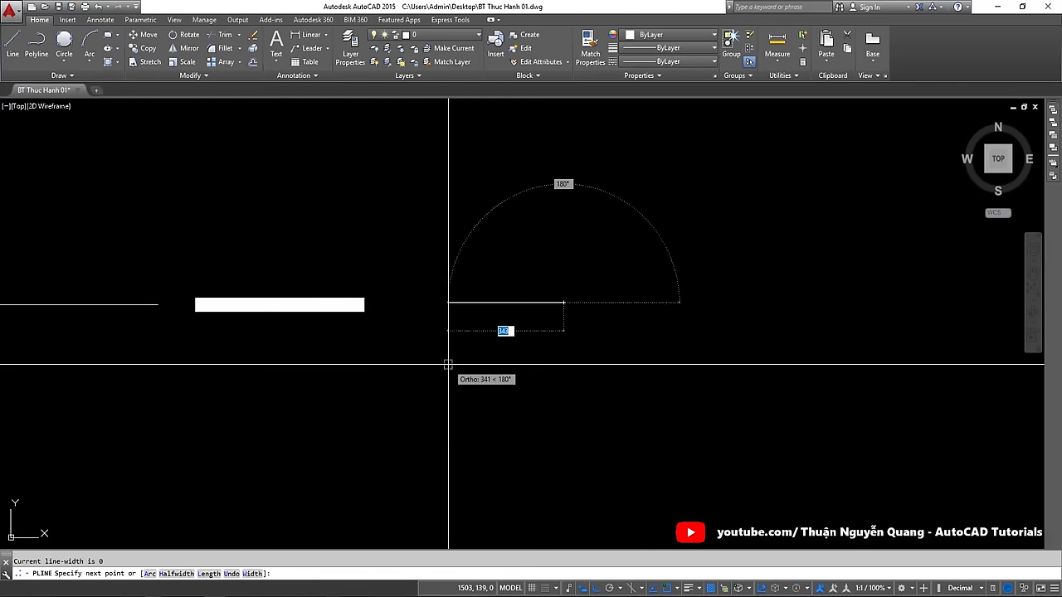
{"action": "key", "text": "alt+Tab"}
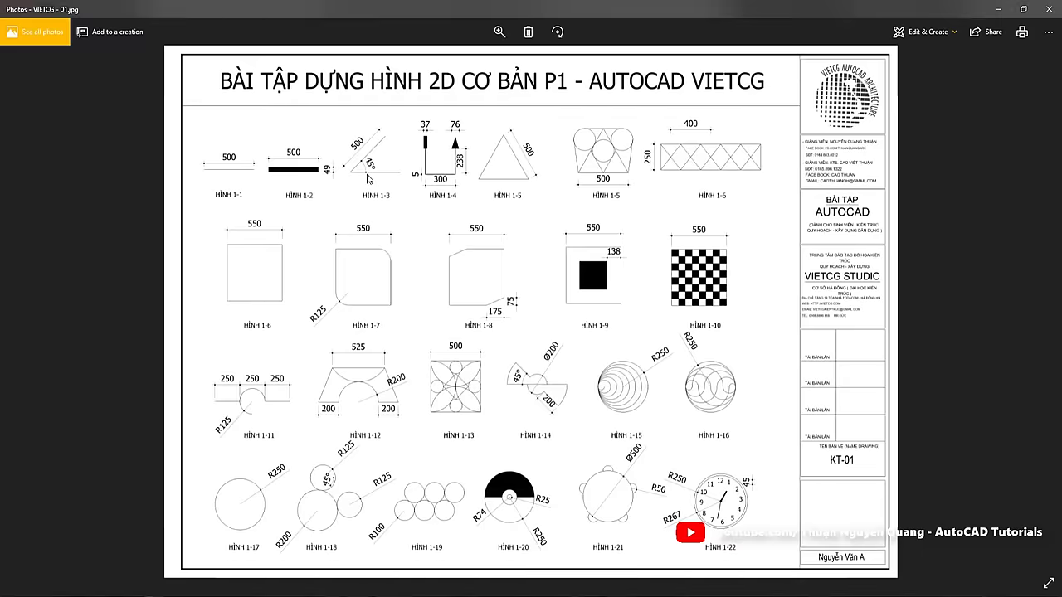
{"action": "scroll", "coordinate": [369, 177], "scroll_direction": "up", "scroll_amount": 2}
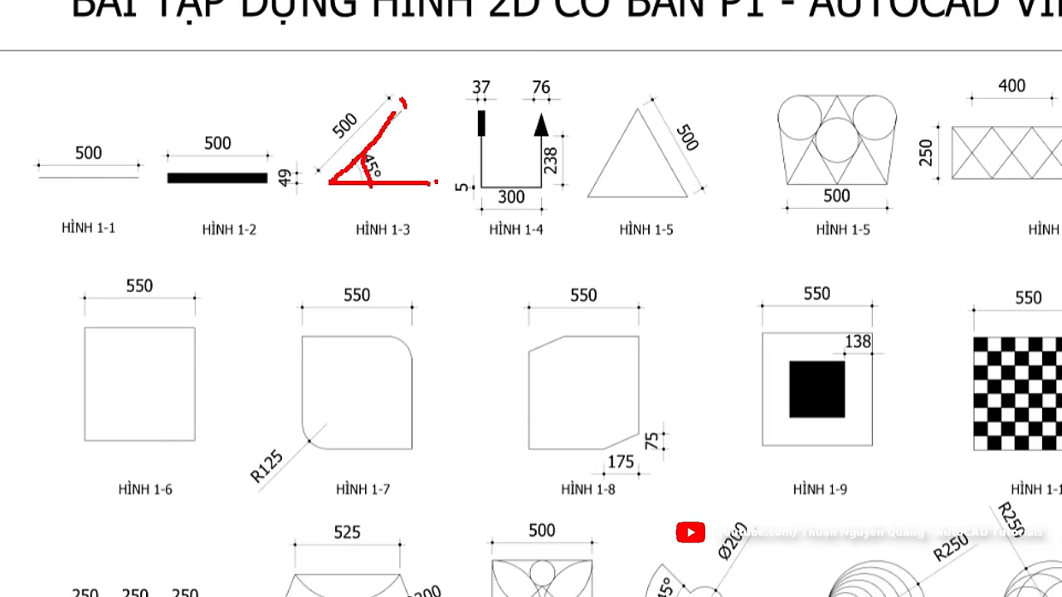
{"action": "scroll", "coordinate": [370, 185], "scroll_direction": "down", "scroll_amount": 2}
{"action": "key", "text": "alt+Tab"}
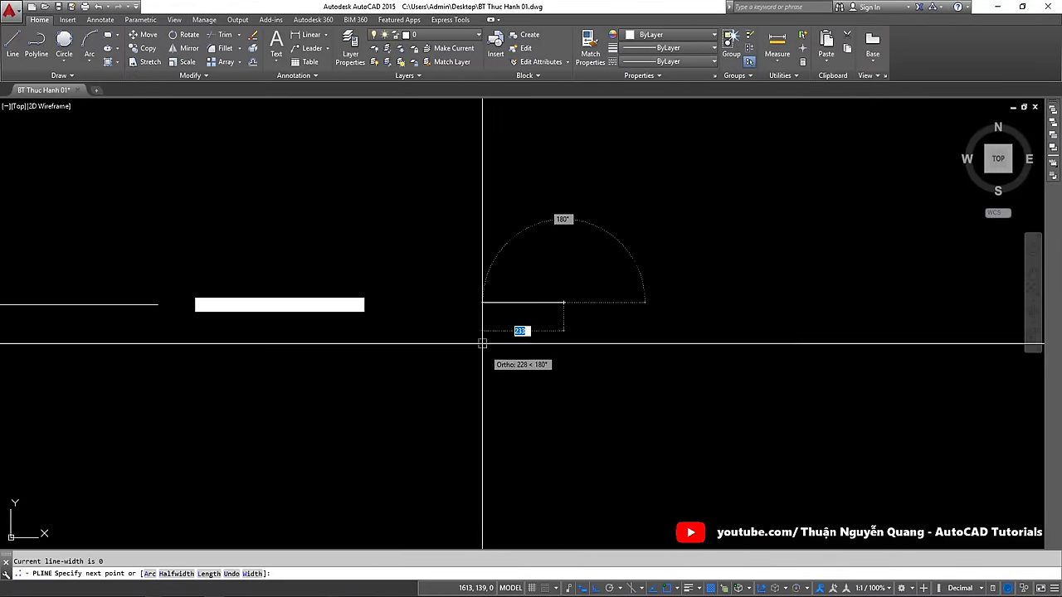
Draw a 500-unit horizontal segment followed by a 500-unit segment at 45°
{"action": "key", "text": "F8"}
{"action": "key", "text": "F8"}
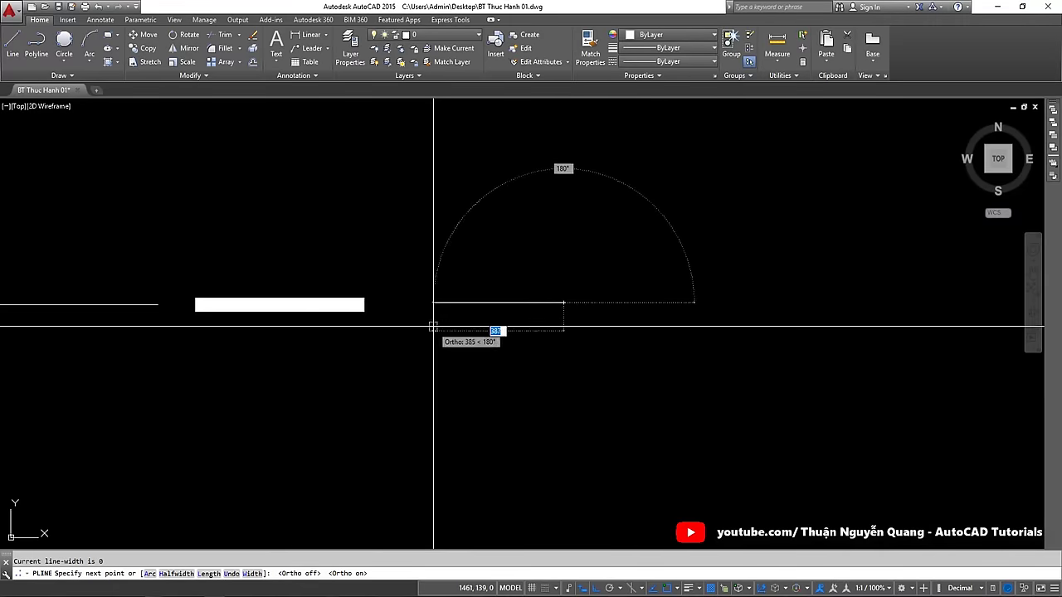
{"action": "key", "text": "F8"}
{"action": "key", "text": "F8"}
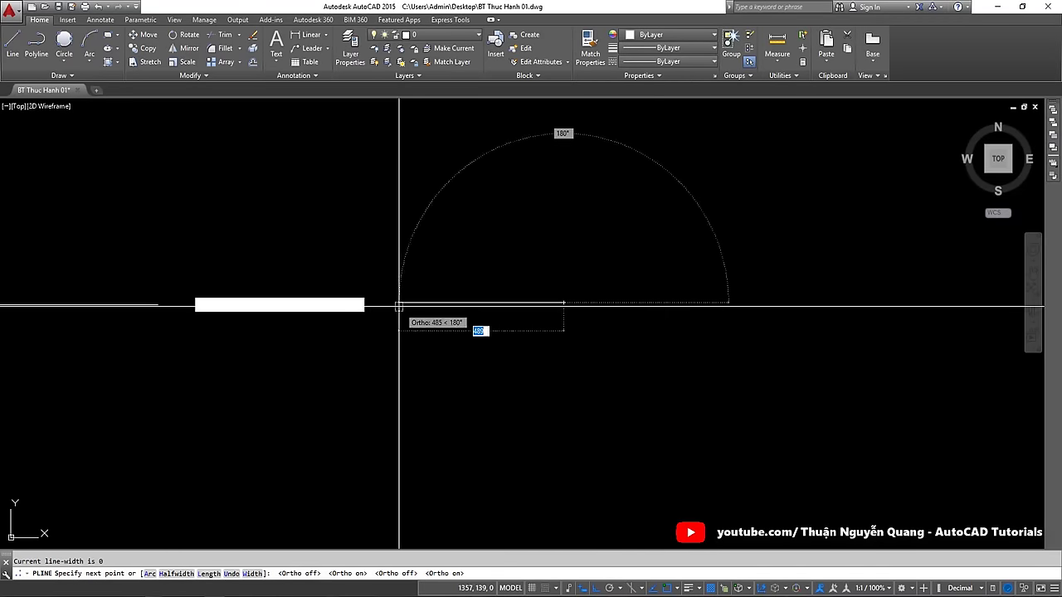
{"action": "type", "text": "5"}
{"action": "key", "text": "Return"}
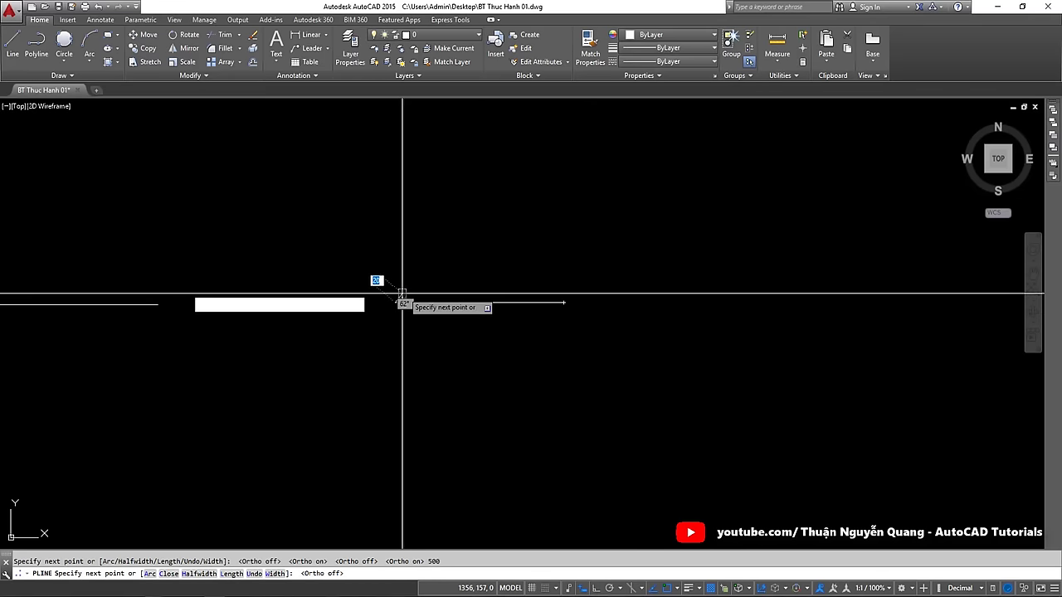
{"action": "key", "text": "F8"}
{"action": "type", "text": "500"}
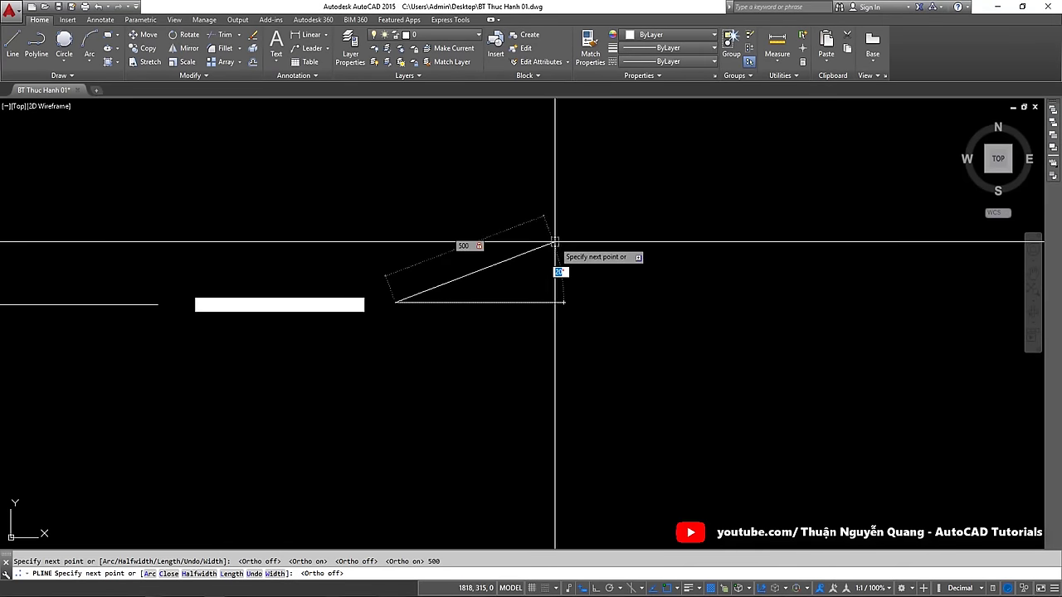
{"action": "key", "text": "Tab"}
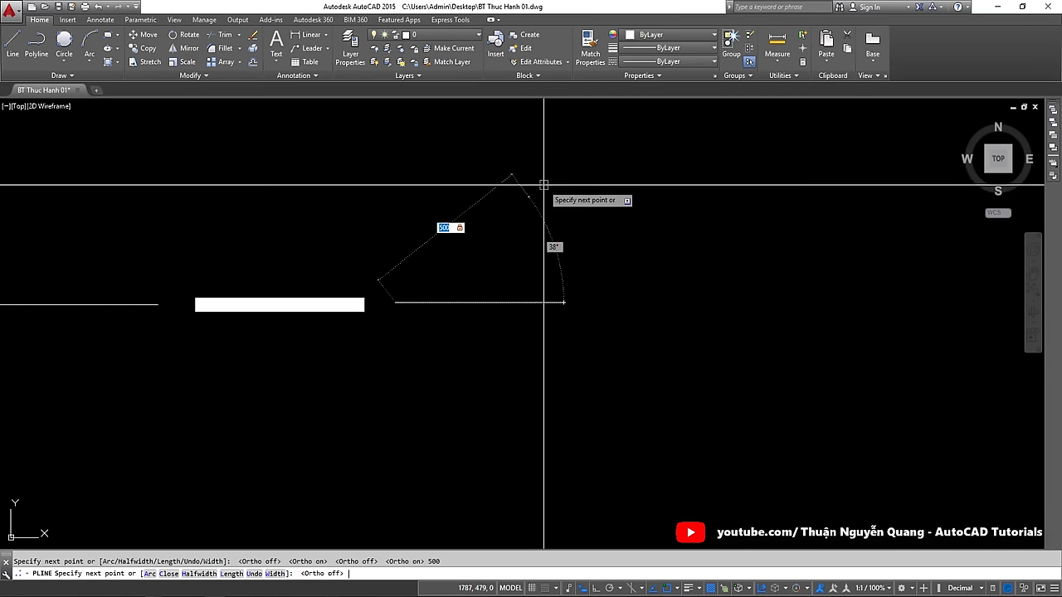
{"action": "key", "text": "Return"}
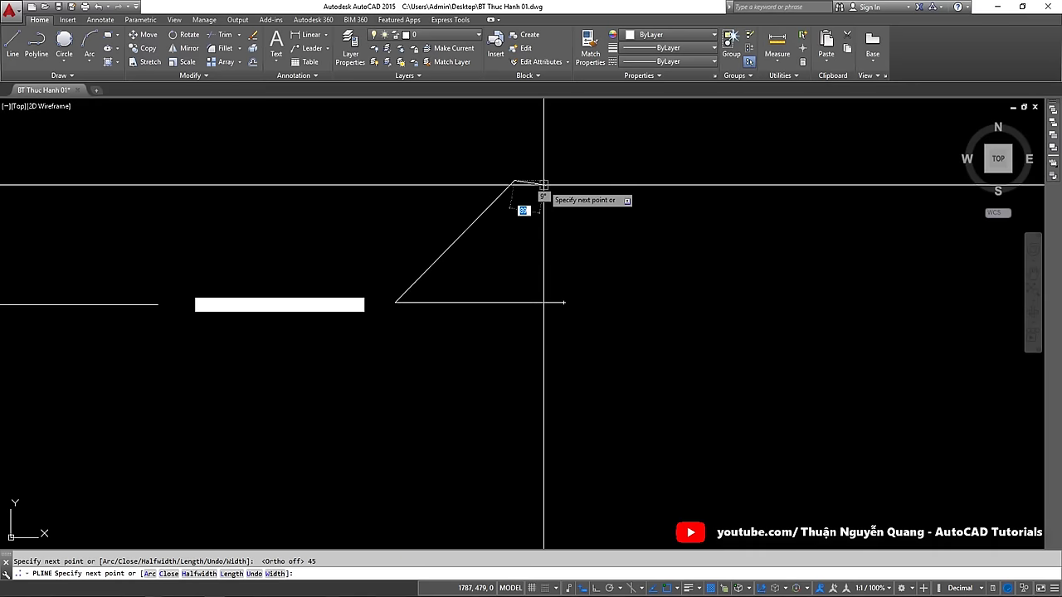
{"action": "key", "text": "Return"}
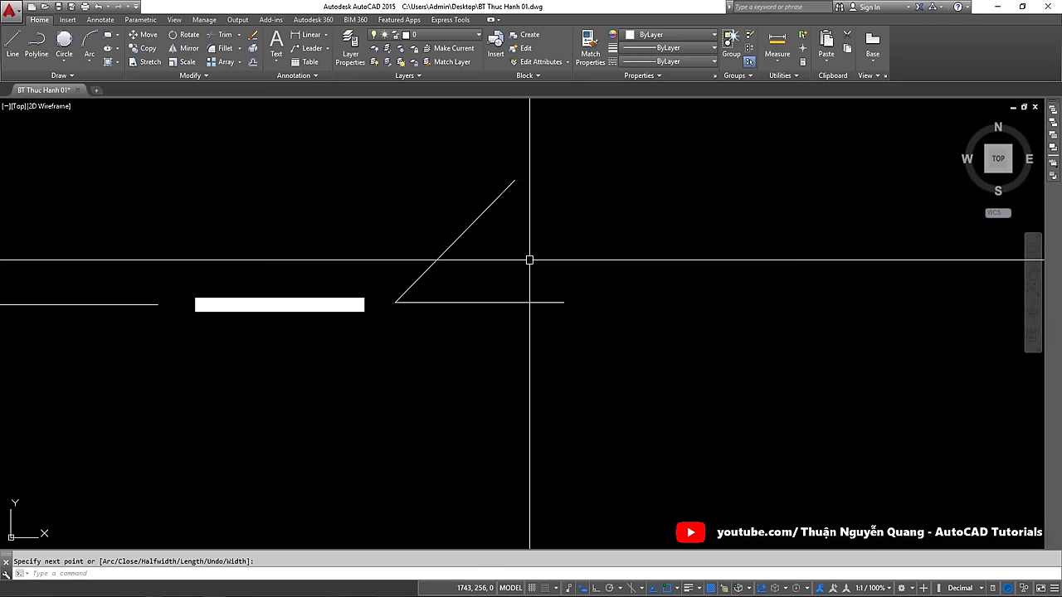
Select the new angle figure and move it slightly lower right
{"action": "left_click", "coordinate": [526, 244]}
{"action": "left_click", "coordinate": [454, 212]}
{"action": "left_click", "coordinate": [464, 284]}
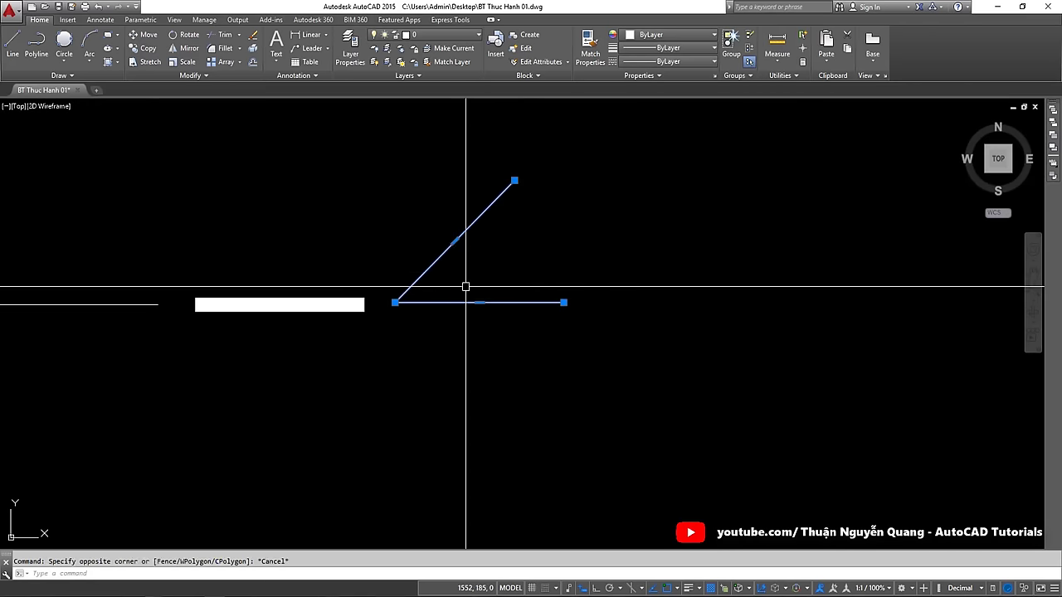
{"action": "scroll", "coordinate": [464, 284], "scroll_direction": "down", "scroll_amount": 4}
{"action": "scroll", "coordinate": [453, 291], "scroll_direction": "up", "scroll_amount": 3}
{"action": "scroll", "coordinate": [452, 291], "scroll_direction": "up", "scroll_amount": 2}
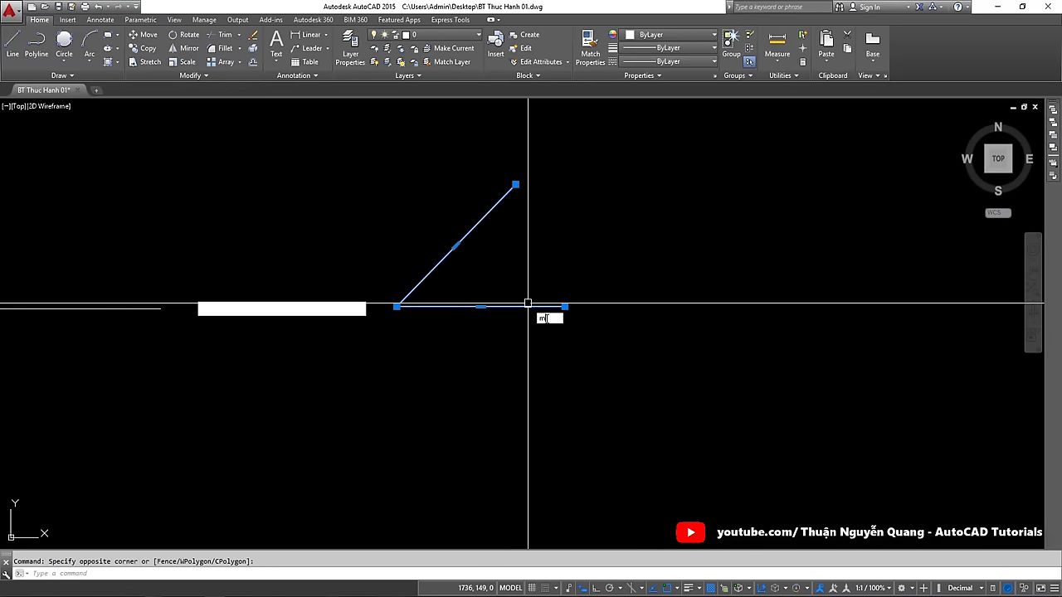
{"action": "key", "text": "Return"}
{"action": "left_click", "coordinate": [571, 294]}
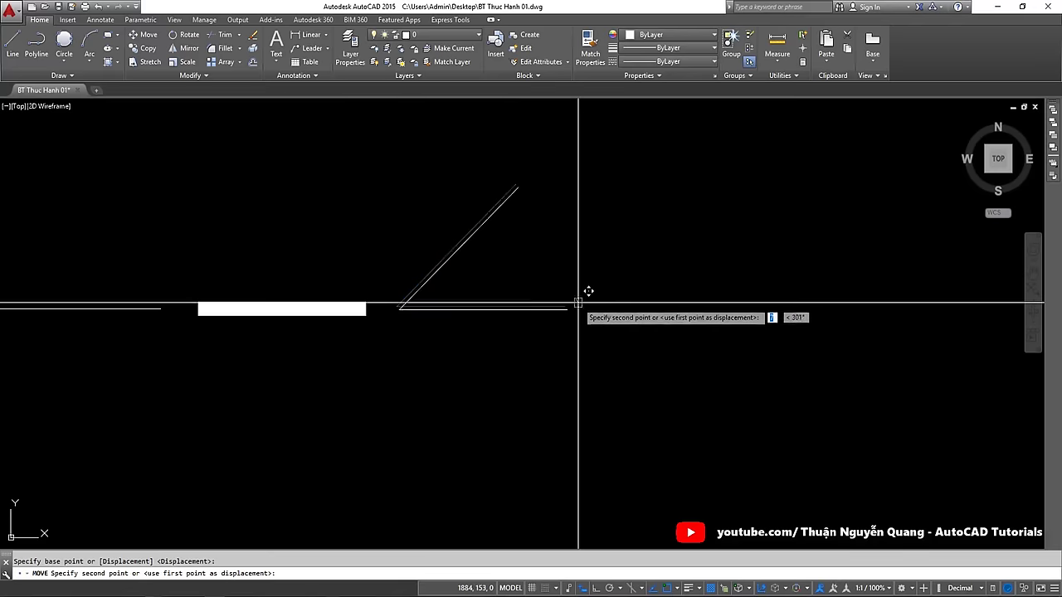
{"action": "left_click", "coordinate": [588, 303]}
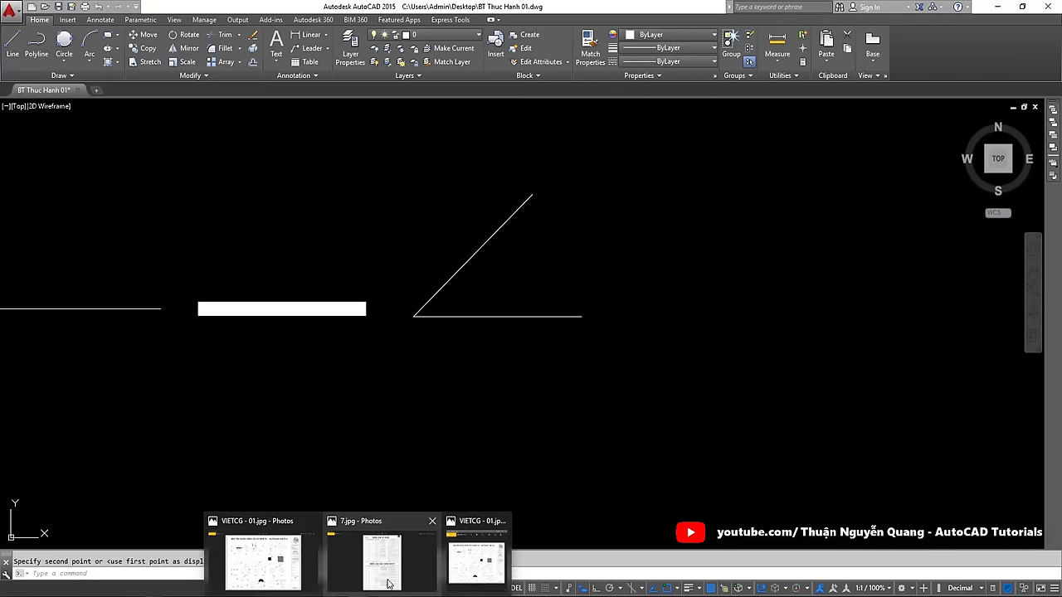
{"action": "left_click", "coordinate": [386, 572]}
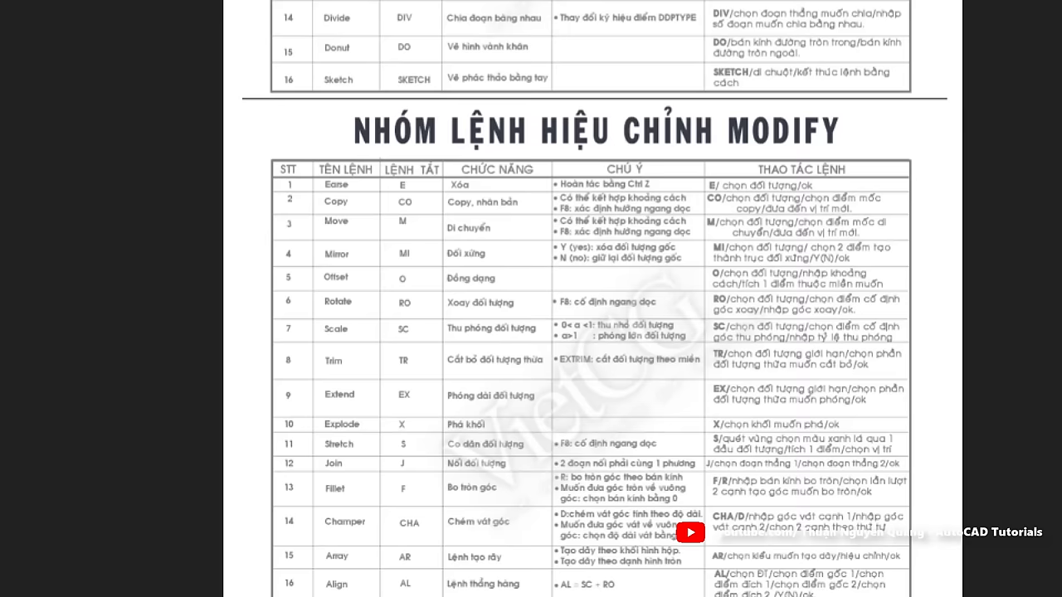
Flip through the reference images to the 7.jpg command table, then pan the drawing to free space
{"action": "mouse_move", "coordinate": [293, 204]}
{"action": "left_mouse_down"}
{"action": "mouse_move", "coordinate": [514, 243]}
{"action": "mouse_move", "coordinate": [698, 245]}
{"action": "left_mouse_up"}
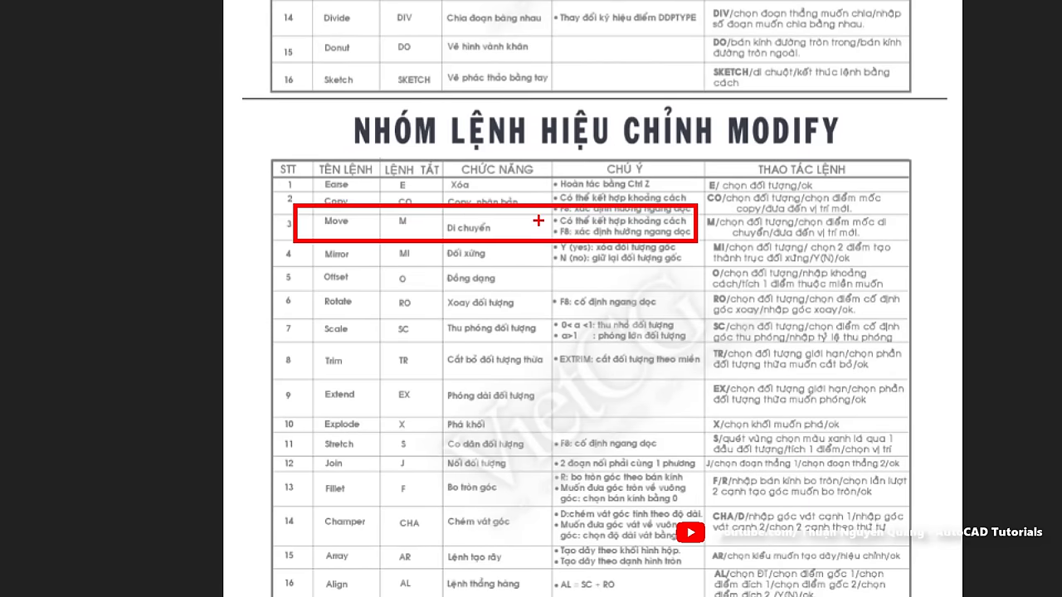
{"action": "key", "text": "Escape"}
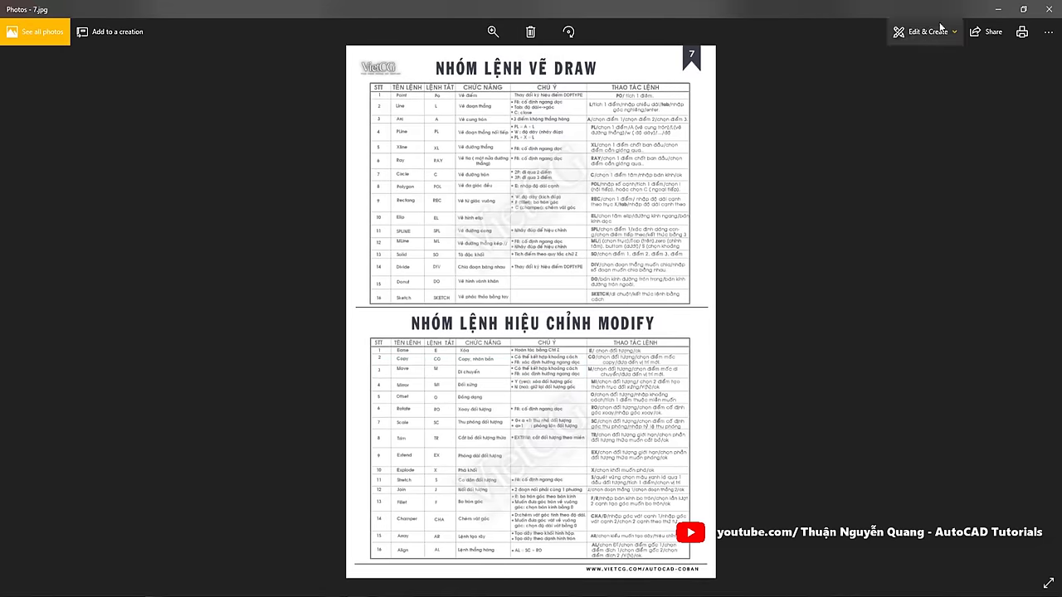
{"action": "left_click", "coordinate": [996, 9]}
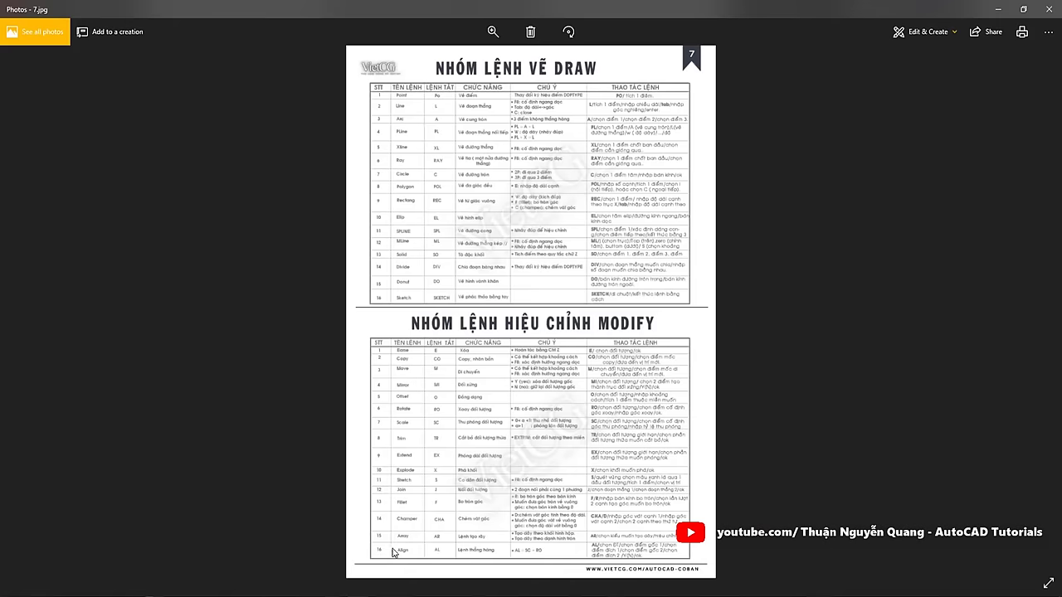
{"action": "left_click", "coordinate": [298, 539]}
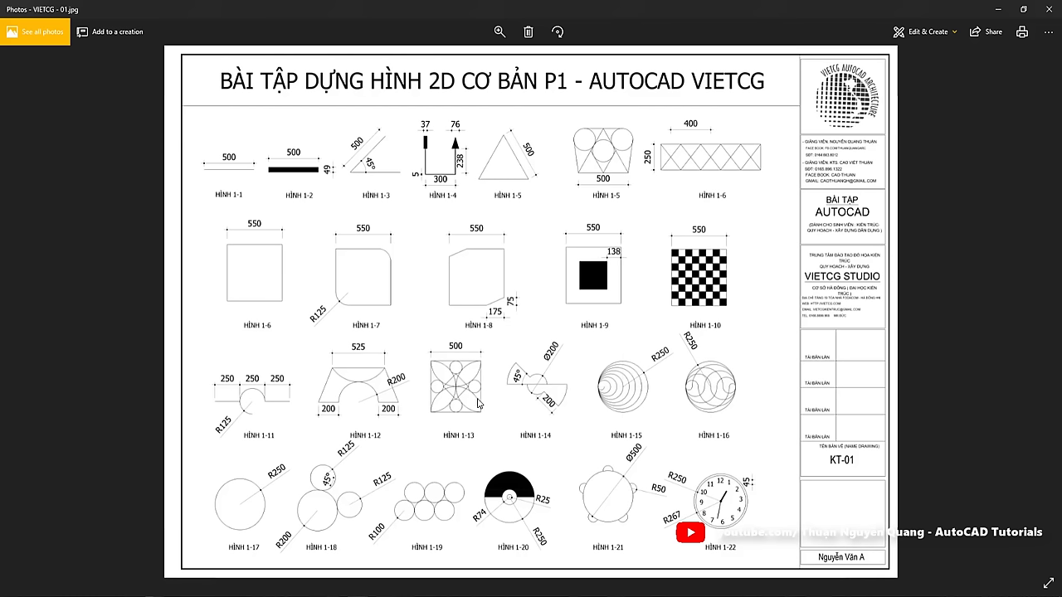
{"action": "key", "text": "alt+Tab"}
{"action": "key", "text": "alt+Tab"}
{"action": "key", "text": "alt+Tab"}
{"action": "key", "text": "alt+Tab"}
{"action": "key", "text": "alt+Tab"}
{"action": "key", "text": "alt+Tab"}
{"action": "key", "text": "alt+Tab"}
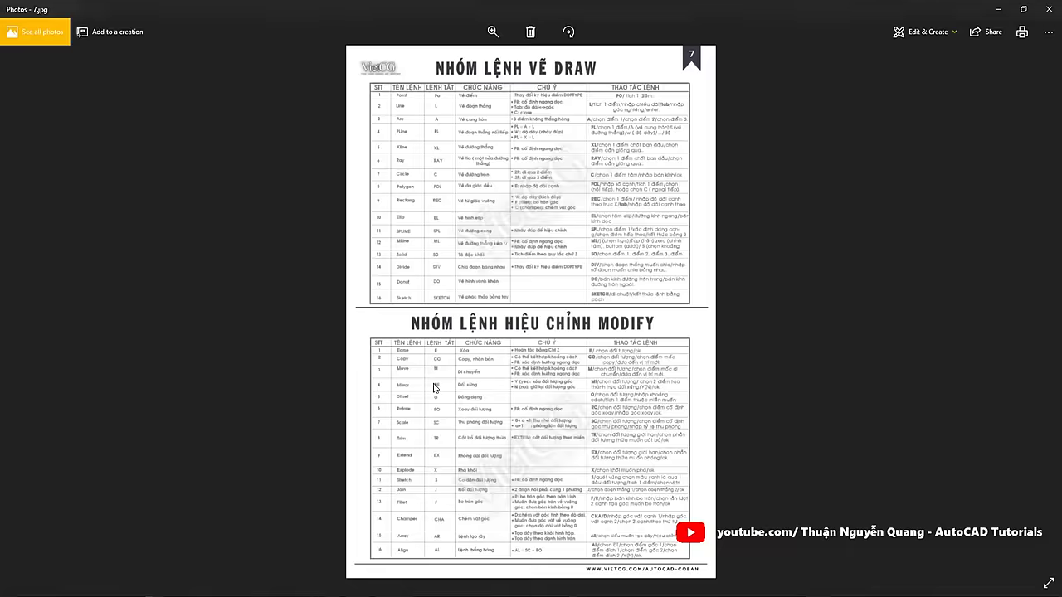
{"action": "key", "text": "alt+Tab"}
{"action": "key", "text": "alt+Tab"}
{"action": "key", "text": "alt+Tab"}
{"action": "key", "text": "alt+Tab"}
{"action": "key", "text": "alt+Tab"}
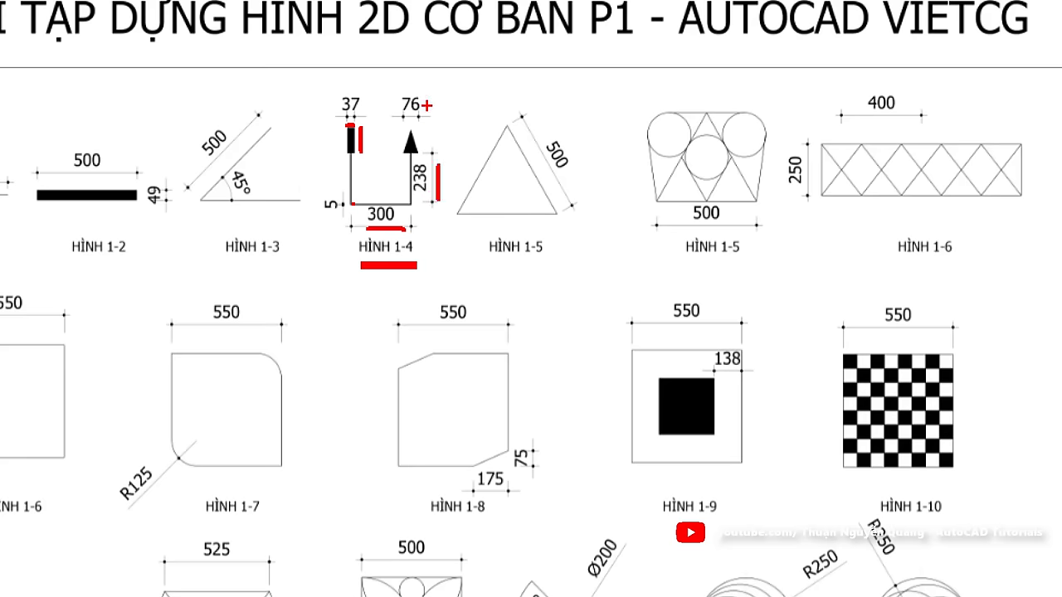
{"action": "key", "text": "Right"}
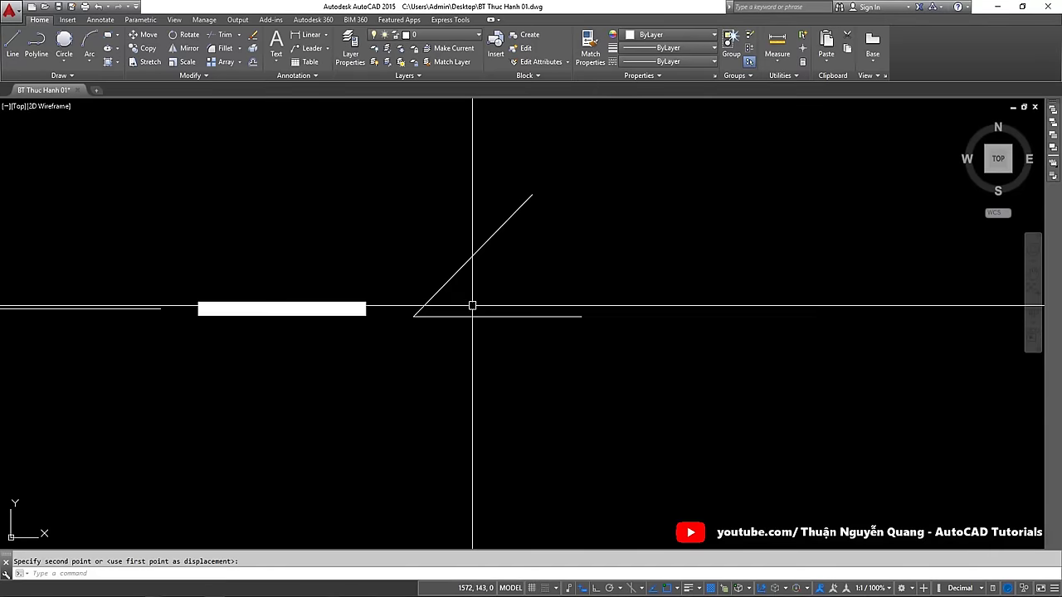
{"action": "middle_click_drag", "start_coordinate": [541, 267], "coordinate": [320, 308]}
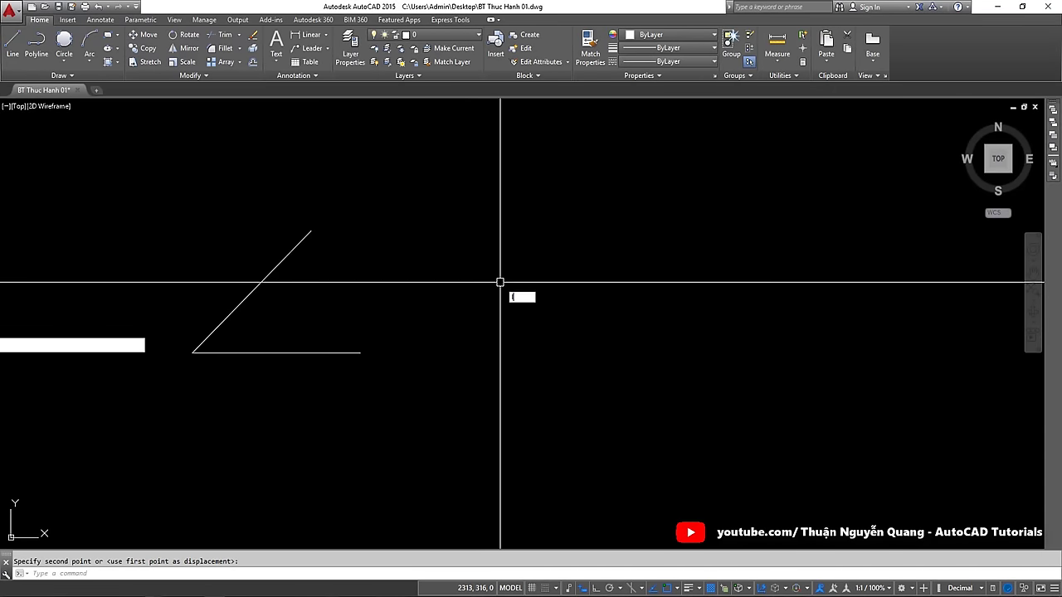
Cancel the move and start a new polyline with start and end width 37
{"action": "key", "text": "Escape"}
{"action": "type", "text": "l"}
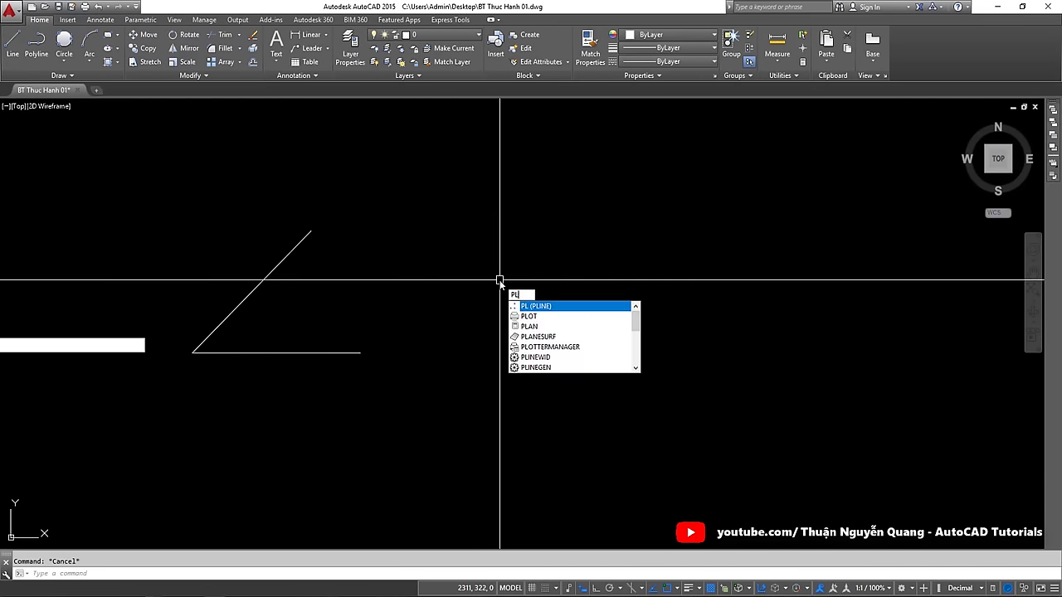
{"action": "key", "text": "Return"}
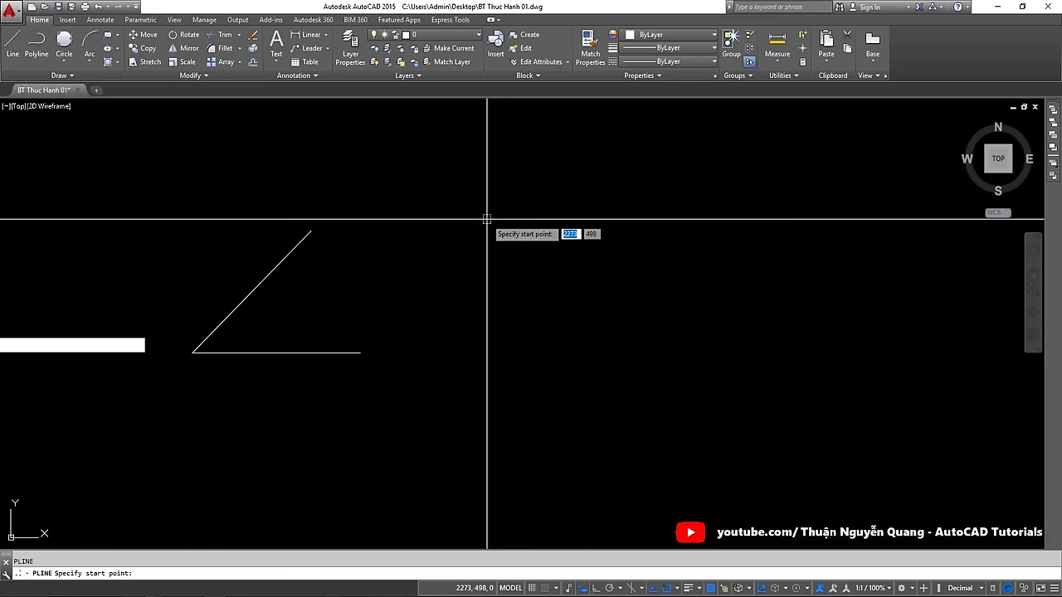
{"action": "left_click", "coordinate": [486, 219]}
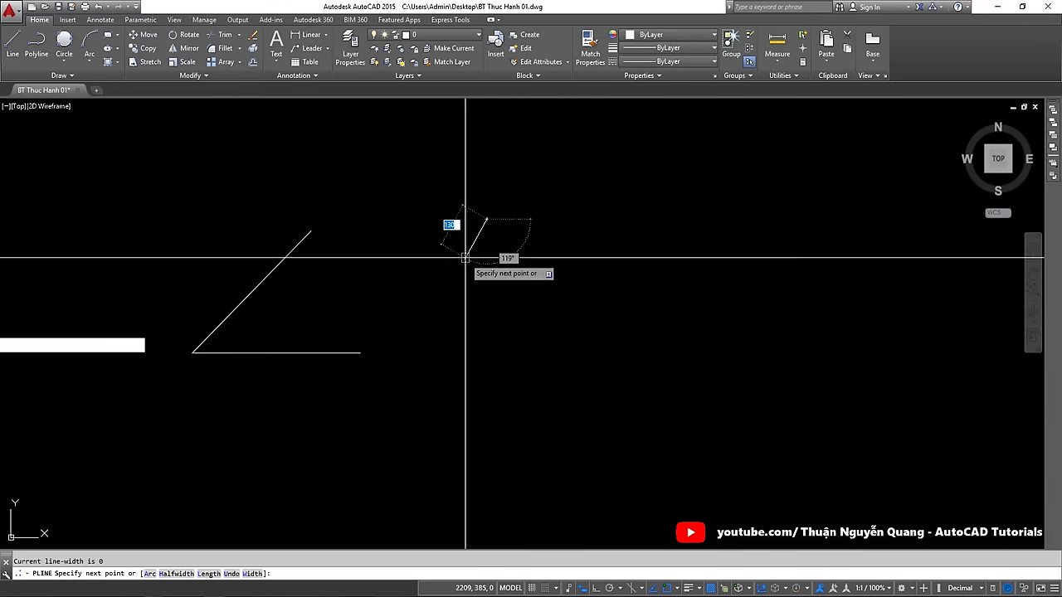
{"action": "key", "text": "Down"}
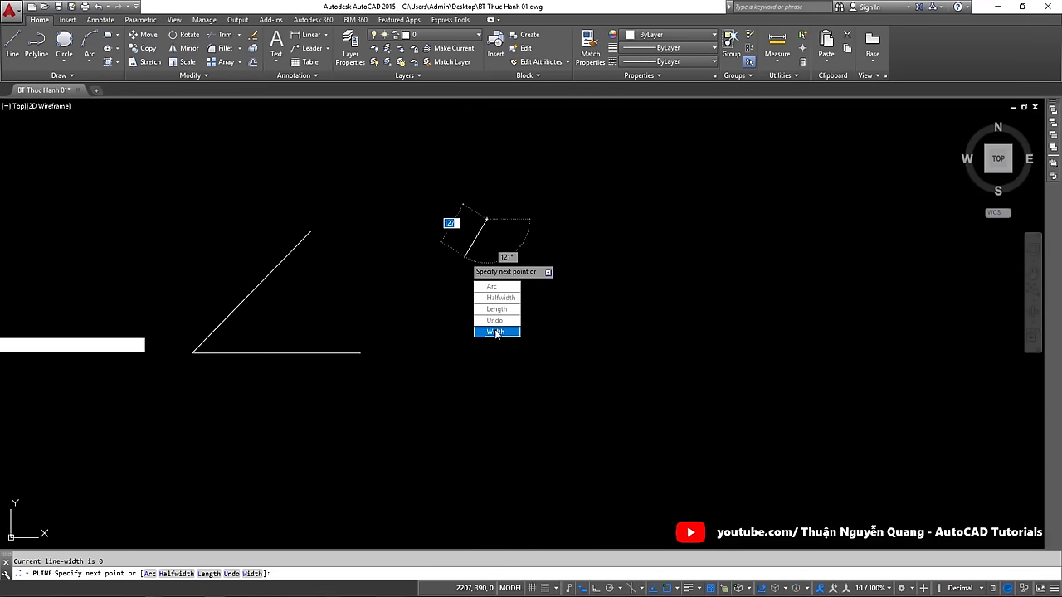
{"action": "left_click", "coordinate": [494, 332]}
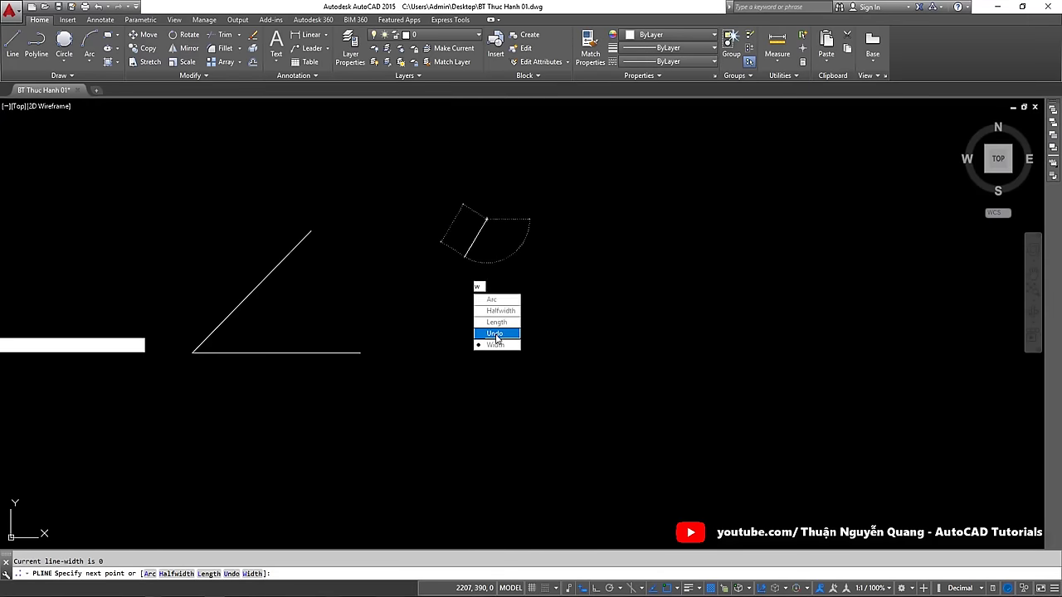
{"action": "key", "text": "Return"}
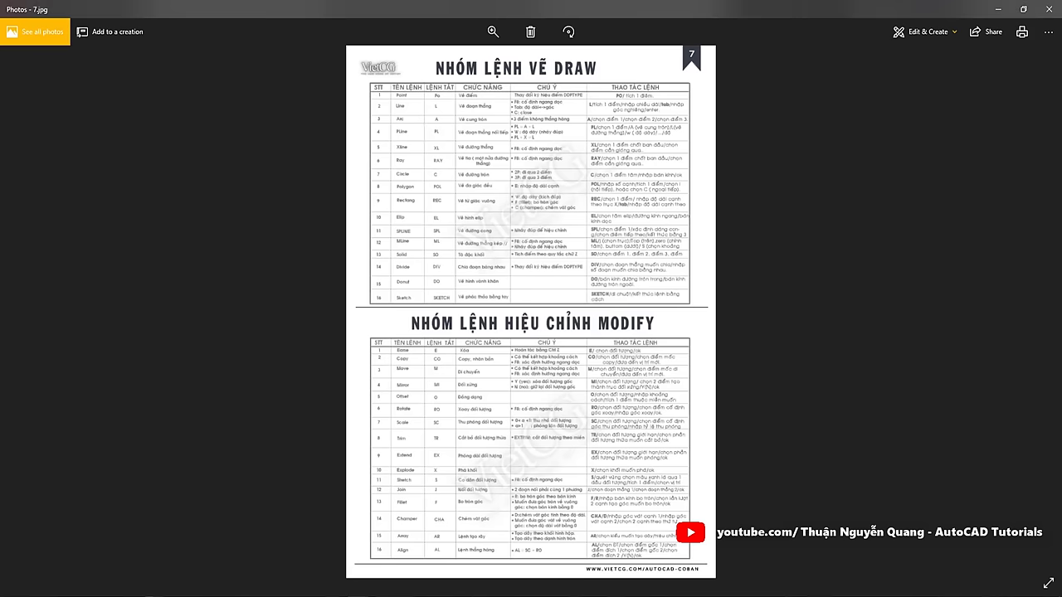
{"action": "left_click", "coordinate": [274, 556]}
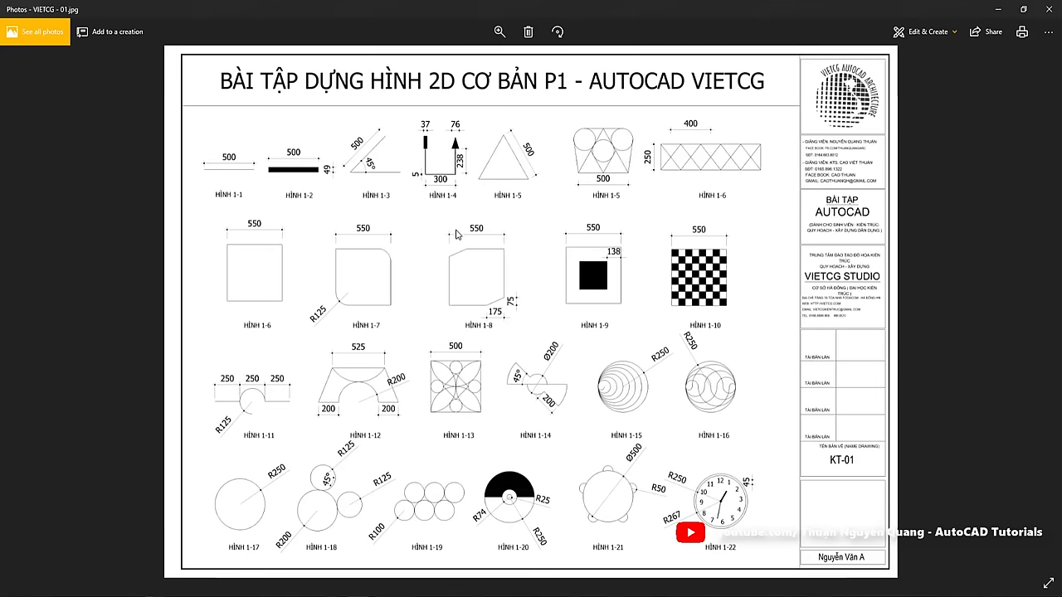
{"action": "key", "text": "alt+Tab"}
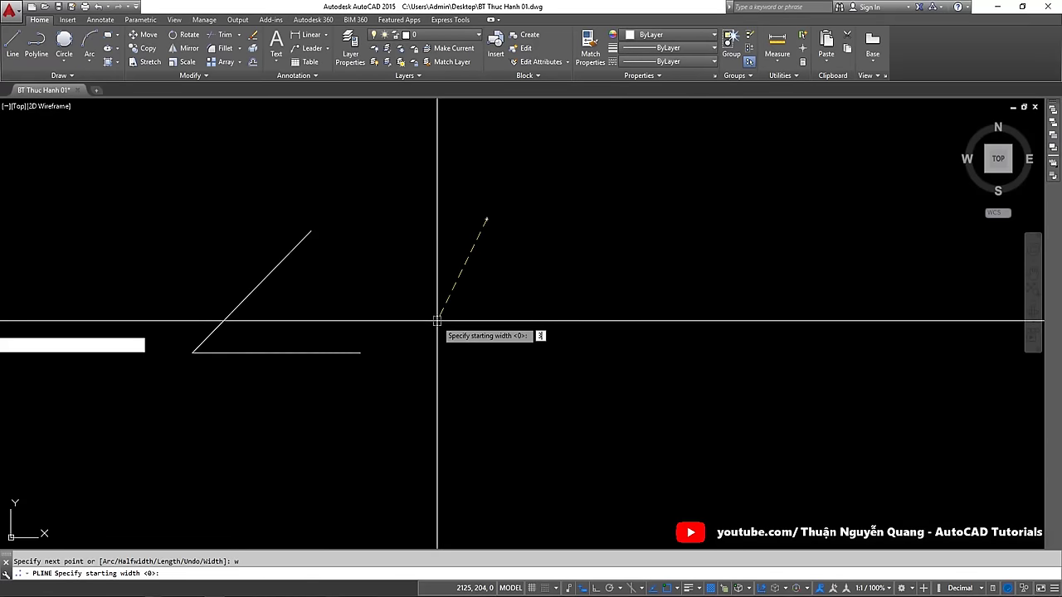
{"action": "type", "text": "7"}
{"action": "key", "text": "Return"}
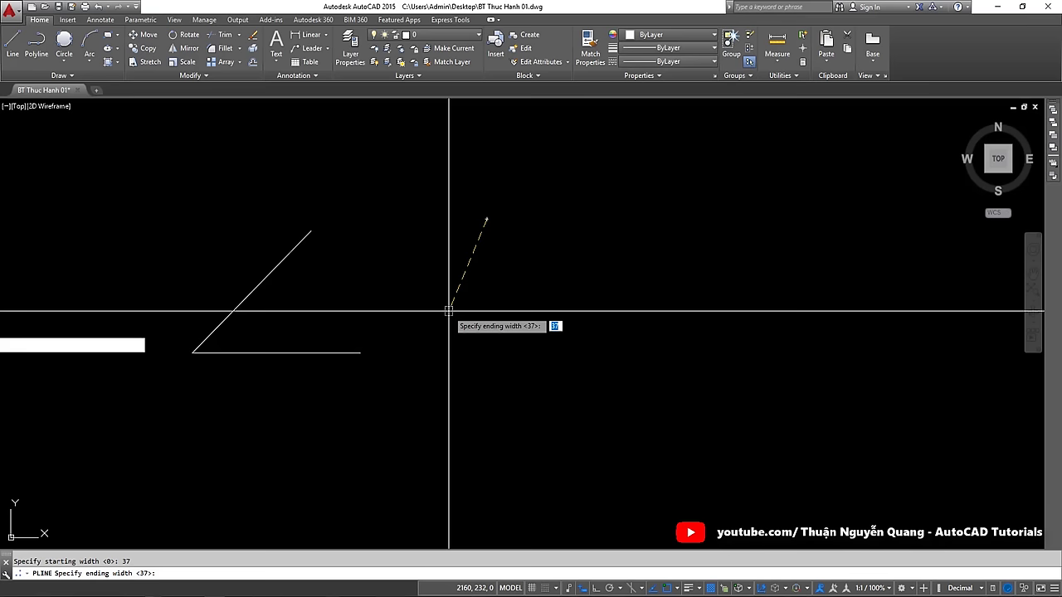
{"action": "key", "text": "Return"}
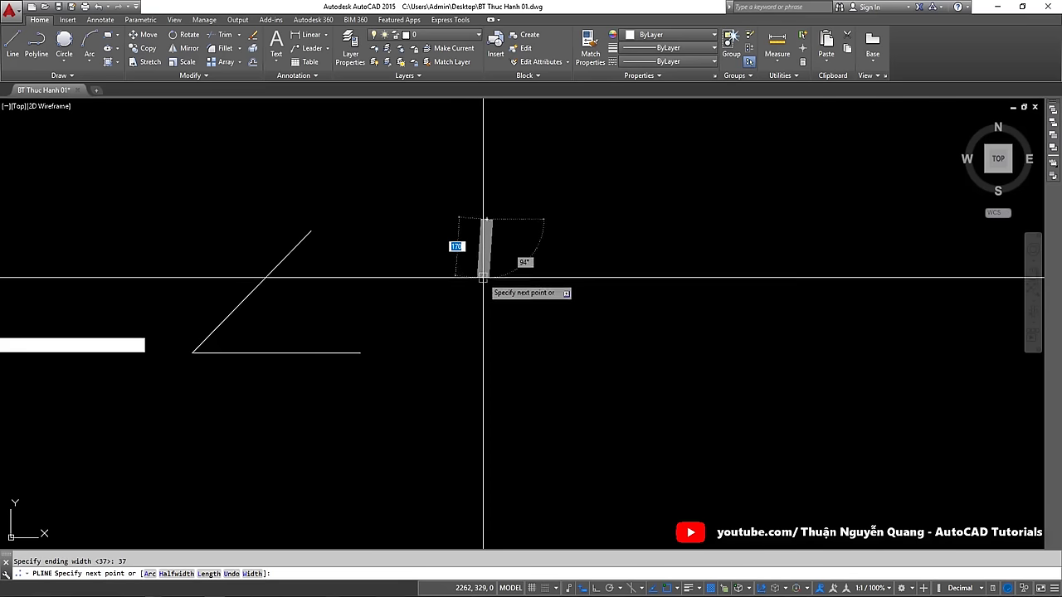
Draw the thick vertical bar of figure 1-4 with Ortho on, checking the sheet
{"action": "key", "text": "F8"}
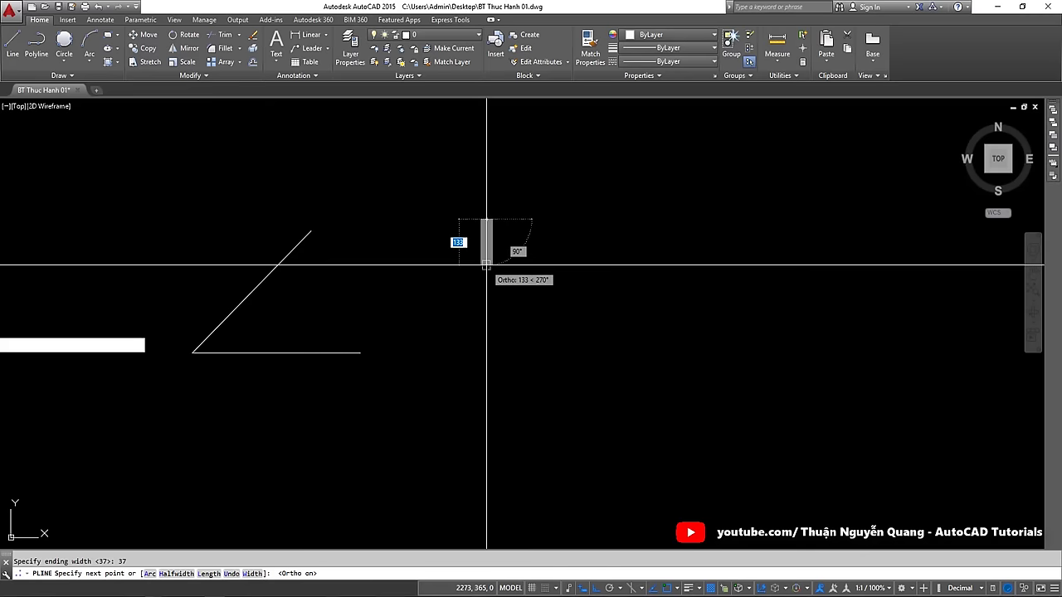
{"action": "left_click", "coordinate": [487, 262]}
{"action": "scroll", "coordinate": [488, 247], "scroll_direction": "up", "scroll_amount": 2}
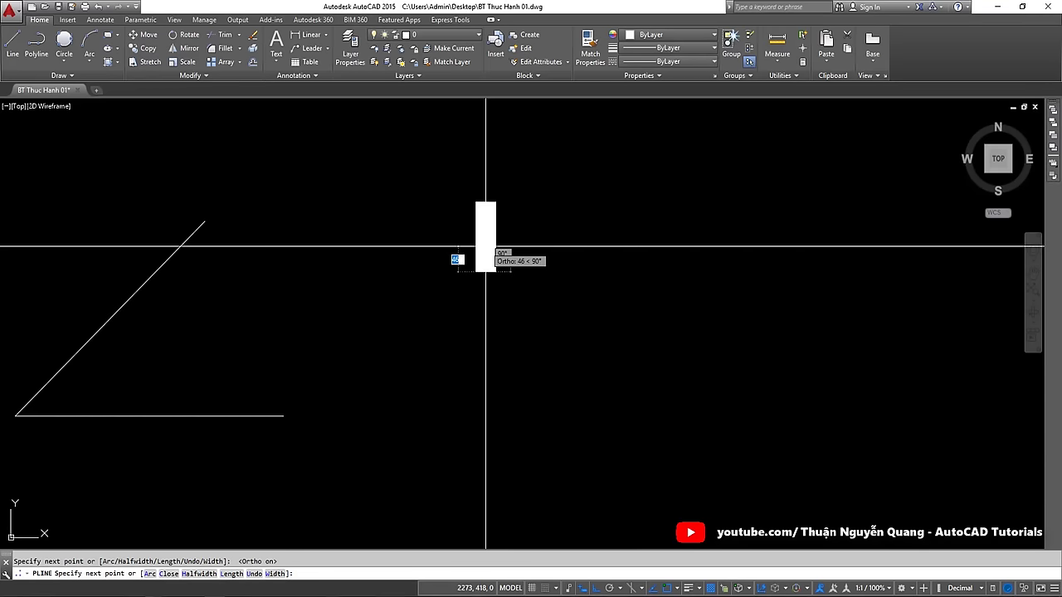
{"action": "key", "text": "alt"}
{"action": "key", "text": "alt+Tab"}
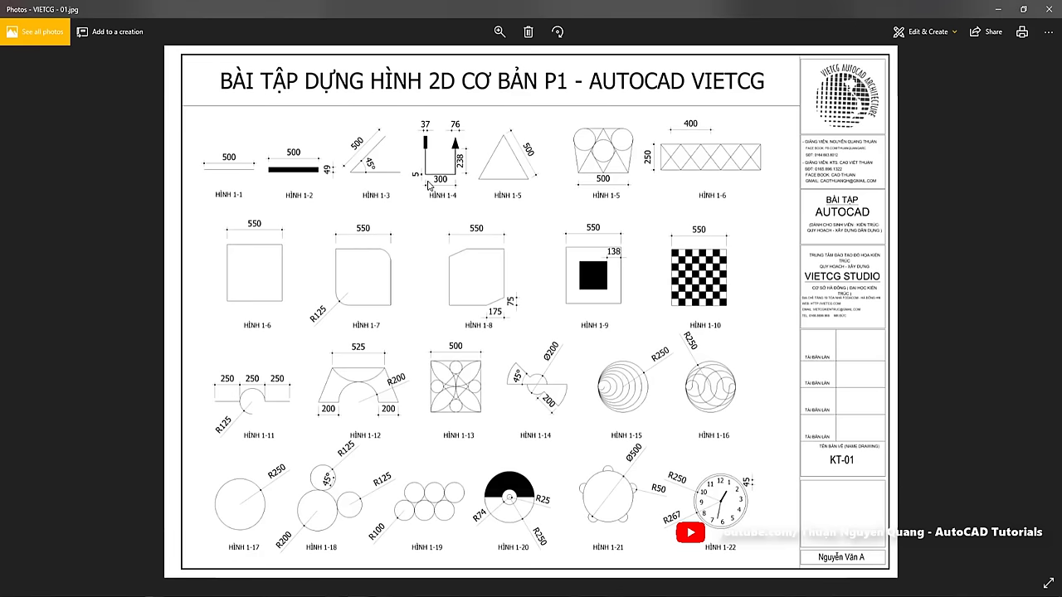
{"action": "scroll", "coordinate": [431, 143], "scroll_direction": "up", "scroll_amount": 3}
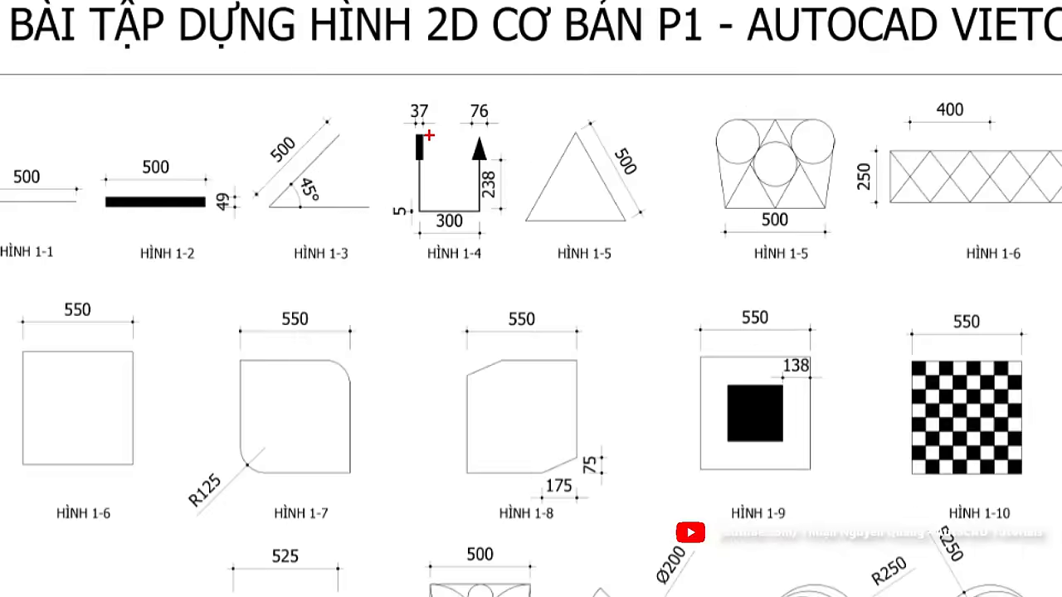
{"action": "scroll", "coordinate": [428, 162], "scroll_direction": "down", "scroll_amount": 3}
{"action": "key", "text": "alt+Tab"}
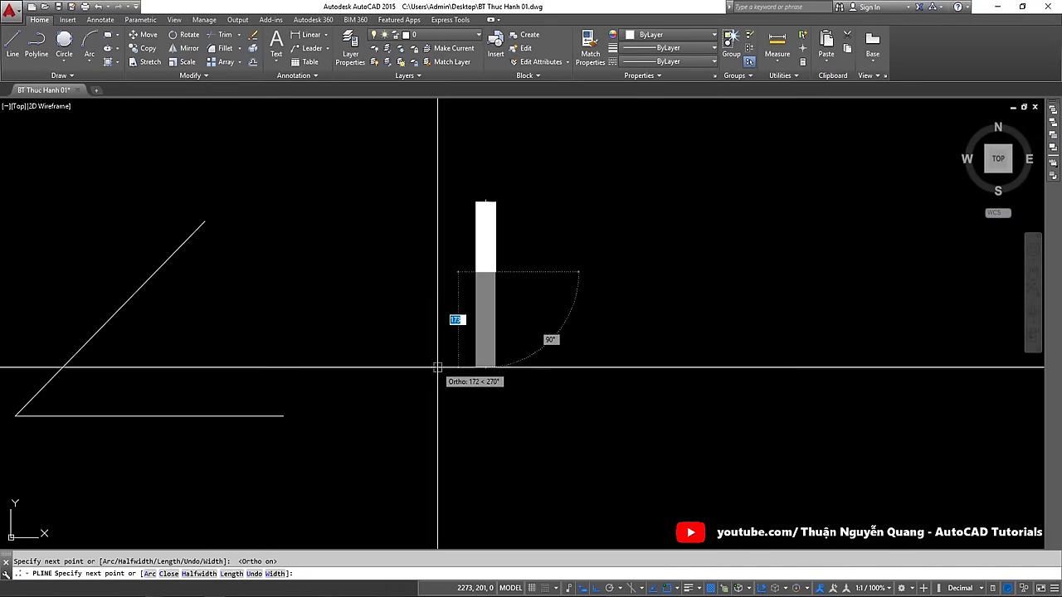
{"action": "key", "text": "F8"}
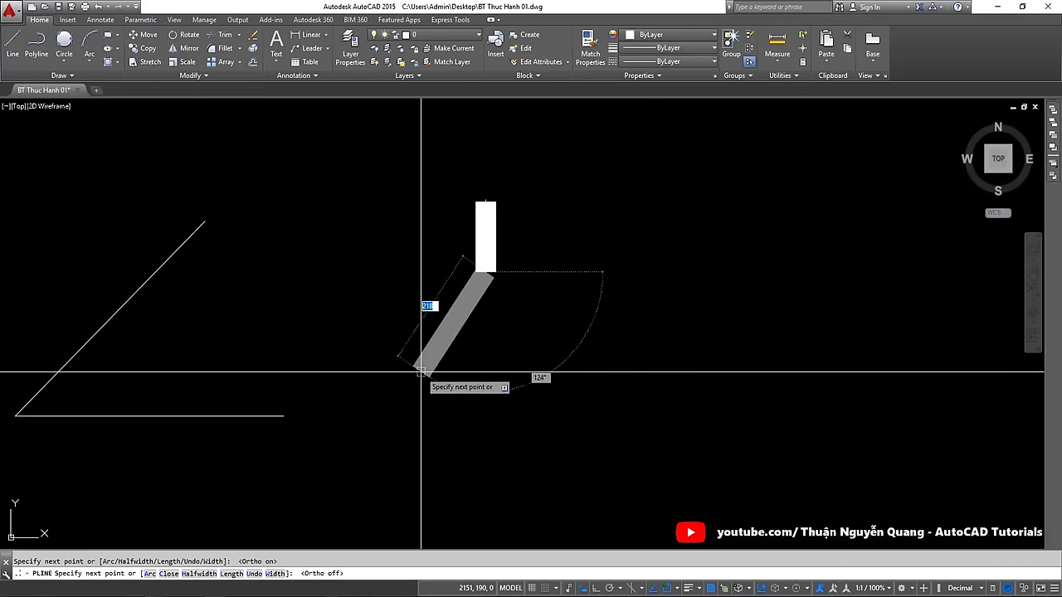
{"action": "key", "text": "alt+Tab"}
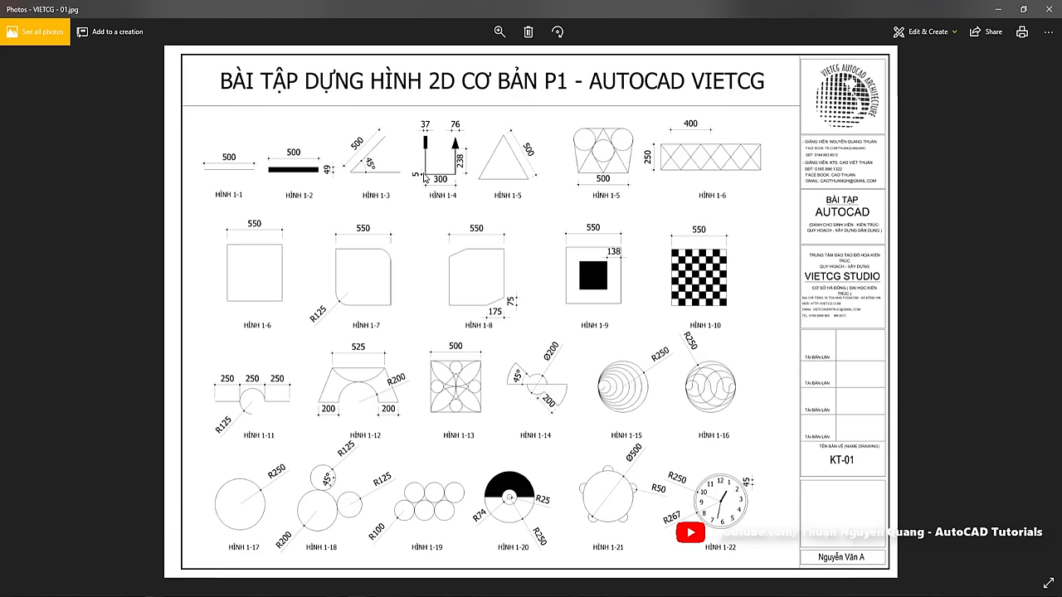
{"action": "key", "text": "alt+Tab"}
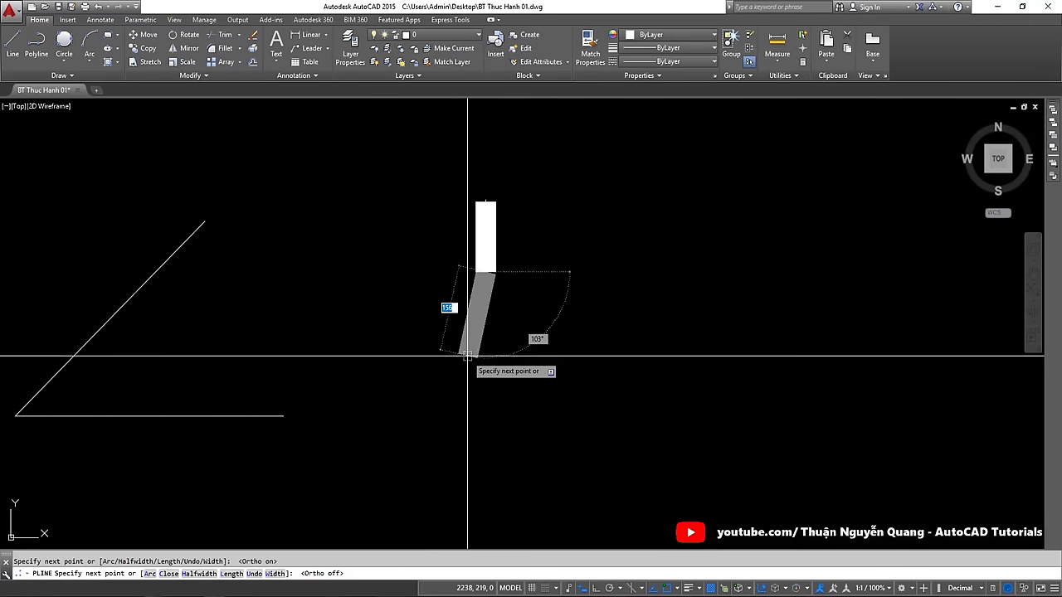
Set the next polyline segment's start and end width to 5
{"action": "key", "text": "Down"}
{"action": "type", "text": "w"}
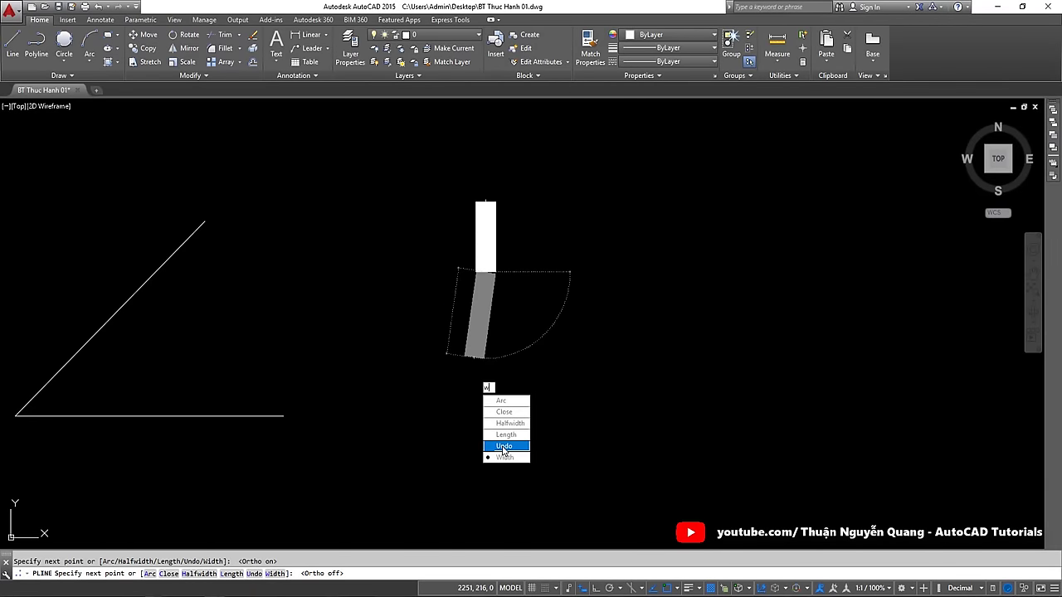
{"action": "key", "text": "Return"}
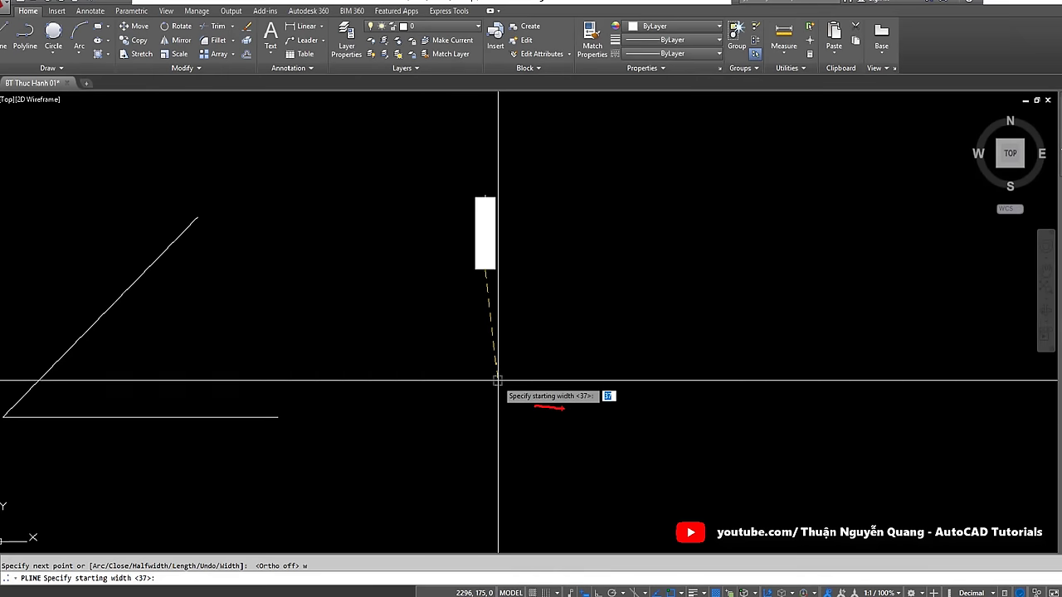
{"action": "type", "text": "5"}
{"action": "key", "text": "Return"}
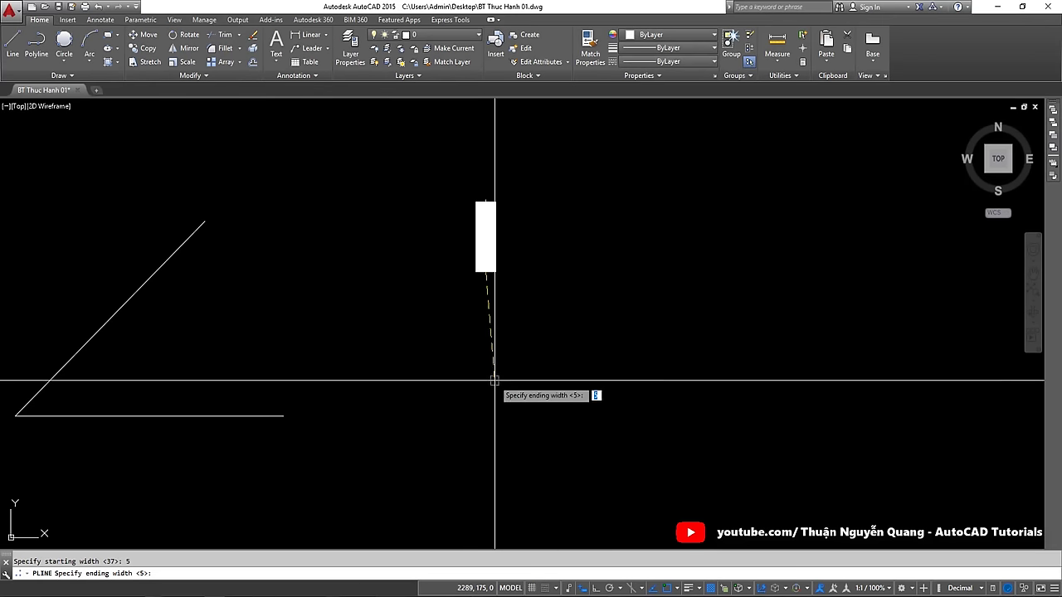
{"action": "key", "text": "Return"}
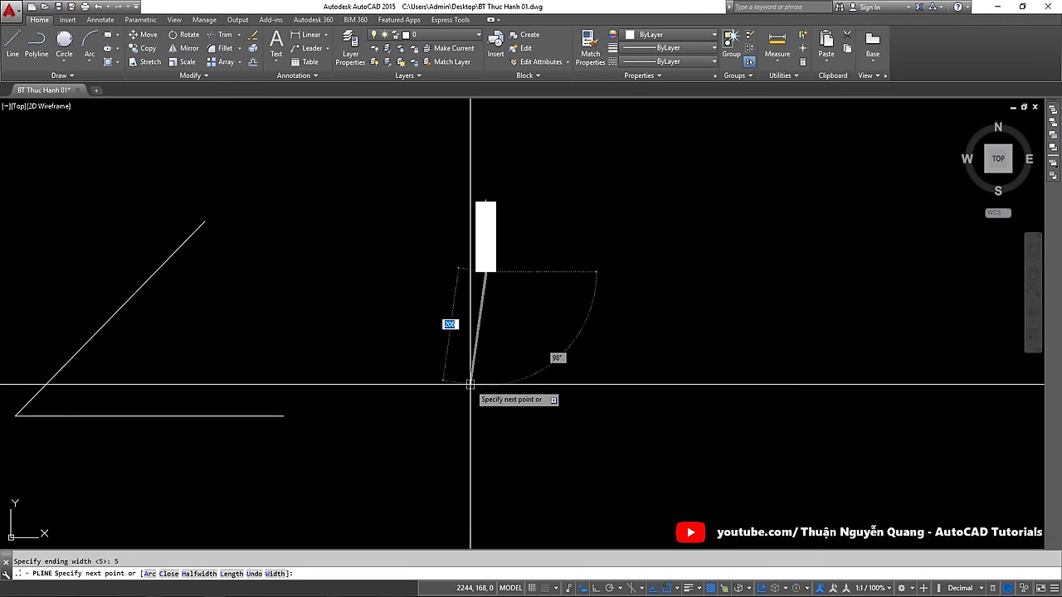
Continue the polyline with a 238-long vertical segment using Ortho, checking the sheet
{"action": "key", "text": "F8"}
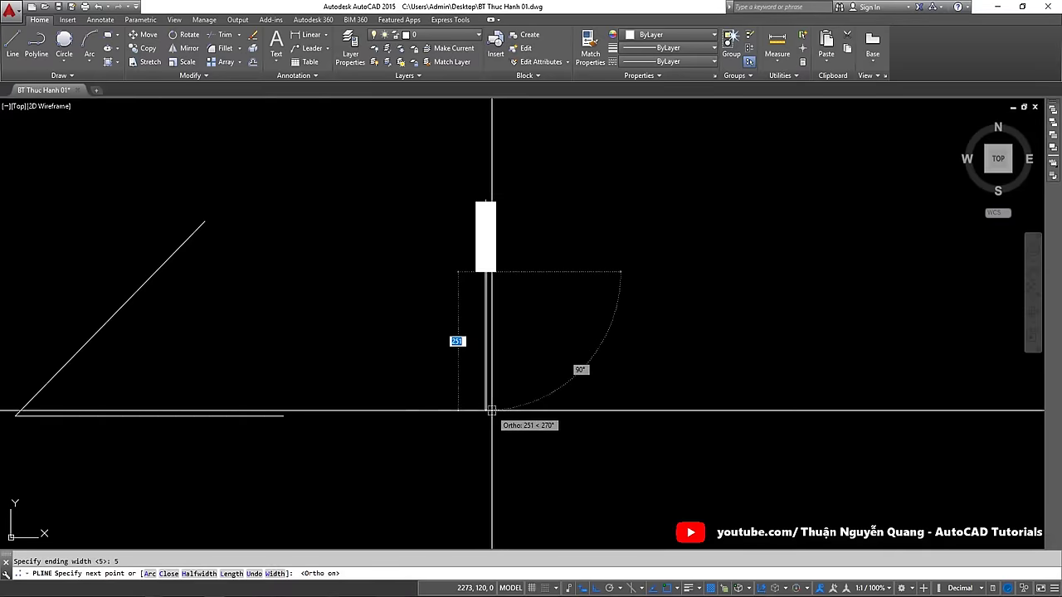
{"action": "key", "text": "alt+Tab"}
{"action": "scroll", "coordinate": [465, 173], "scroll_direction": "up", "scroll_amount": 2}
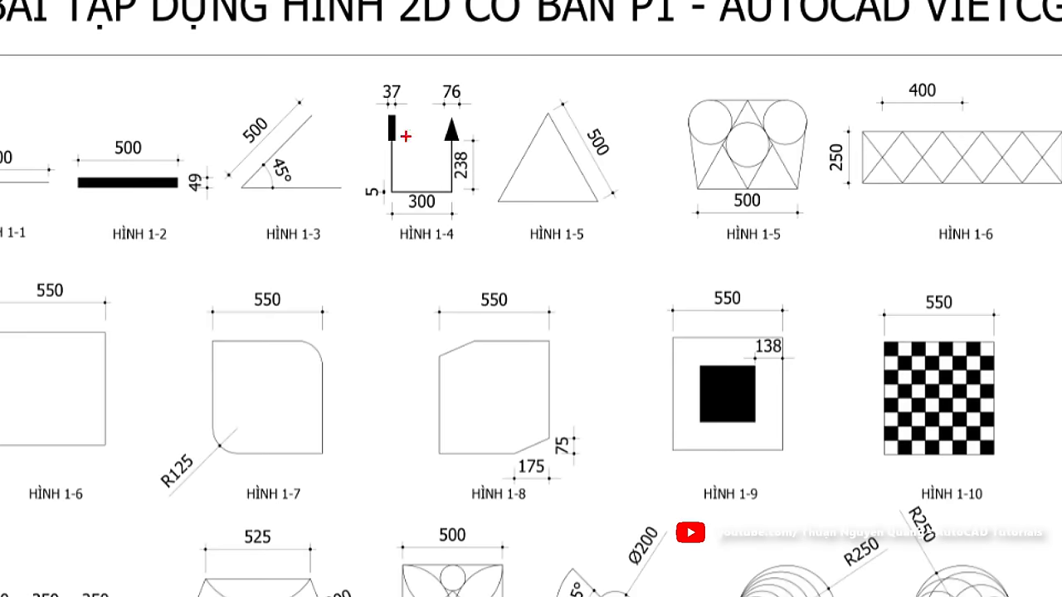
{"action": "scroll", "coordinate": [464, 171], "scroll_direction": "down", "scroll_amount": 2}
{"action": "key", "text": "alt+Tab"}
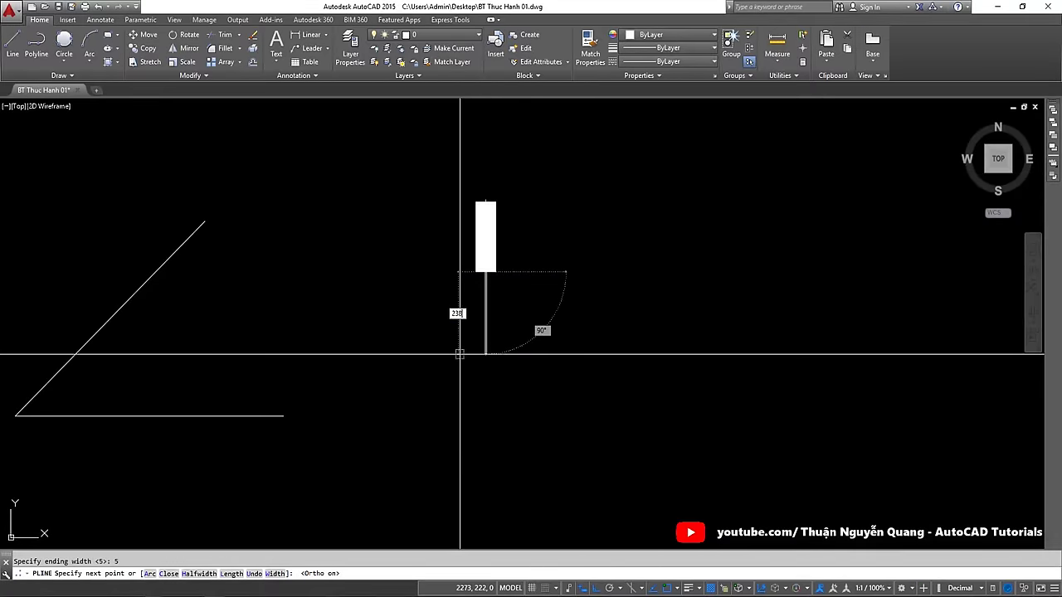
{"action": "key", "text": "Return"}
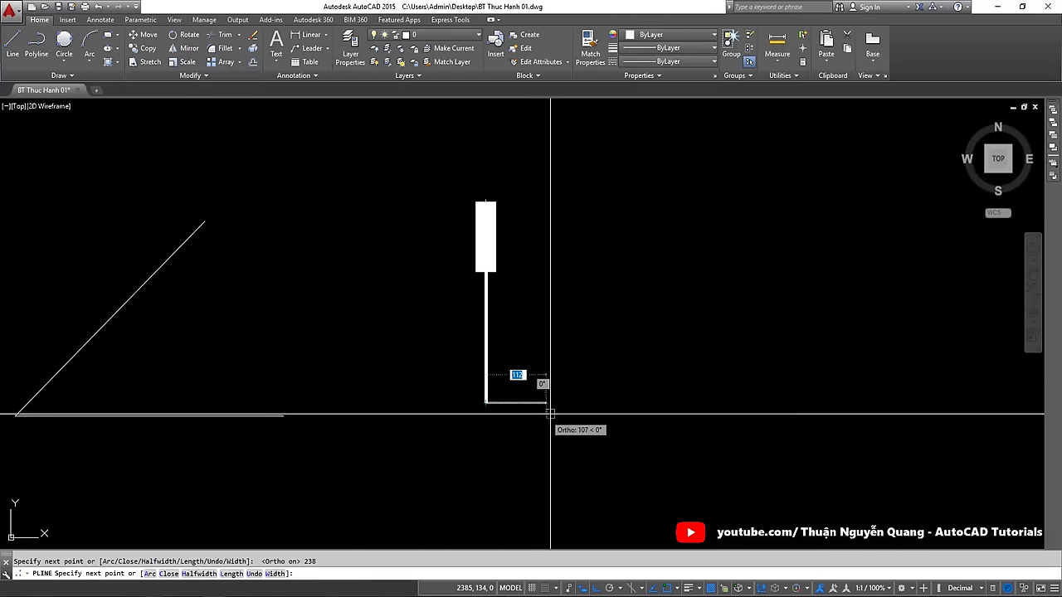
{"action": "key", "text": "alt+Tab"}
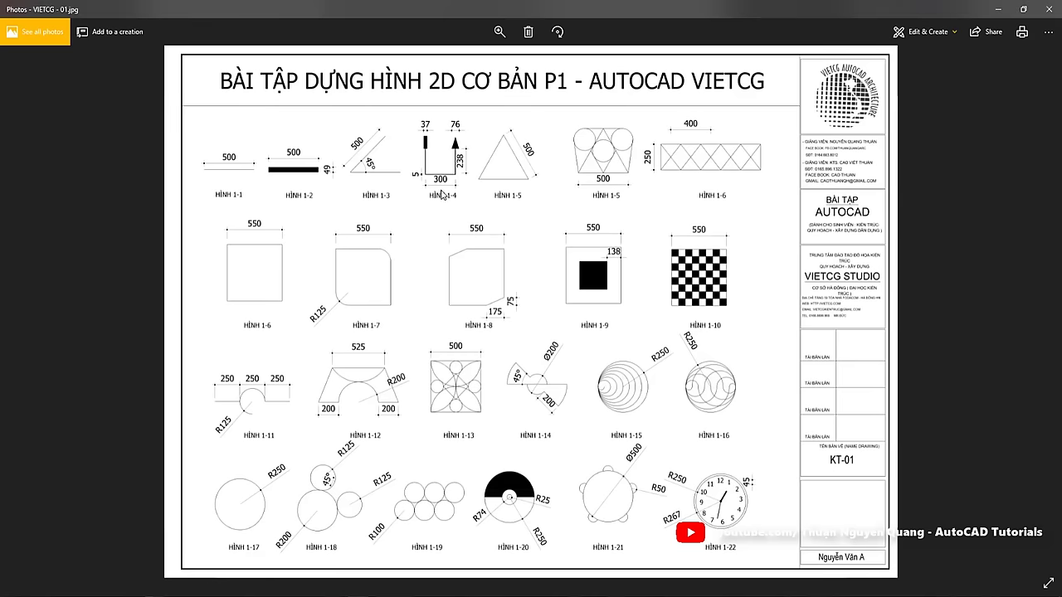
{"action": "key", "text": "alt+Tab"}
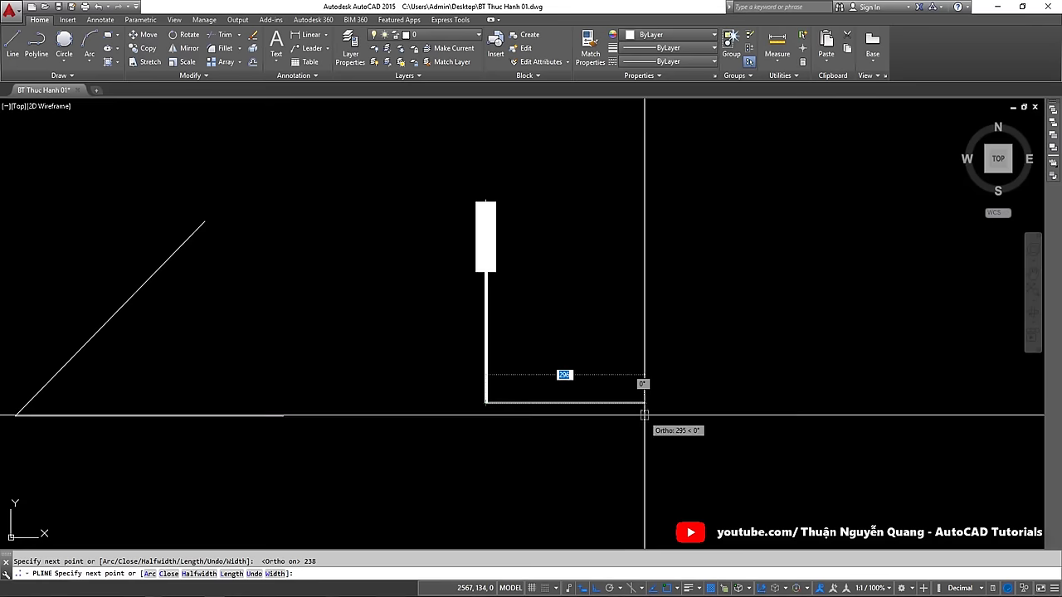
Add the 300-unit bottom segment, then free the next segment from Ortho
{"action": "type", "text": "300"}
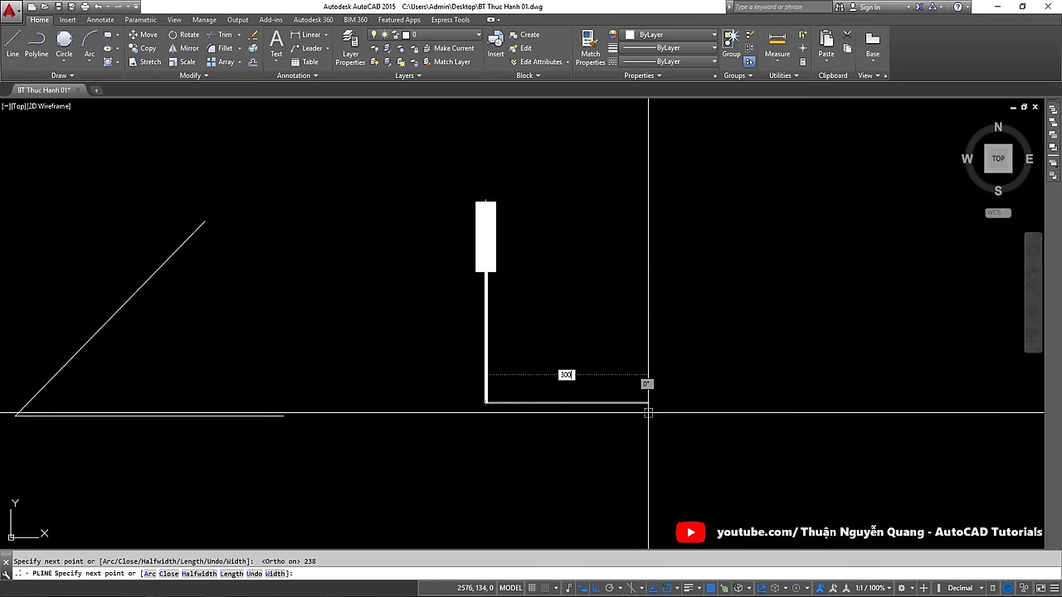
{"action": "key", "text": "Return"}
{"action": "key", "text": "alt+Tab"}
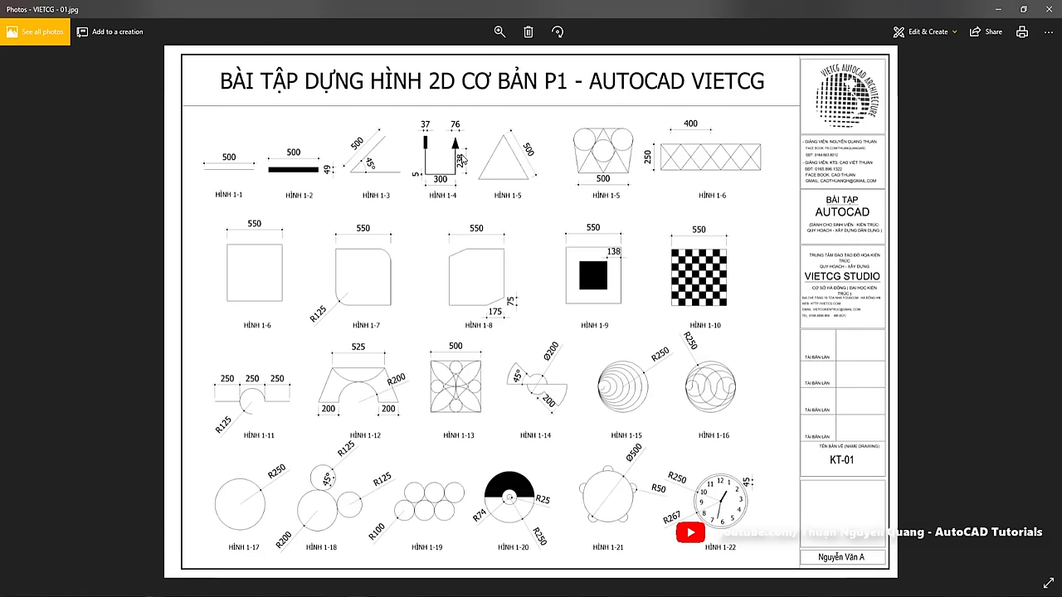
{"action": "key", "text": "alt+Tab"}
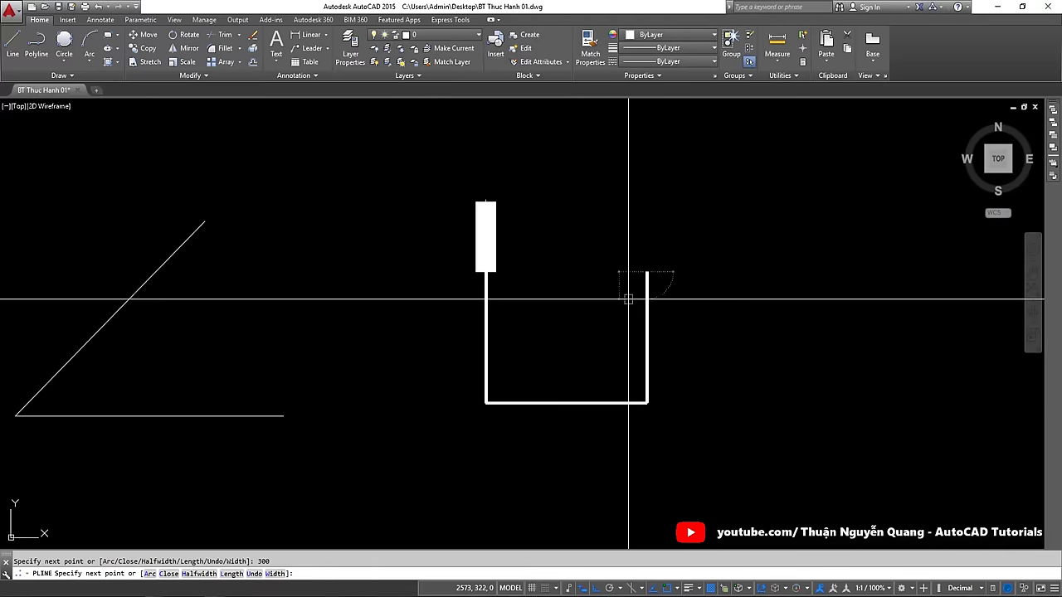
{"action": "key", "text": "alt+Tab"}
{"action": "scroll", "coordinate": [467, 163], "scroll_direction": "up", "scroll_amount": 2}
{"action": "scroll", "coordinate": [466, 163], "scroll_direction": "up", "scroll_amount": 2}
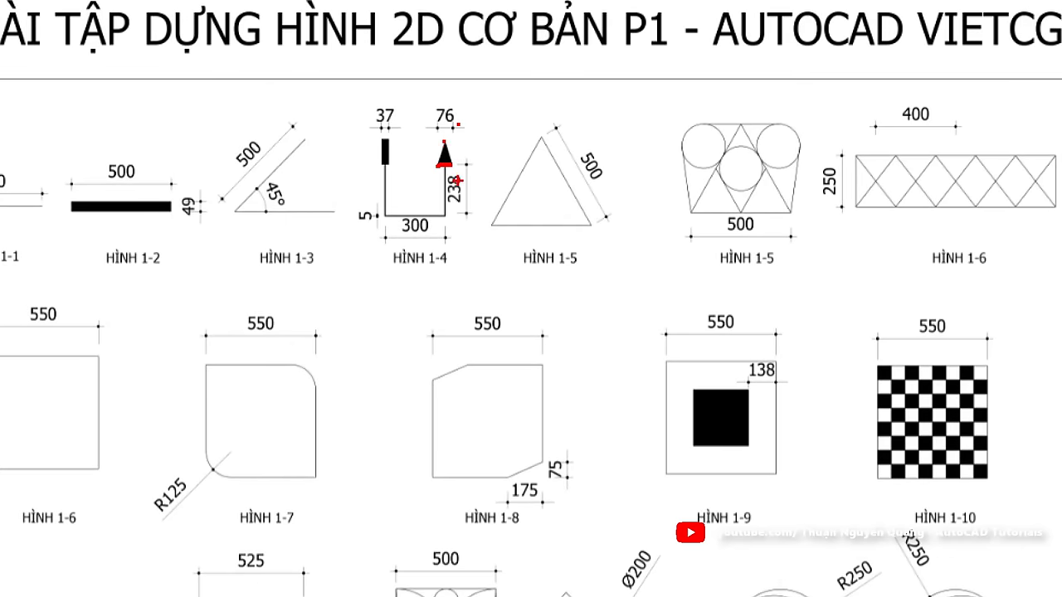
{"action": "scroll", "coordinate": [456, 180], "scroll_direction": "down", "scroll_amount": 3}
{"action": "key", "text": "alt+Tab"}
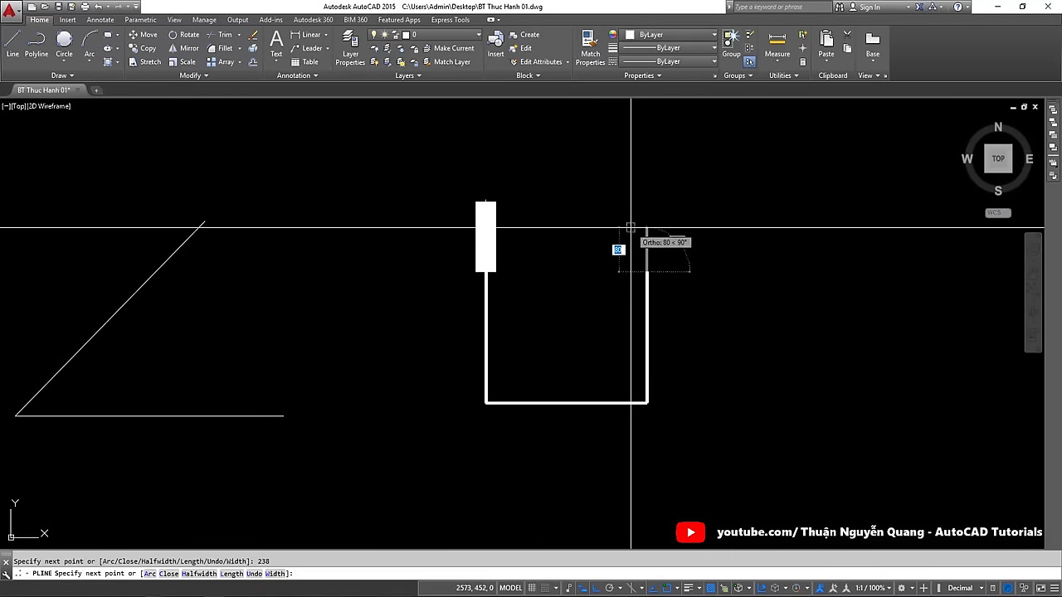
{"action": "key", "text": "F8"}
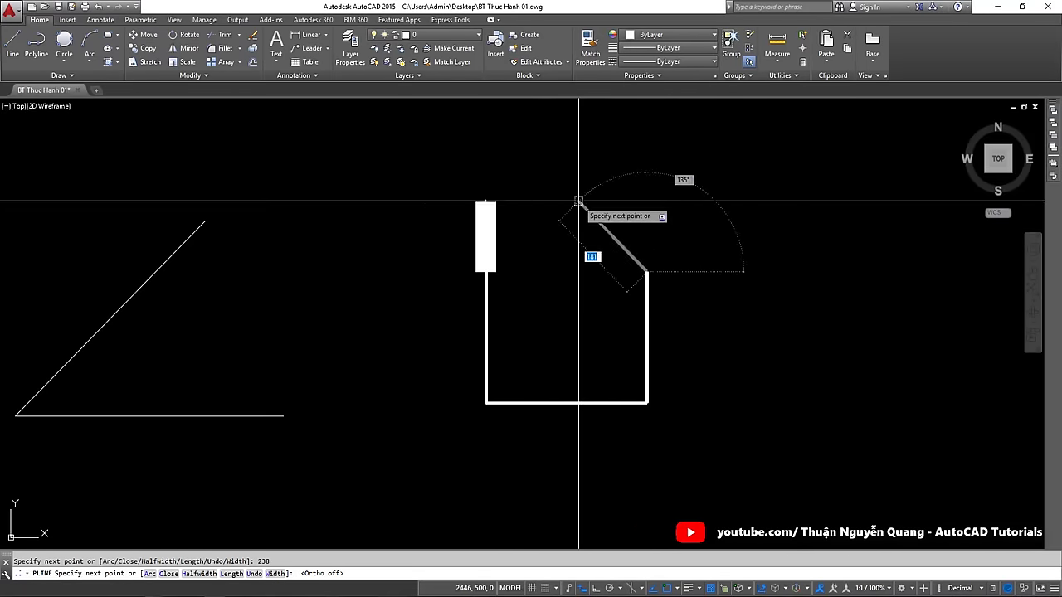
Add an arrowhead segment tapering from width 76 to 0, its tip straight above the side
{"action": "key", "text": "Down"}
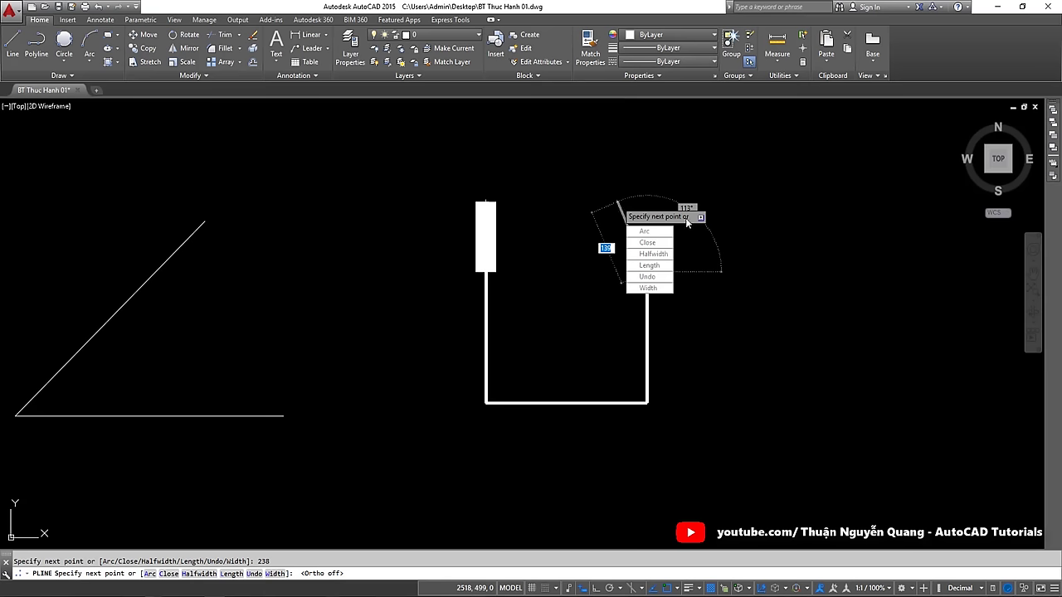
{"action": "left_click", "coordinate": [649, 289]}
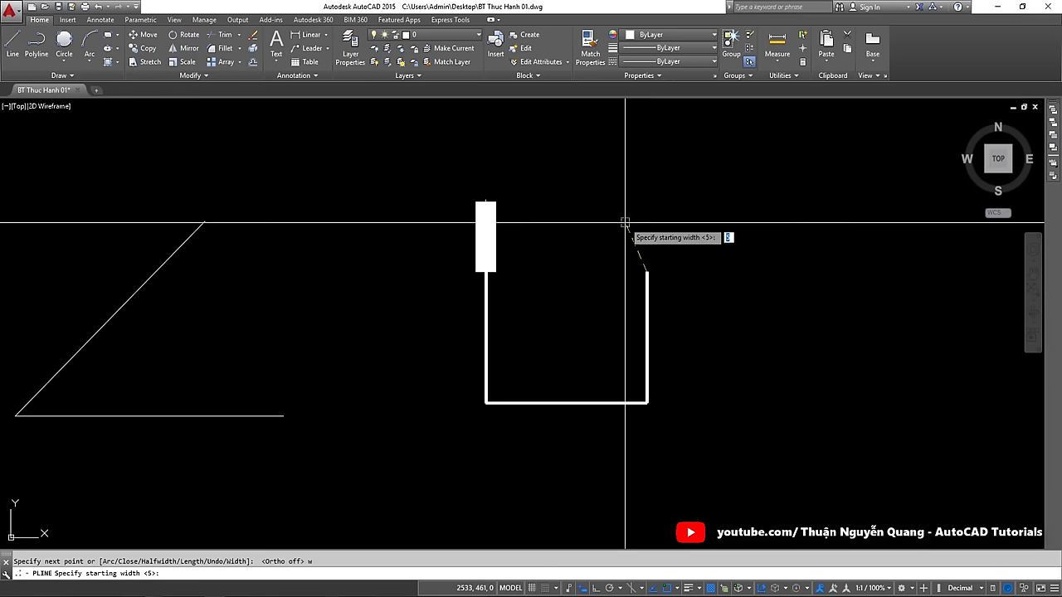
{"action": "key", "text": "alt+Tab"}
{"action": "key", "text": "alt+Tab"}
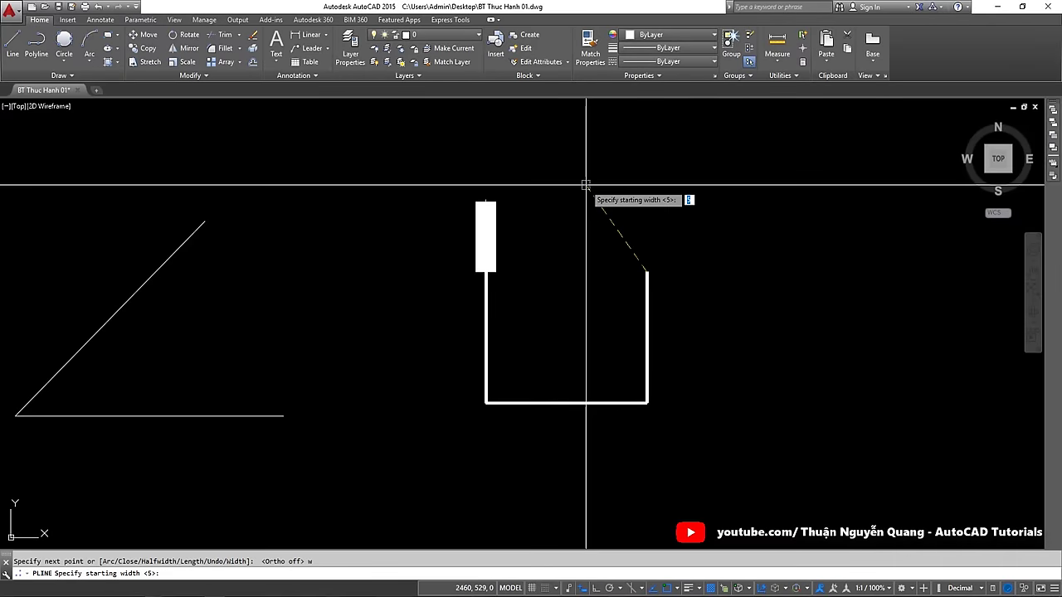
{"action": "type", "text": "76"}
{"action": "key", "text": "Return"}
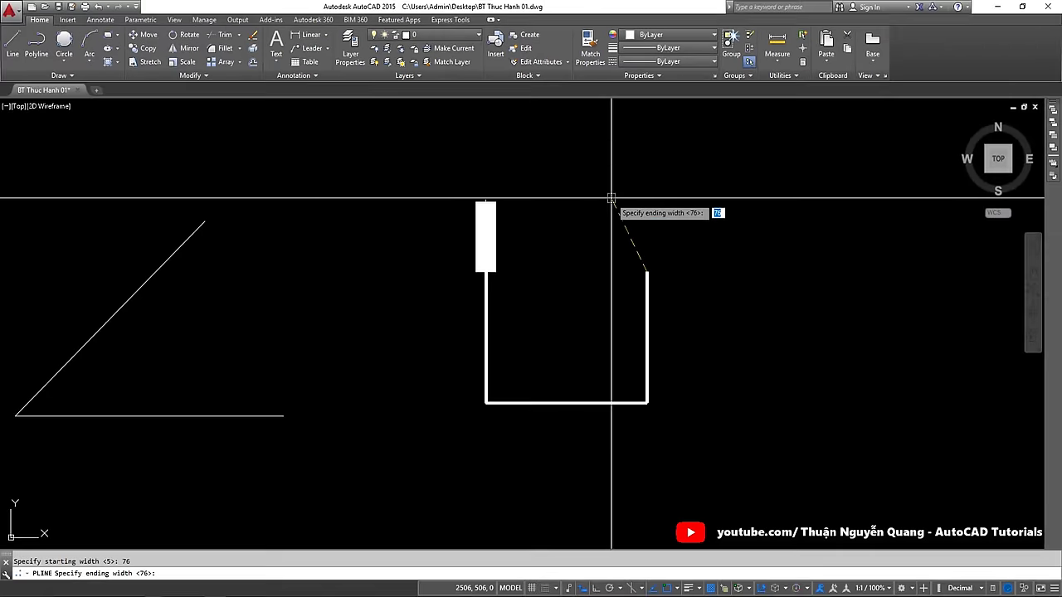
{"action": "key", "text": "alt+Tab"}
{"action": "key", "text": "alt+Tab"}
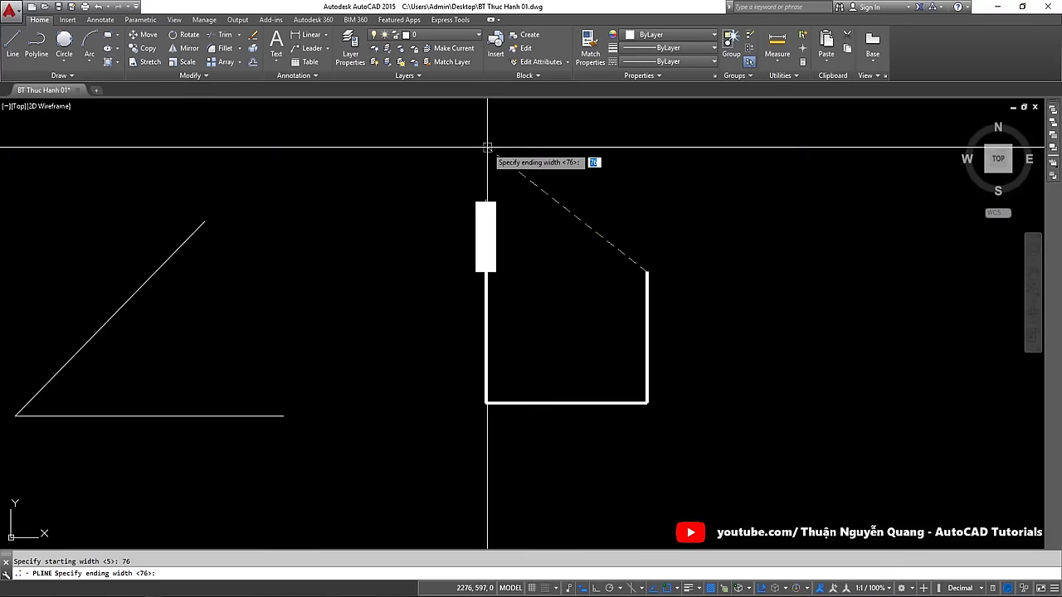
{"action": "key", "text": "Return"}
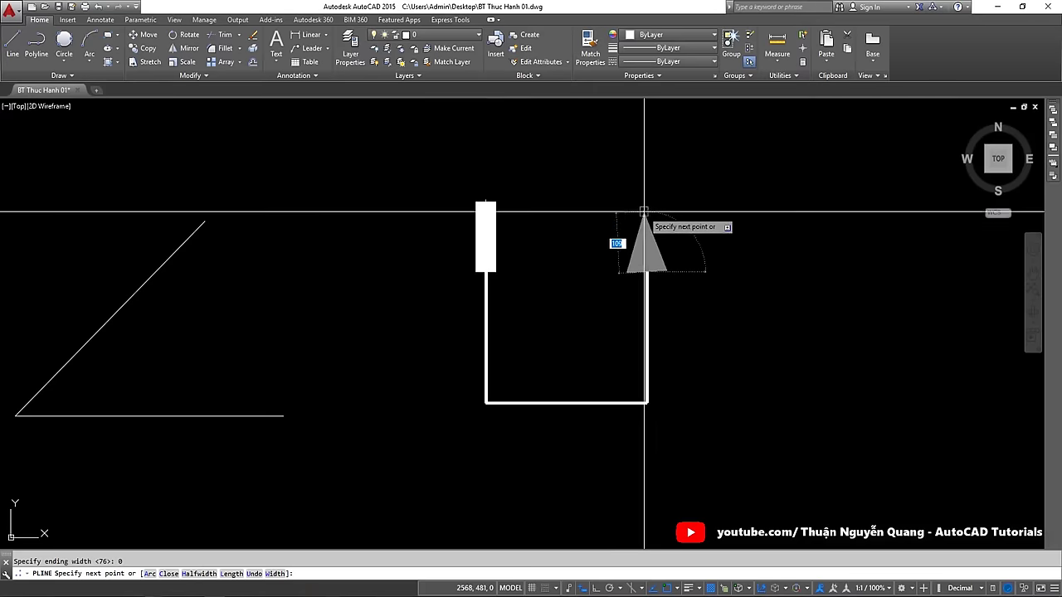
{"action": "key", "text": "F8"}
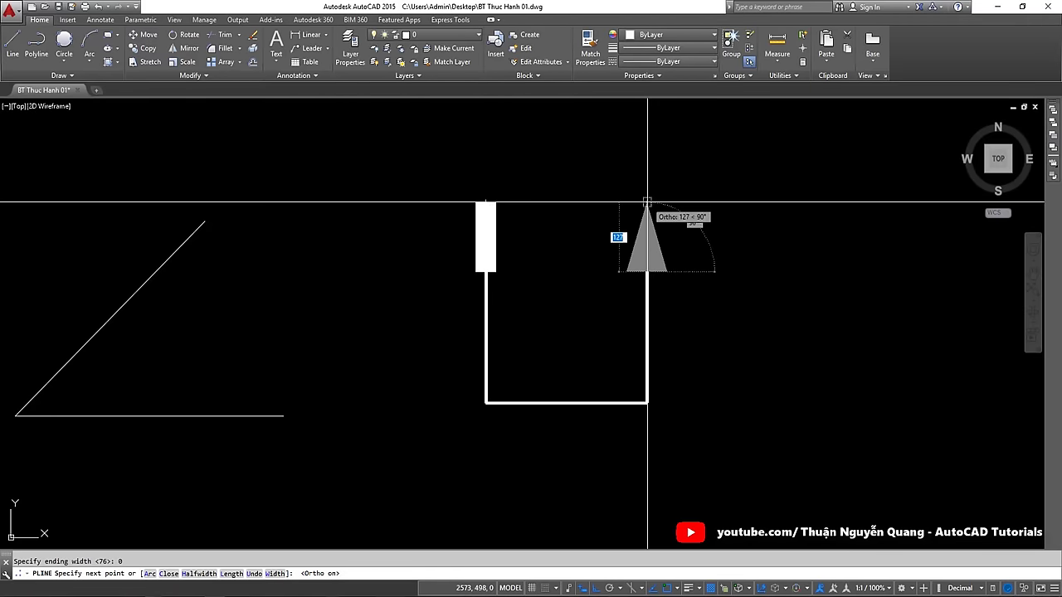
{"action": "left_click", "coordinate": [647, 202]}
{"action": "scroll", "coordinate": [656, 238], "scroll_direction": "down", "scroll_amount": 4}
{"action": "key", "text": "Return"}
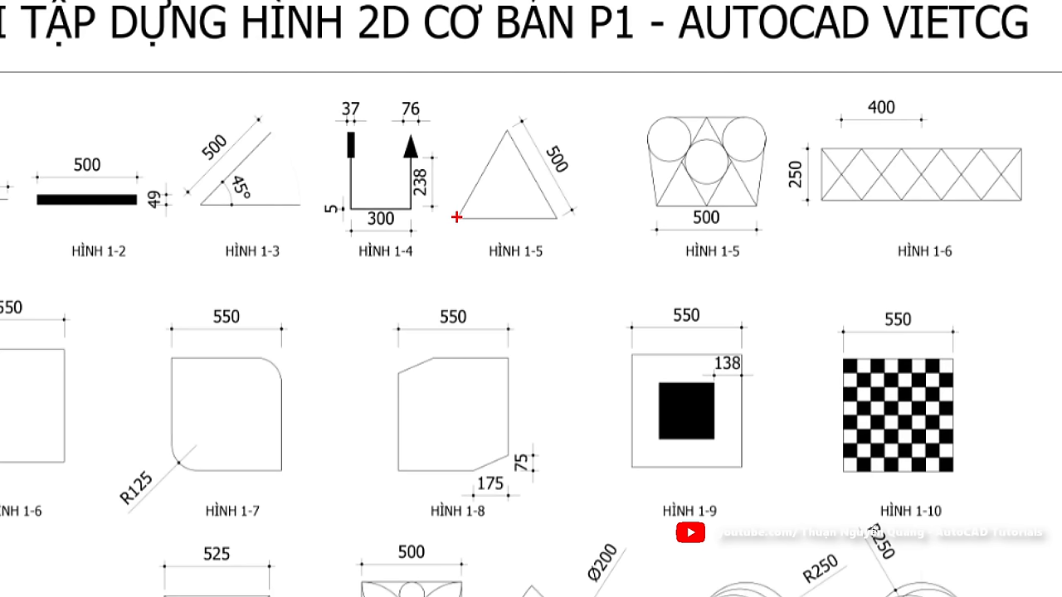
Clear the old markup and mark HÌNH 1-5's triangle base and right side in red
{"action": "key", "text": "ctrl+z"}
{"action": "left_click_drag", "start_coordinate": [457, 215], "coordinate": [537, 218]}
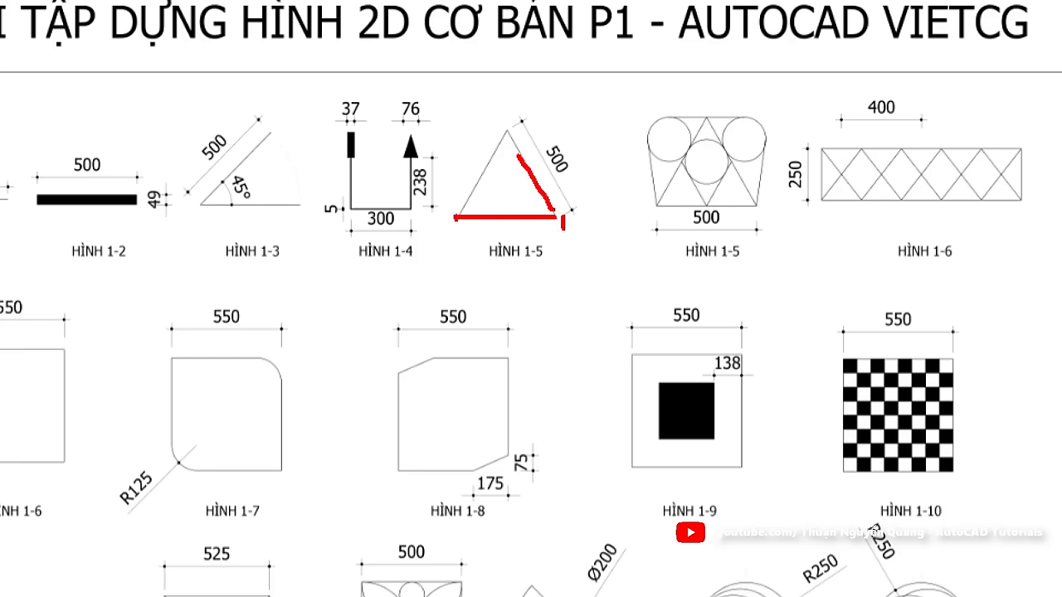
{"action": "left_click_drag", "start_coordinate": [506, 129], "coordinate": [459, 218]}
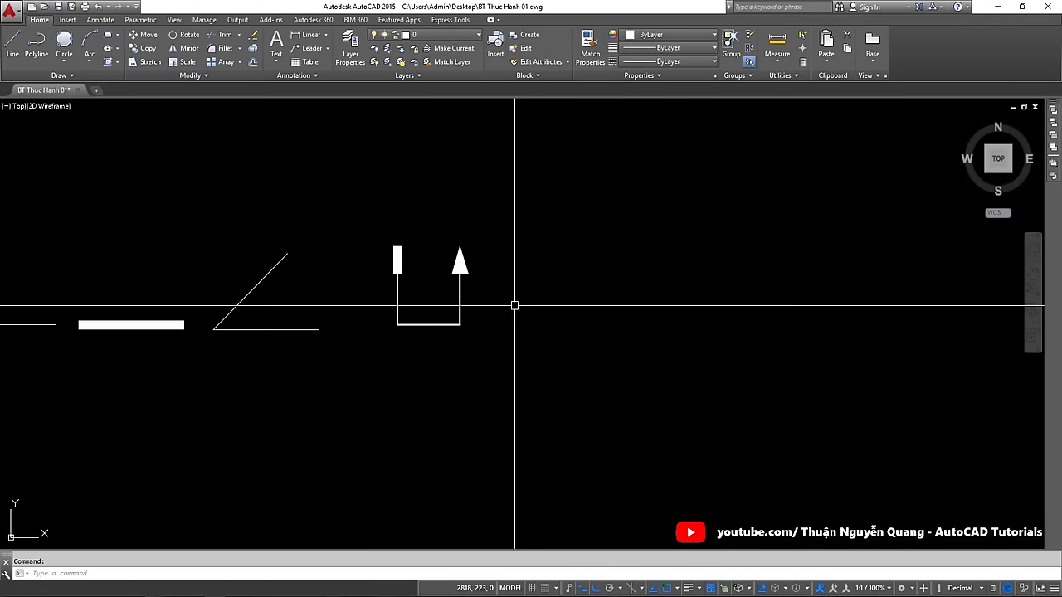
Draw a 500-unit horizontal polyline base and turn Ortho off for the slanted side
{"action": "type", "text": "pl"}
{"action": "key", "text": "Return"}
{"action": "left_click", "coordinate": [526, 326]}
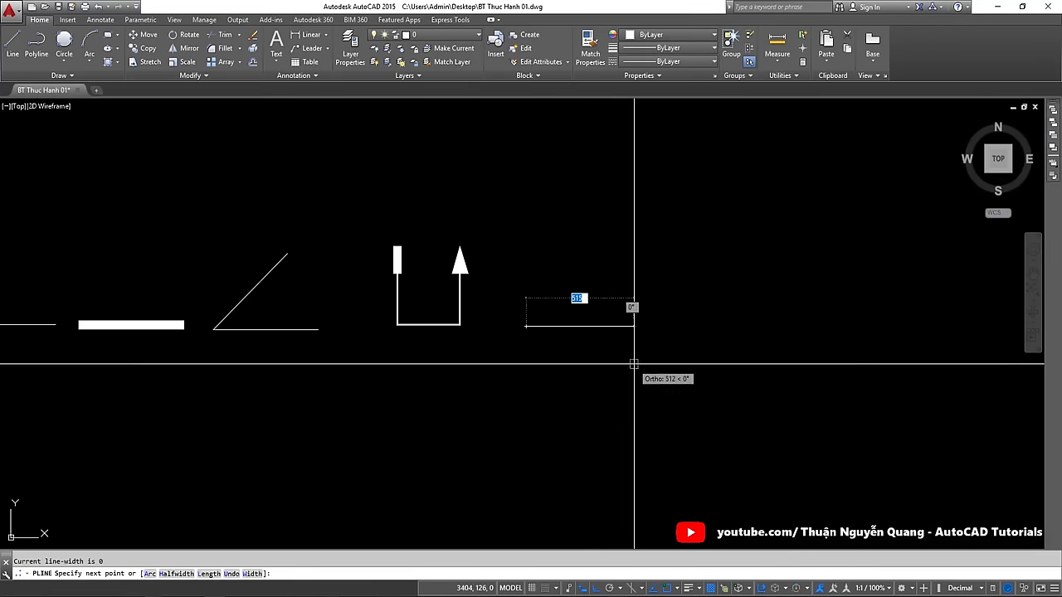
{"action": "type", "text": "500"}
{"action": "key", "text": "Return"}
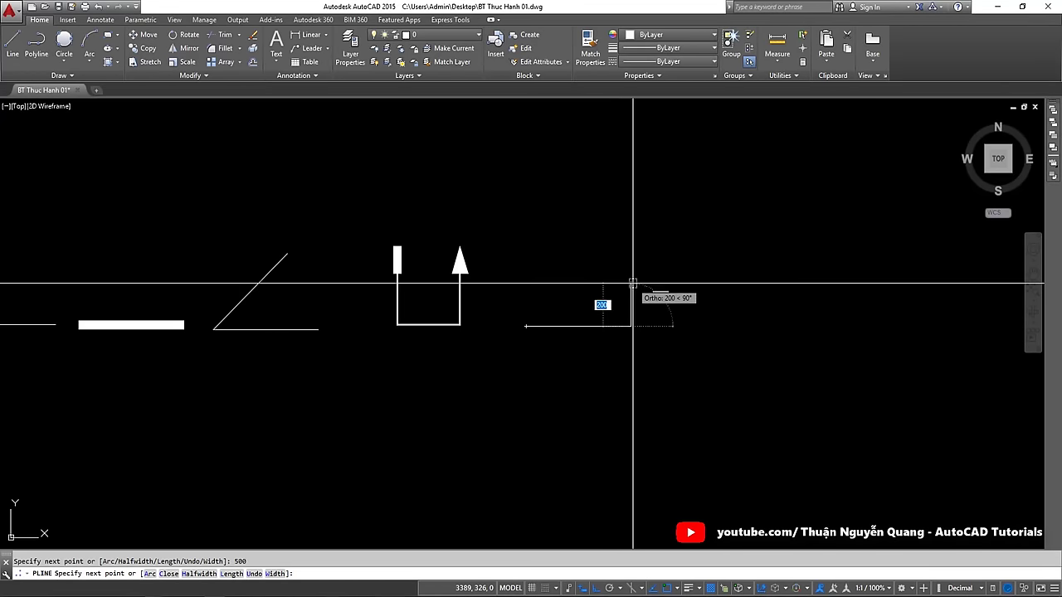
{"action": "key", "text": "F8"}
{"action": "type", "text": "500"}
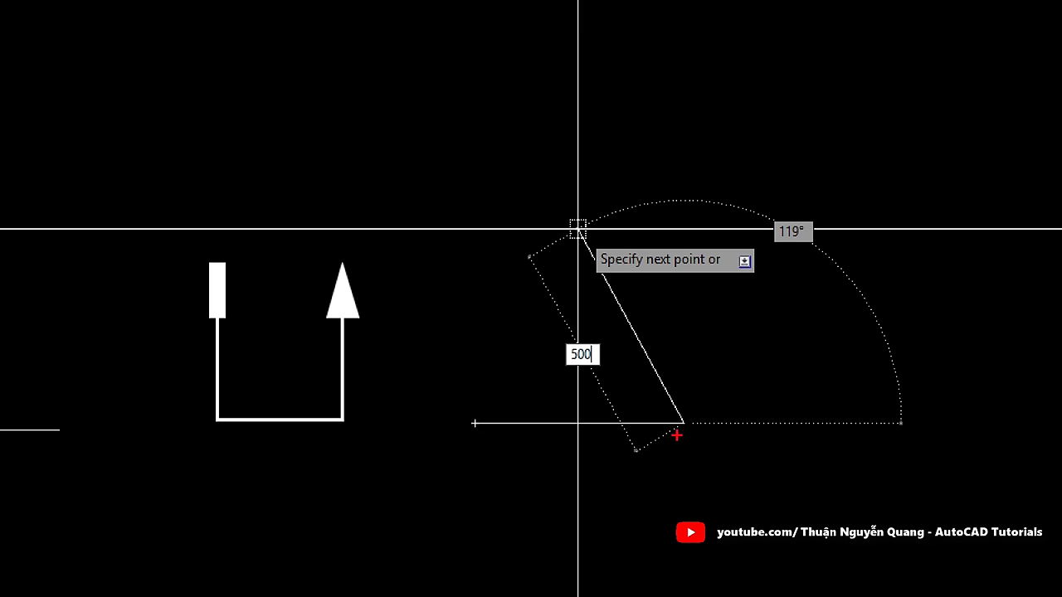
Annotate the side's angle on screen in red, noting 60° and the 120 readout
{"action": "left_click_drag", "start_coordinate": [611, 282], "coordinate": [748, 364]}
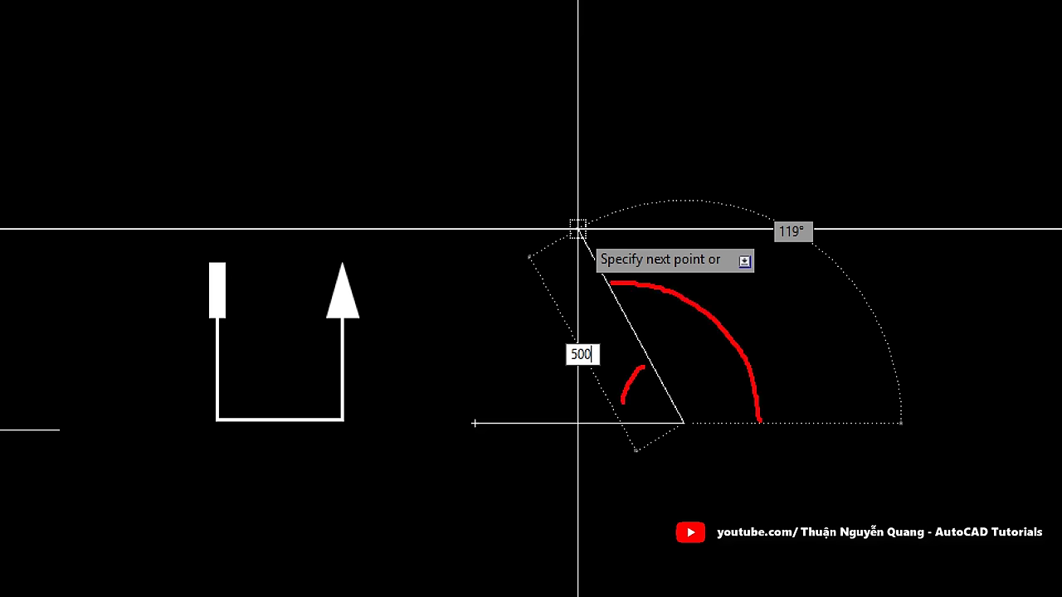
{"action": "mouse_move", "coordinate": [524, 360]}
{"action": "left_mouse_down"}
{"action": "mouse_move", "coordinate": [506, 404]}
{"action": "mouse_move", "coordinate": [535, 368]}
{"action": "mouse_move", "coordinate": [548, 381]}
{"action": "left_mouse_up"}
{"action": "left_click", "coordinate": [547, 340]}
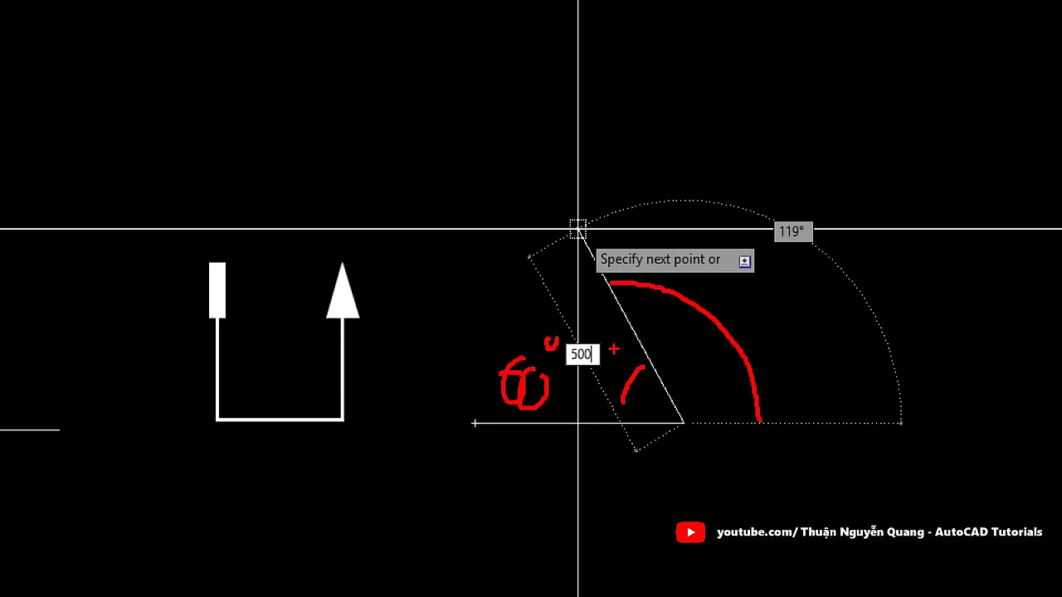
{"action": "left_click_drag", "start_coordinate": [810, 203], "coordinate": [808, 260]}
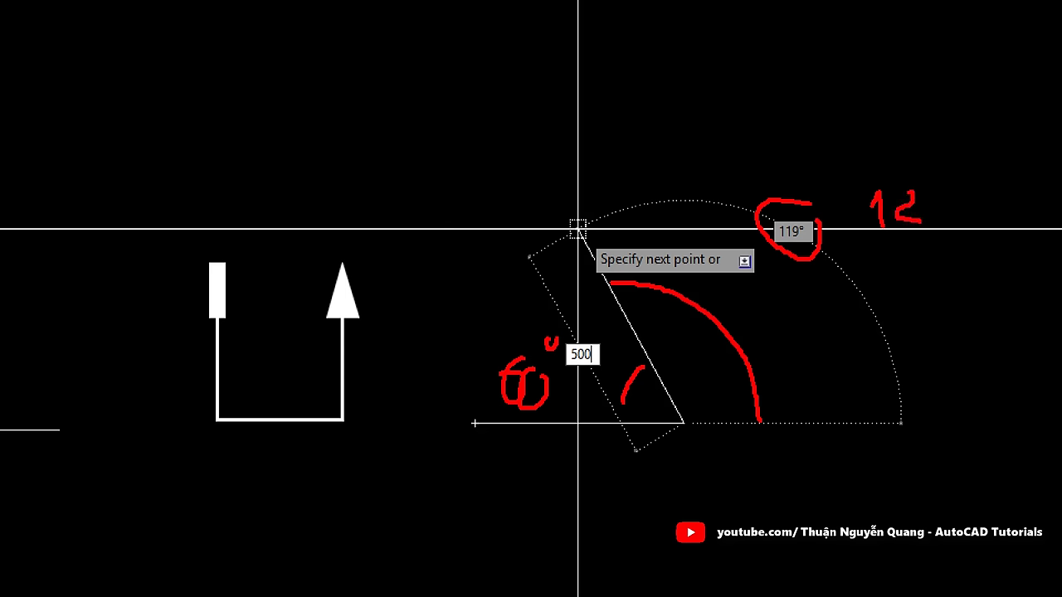
{"action": "left_click_drag", "start_coordinate": [952, 191], "coordinate": [959, 197]}
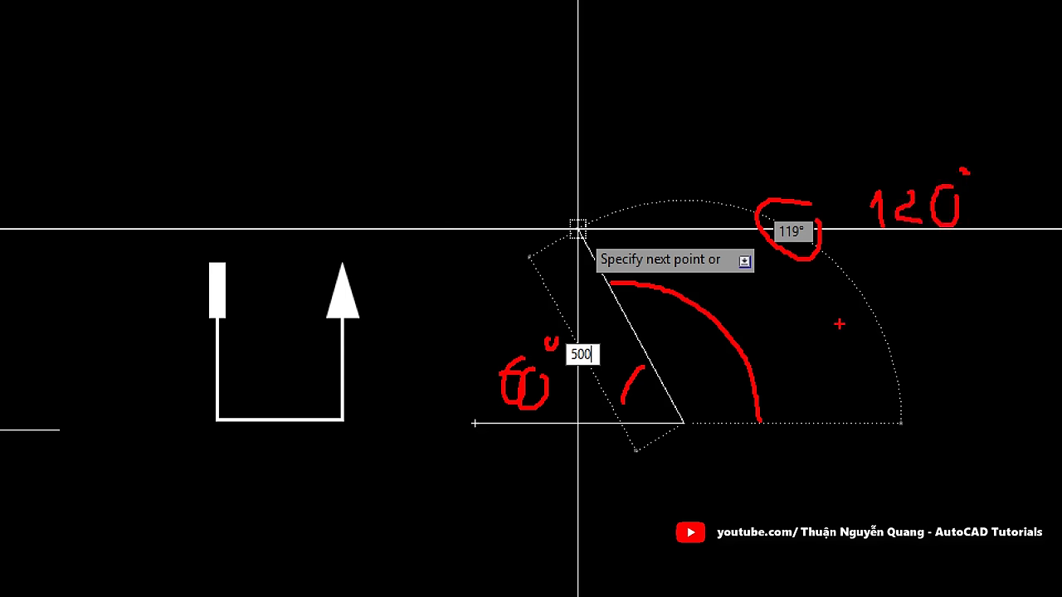
{"action": "left_click_drag", "start_coordinate": [839, 323], "coordinate": [869, 389]}
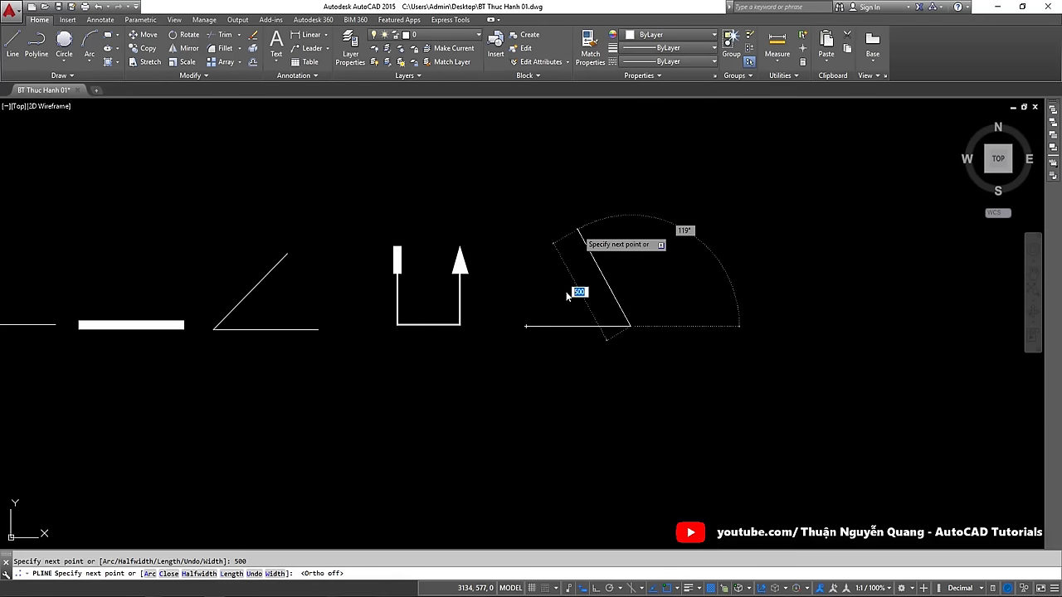
Close the equilateral triangle with its 500-unit side at 120° back to the start point
{"action": "key", "text": "Escape"}
{"action": "left_click", "coordinate": [685, 230]}
{"action": "type", "text": "120"}
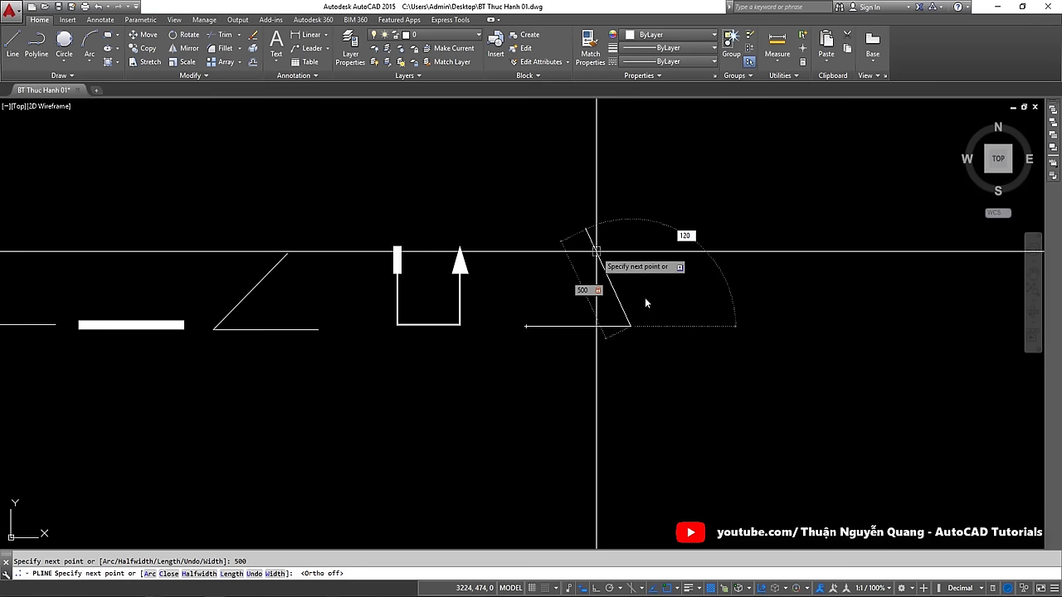
{"action": "key", "text": "Return"}
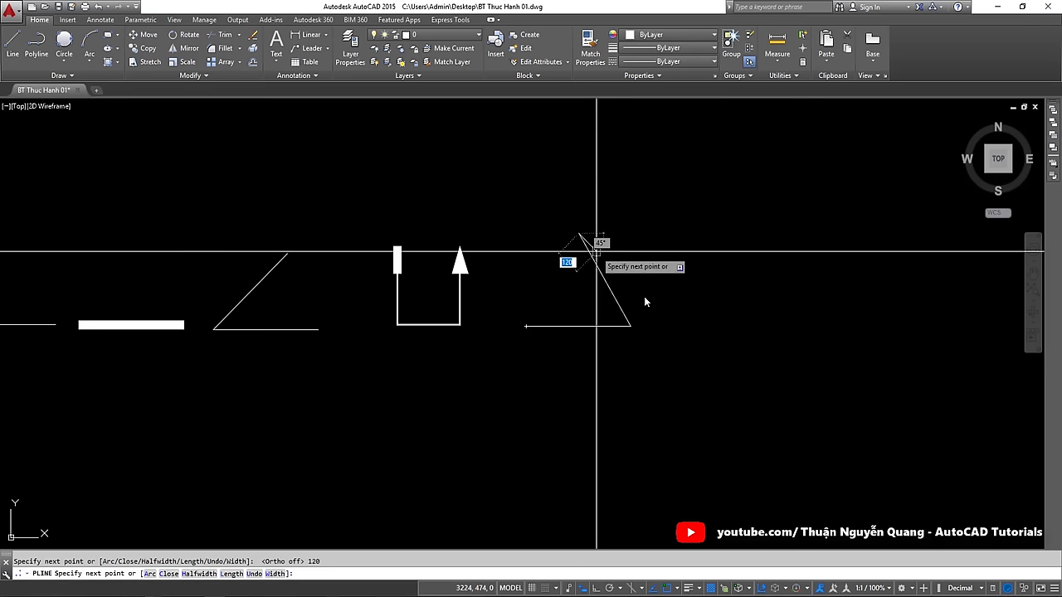
{"action": "scroll", "coordinate": [554, 234], "scroll_direction": "up", "scroll_amount": 2}
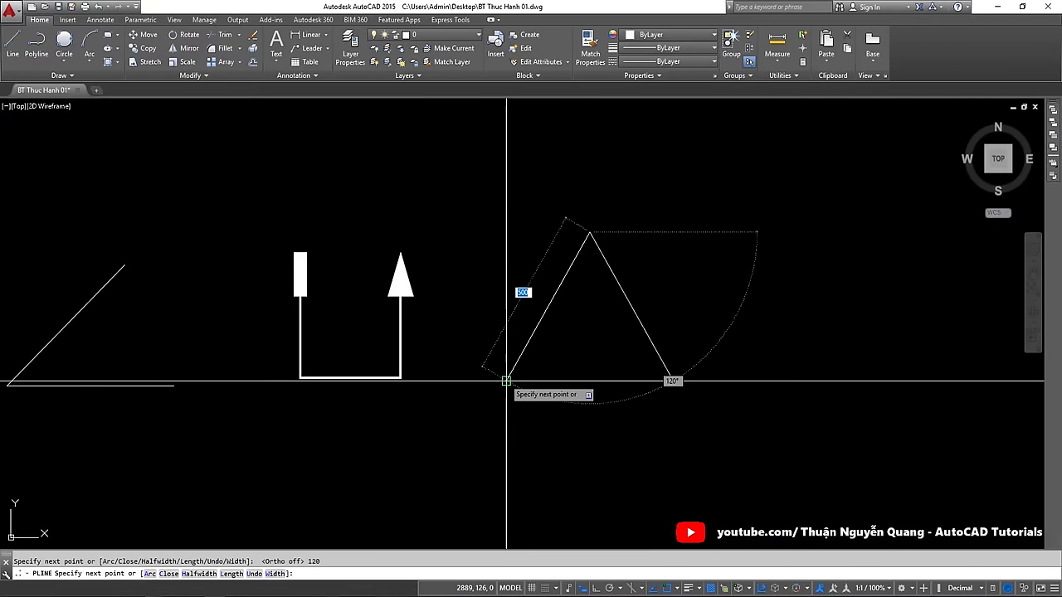
{"action": "left_click", "coordinate": [506, 381]}
{"action": "key", "text": "Escape"}
{"action": "left_click", "coordinate": [509, 323]}
{"action": "scroll", "coordinate": [510, 323], "scroll_direction": "down", "scroll_amount": 2}
Select the finished triangle and compare it against the exercise sheet
{"action": "left_click", "coordinate": [600, 296]}
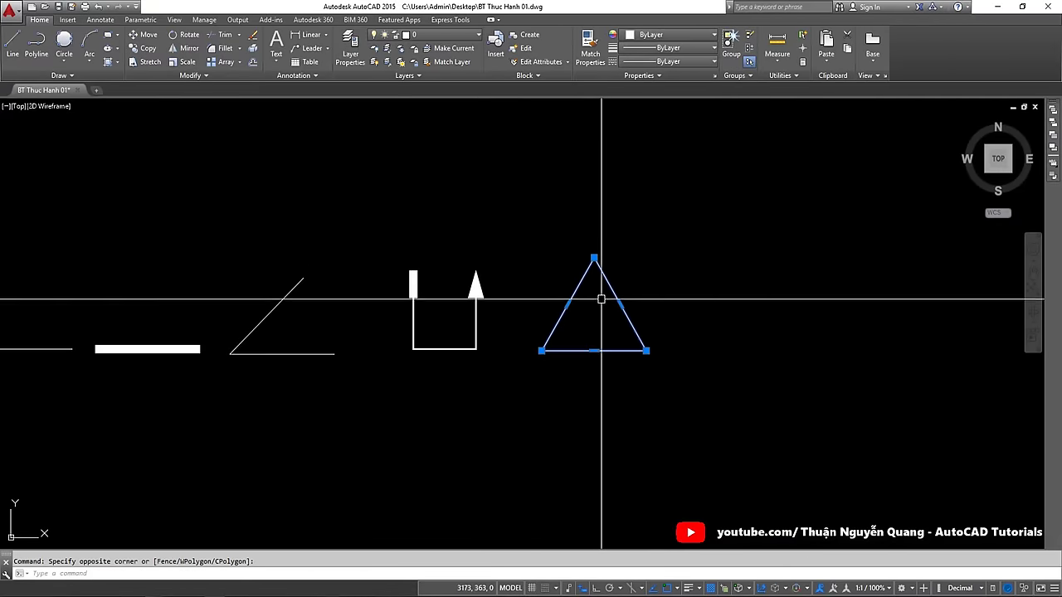
{"action": "key", "text": "alt+Tab"}
{"action": "key", "text": "alt+Tab"}
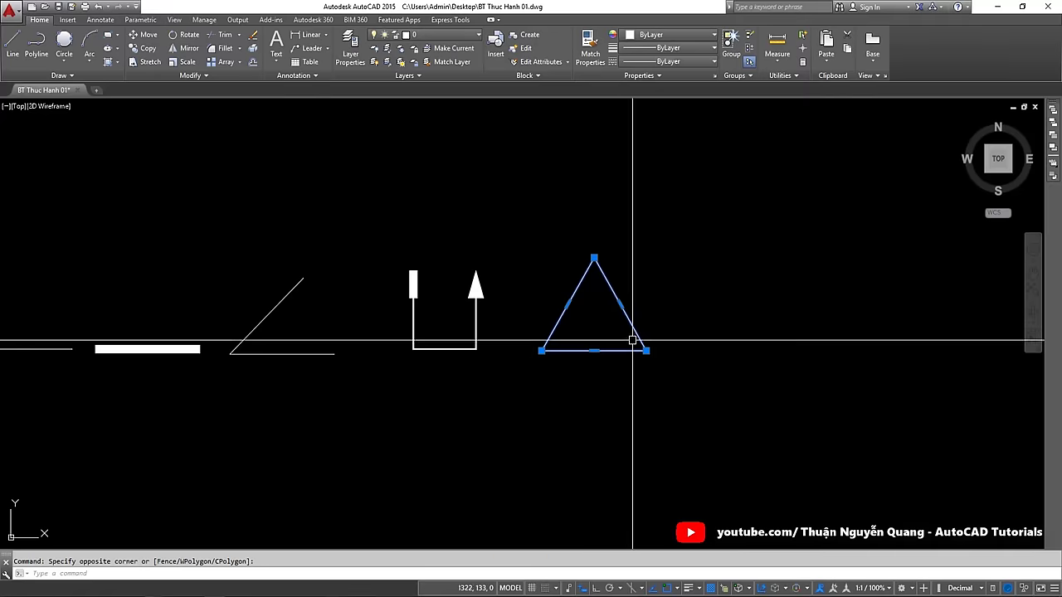
{"action": "scroll", "coordinate": [635, 348], "scroll_direction": "up", "scroll_amount": 2}
{"action": "mouse_move", "coordinate": [646, 350]}
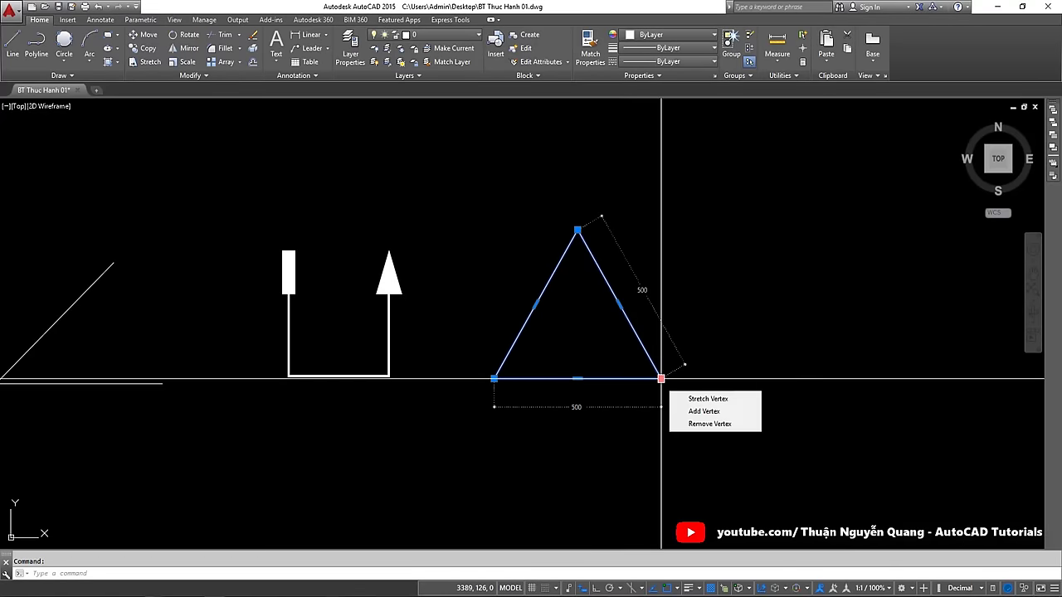
{"action": "scroll", "coordinate": [660, 379], "scroll_direction": "down", "scroll_amount": 3}
Underline the HÌNH 1-5 label in red and trace the triangle's sides on the sheet
{"action": "key", "text": "alt+Tab"}
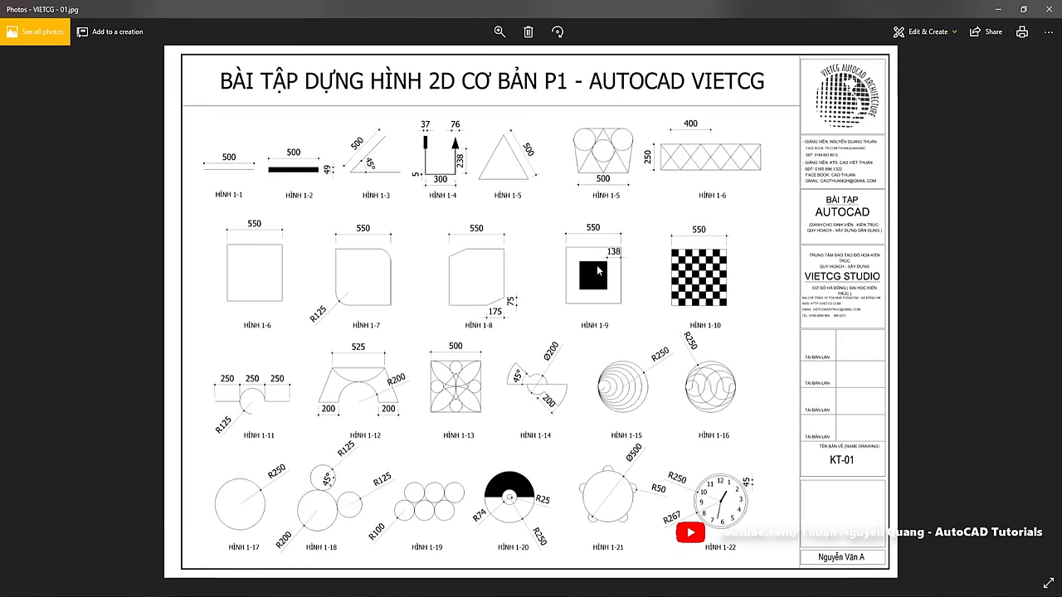
{"action": "scroll", "coordinate": [597, 264], "scroll_direction": "up", "scroll_amount": 2}
{"action": "scroll", "coordinate": [616, 206], "scroll_direction": "up", "scroll_amount": 1}
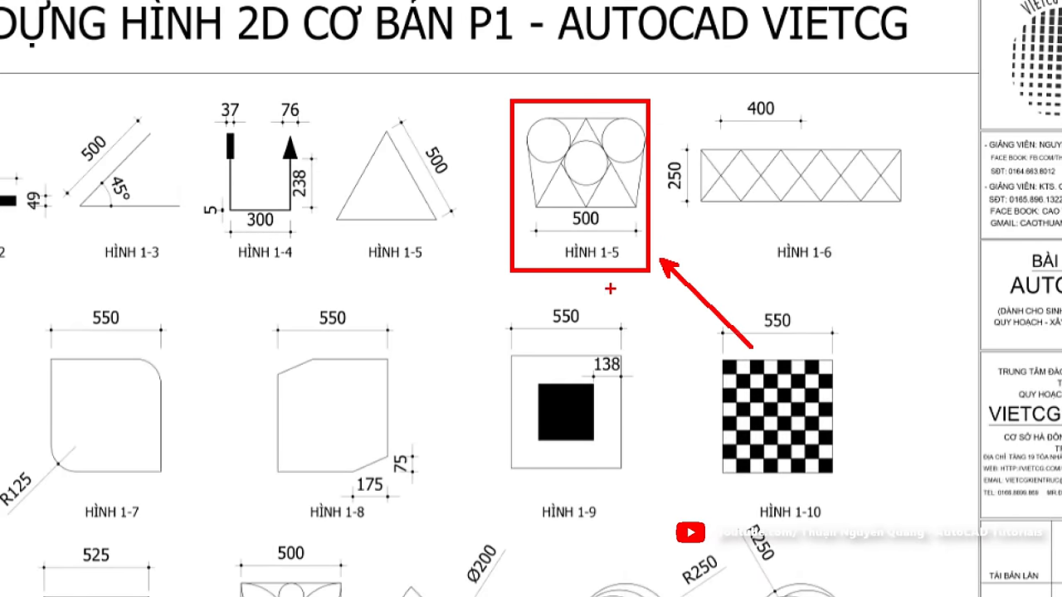
{"action": "left_click_drag", "start_coordinate": [595, 265], "coordinate": [623, 268]}
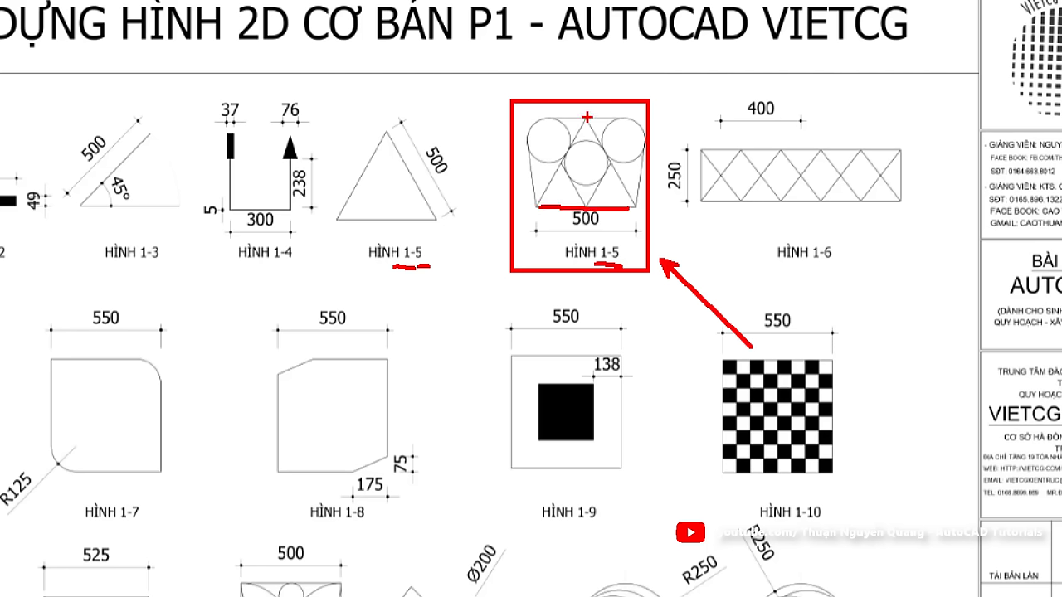
{"action": "left_click_drag", "start_coordinate": [587, 118], "coordinate": [546, 190]}
{"action": "left_click_drag", "start_coordinate": [598, 156], "coordinate": [634, 214]}
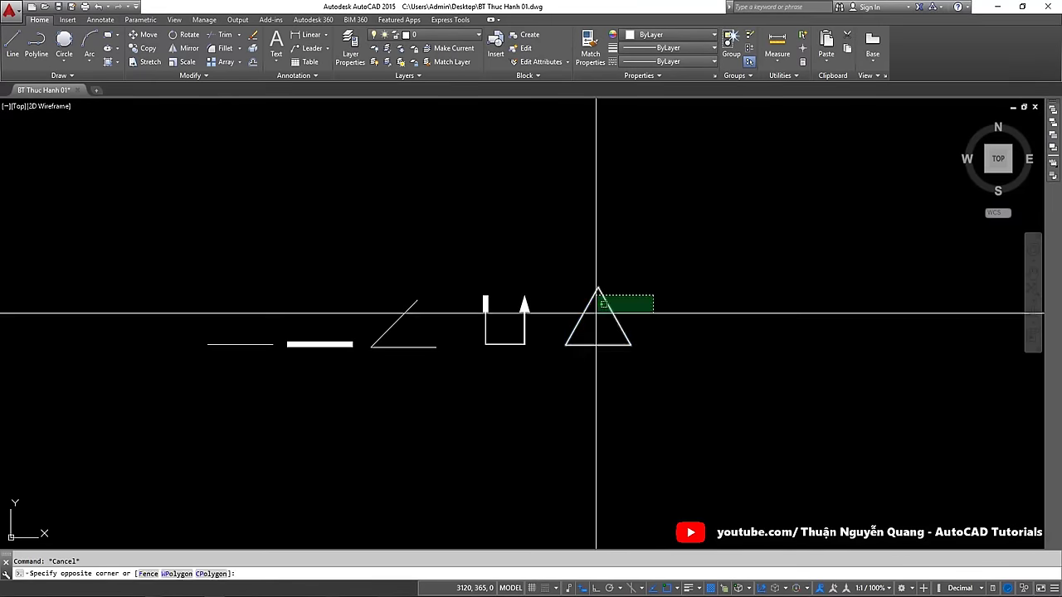
{"action": "left_click", "coordinate": [597, 312]}
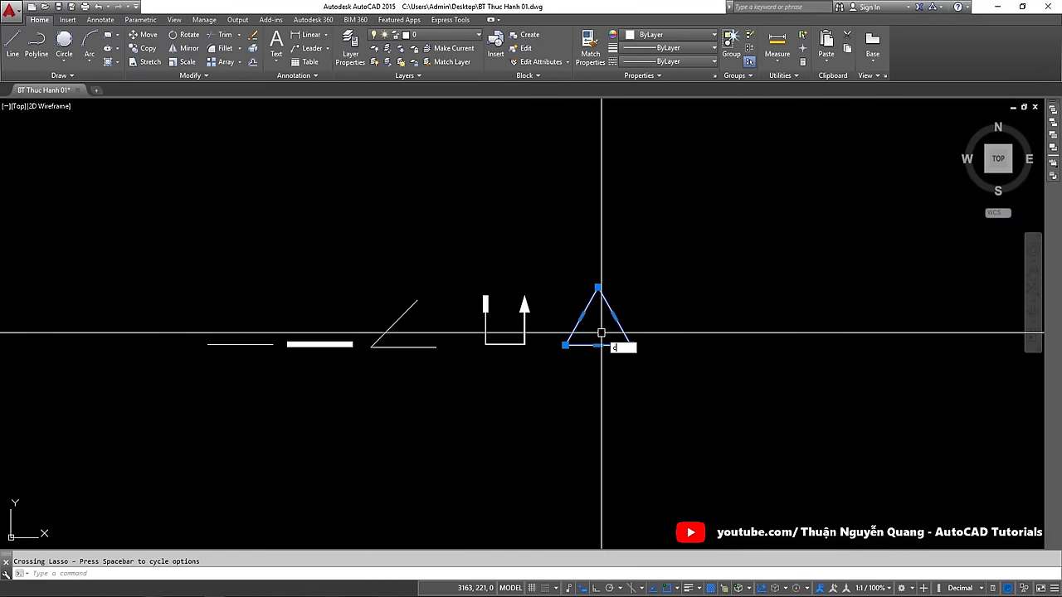
Copy the 500-unit triangle with CO, placing it horizontally to the right using Ortho
{"action": "key", "text": "m"}
{"action": "key", "text": "Return"}
{"action": "key", "text": "Escape"}
{"action": "left_click", "coordinate": [611, 325]}
{"action": "scroll", "coordinate": [605, 324], "scroll_direction": "up", "scroll_amount": 2}
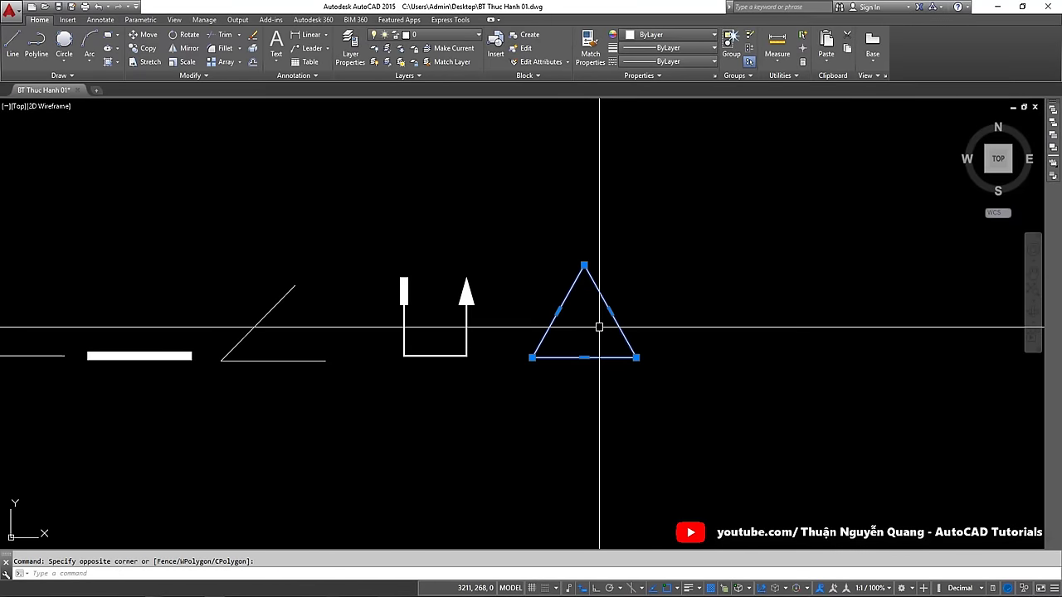
{"action": "type", "text": "CO"}
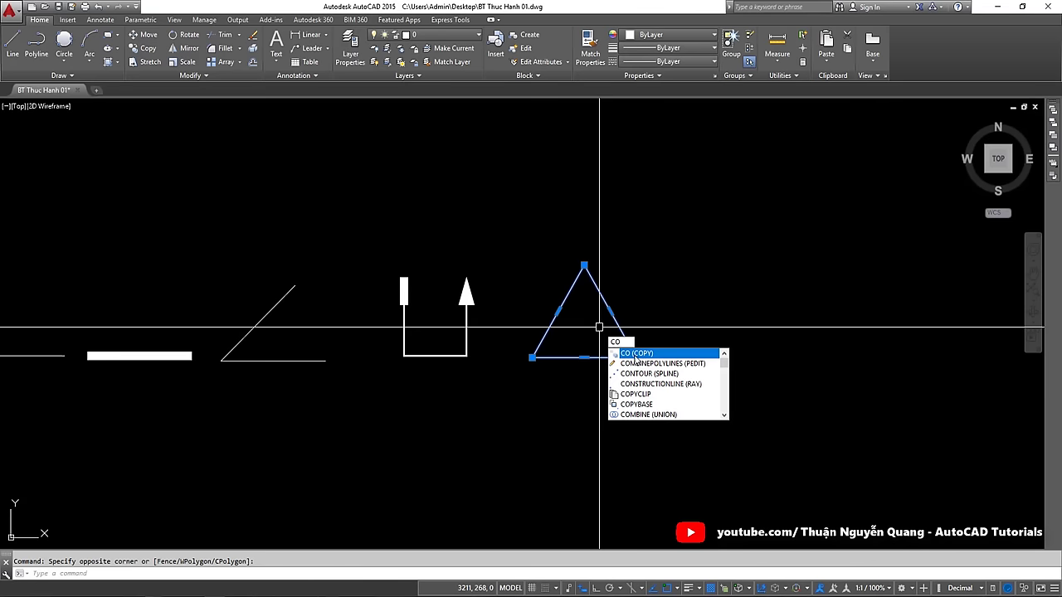
{"action": "key", "text": "Return"}
{"action": "left_click", "coordinate": [618, 375]}
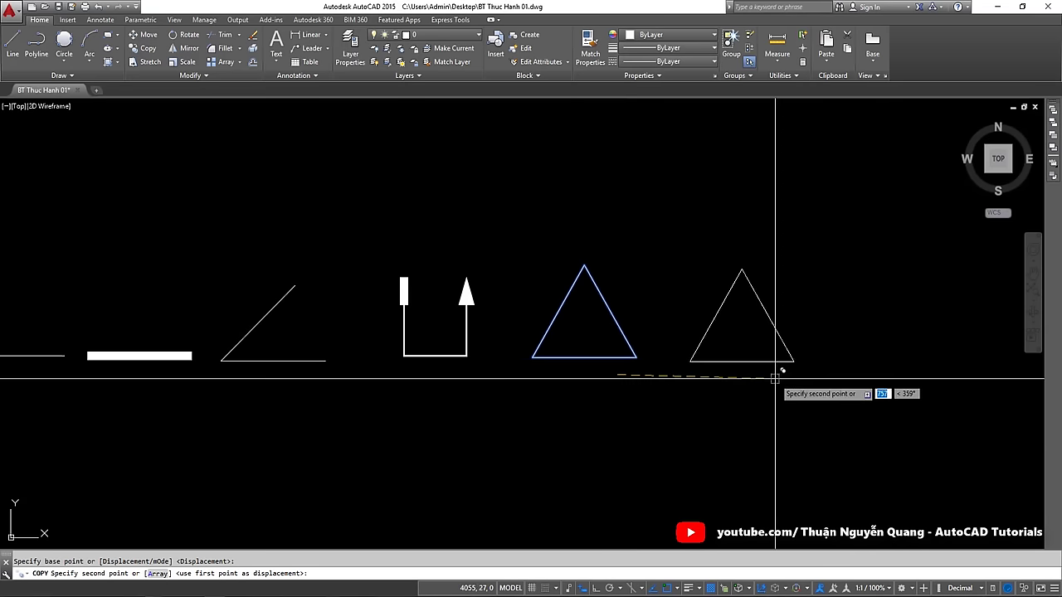
{"action": "key", "text": "F8"}
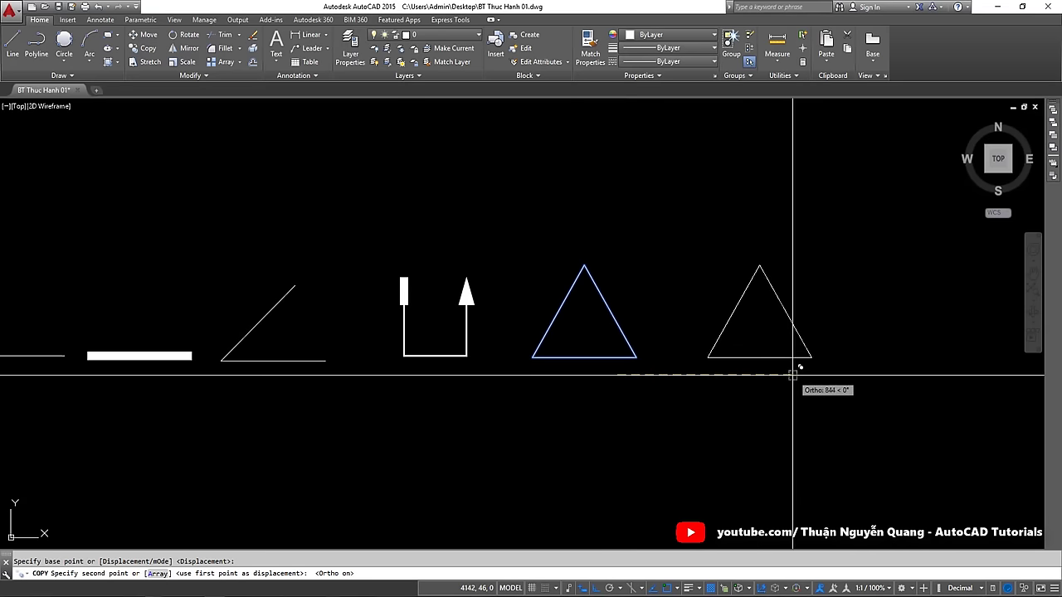
{"action": "left_click", "coordinate": [808, 375]}
{"action": "key", "text": "F8"}
{"action": "scroll", "coordinate": [718, 354], "scroll_direction": "down", "scroll_amount": 4}
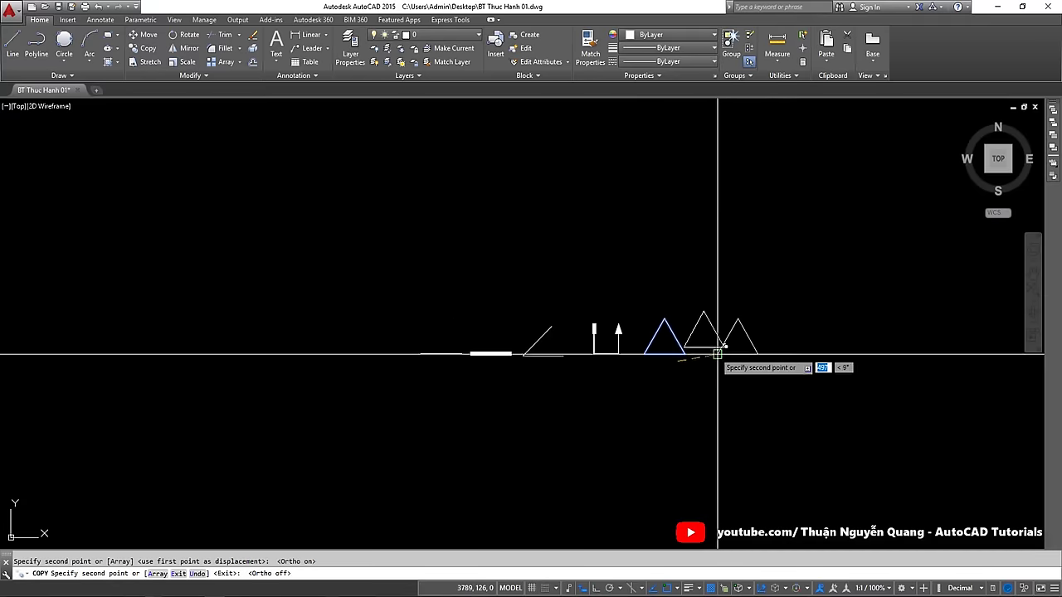
{"action": "key", "text": "Return"}
Check the copied triangle, then return to the exercise sheet
{"action": "left_click", "coordinate": [742, 351]}
{"action": "scroll", "coordinate": [737, 348], "scroll_direction": "up", "scroll_amount": 4}
{"action": "scroll", "coordinate": [652, 334], "scroll_direction": "up", "scroll_amount": 2}
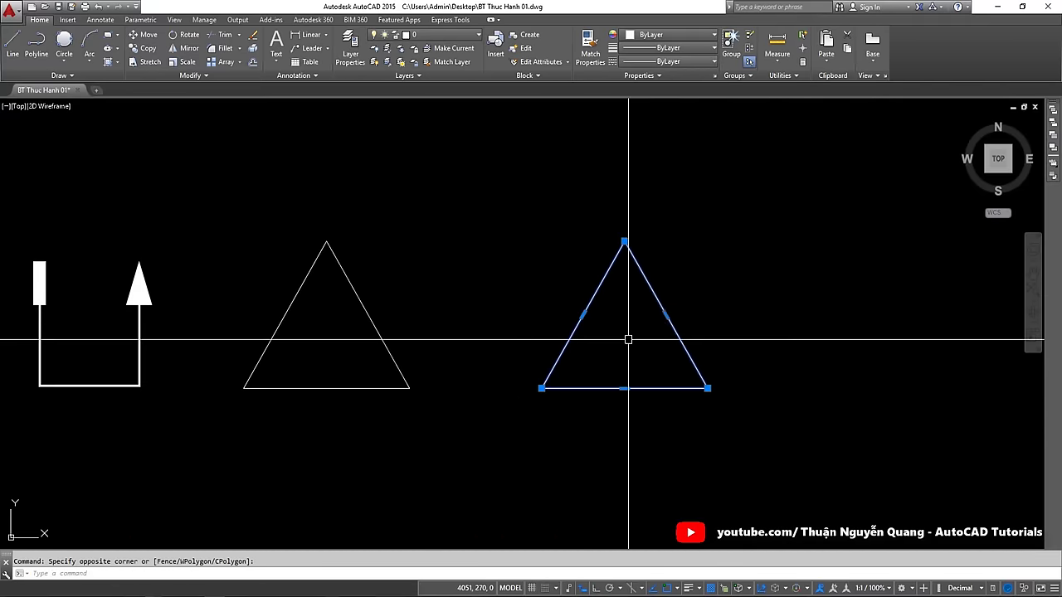
{"action": "key", "text": "Escape"}
{"action": "key", "text": "alt+Tab"}
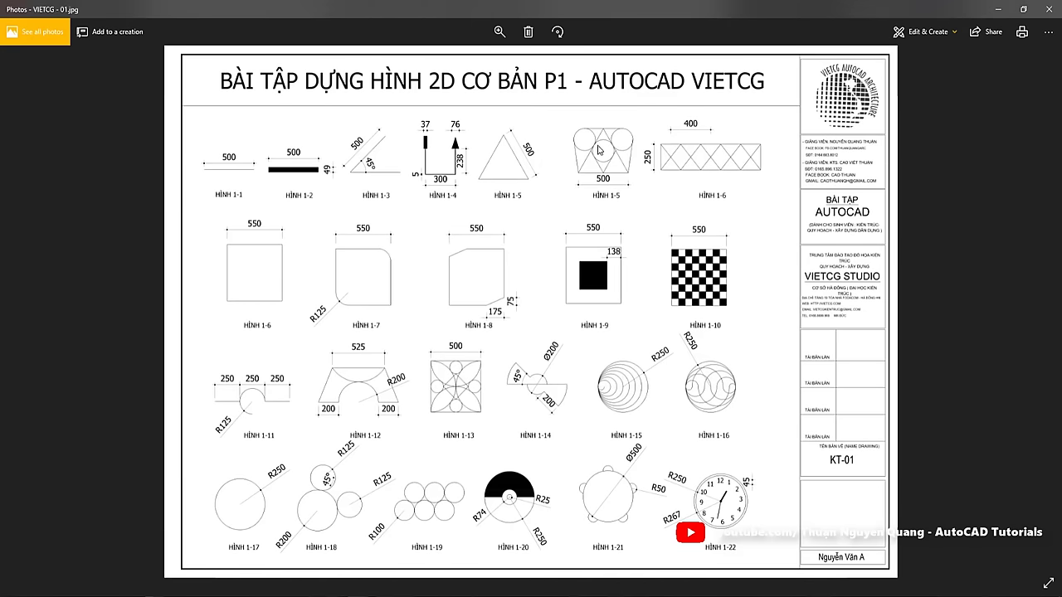
Zoom into HÌNH 1-5 to inspect the two inner lines from the base midpoint
{"action": "scroll", "coordinate": [615, 165], "scroll_direction": "up", "scroll_amount": 3}
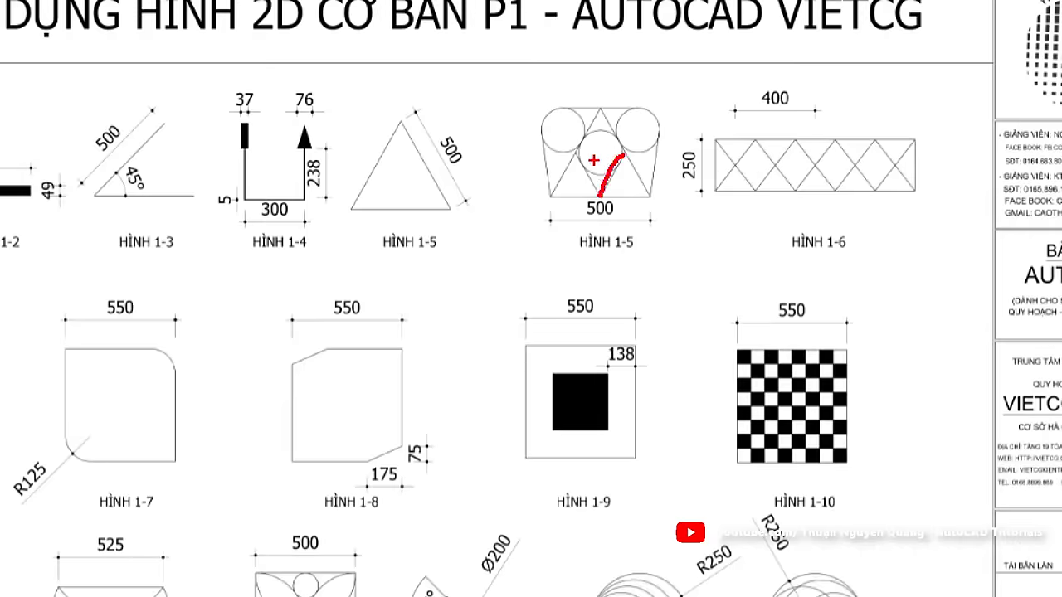
{"action": "scroll", "coordinate": [599, 139], "scroll_direction": "down", "scroll_amount": 3}
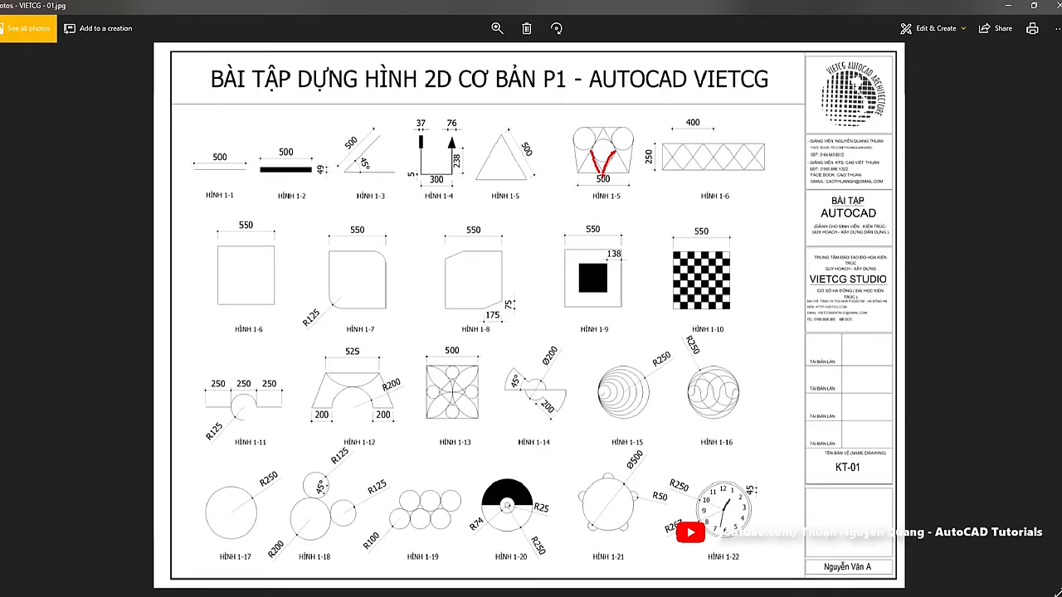
{"action": "key", "text": "alt+Tab"}
Check the object snap settings so Midpoint snap is available
{"action": "type", "text": "l"}
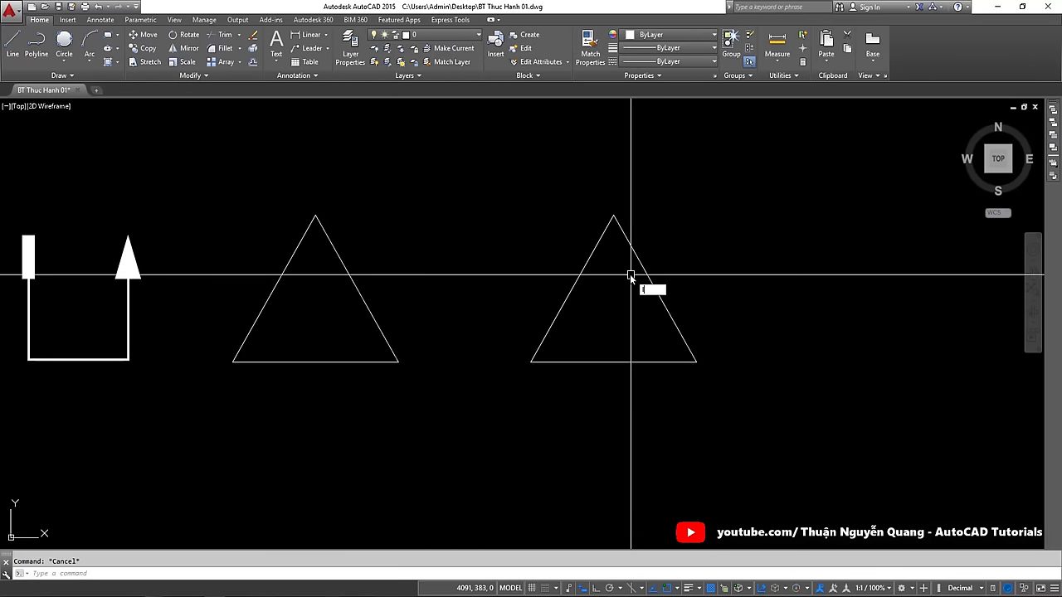
{"action": "key", "text": "Return"}
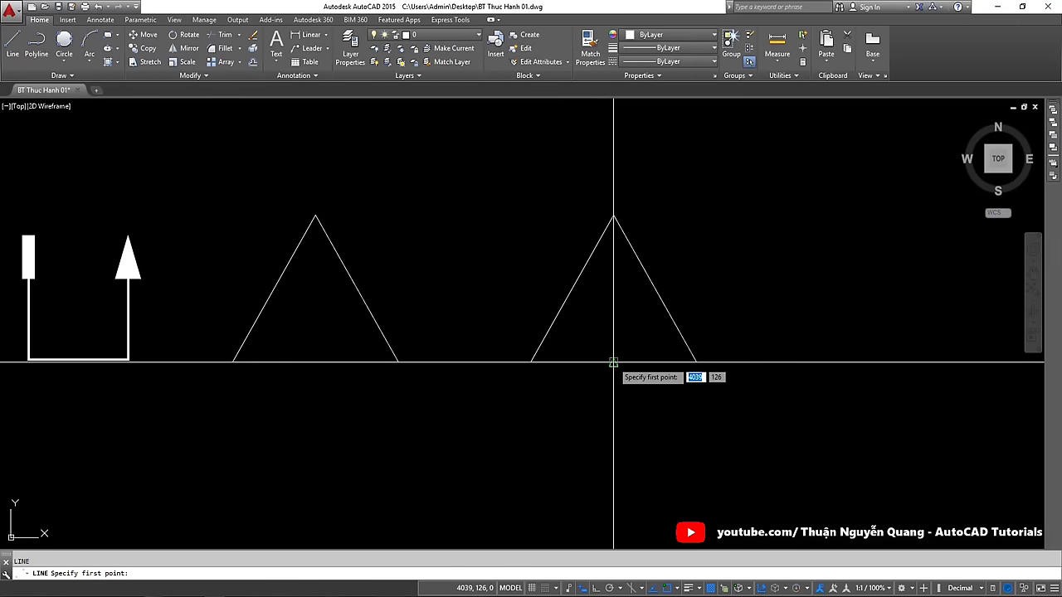
{"action": "key", "text": "Escape"}
{"action": "type", "text": "co"}
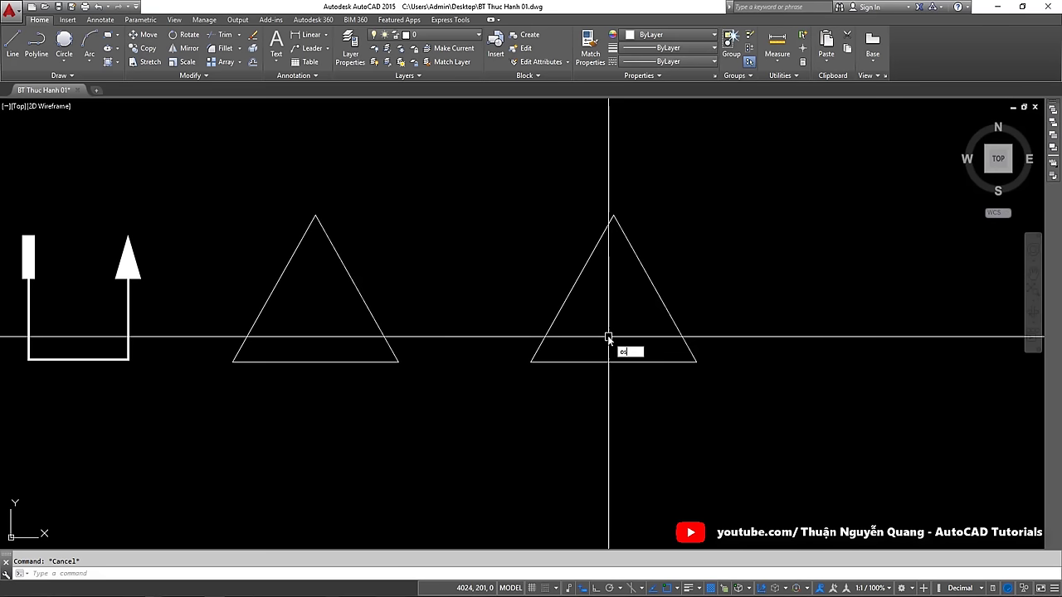
{"action": "type", "text": "OS"}
{"action": "key", "text": "Return"}
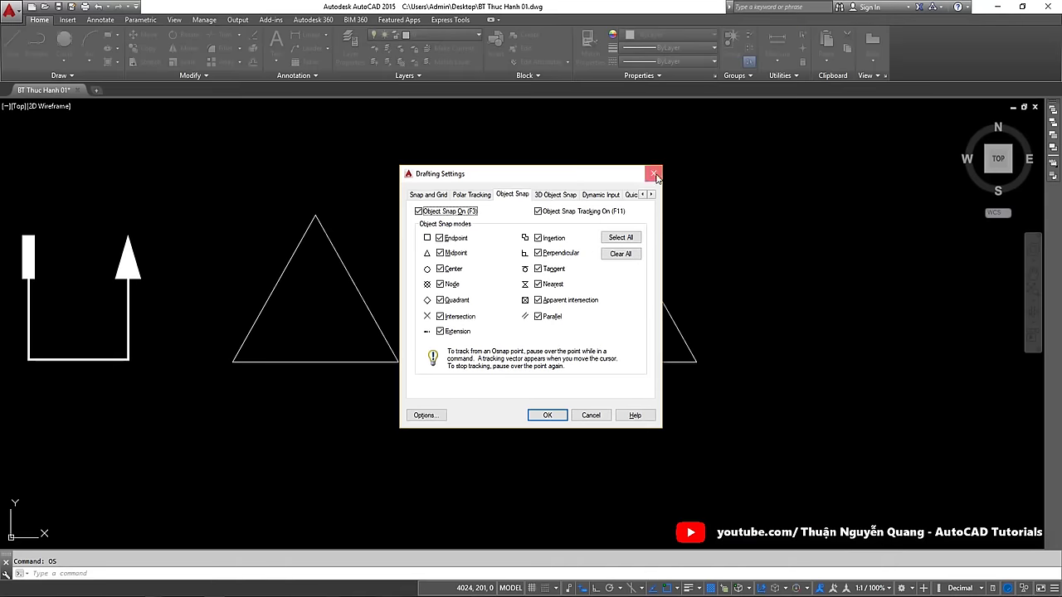
{"action": "left_click", "coordinate": [655, 175]}
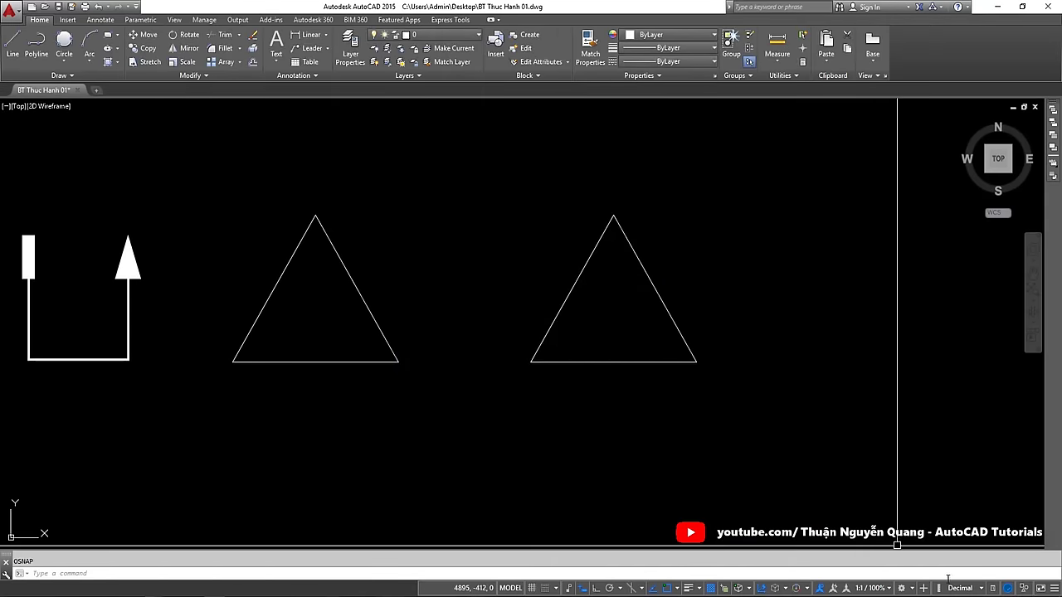
{"action": "left_click", "coordinate": [687, 285]}
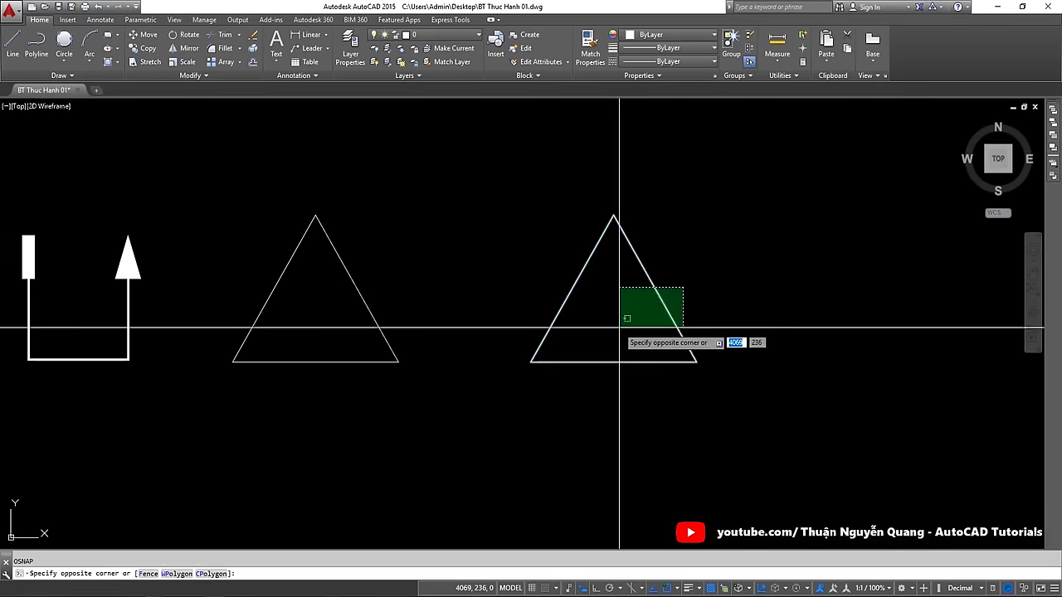
{"action": "left_click", "coordinate": [605, 323]}
{"action": "key", "text": "Escape"}
Draw two lines from the copied triangle's base midpoint to the midpoints of both slanted sides
{"action": "type", "text": "l"}
{"action": "key", "text": "Return"}
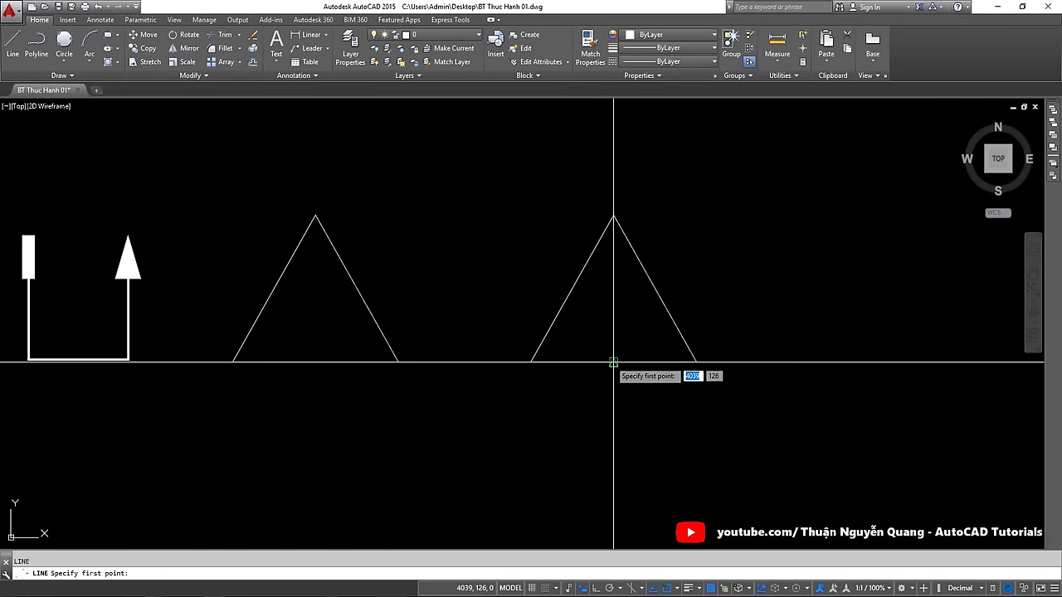
{"action": "left_click", "coordinate": [613, 362]}
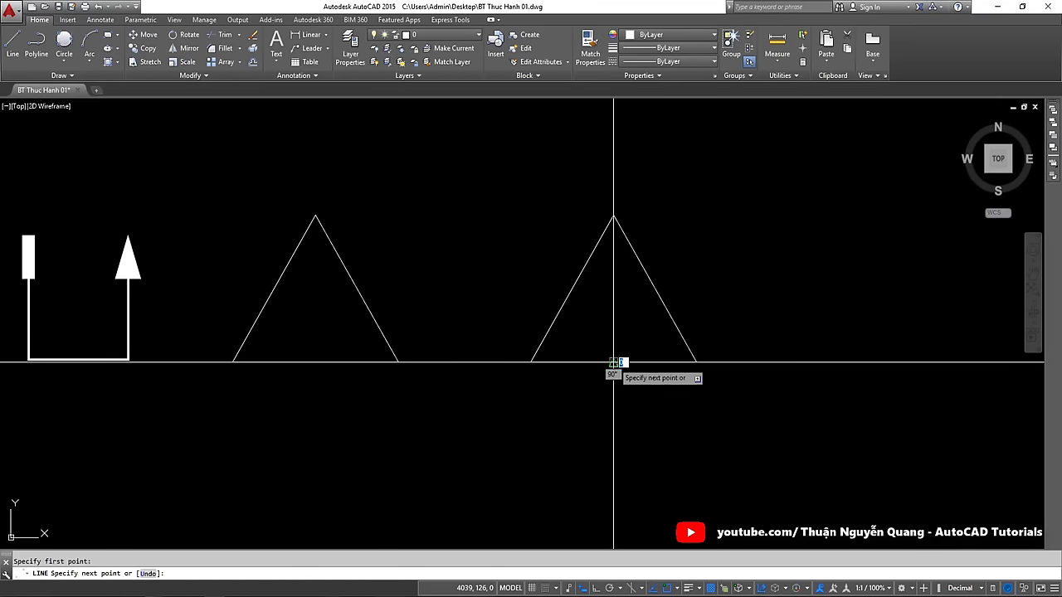
{"action": "left_click", "coordinate": [655, 292]}
{"action": "key", "text": "Return"}
{"action": "key", "text": "Return"}
{"action": "left_click", "coordinate": [613, 360]}
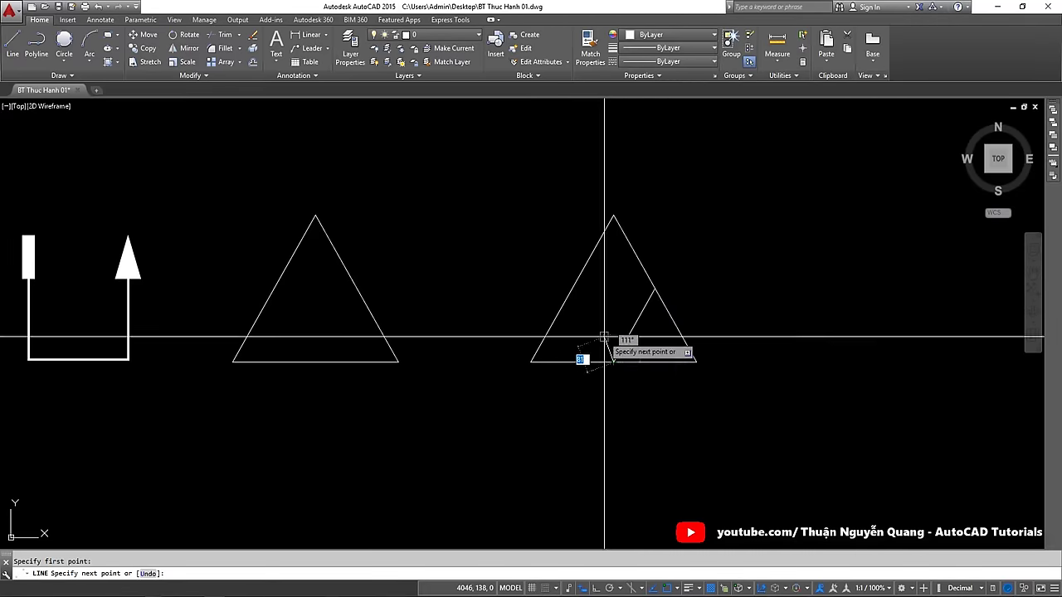
{"action": "left_click", "coordinate": [572, 288]}
{"action": "key", "text": "Escape"}
{"action": "left_click", "coordinate": [621, 296]}
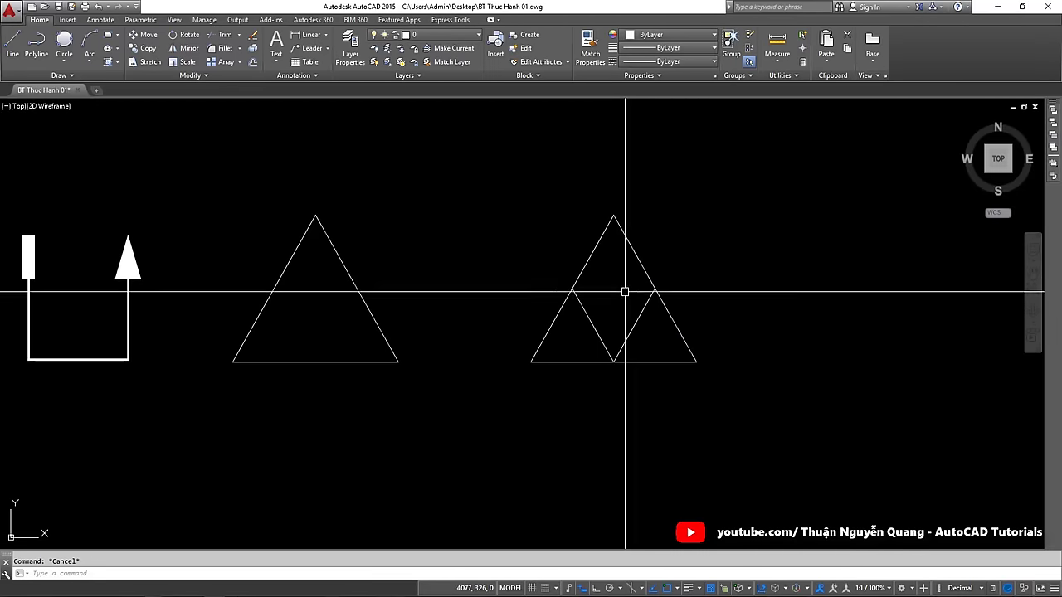
{"action": "key", "text": "alt+Tab"}
Zoom to the middle circle of HÌNH 1-5, then clear the leftover selection window in the drawing
{"action": "scroll", "coordinate": [600, 149], "scroll_direction": "up", "scroll_amount": 2}
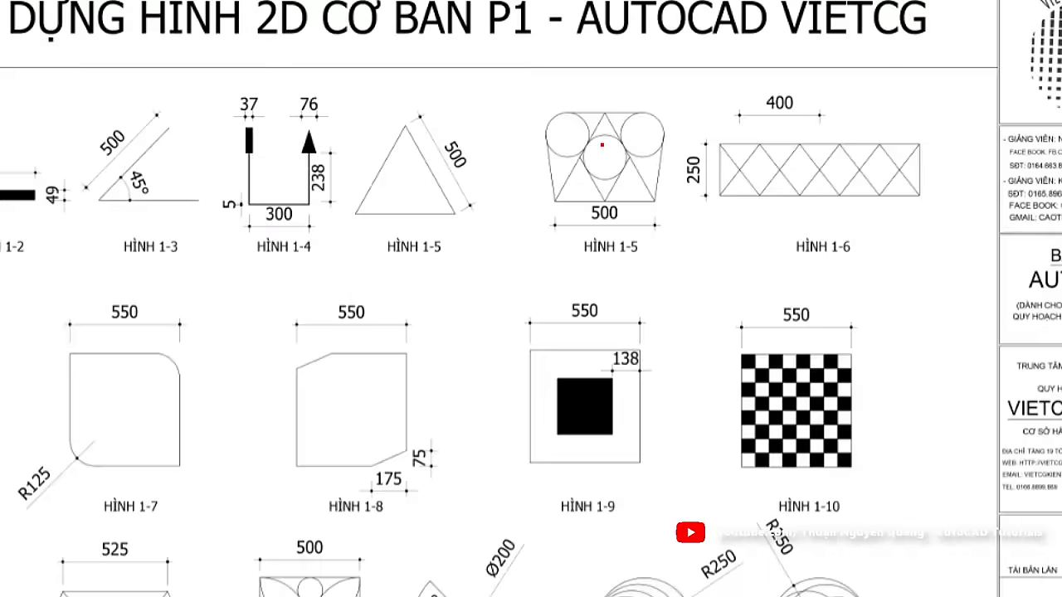
{"action": "scroll", "coordinate": [600, 149], "scroll_direction": "down", "scroll_amount": 2}
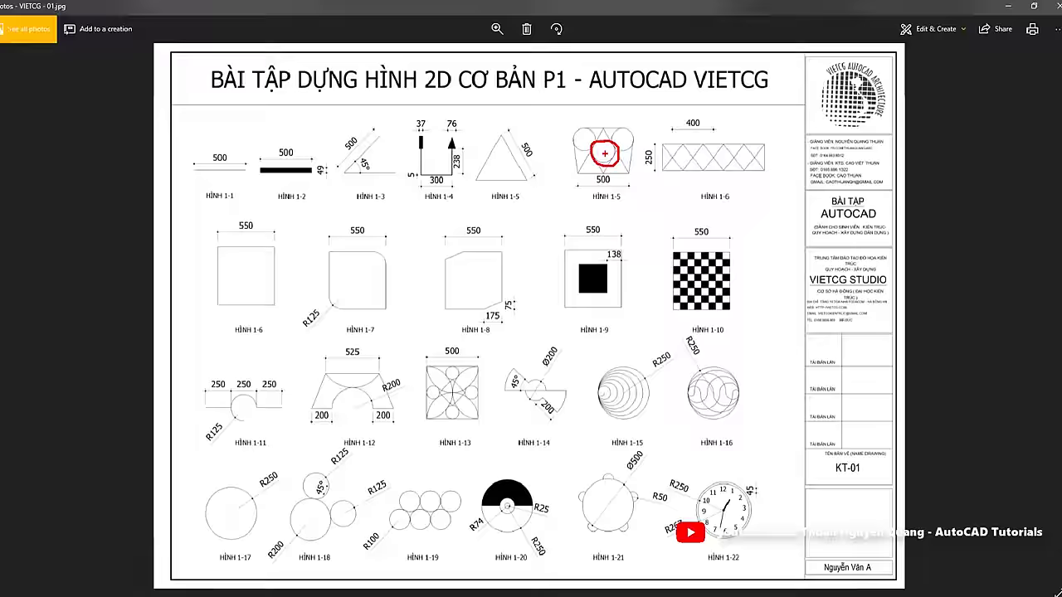
{"action": "key", "text": "alt+Tab"}
{"action": "key", "text": "Escape"}
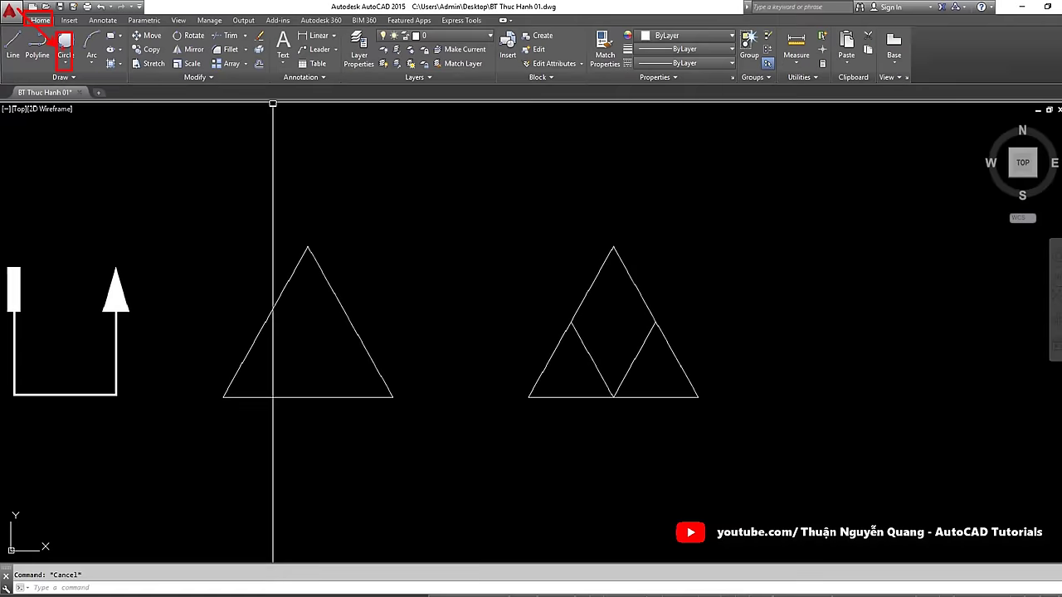
Draw a Tan, Tan, Tan circle touching three sides inside the right-hand triangle
{"action": "left_click", "coordinate": [64, 59]}
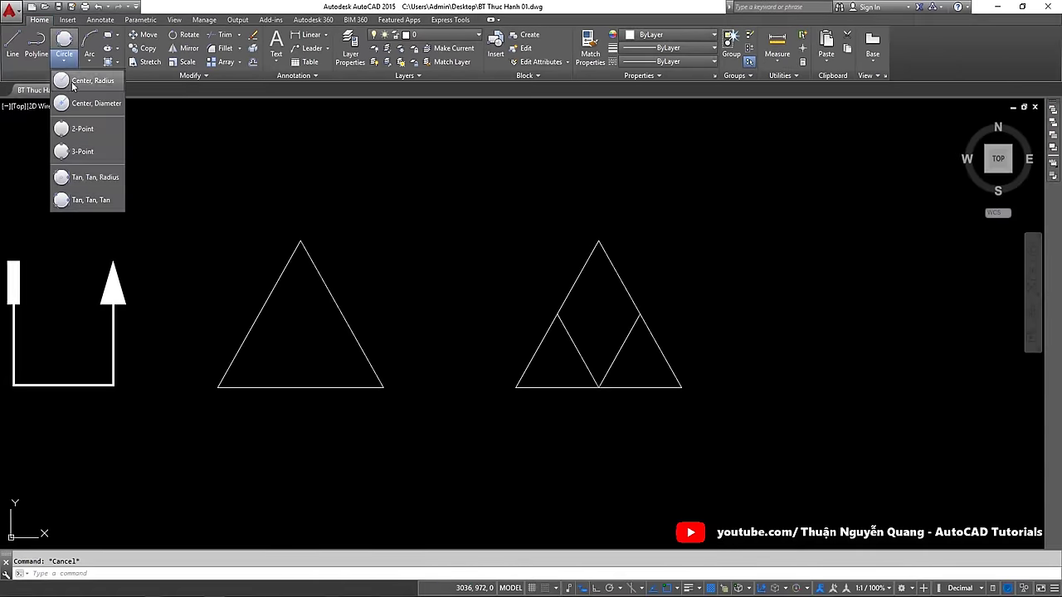
{"action": "left_click", "coordinate": [91, 199]}
{"action": "scroll", "coordinate": [569, 308], "scroll_direction": "up", "scroll_amount": 2}
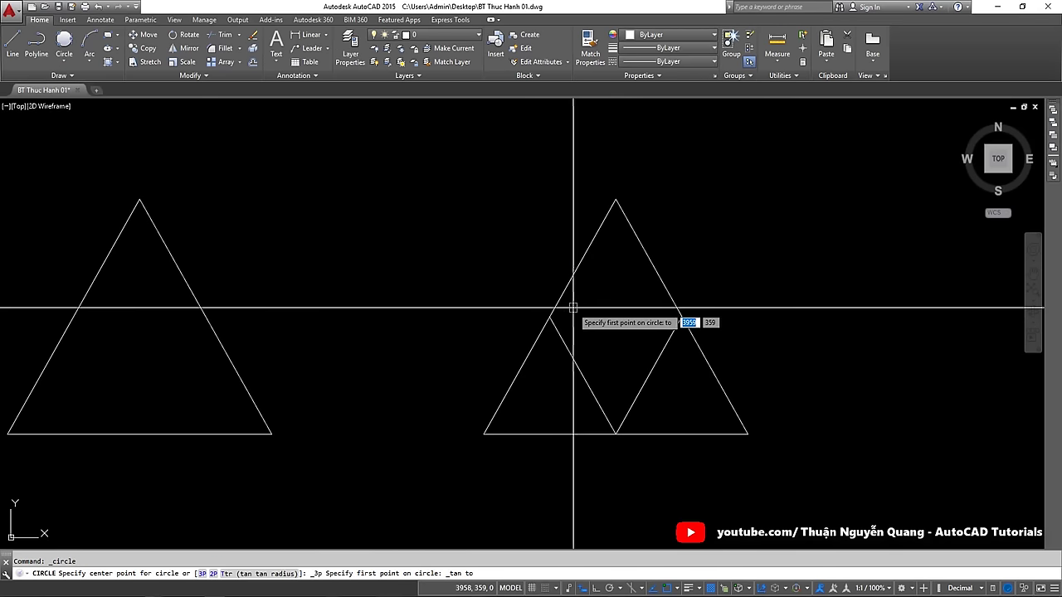
{"action": "left_click", "coordinate": [581, 261]}
{"action": "left_click", "coordinate": [585, 358]}
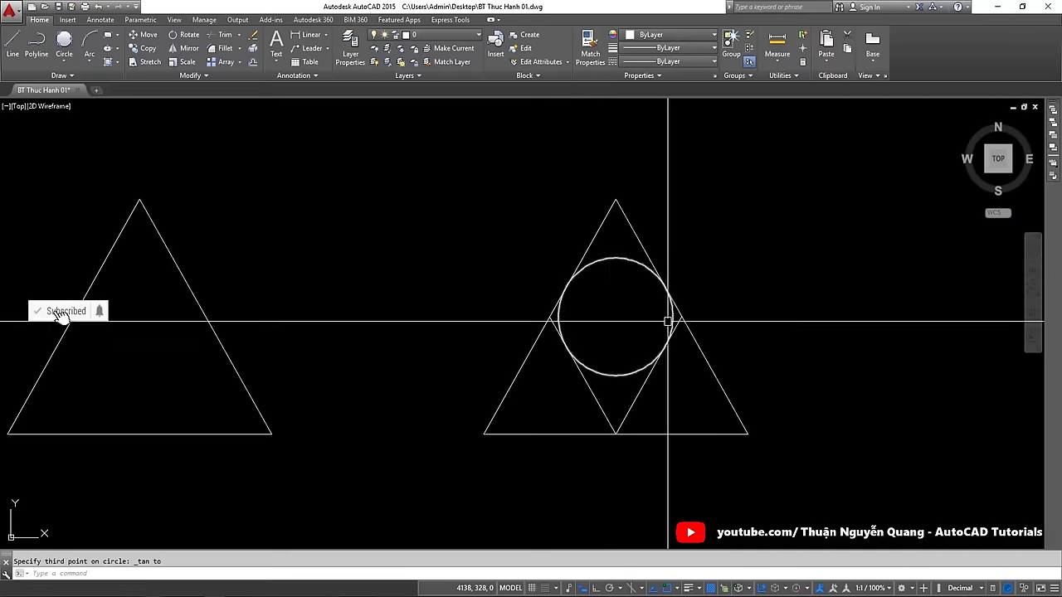
{"action": "left_click", "coordinate": [651, 368]}
{"action": "left_click", "coordinate": [663, 272]}
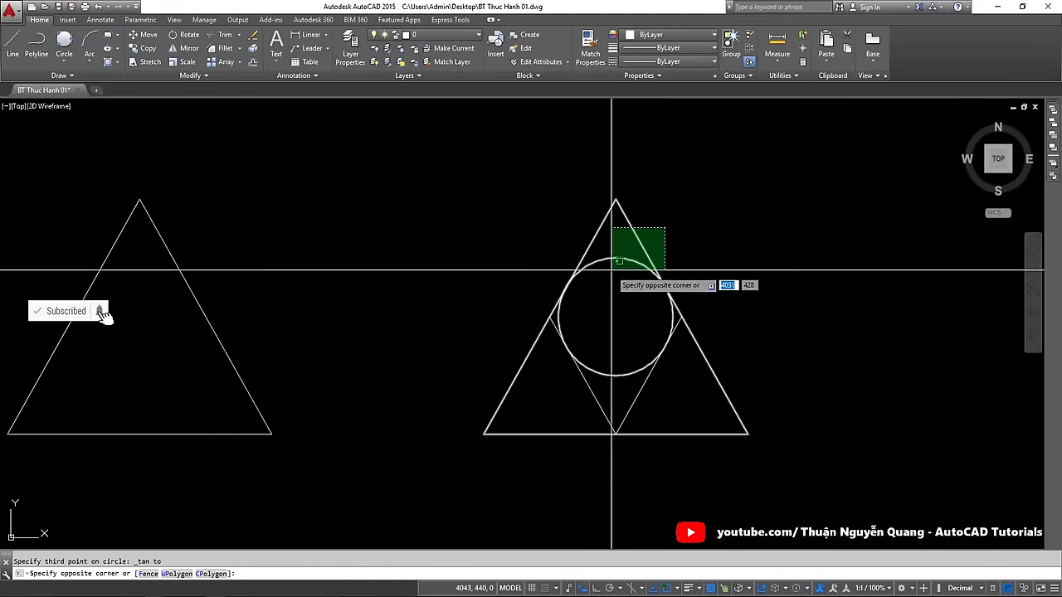
{"action": "left_click", "coordinate": [616, 227]}
{"action": "key", "text": "Escape"}
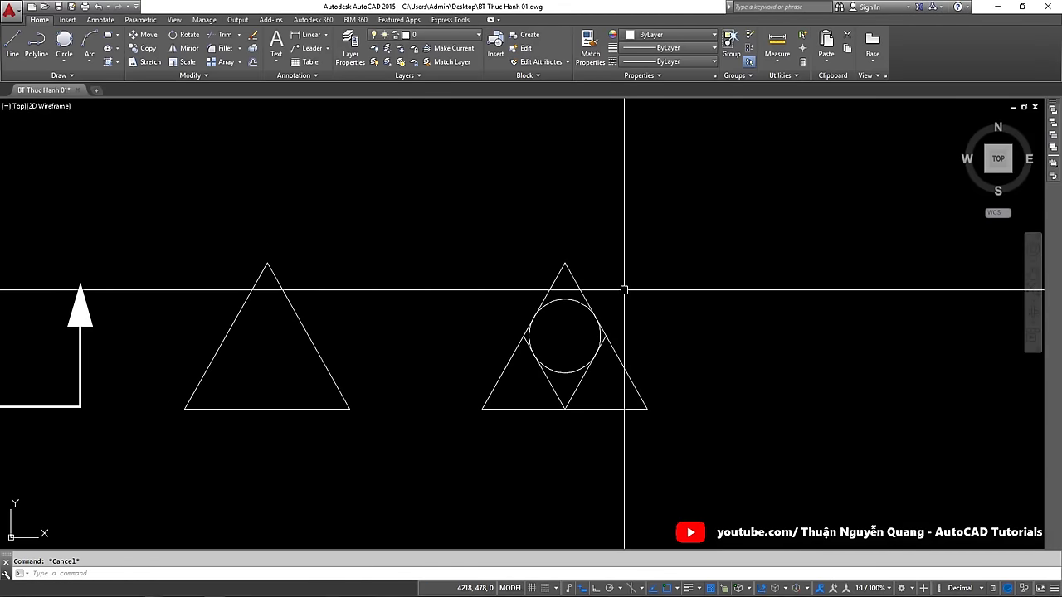
{"action": "key", "text": "Escape"}
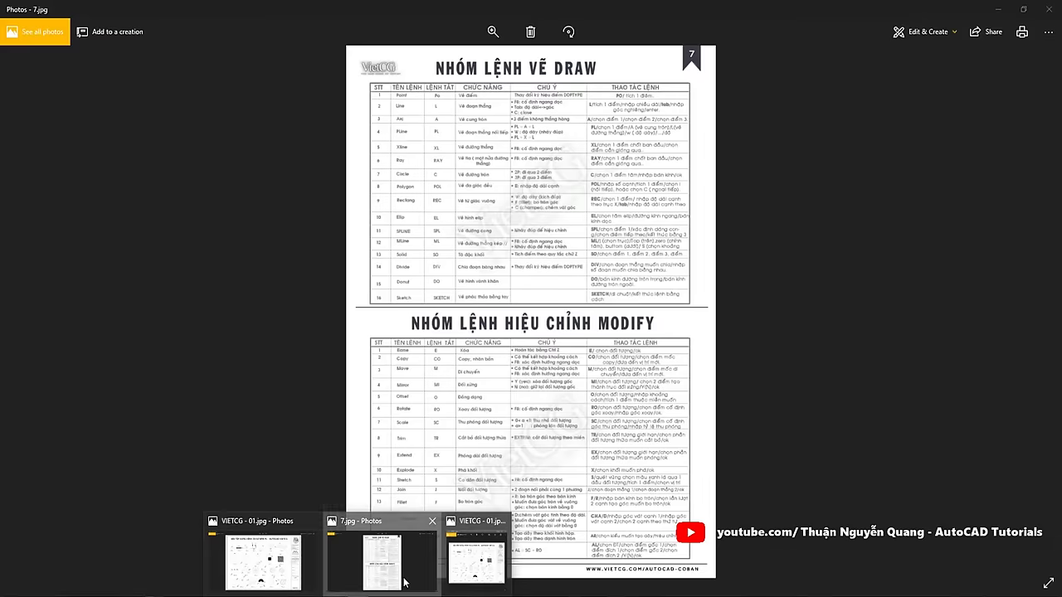
Show the 7.jpg command sheet and mark the Mirror (MI) row in the Modify table
{"action": "left_click", "coordinate": [403, 579]}
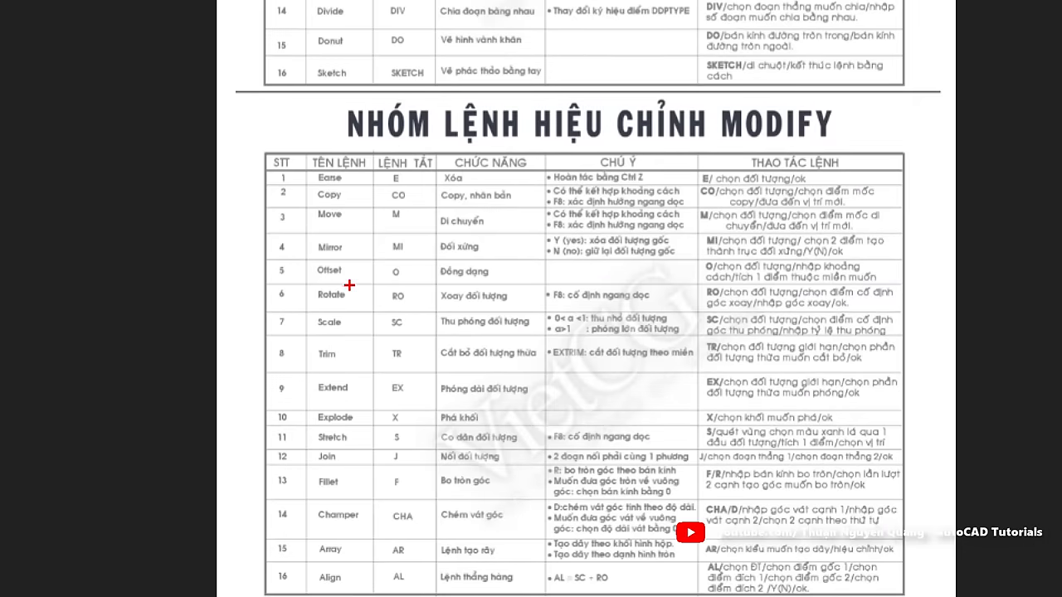
{"action": "left_click_drag", "start_coordinate": [311, 233], "coordinate": [521, 261]}
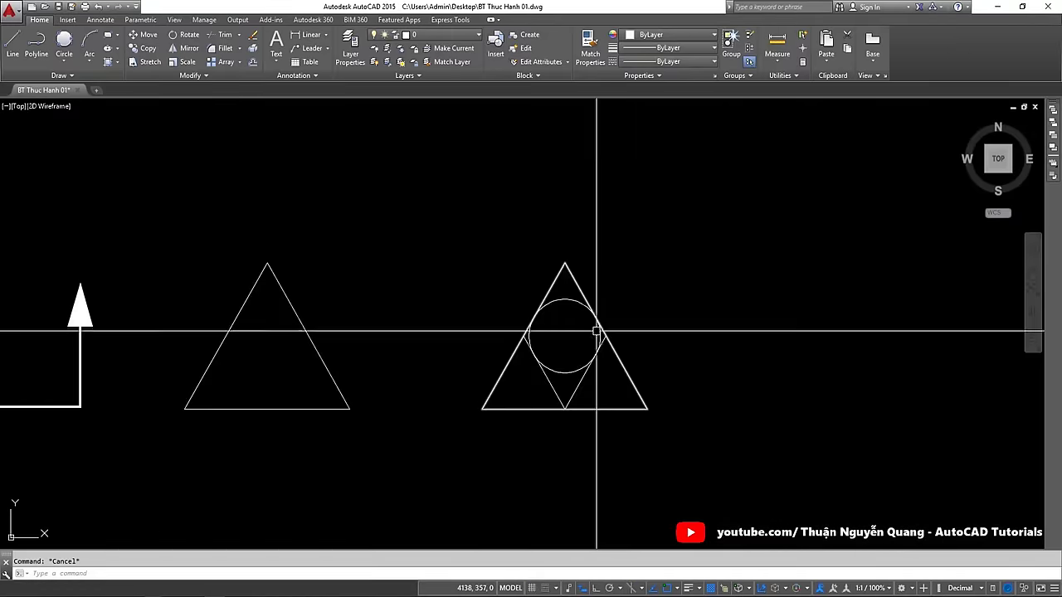
Mirror the inscribed circle across the line from apex to bottom-right corner, keeping the original
{"action": "scroll", "coordinate": [595, 332], "scroll_direction": "up", "scroll_amount": 5}
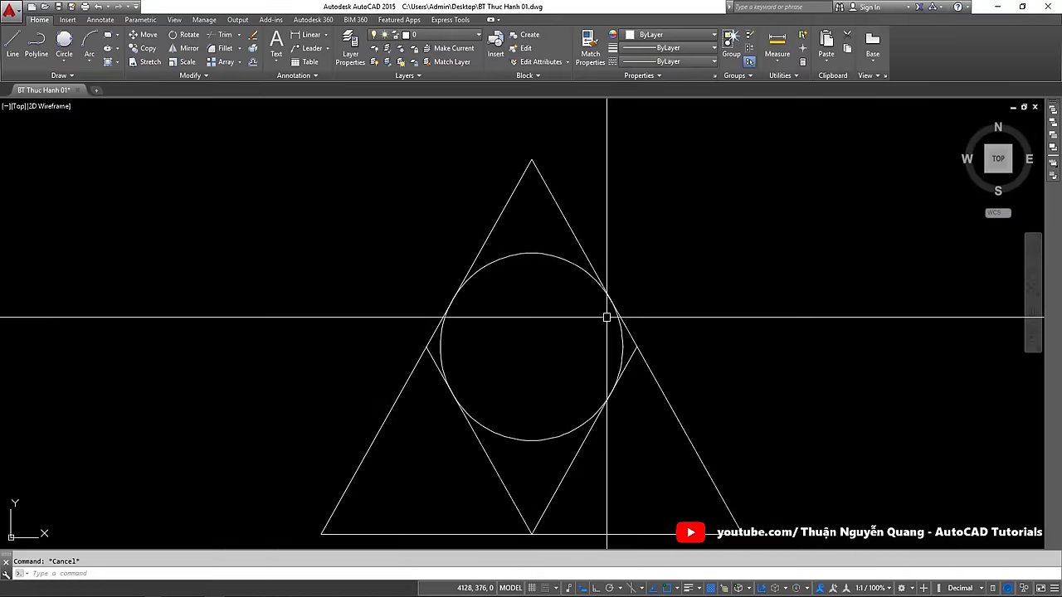
{"action": "scroll", "coordinate": [609, 315], "scroll_direction": "down", "scroll_amount": 2}
{"action": "left_click", "coordinate": [493, 396]}
{"action": "key", "text": "Escape"}
{"action": "left_click", "coordinate": [521, 353]}
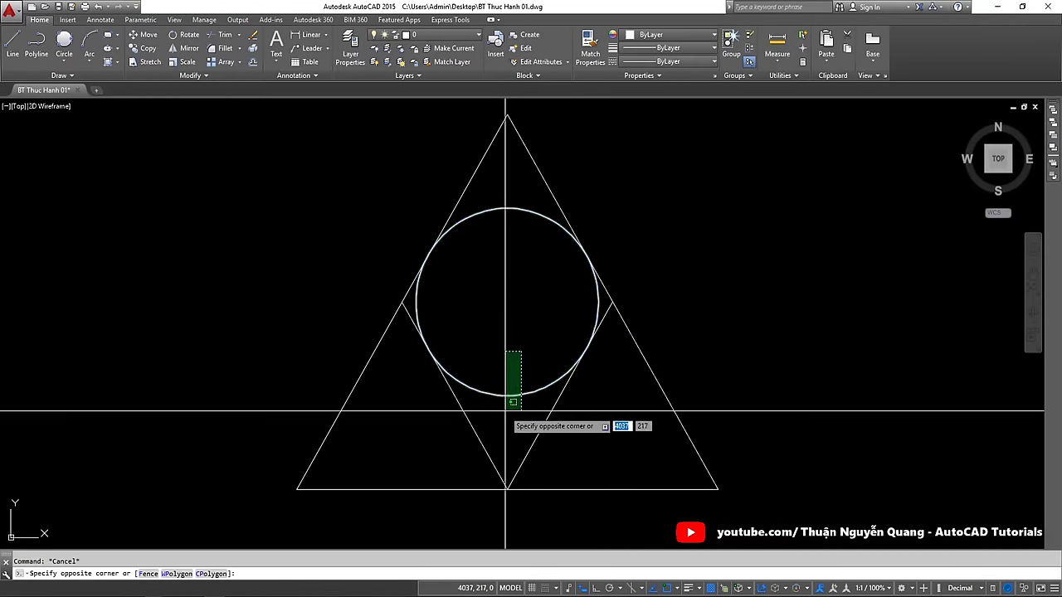
{"action": "left_click", "coordinate": [512, 408]}
{"action": "key", "text": "Return"}
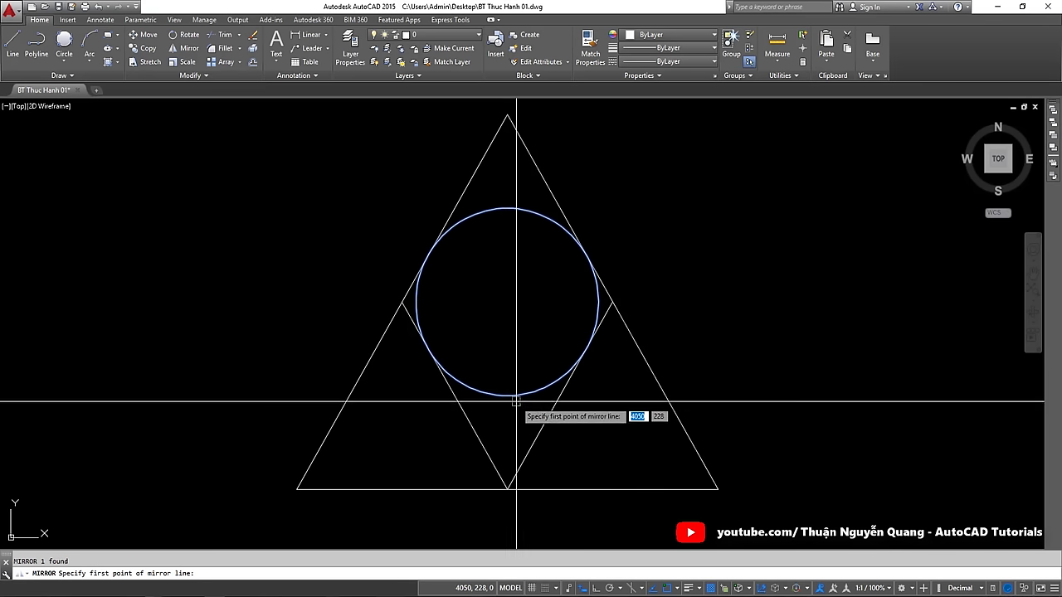
{"action": "scroll", "coordinate": [530, 395], "scroll_direction": "down", "scroll_amount": 2}
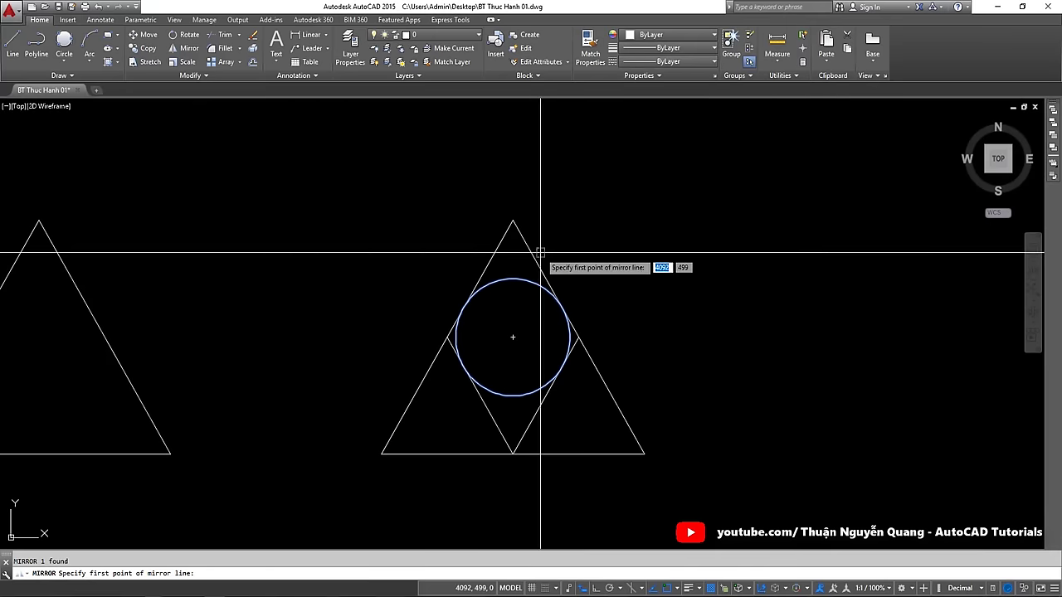
{"action": "left_click", "coordinate": [512, 221]}
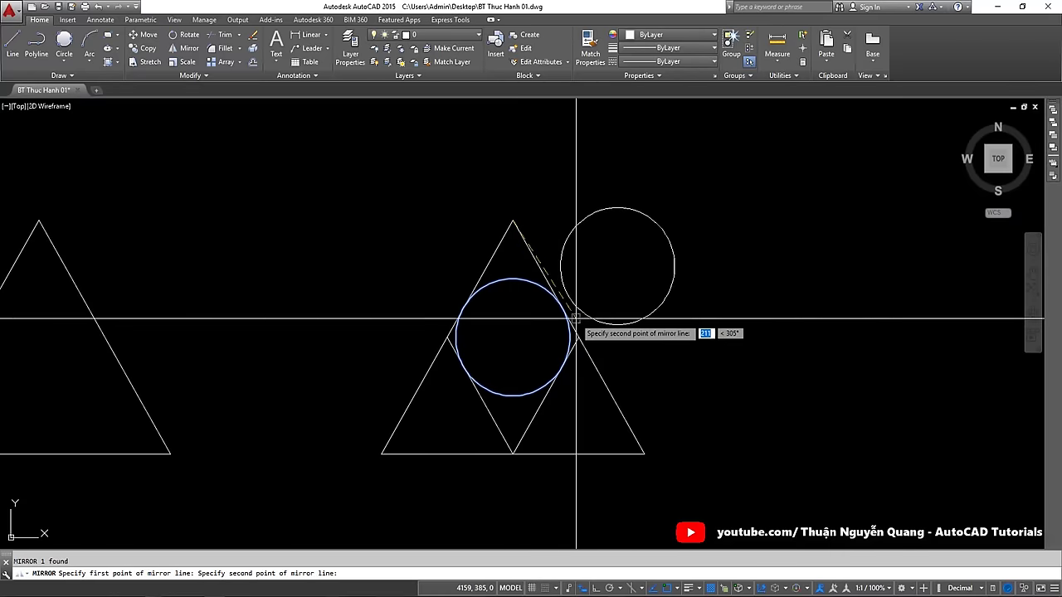
{"action": "left_click", "coordinate": [639, 448]}
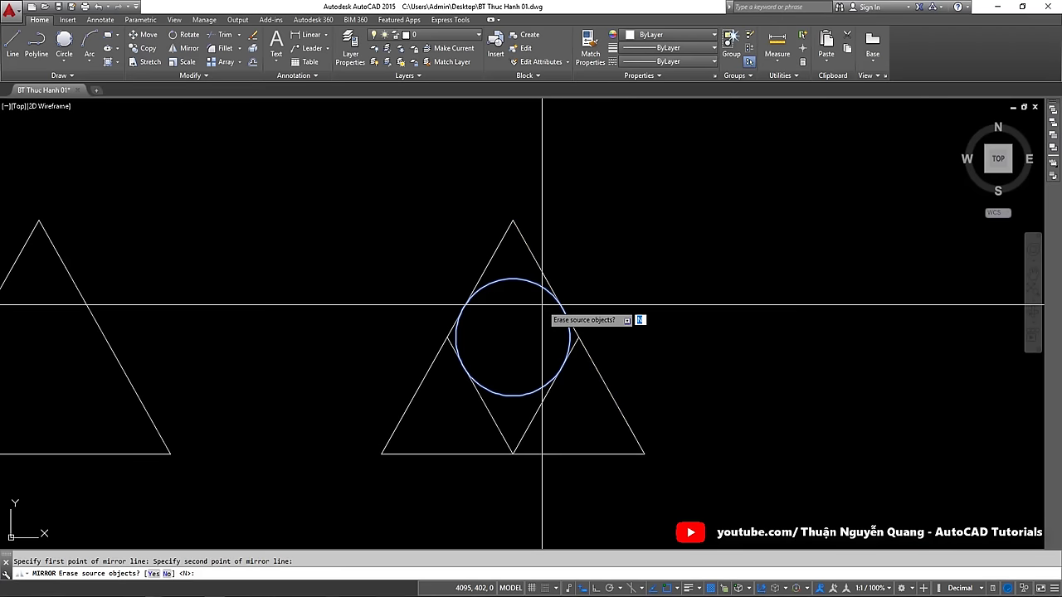
{"action": "key", "text": "Return"}
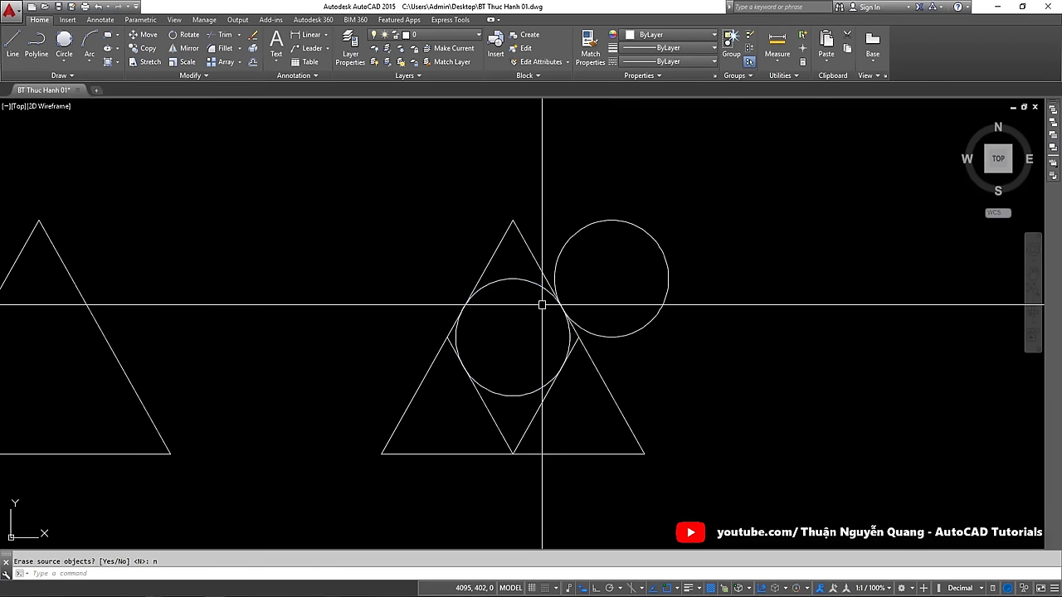
Mirror the circle across the triangle's left side, answering N to keep the original
{"action": "left_click", "coordinate": [519, 267]}
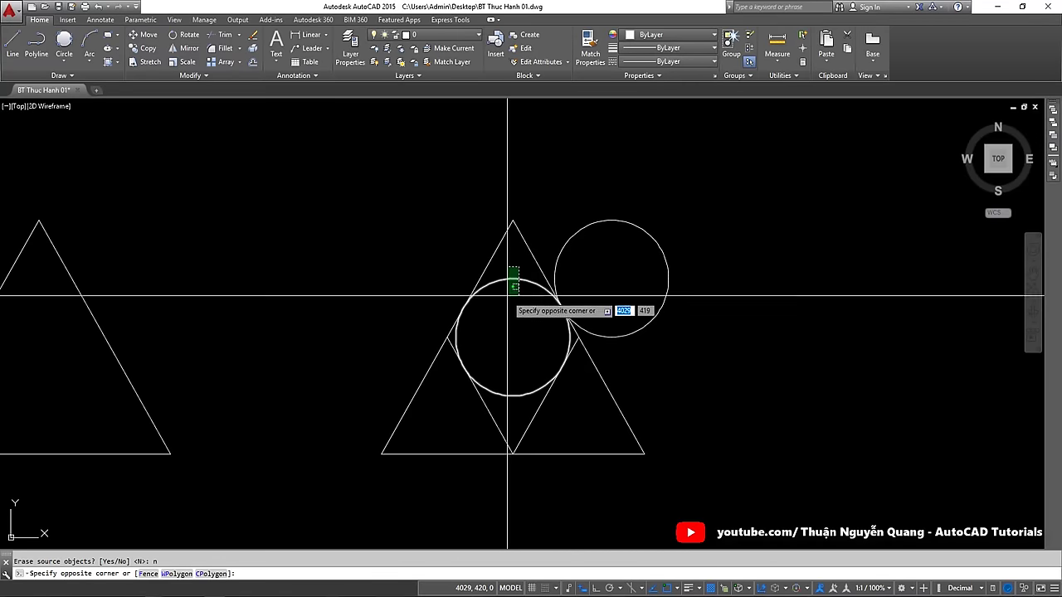
{"action": "left_click", "coordinate": [505, 296]}
{"action": "type", "text": "i"}
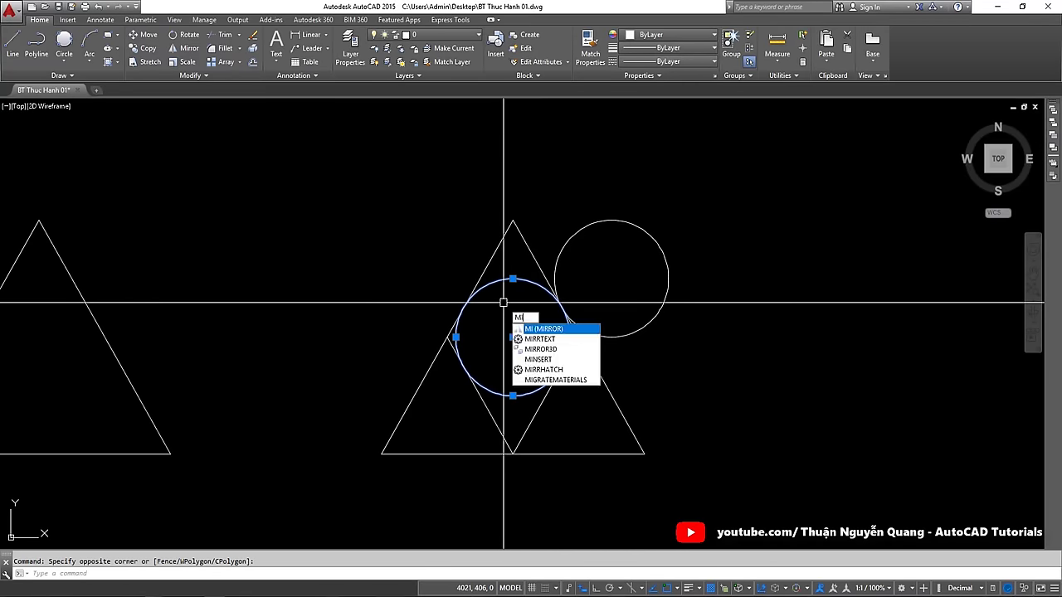
{"action": "key", "text": "Return"}
{"action": "left_click", "coordinate": [418, 383]}
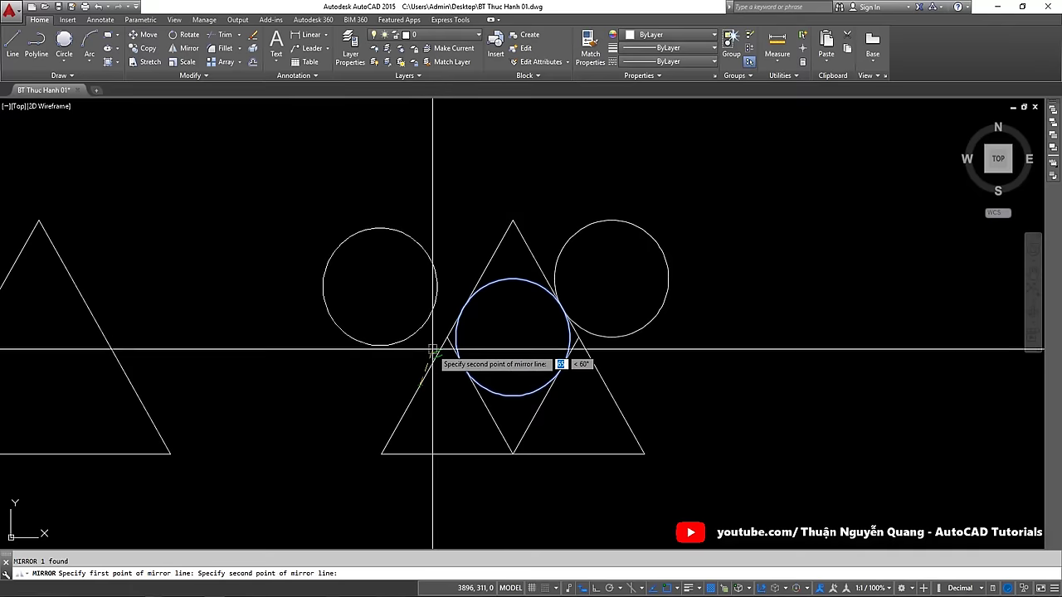
{"action": "left_click", "coordinate": [499, 243]}
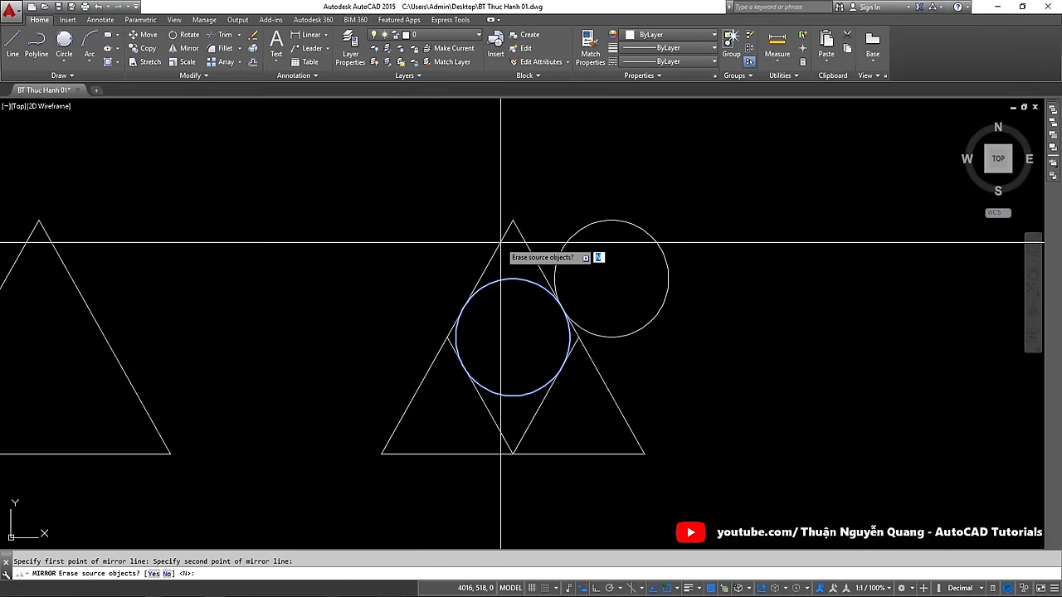
{"action": "type", "text": "n"}
{"action": "key", "text": "Return"}
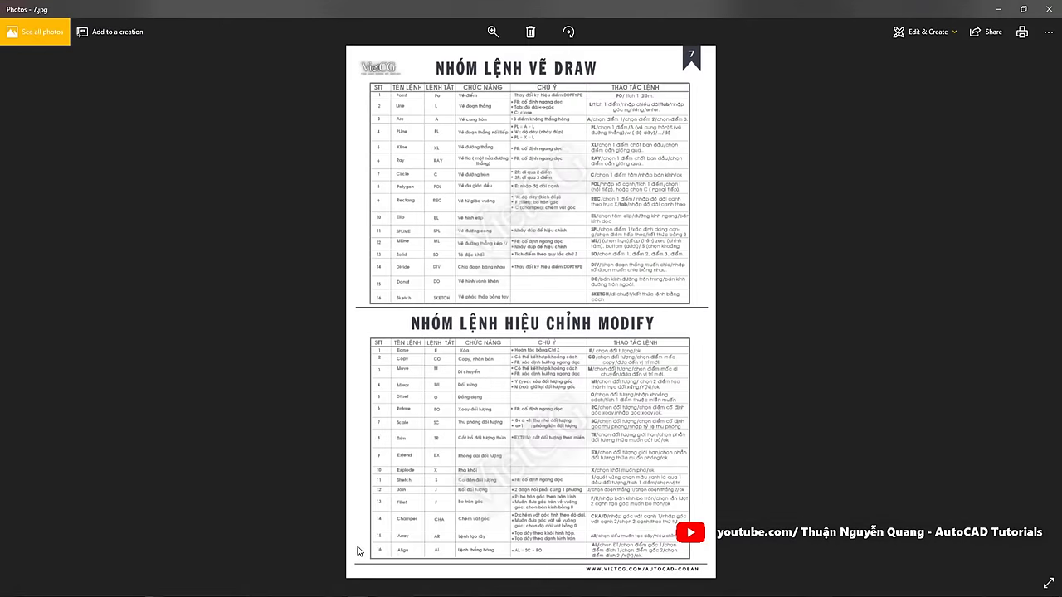
{"action": "left_click", "coordinate": [282, 557]}
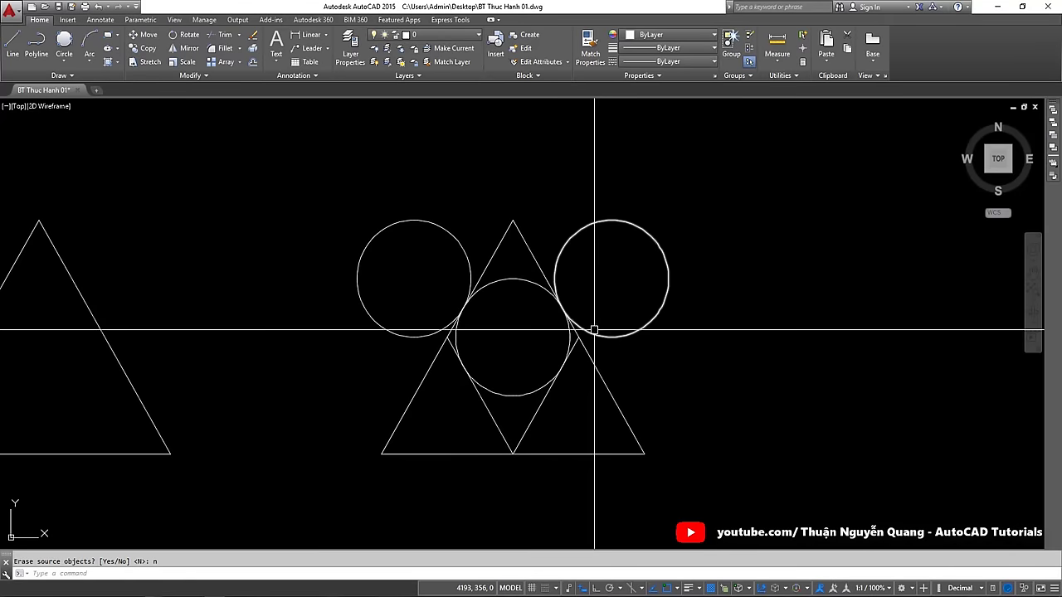
Draw lines from the bottom corners tangent to the outer circles, deleting the faulty left one
{"action": "type", "text": "l"}
{"action": "key", "text": "Return"}
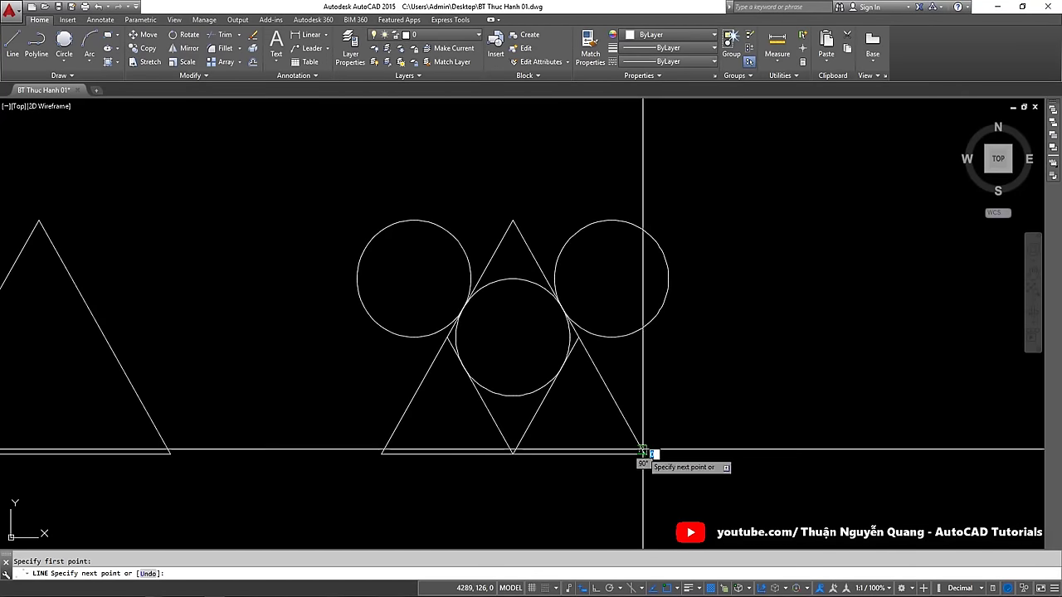
{"action": "left_click", "coordinate": [644, 453]}
{"action": "left_click", "coordinate": [667, 287]}
{"action": "key", "text": "Return"}
{"action": "key", "text": "Return"}
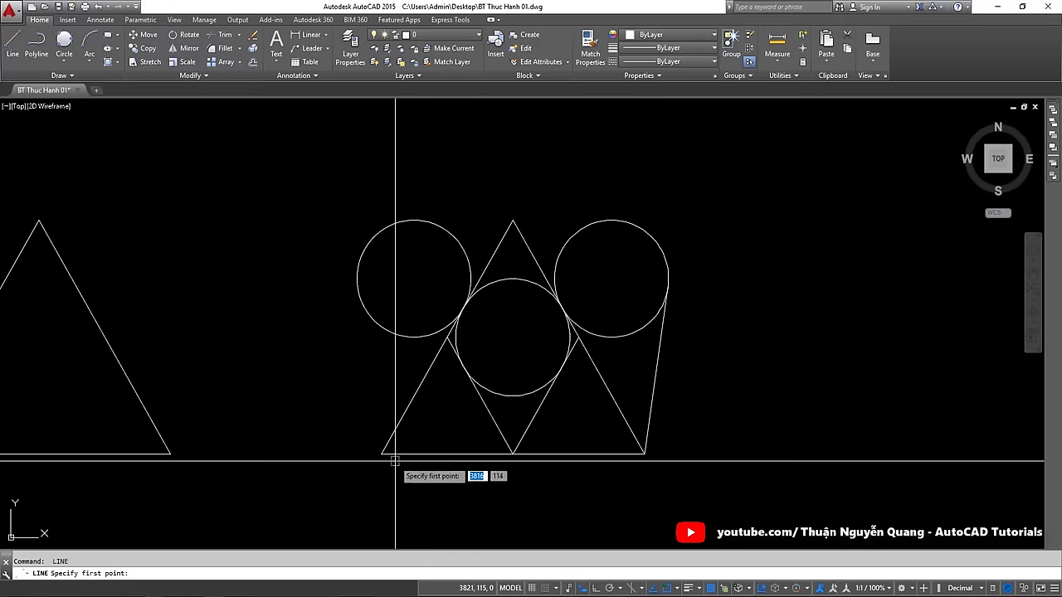
{"action": "left_click", "coordinate": [382, 453]}
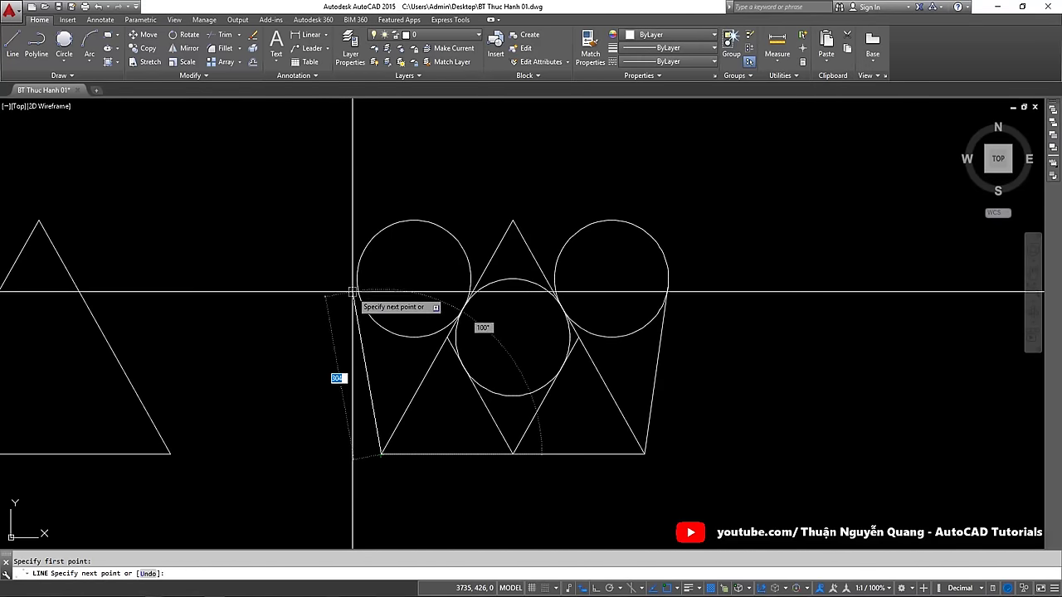
{"action": "left_click", "coordinate": [355, 284]}
{"action": "key", "text": "Escape"}
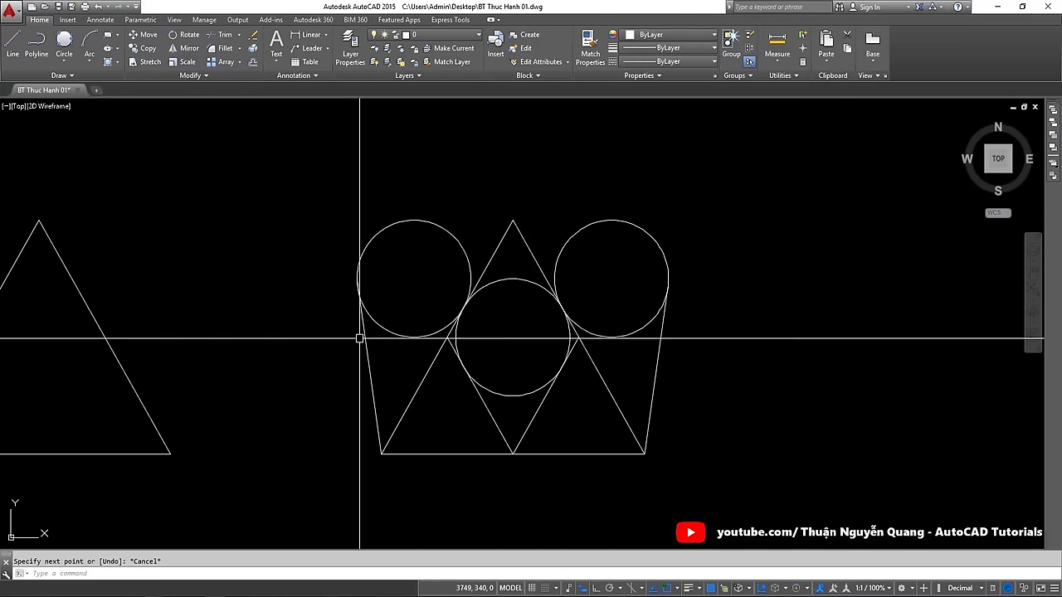
{"action": "left_click", "coordinate": [365, 338]}
{"action": "key", "text": "Delete"}
Redraw the left tangent line and add a line joining the two circles' tops
{"action": "type", "text": "l"}
{"action": "key", "text": "Return"}
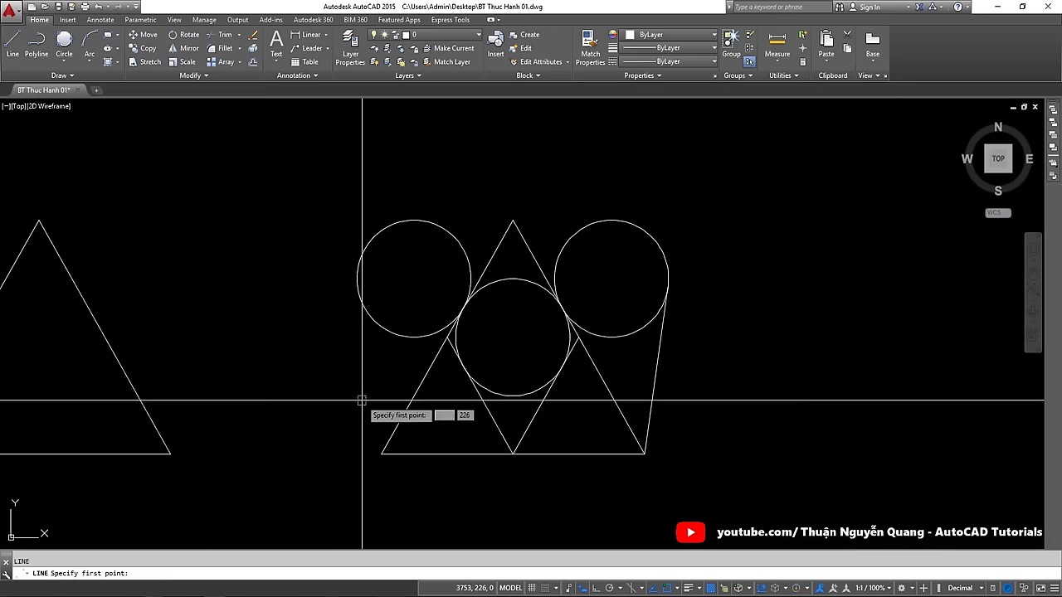
{"action": "left_click", "coordinate": [381, 453]}
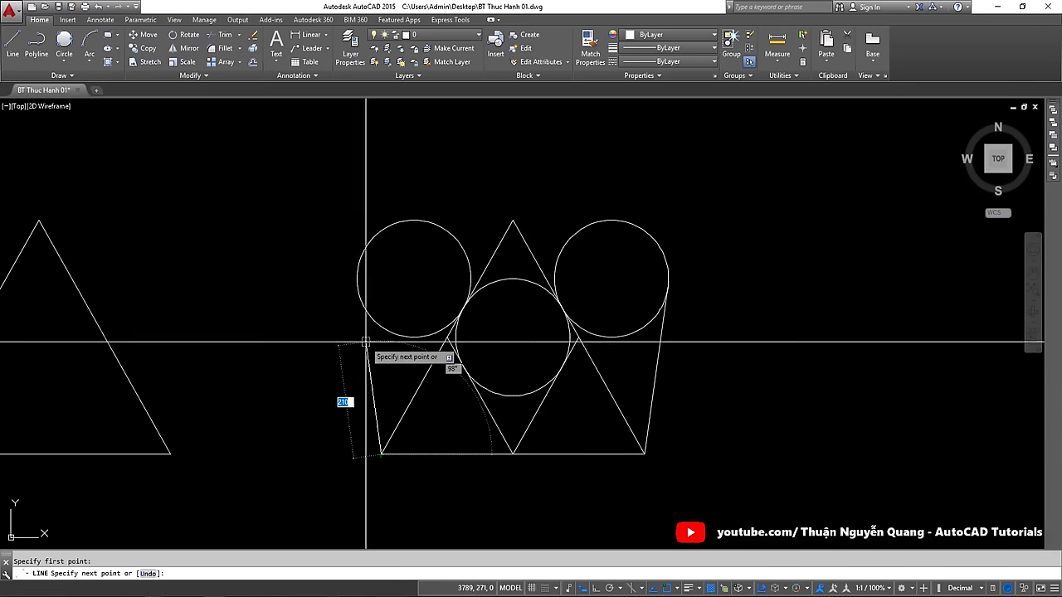
{"action": "left_click", "coordinate": [355, 292]}
{"action": "key", "text": "Escape"}
{"action": "key", "text": "Return"}
{"action": "left_click", "coordinate": [413, 221]}
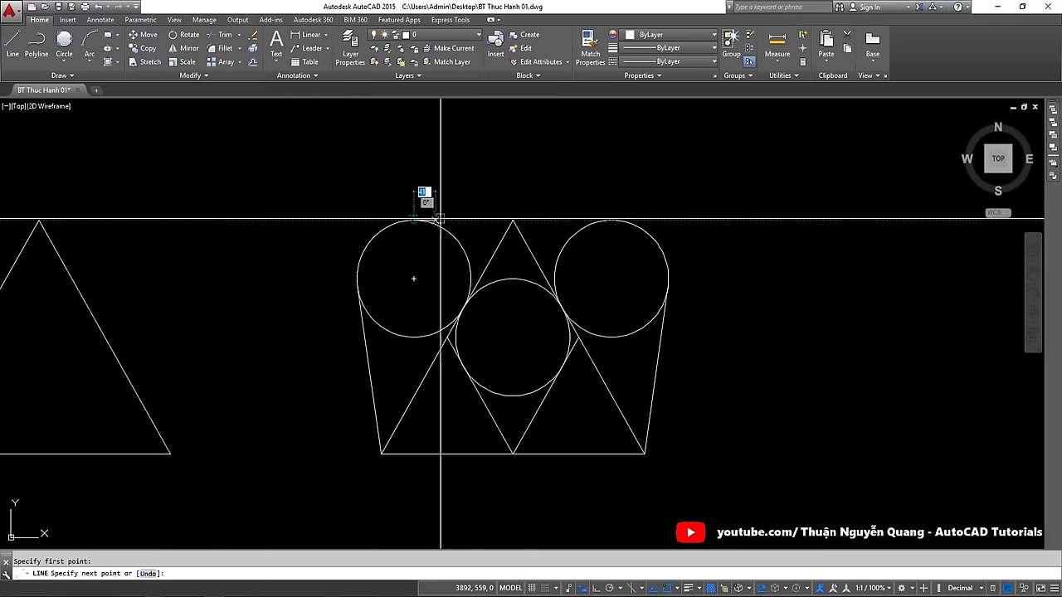
{"action": "left_click", "coordinate": [612, 221]}
{"action": "scroll", "coordinate": [627, 221], "scroll_direction": "down", "scroll_amount": 2}
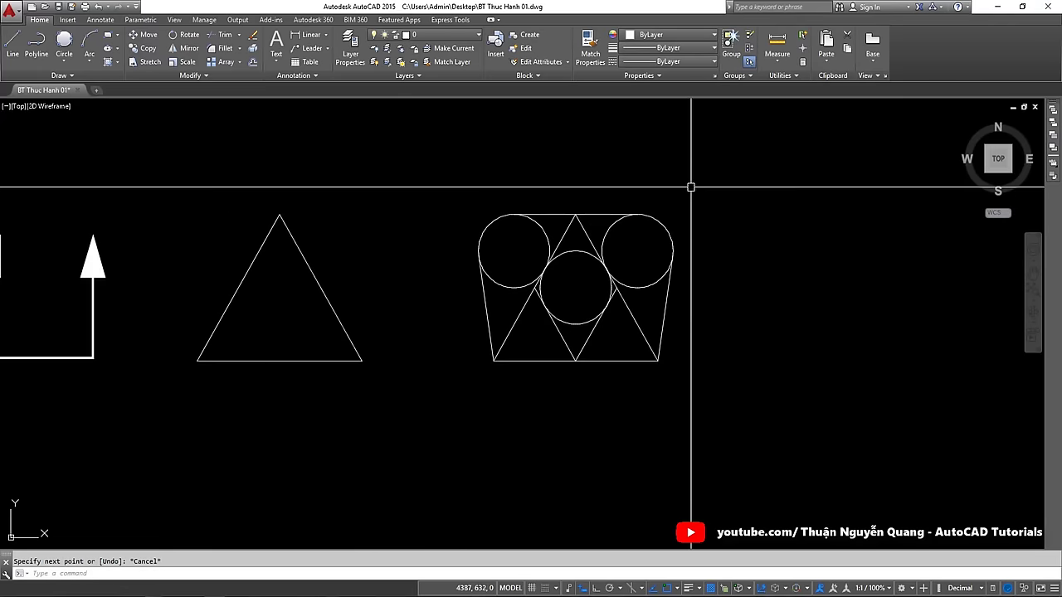
{"action": "scroll", "coordinate": [688, 162], "scroll_direction": "up", "scroll_amount": 2}
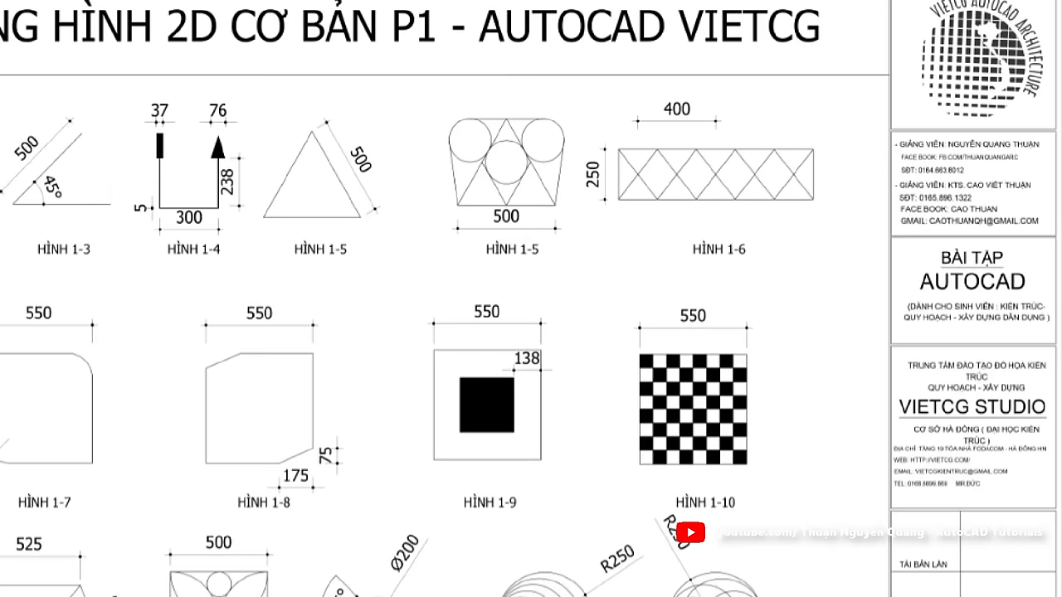
{"action": "left_click_drag", "start_coordinate": [623, 151], "coordinate": [817, 206]}
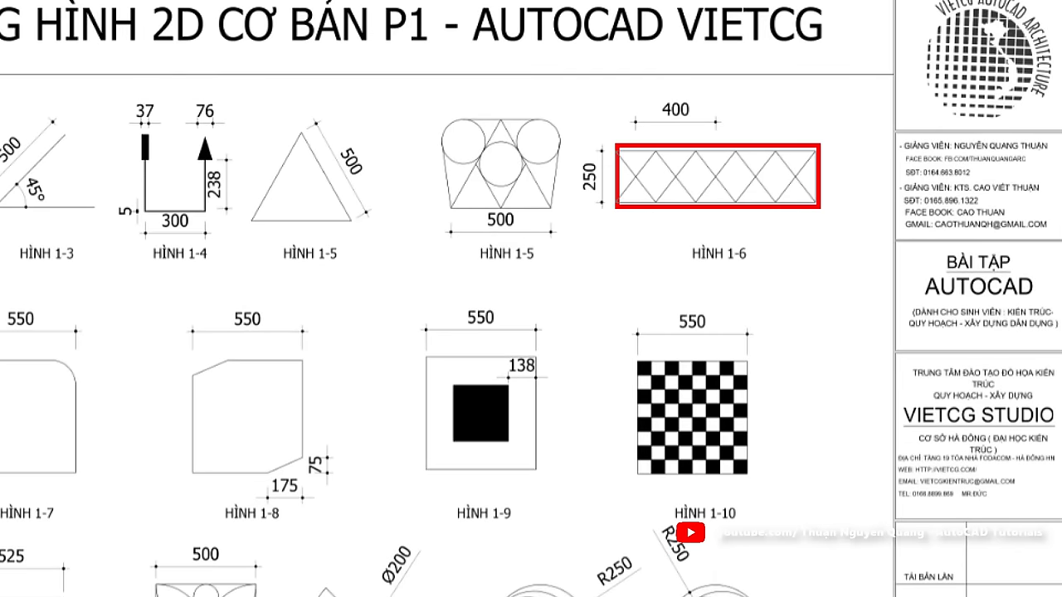
{"action": "key", "text": "Escape"}
{"action": "key", "text": "ctrl+1"}
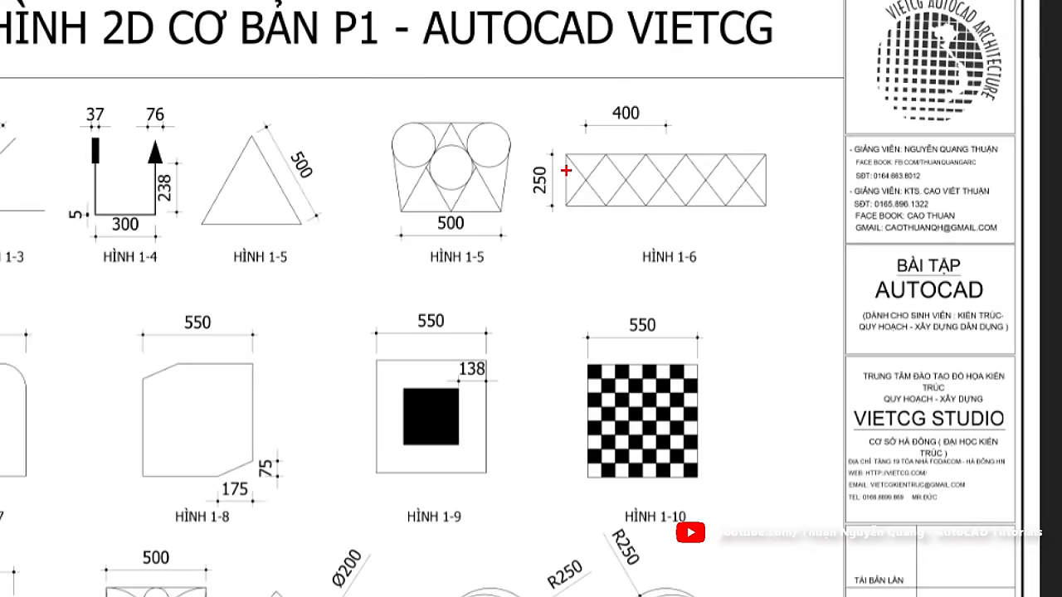
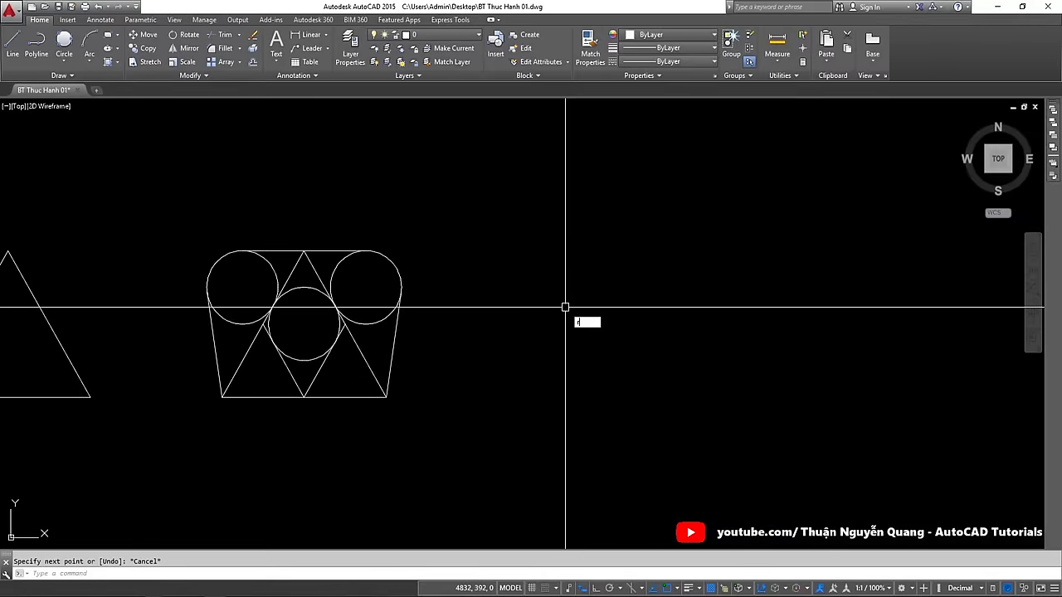
Draw a 1000 by 250 rectangle
{"action": "key", "text": "Return"}
{"action": "left_click", "coordinate": [512, 254]}
{"action": "type", "text": "1000"}
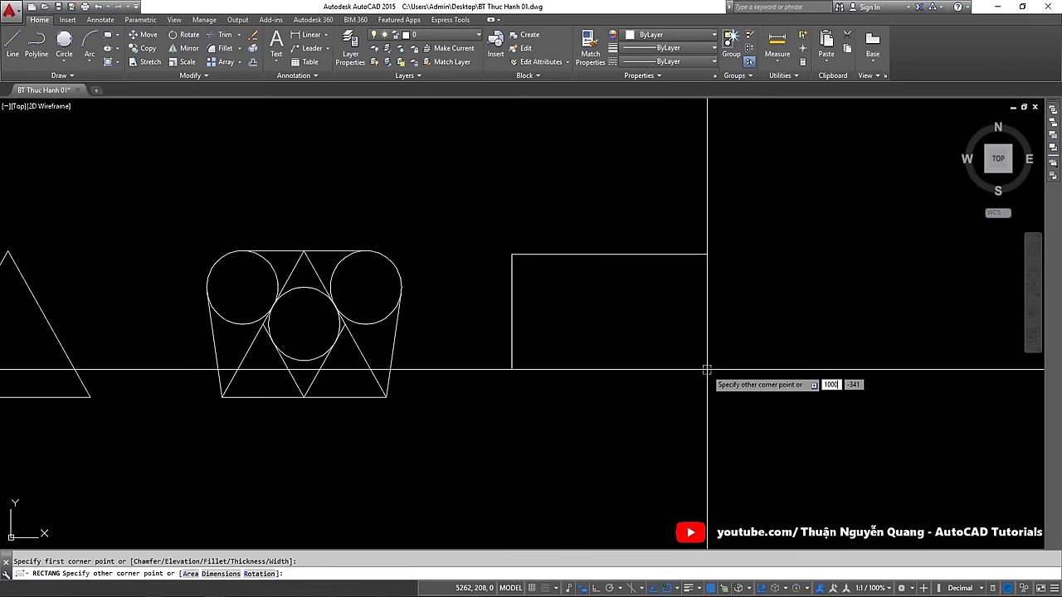
{"action": "key", "text": "Tab"}
{"action": "type", "text": "250"}
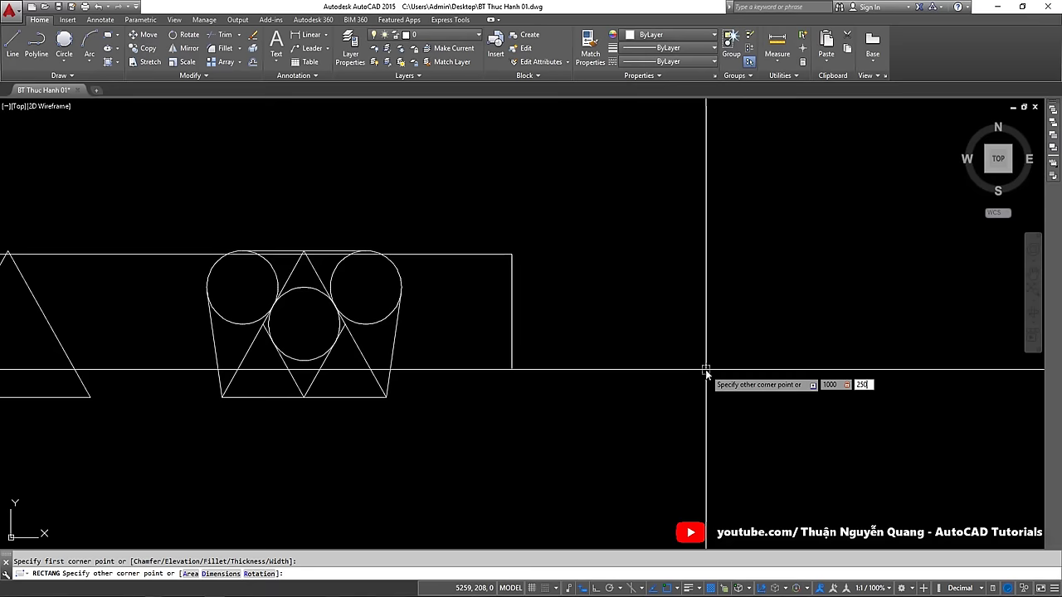
{"action": "key", "text": "Return"}
Move the rectangle beside the circles-and-triangles figure, then bring up the reference sheet
{"action": "left_click", "coordinate": [706, 350]}
{"action": "left_click", "coordinate": [636, 216]}
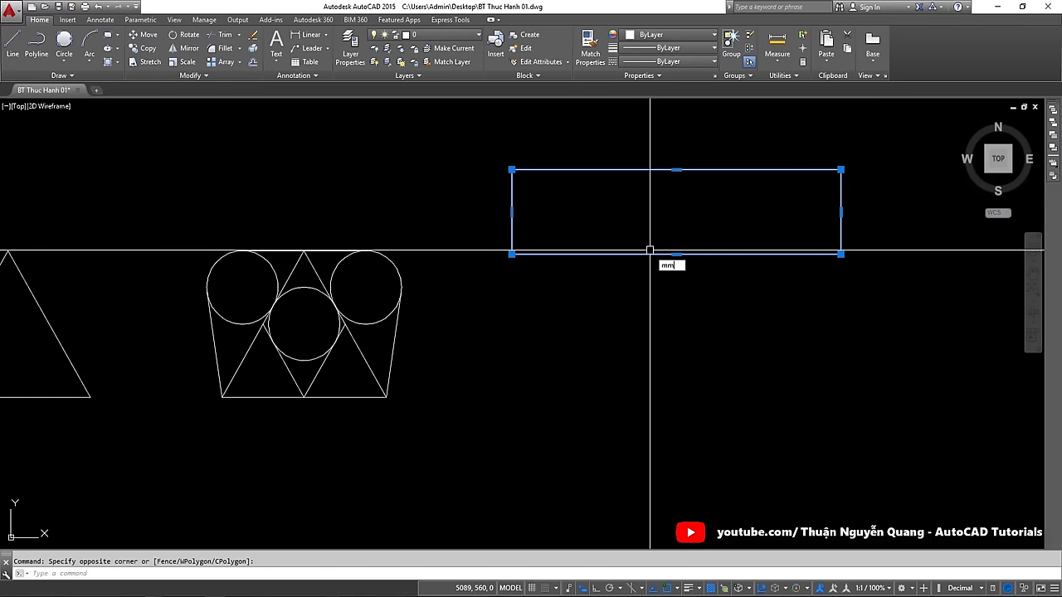
{"action": "key", "text": "Return"}
{"action": "left_click", "coordinate": [679, 209]}
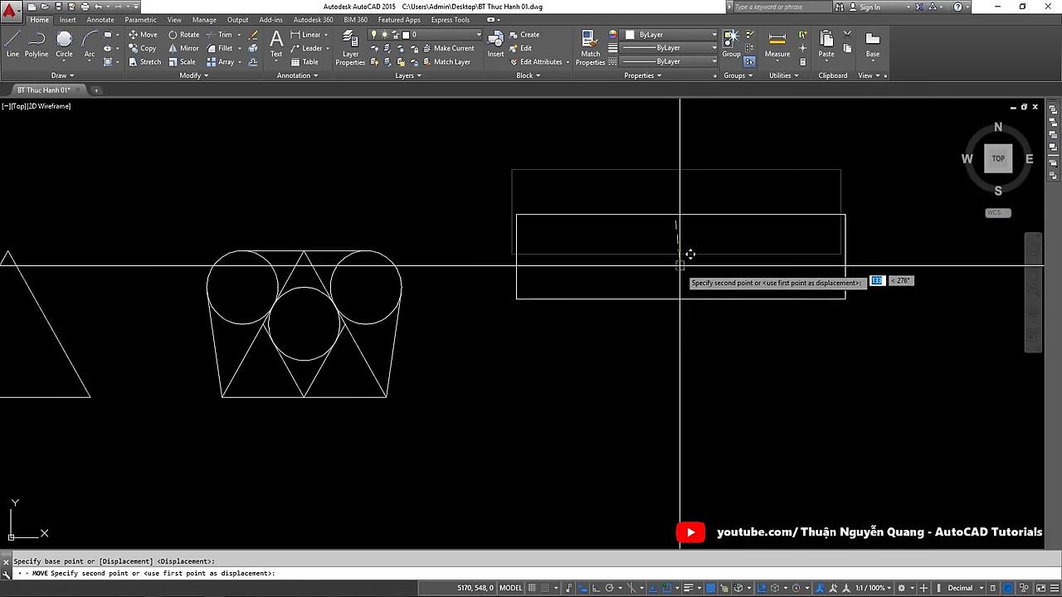
{"action": "scroll", "coordinate": [647, 317], "scroll_direction": "down", "scroll_amount": 4}
{"action": "scroll", "coordinate": [580, 351], "scroll_direction": "up", "scroll_amount": 2}
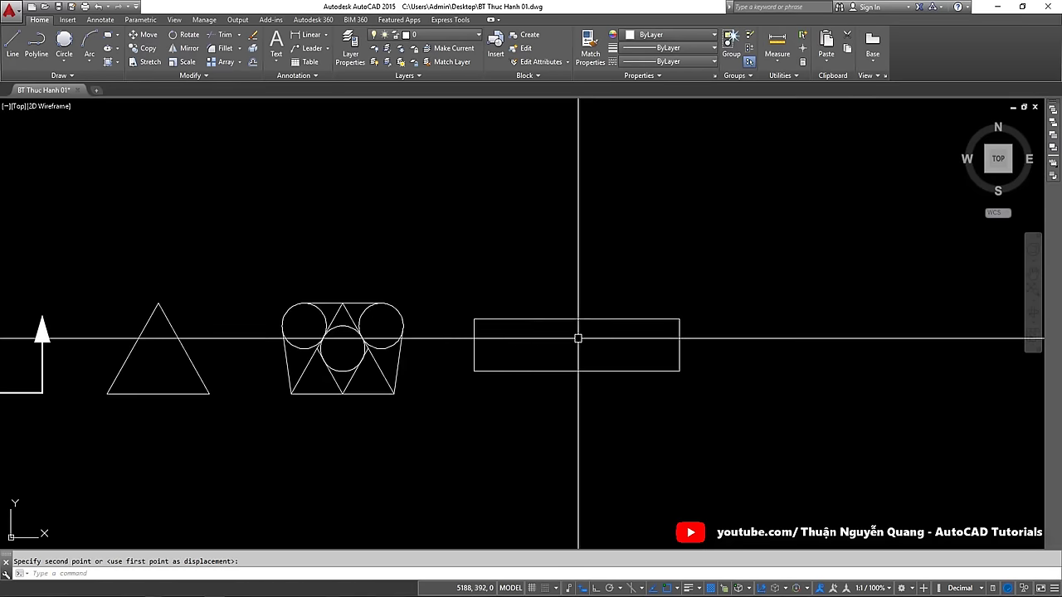
{"action": "key", "text": "alt+Tab"}
{"action": "scroll", "coordinate": [697, 141], "scroll_direction": "up", "scroll_amount": 2}
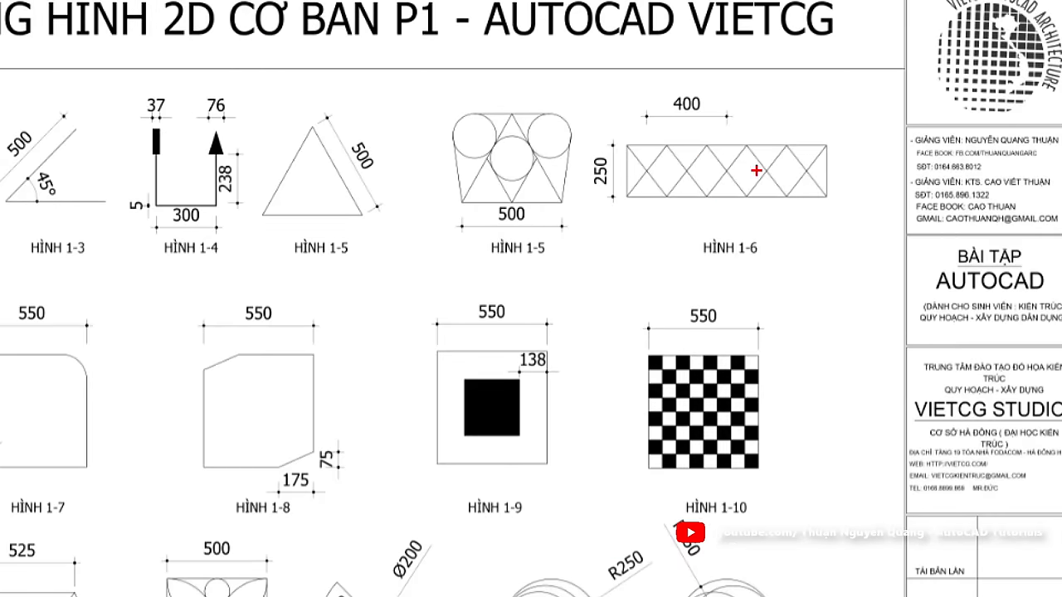
Draw a red box around each of the five crossed cells of Hình 1-6
{"action": "left_click_drag", "start_coordinate": [628, 147], "coordinate": [666, 199]}
{"action": "left_click_drag", "start_coordinate": [665, 144], "coordinate": [701, 197]}
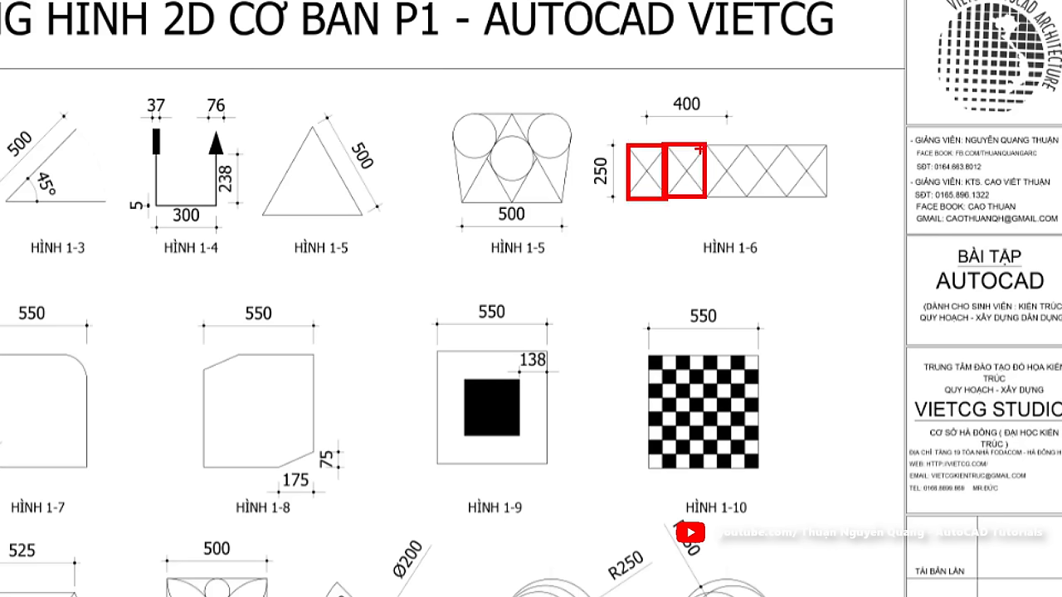
{"action": "left_click_drag", "start_coordinate": [703, 144], "coordinate": [748, 200]}
{"action": "left_click_drag", "start_coordinate": [743, 141], "coordinate": [783, 199]}
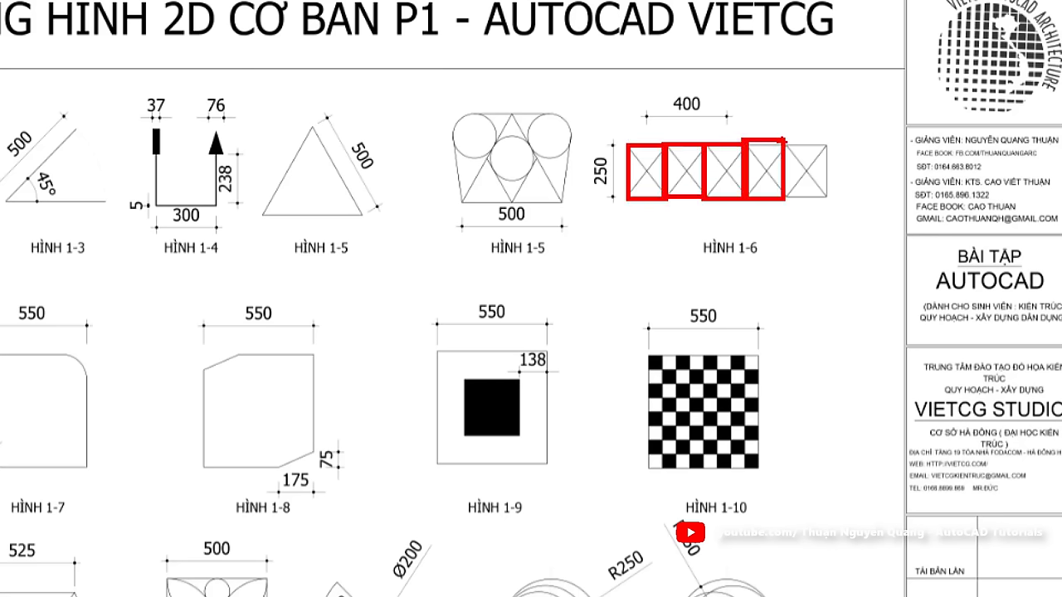
{"action": "left_click_drag", "start_coordinate": [784, 139], "coordinate": [831, 197]}
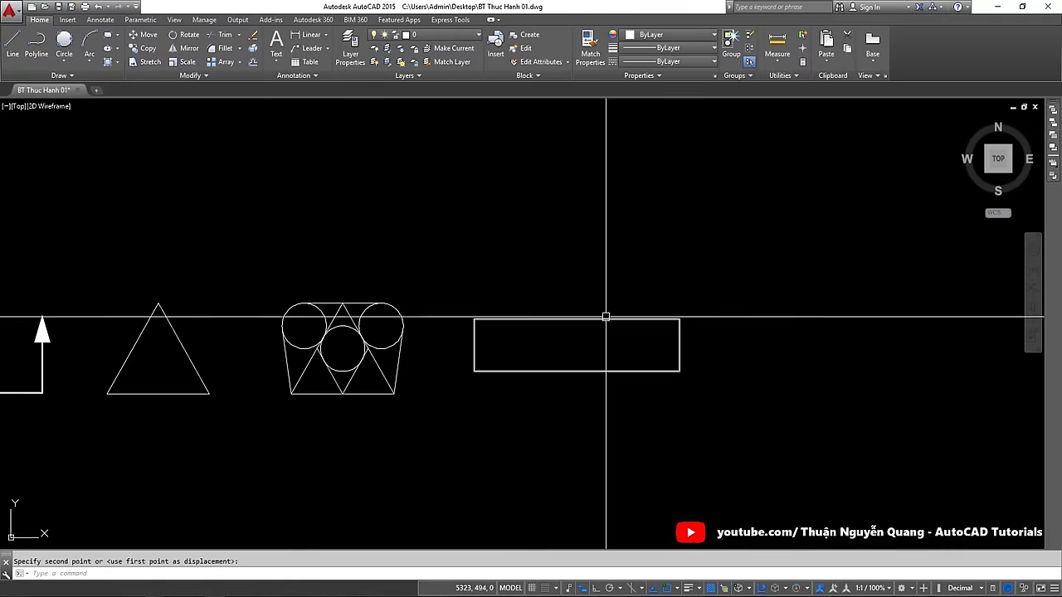
Explode the 1000 by 250 rectangle into separate edge lines with X
{"action": "left_click", "coordinate": [605, 319]}
{"action": "left_click", "coordinate": [568, 341]}
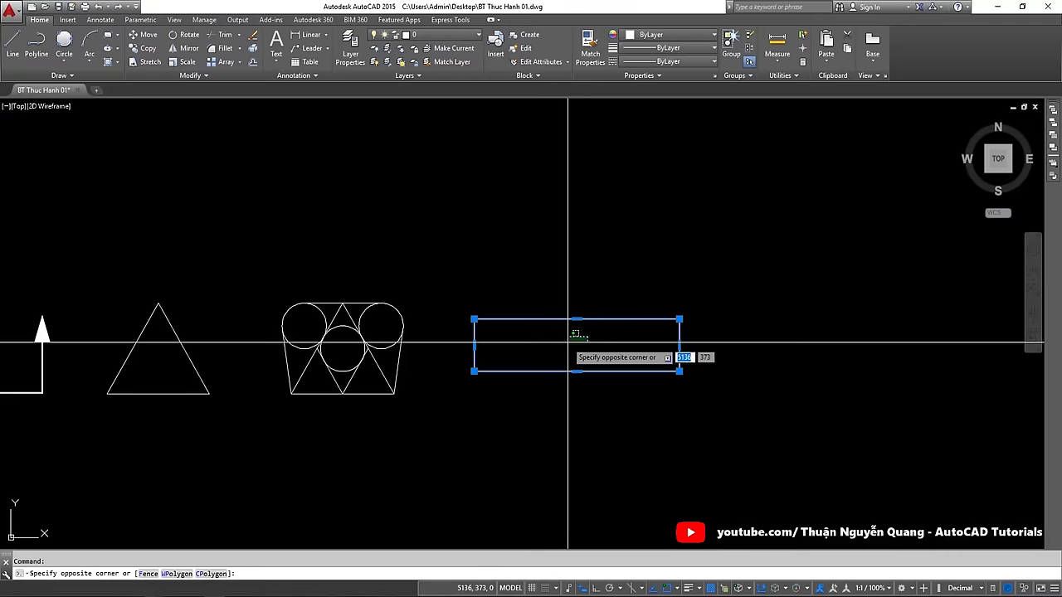
{"action": "scroll", "coordinate": [568, 340], "scroll_direction": "up", "scroll_amount": 2}
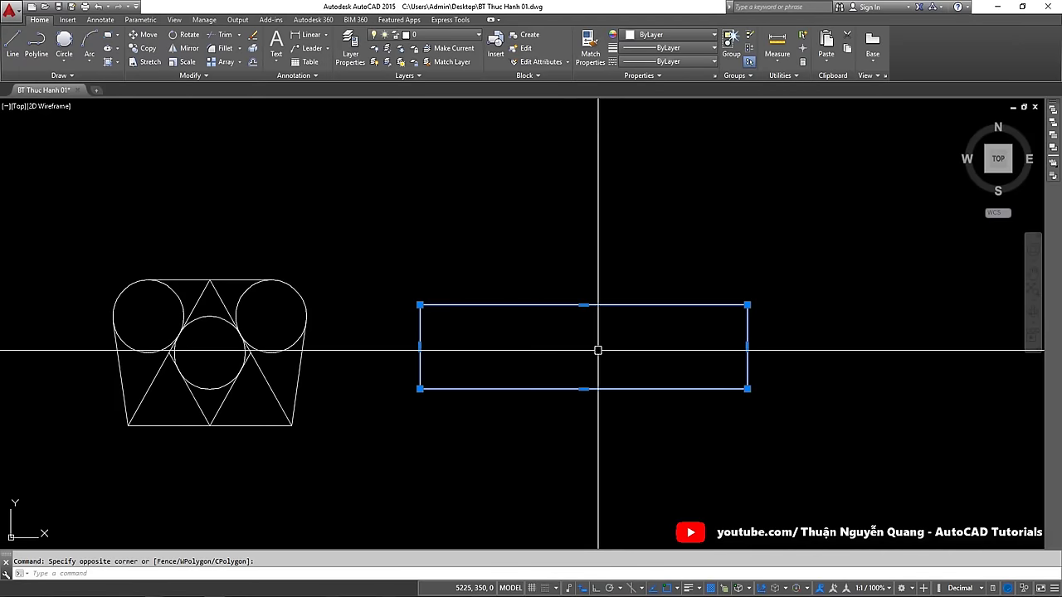
{"action": "type", "text": "x"}
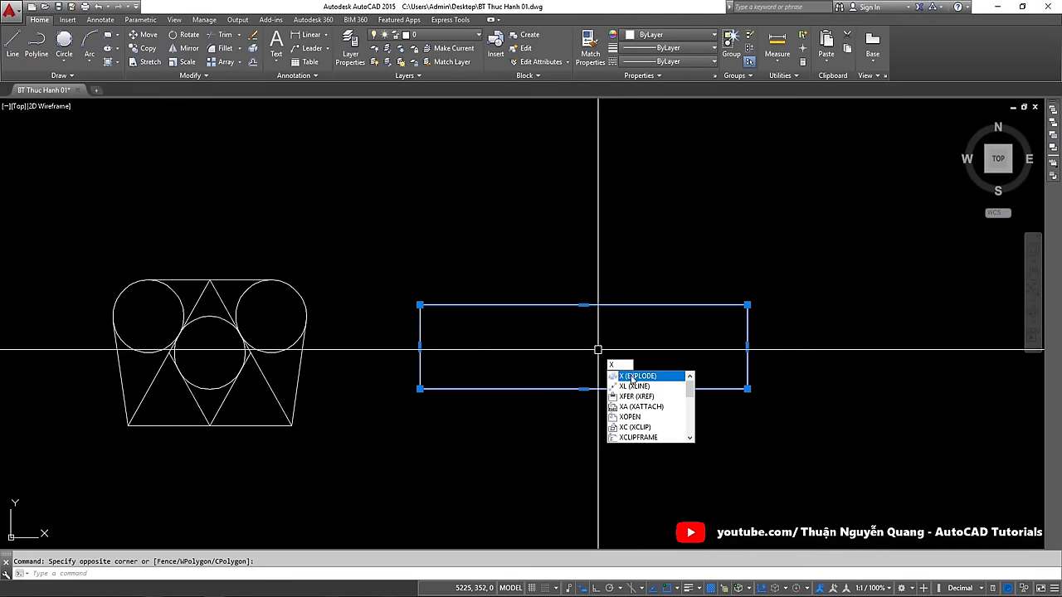
{"action": "key", "text": "Return"}
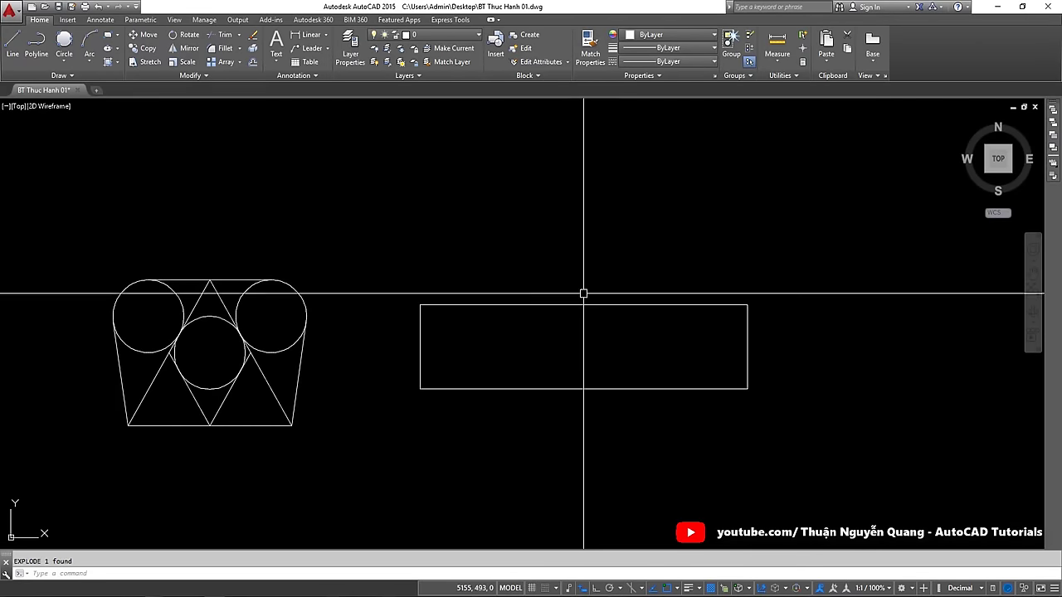
{"action": "left_click", "coordinate": [580, 305]}
{"action": "left_click", "coordinate": [372, 356]}
{"action": "left_click", "coordinate": [652, 325]}
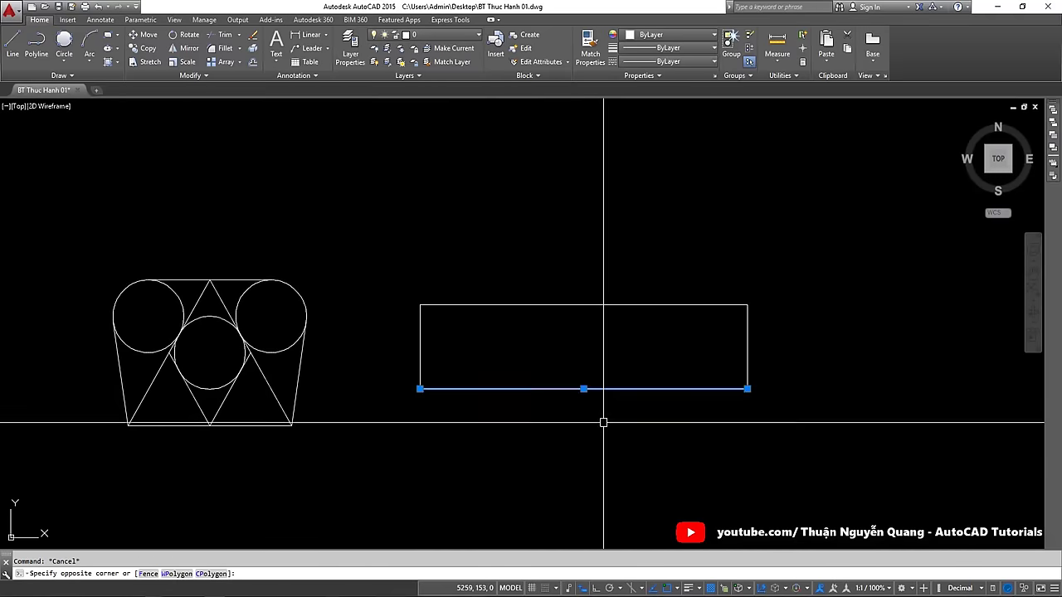
{"action": "key", "text": "Escape"}
Divide the rectangle's top edge into 5 equal segments with DIV
{"action": "type", "text": "iv"}
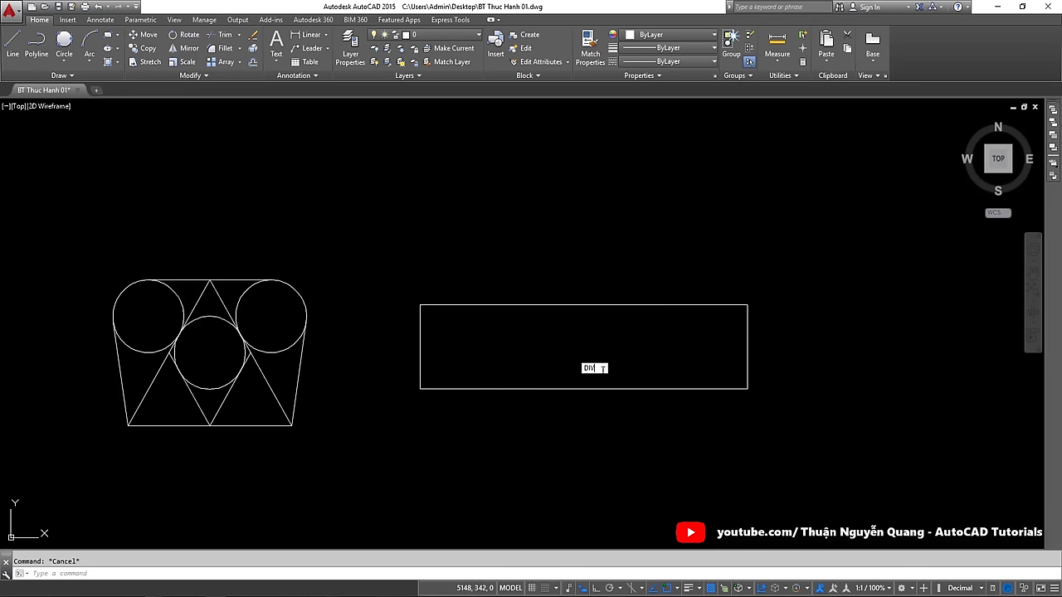
{"action": "key", "text": "Return"}
{"action": "left_click", "coordinate": [573, 307]}
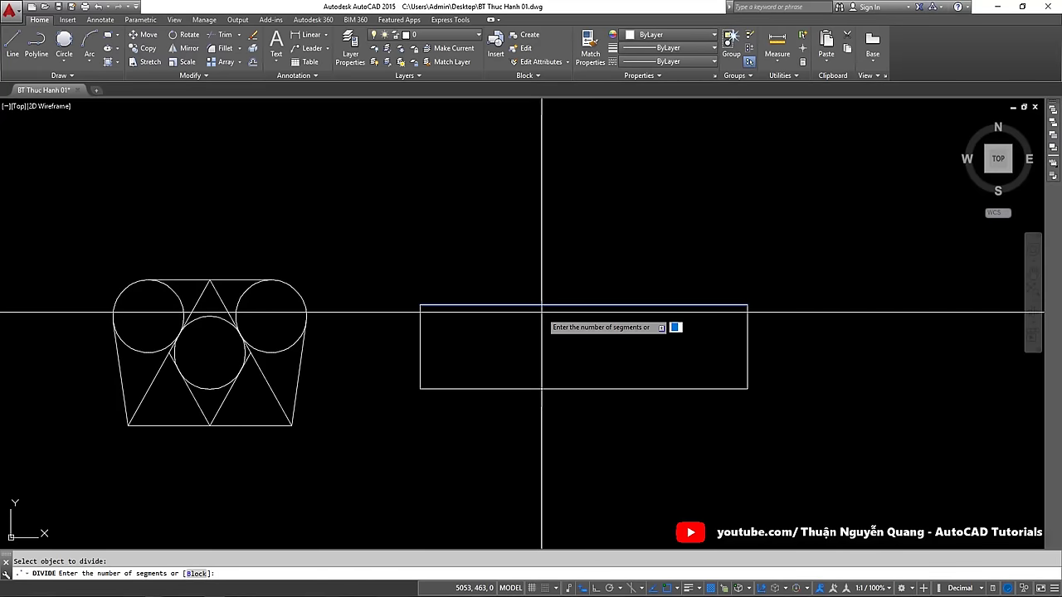
{"action": "type", "text": "3"}
{"action": "key", "text": "Return"}
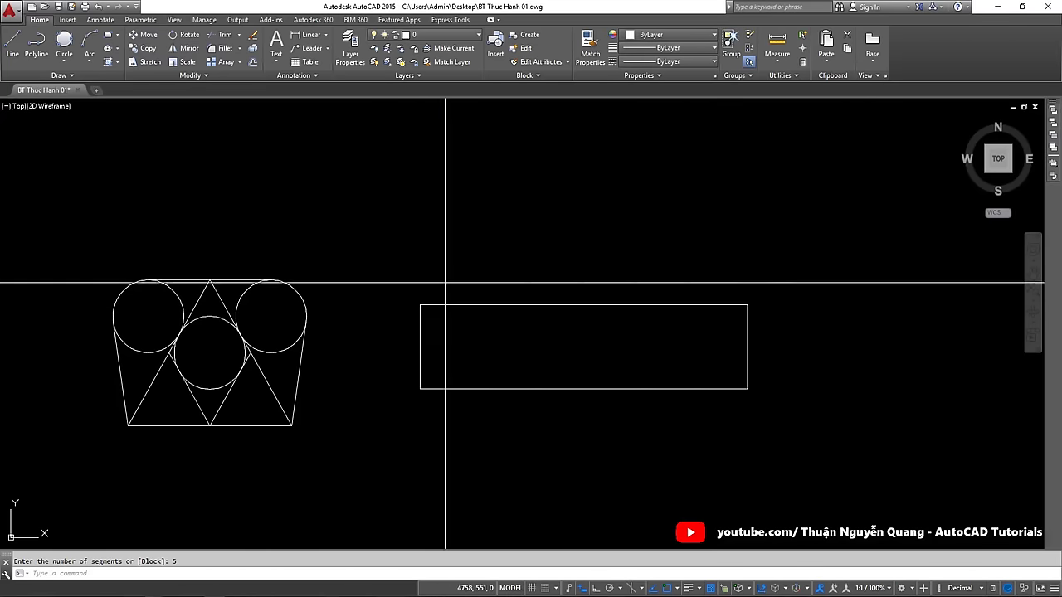
{"action": "left_click", "coordinate": [446, 282]}
{"action": "left_click", "coordinate": [696, 346]}
{"action": "key", "text": "Escape"}
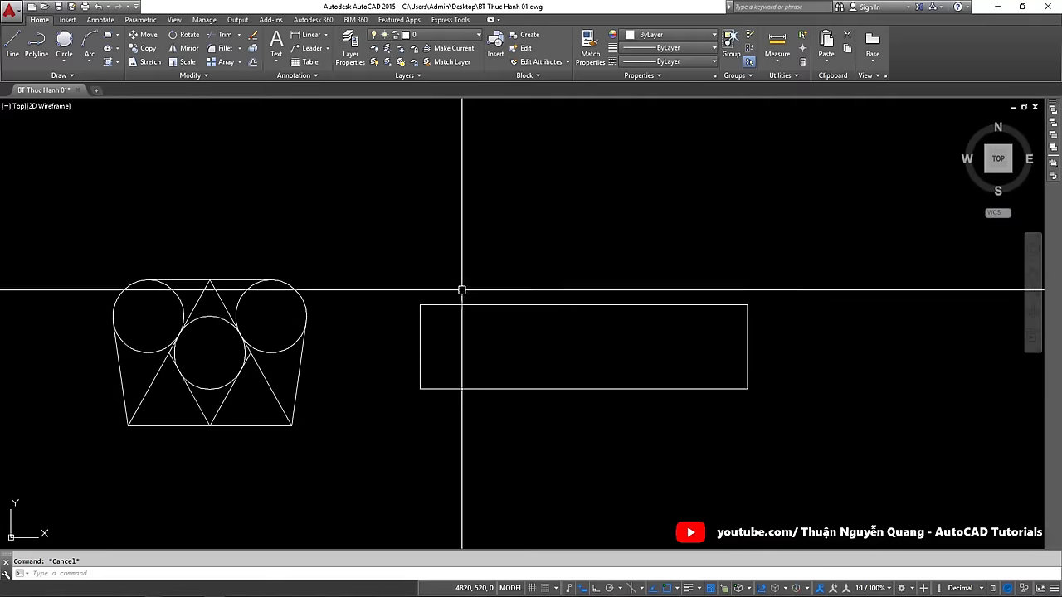
{"action": "left_click", "coordinate": [462, 290]}
{"action": "left_click", "coordinate": [689, 331]}
{"action": "scroll", "coordinate": [614, 300], "scroll_direction": "up", "scroll_amount": 4}
{"action": "scroll", "coordinate": [607, 299], "scroll_direction": "down", "scroll_amount": 2}
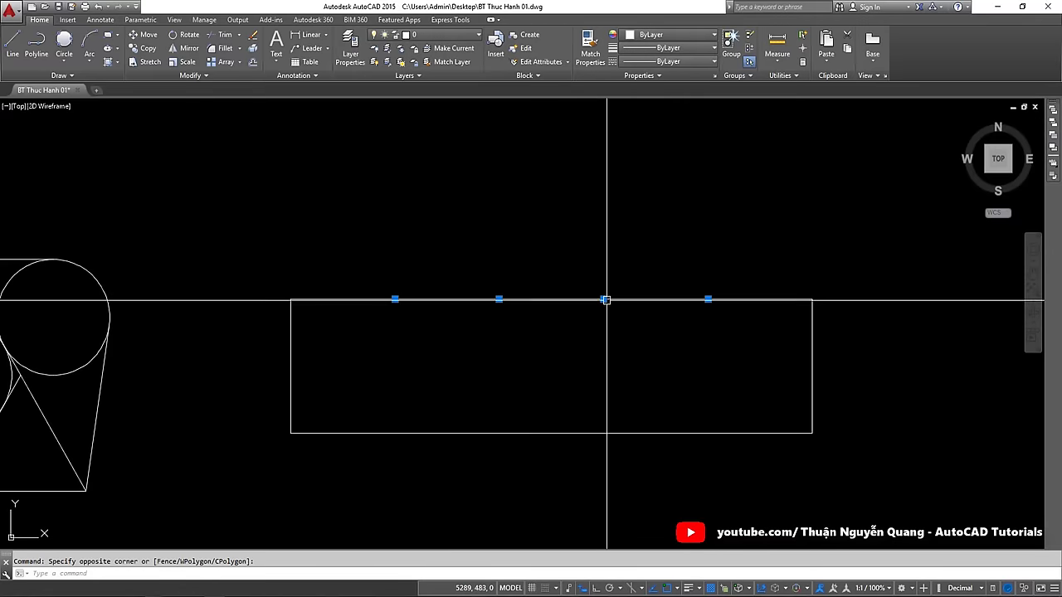
{"action": "key", "text": "Escape"}
{"action": "type", "text": "DDP"}
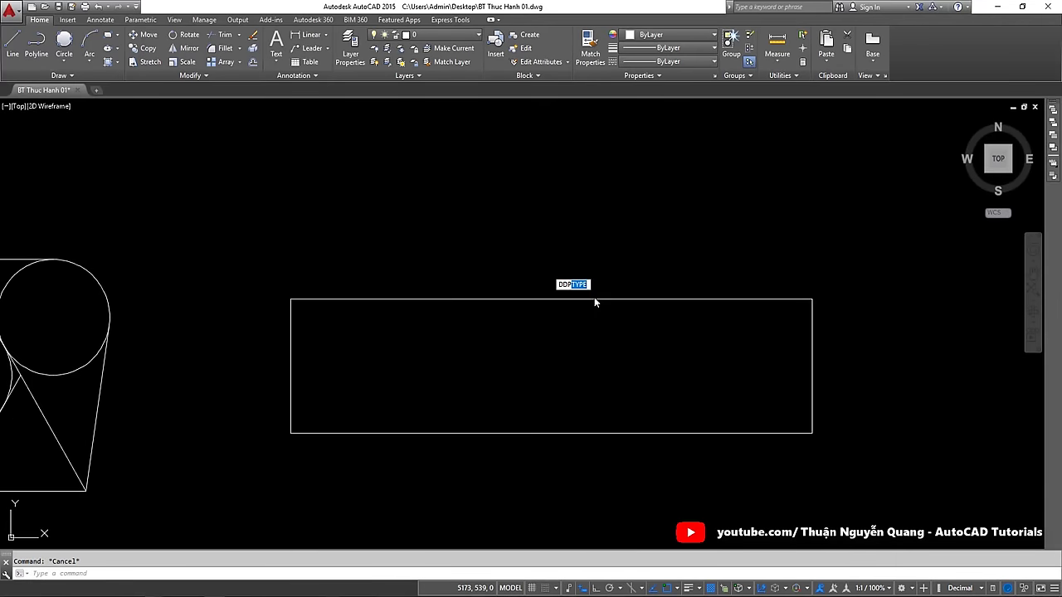
Set the point style to X and check the four division points
{"action": "left_click", "coordinate": [593, 297]}
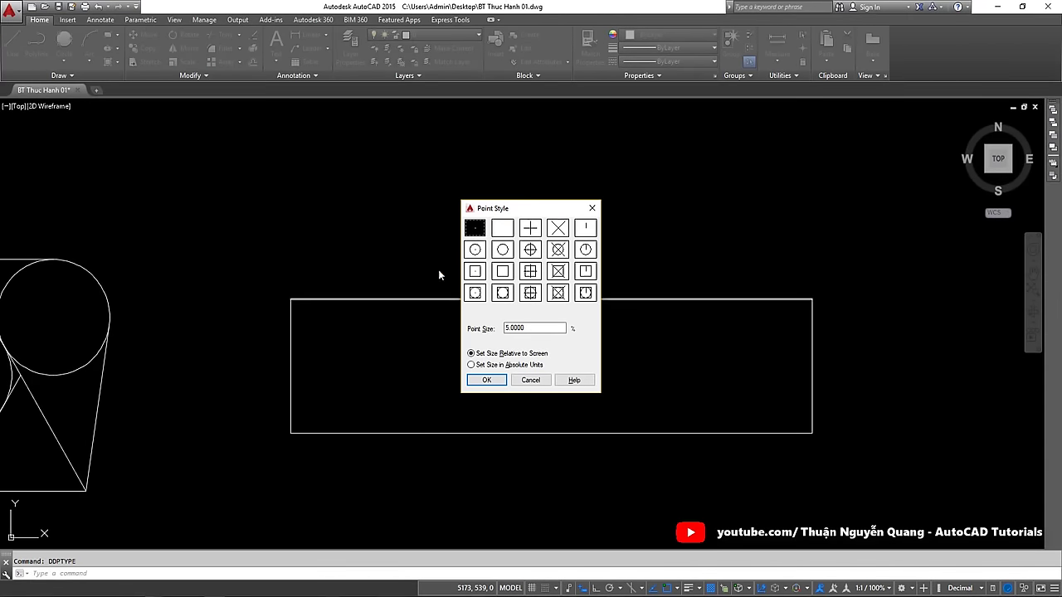
{"action": "left_click", "coordinate": [487, 380]}
{"action": "scroll", "coordinate": [591, 319], "scroll_direction": "down", "scroll_amount": 4}
{"action": "scroll", "coordinate": [590, 318], "scroll_direction": "up", "scroll_amount": 2}
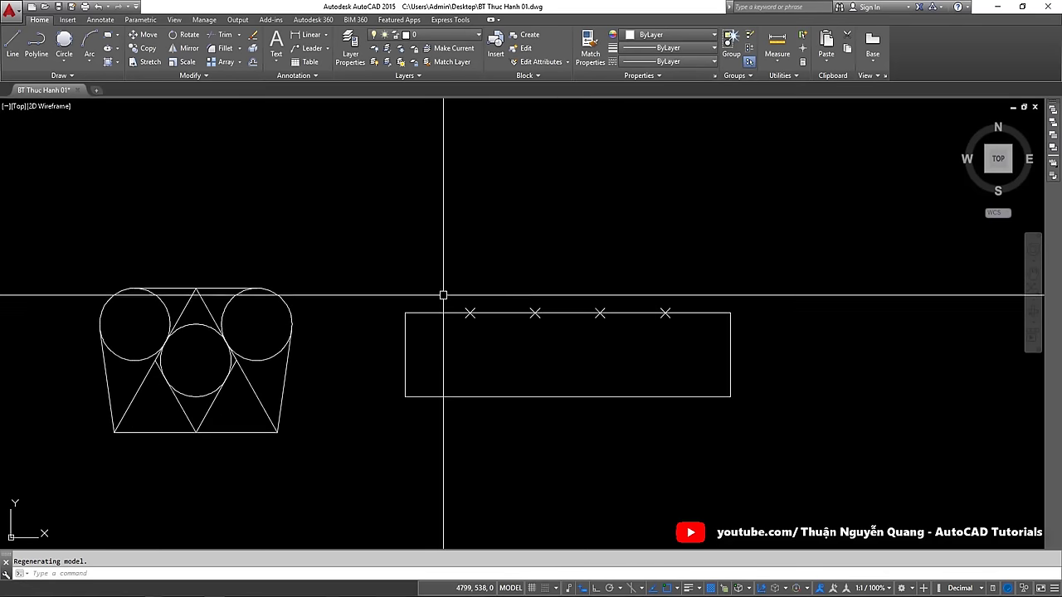
{"action": "left_click", "coordinate": [443, 294]}
{"action": "key", "text": "Escape"}
{"action": "left_click", "coordinate": [462, 303]}
{"action": "left_click", "coordinate": [681, 352]}
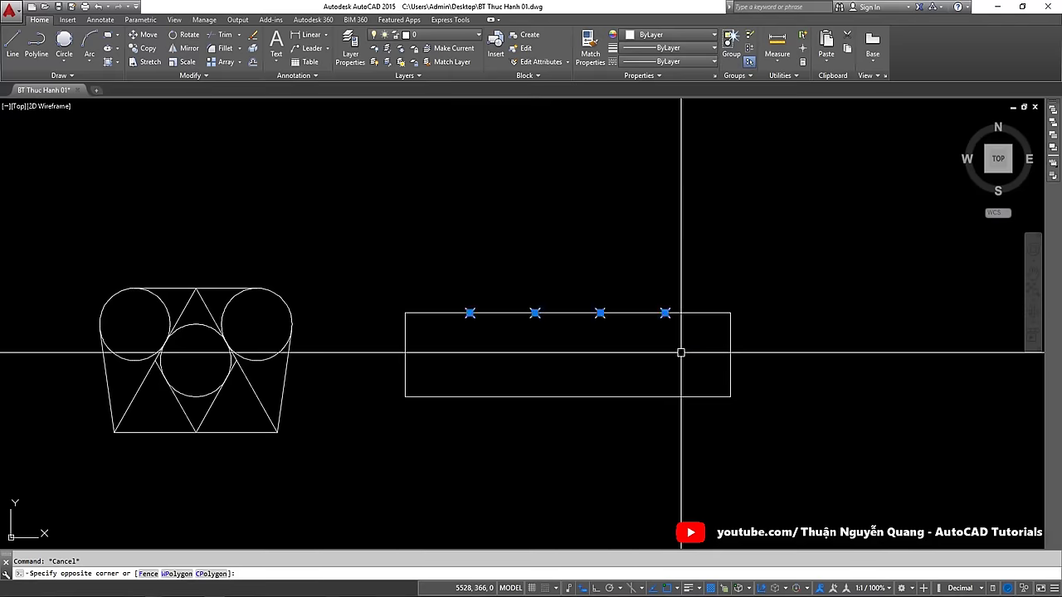
{"action": "key", "text": "Escape"}
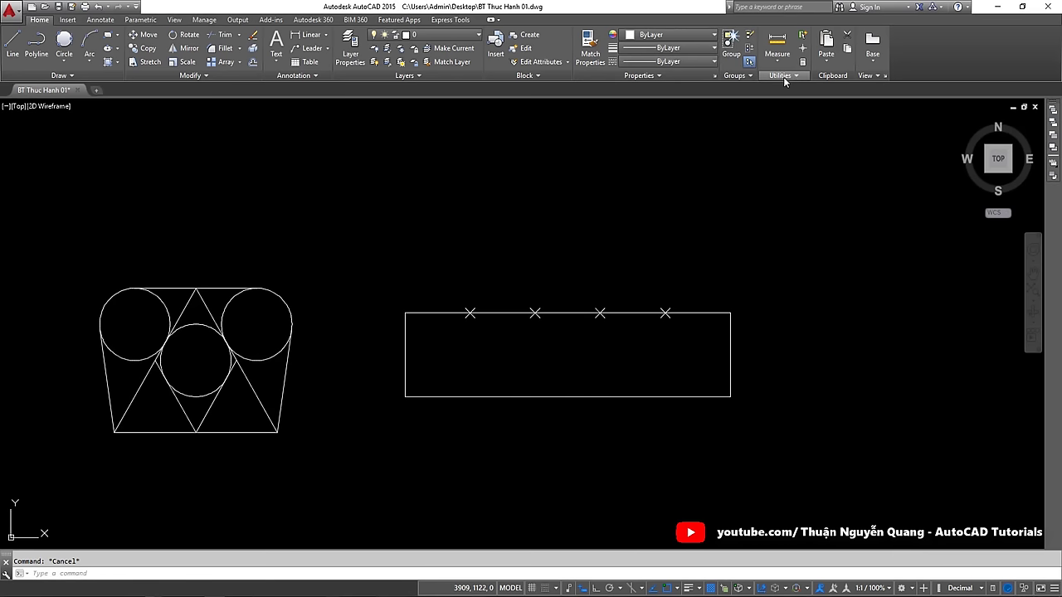
Try the circled-X and circle-plus point styles, then settle on X markers
{"action": "left_click", "coordinate": [783, 77]}
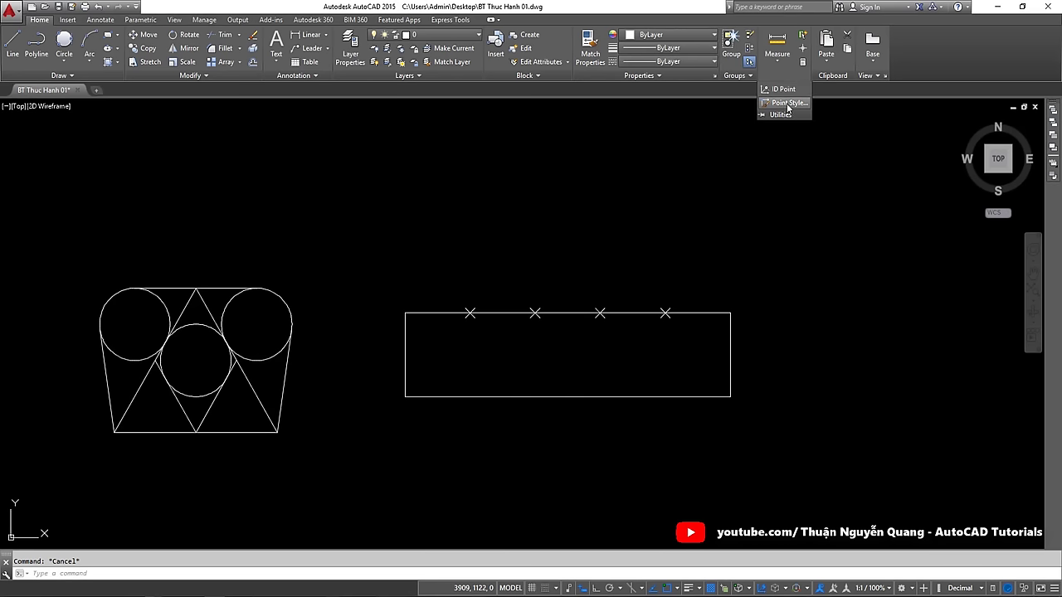
{"action": "left_click", "coordinate": [788, 103]}
{"action": "left_click_drag", "start_coordinate": [501, 212], "coordinate": [515, 202]}
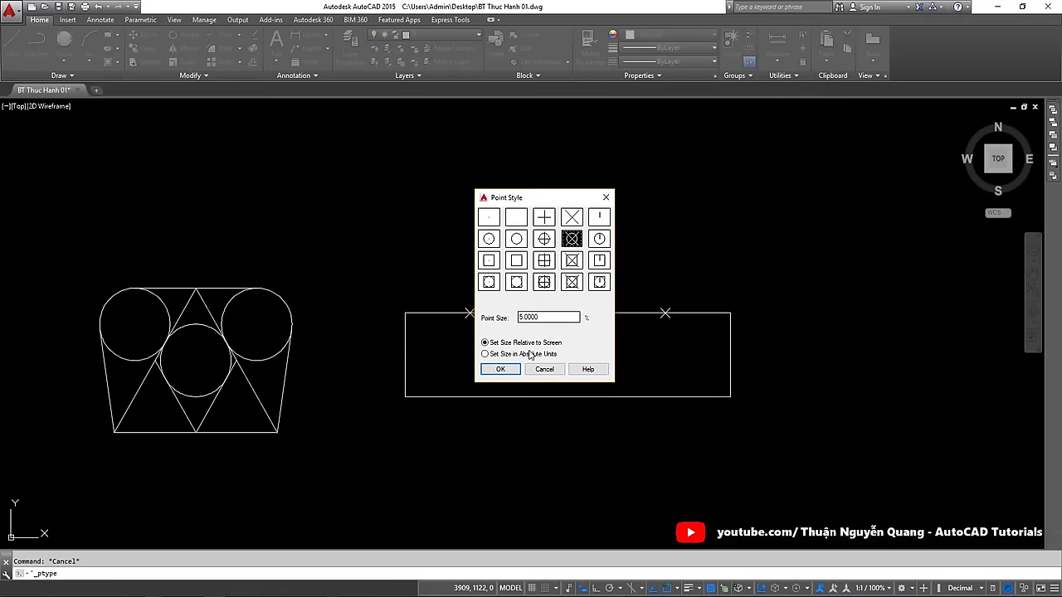
{"action": "left_click", "coordinate": [500, 369]}
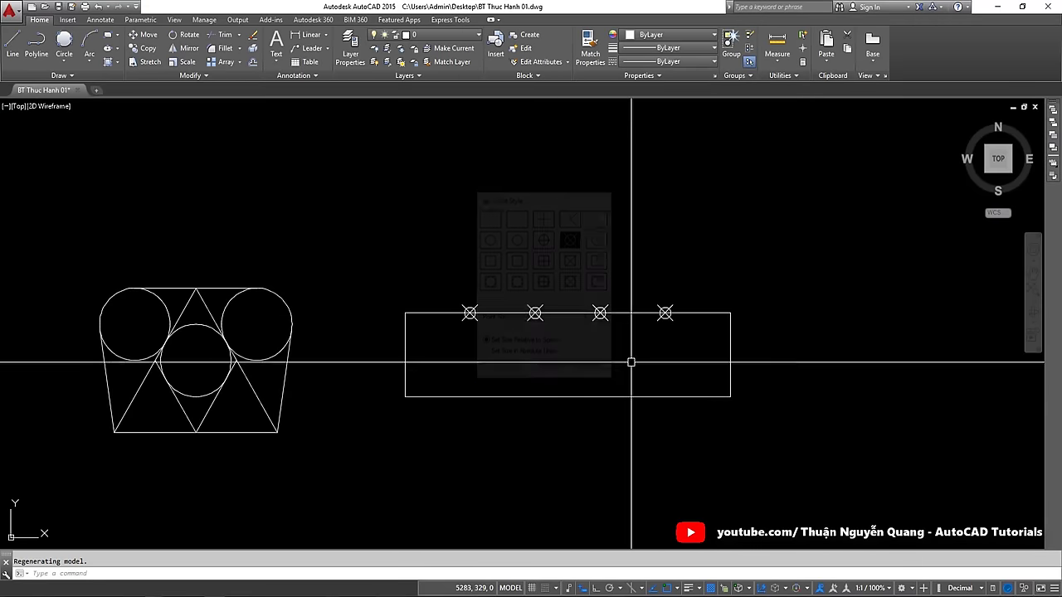
{"action": "left_click", "coordinate": [793, 77]}
{"action": "left_click", "coordinate": [788, 103]}
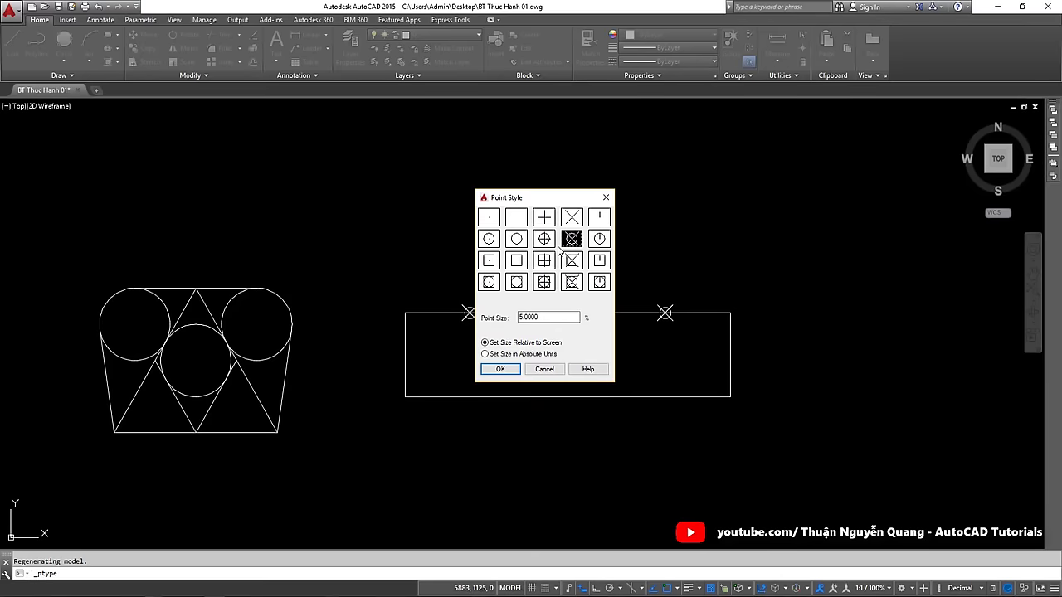
{"action": "key", "text": "Return"}
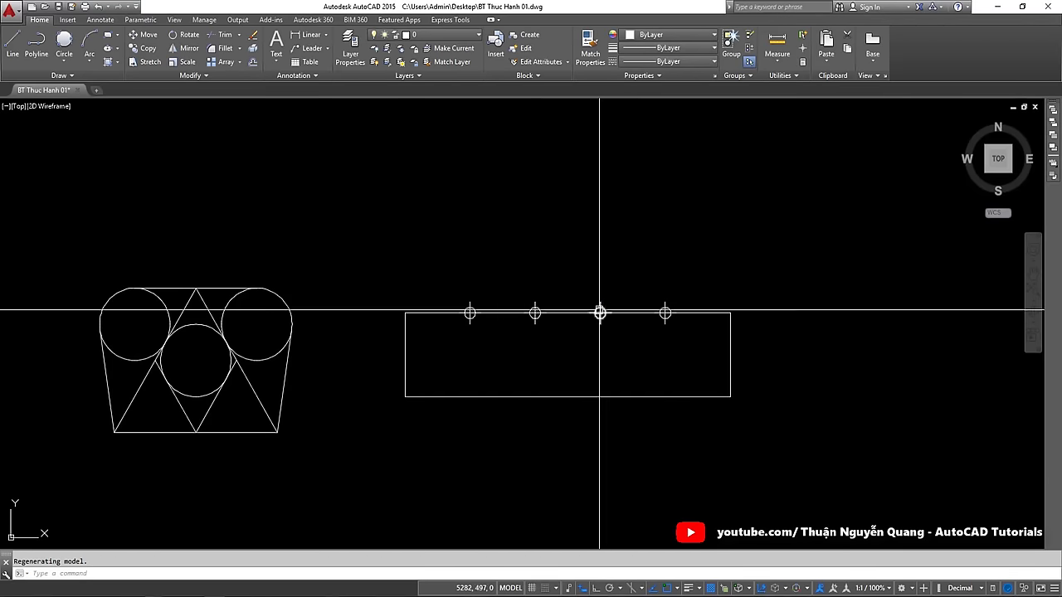
{"action": "left_click", "coordinate": [788, 75]}
{"action": "left_click", "coordinate": [784, 103]}
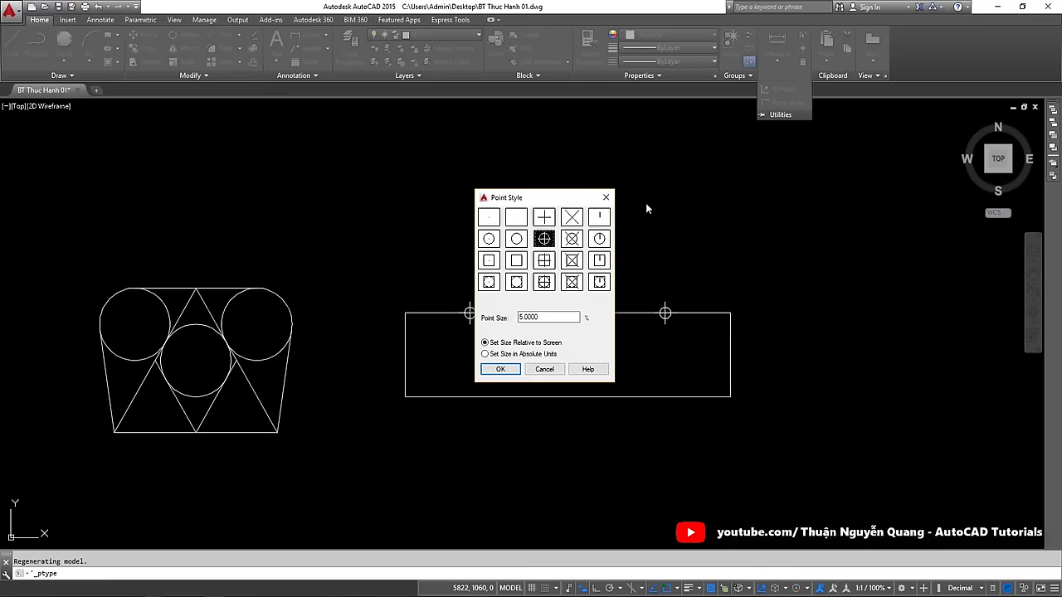
{"action": "key", "text": "Return"}
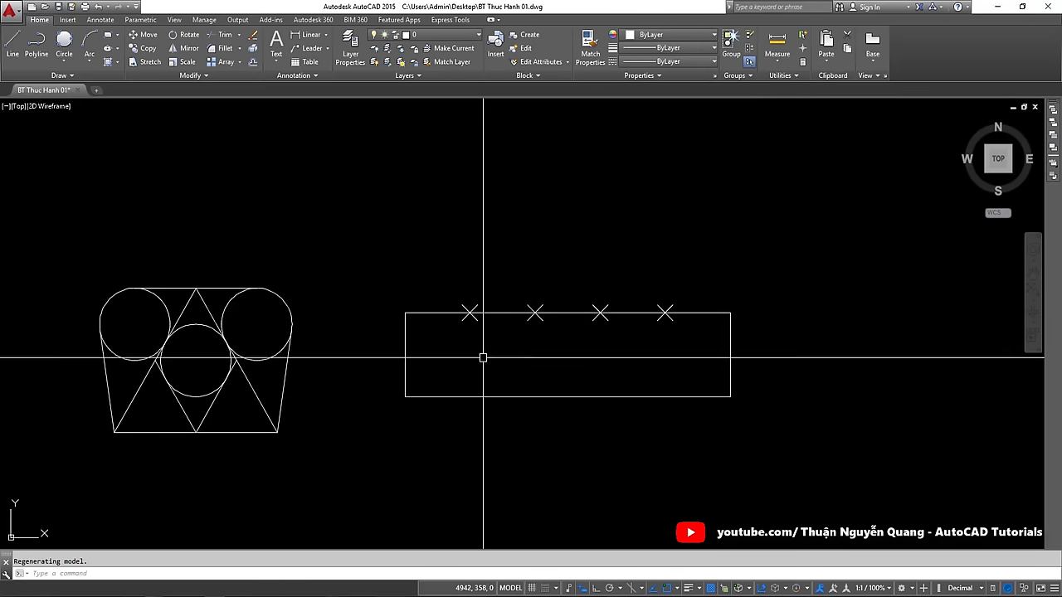
Draw a vertical line from the first division point down to the bottom edge
{"action": "scroll", "coordinate": [484, 355], "scroll_direction": "up", "scroll_amount": 1}
{"action": "scroll", "coordinate": [489, 332], "scroll_direction": "up", "scroll_amount": 2}
{"action": "type", "text": "l"}
{"action": "key", "text": "Return"}
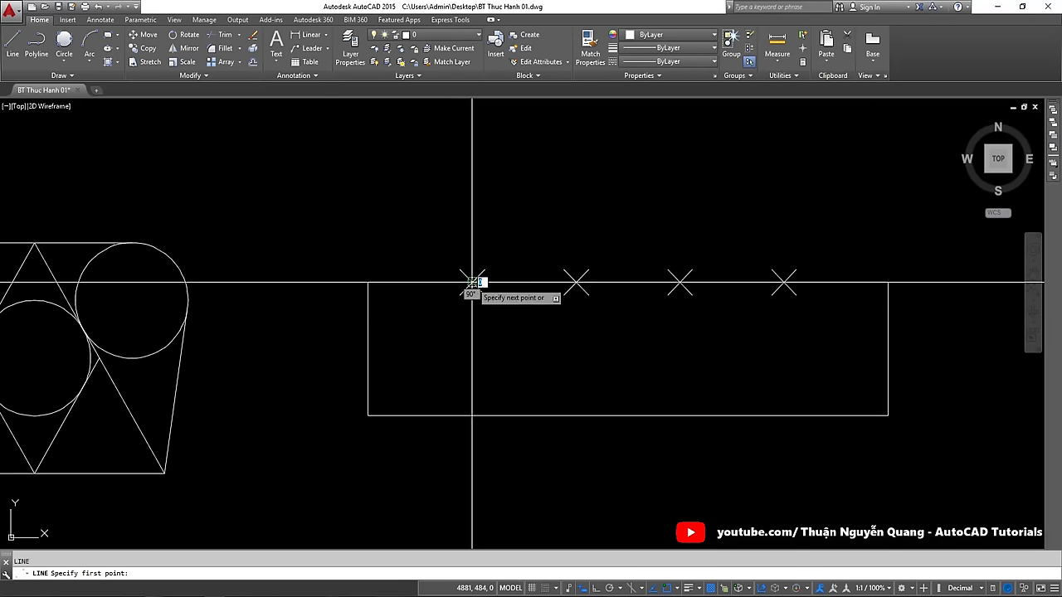
{"action": "left_click", "coordinate": [471, 283]}
{"action": "left_click", "coordinate": [471, 414]}
{"action": "key", "text": "Return"}
{"action": "left_click", "coordinate": [549, 356]}
{"action": "left_click", "coordinate": [457, 368]}
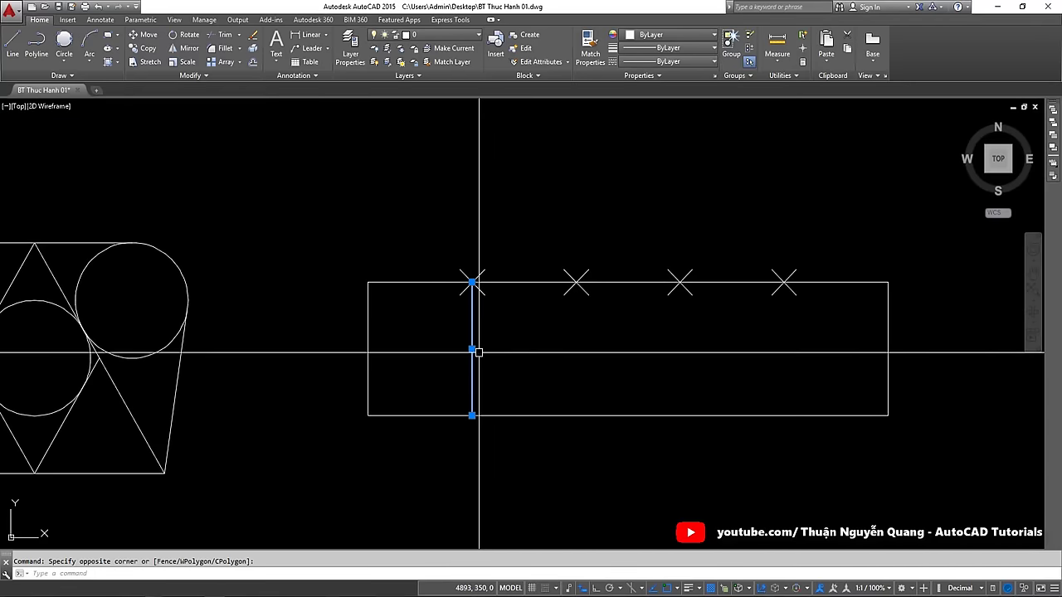
Copy the vertical line to the second, third and fourth division points
{"action": "type", "text": "o"}
{"action": "key", "text": "Return"}
{"action": "left_click", "coordinate": [471, 283]}
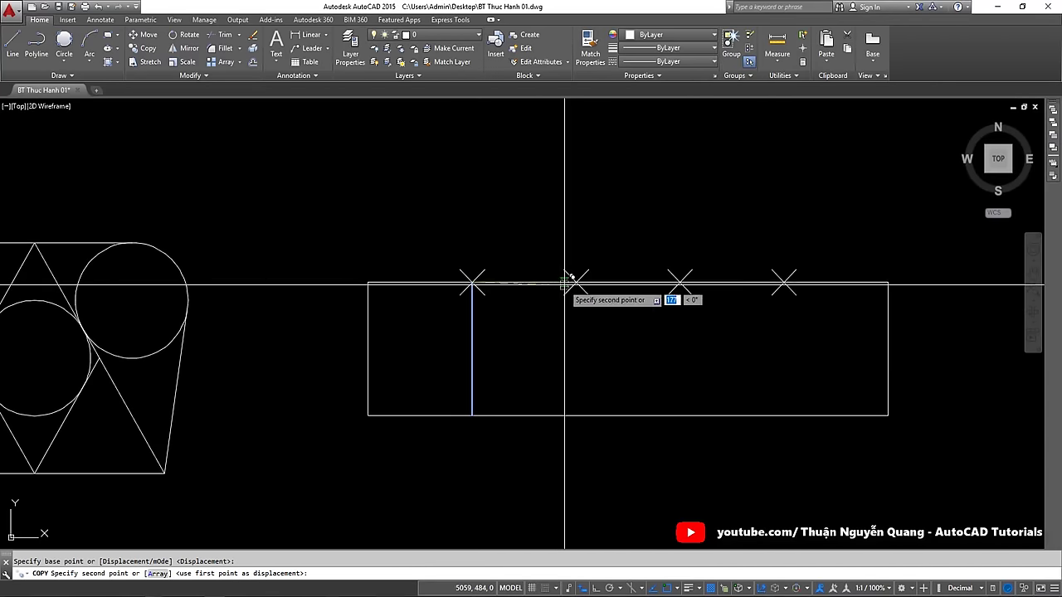
{"action": "left_click", "coordinate": [576, 283]}
{"action": "left_click", "coordinate": [679, 283]}
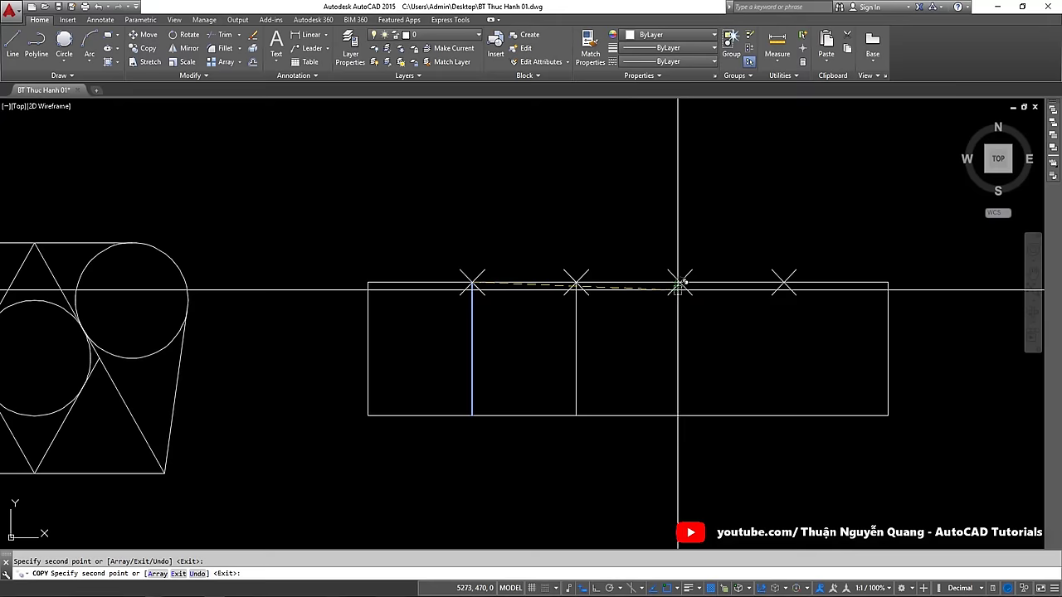
{"action": "left_click", "coordinate": [783, 286]}
{"action": "key", "text": "Escape"}
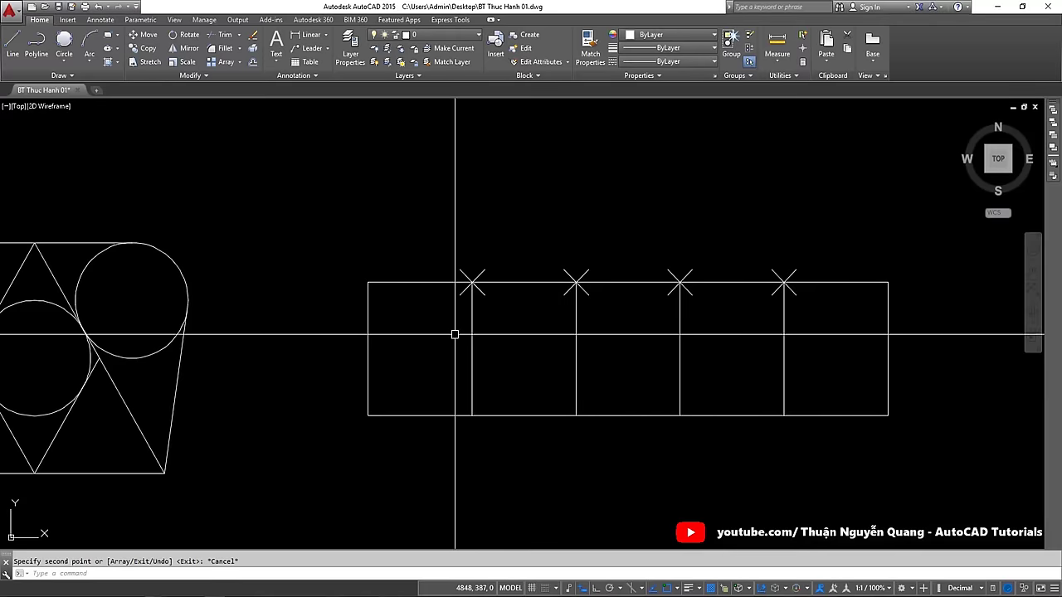
{"action": "key", "text": "l"}
{"action": "key", "text": "Return"}
Draw both crossing diagonals in the first box
{"action": "left_click", "coordinate": [472, 283]}
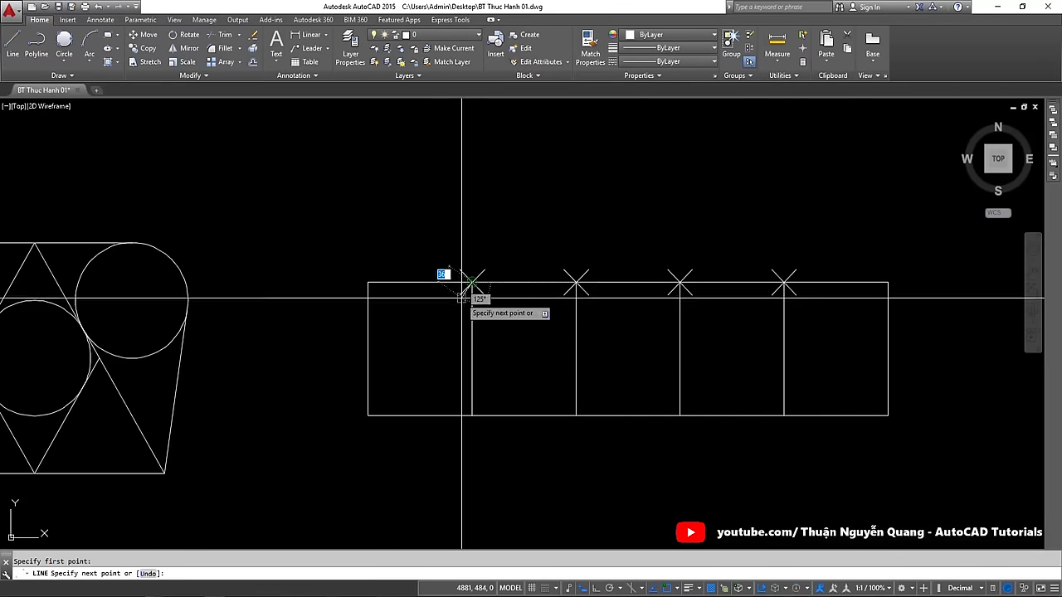
{"action": "left_click", "coordinate": [368, 415]}
{"action": "key", "text": "Return"}
{"action": "key", "text": "Return"}
{"action": "left_click", "coordinate": [374, 283]}
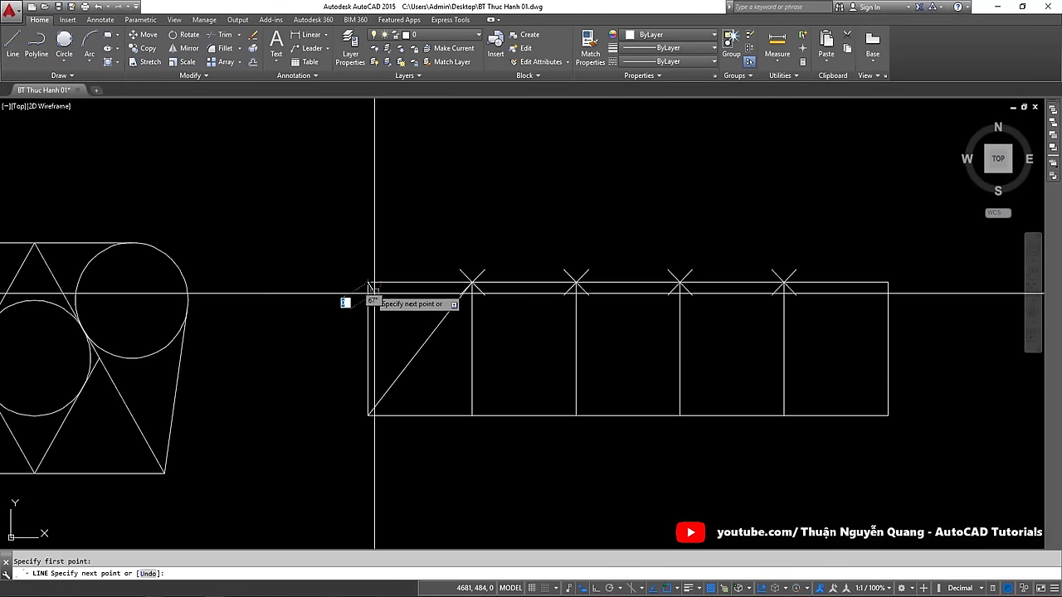
{"action": "left_click", "coordinate": [471, 415]}
{"action": "key", "text": "Escape"}
Copy the diagonal X into the remaining four boxes
{"action": "left_click", "coordinate": [455, 351]}
{"action": "left_click", "coordinate": [396, 344]}
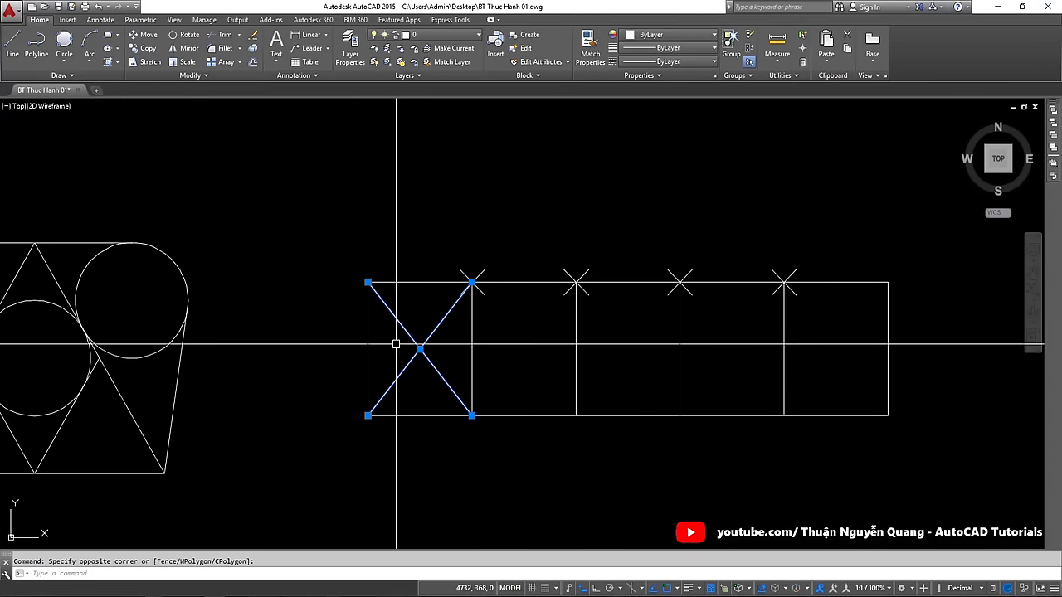
{"action": "type", "text": "co"}
{"action": "key", "text": "Return"}
{"action": "left_click", "coordinate": [369, 283]}
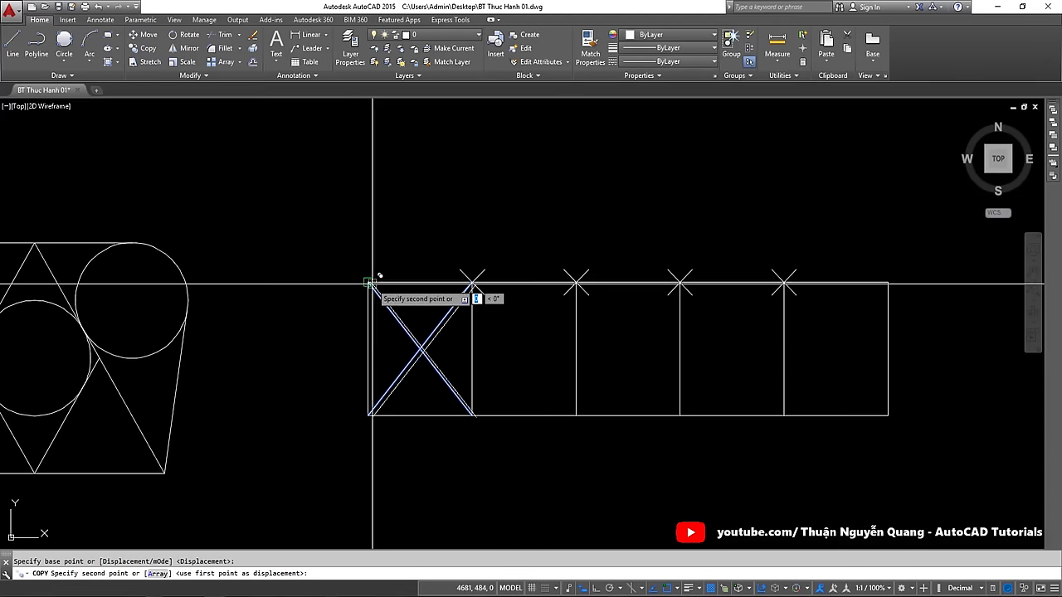
{"action": "left_click", "coordinate": [472, 283]}
{"action": "left_click", "coordinate": [575, 282]}
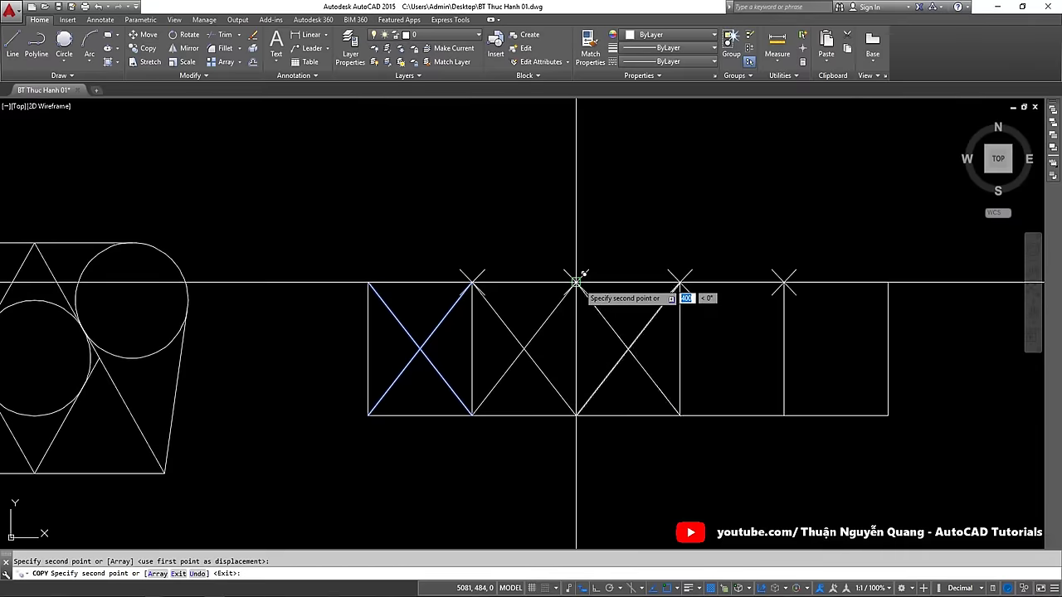
{"action": "left_click", "coordinate": [680, 282]}
{"action": "left_click", "coordinate": [784, 283]}
{"action": "key", "text": "Escape"}
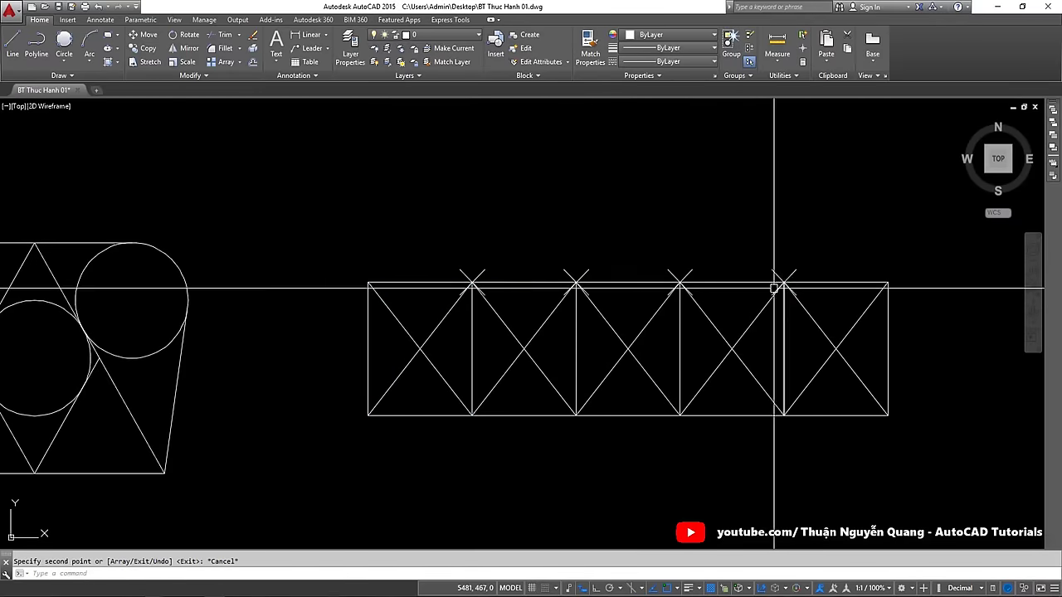
Delete the four X point markers
{"action": "left_click", "coordinate": [425, 240]}
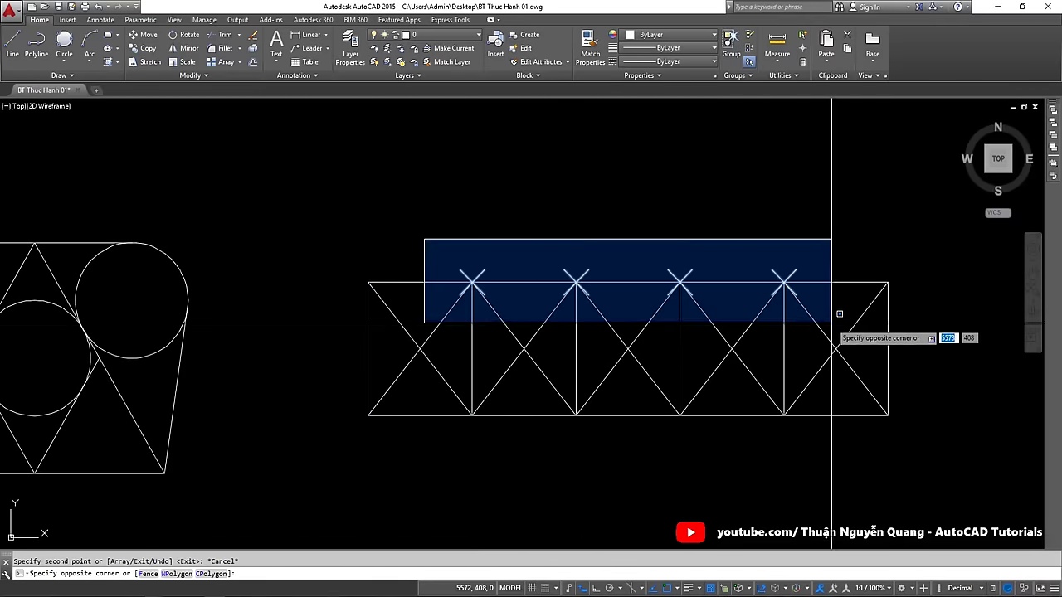
{"action": "key", "text": "Escape"}
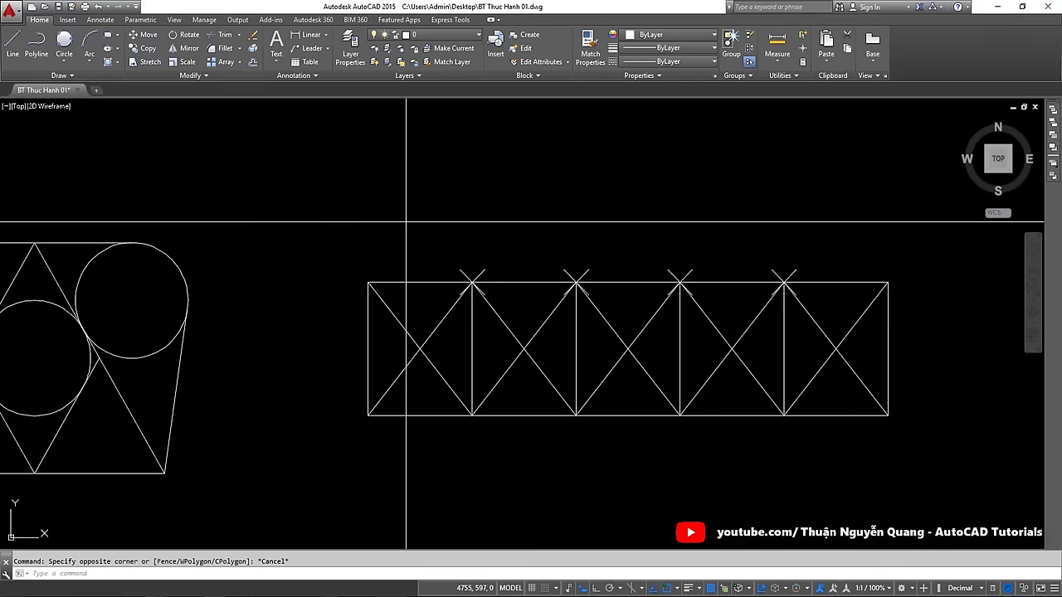
{"action": "left_click", "coordinate": [405, 222]}
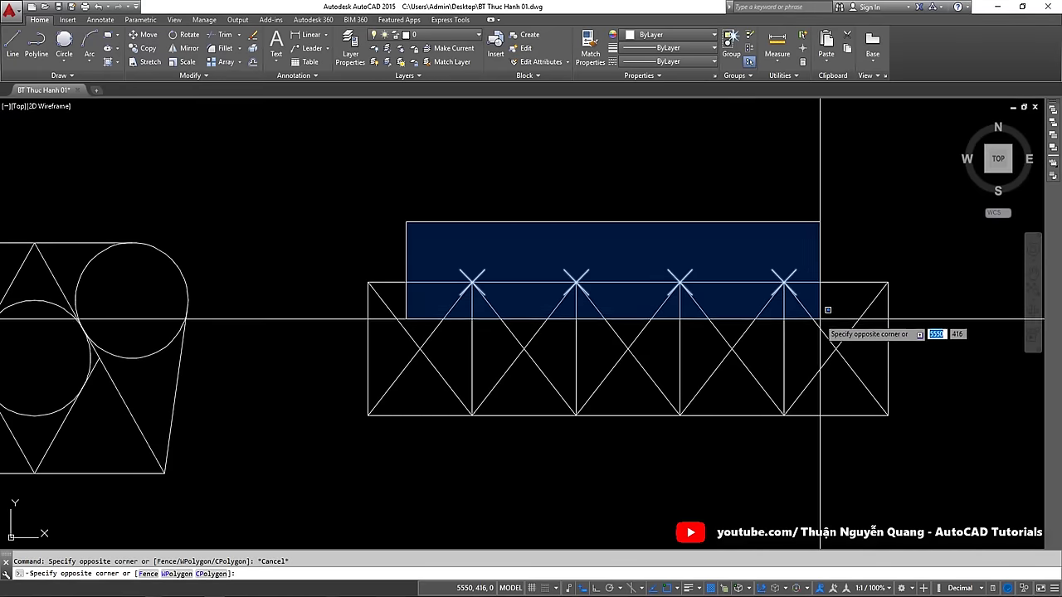
{"action": "left_click", "coordinate": [824, 307]}
{"action": "key", "text": "Delete"}
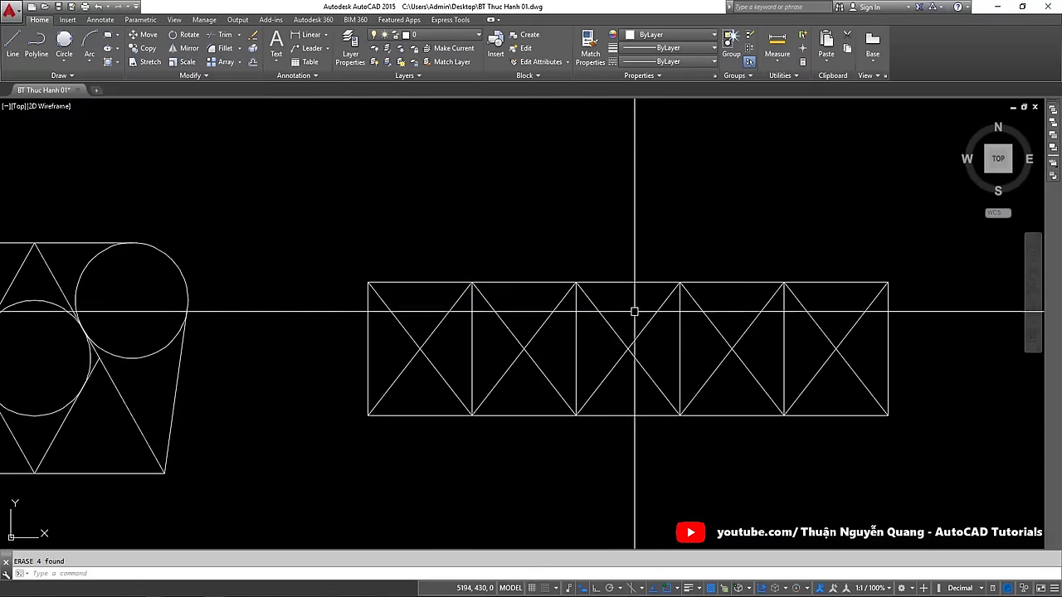
Select the vertical divider lines for removal
{"action": "left_click", "coordinate": [783, 340]}
{"action": "left_click", "coordinate": [705, 356]}
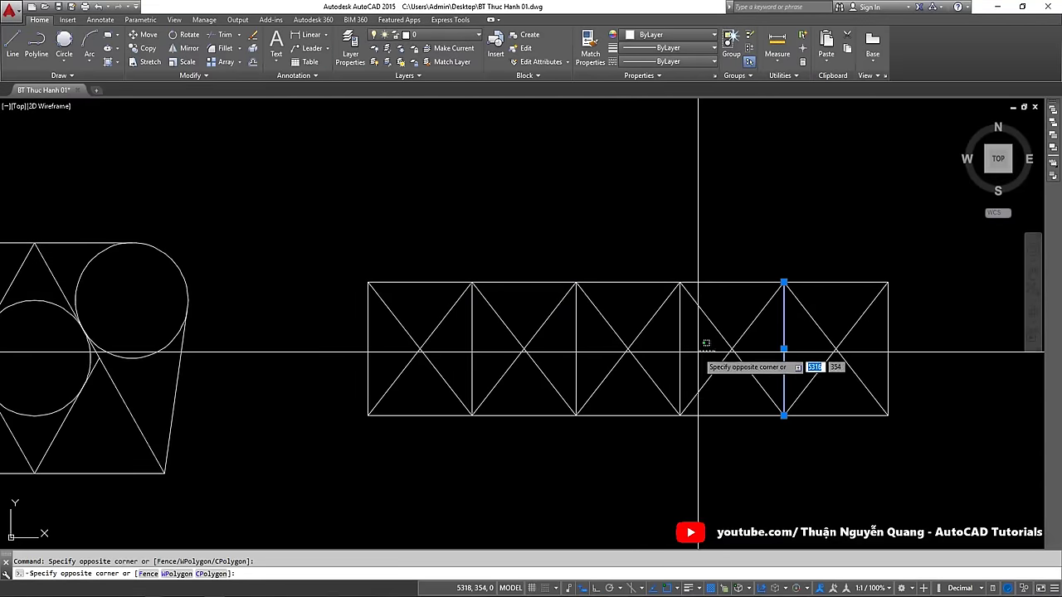
{"action": "left_click", "coordinate": [664, 352]}
{"action": "left_click", "coordinate": [604, 341]}
Erase the vertical dividers, then zoom into the HÌNH 1-6 square on the exercise sheet
{"action": "left_click", "coordinate": [467, 352]}
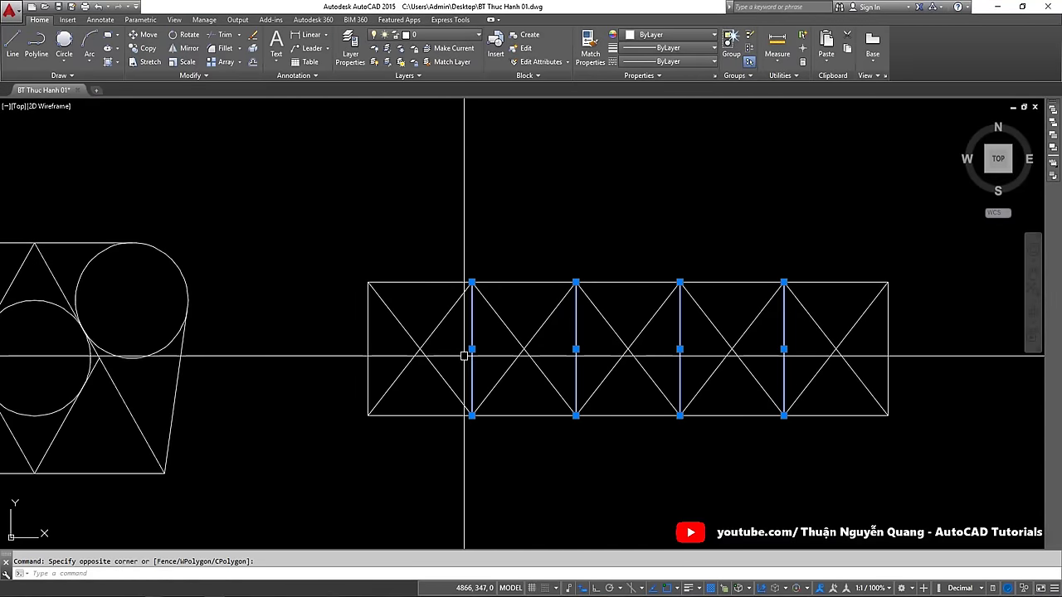
{"action": "key", "text": "Delete"}
{"action": "key", "text": "alt+Tab"}
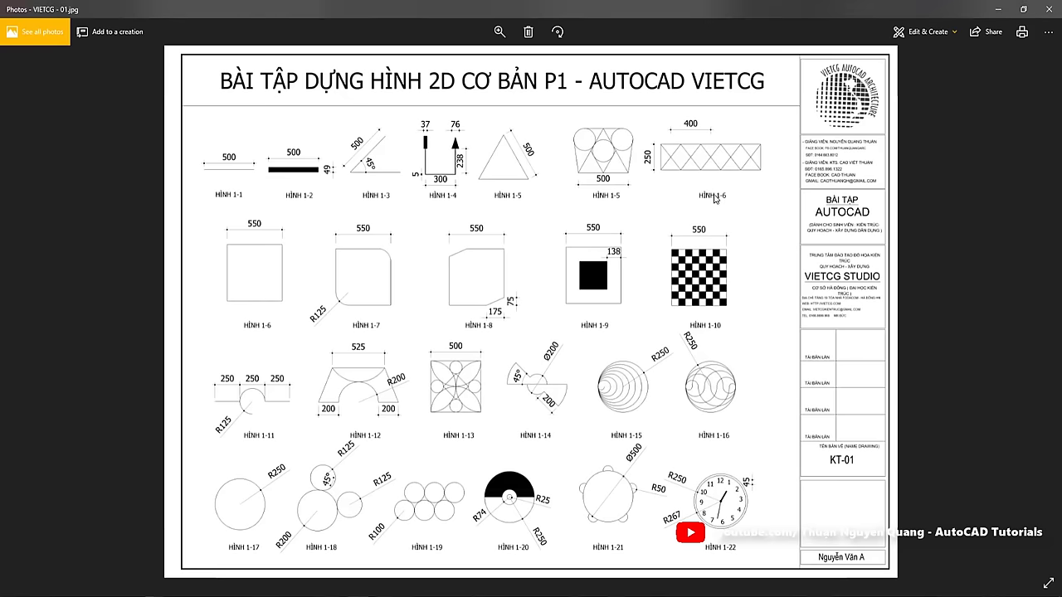
{"action": "scroll", "coordinate": [246, 275], "scroll_direction": "up", "scroll_amount": 2}
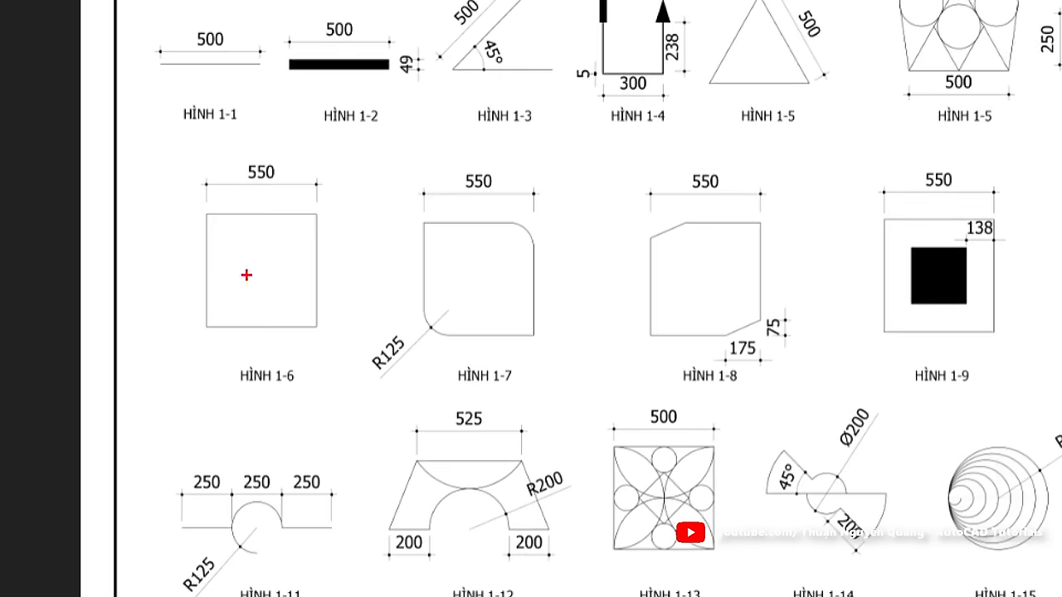
{"action": "left_click_drag", "start_coordinate": [187, 133], "coordinate": [330, 383]}
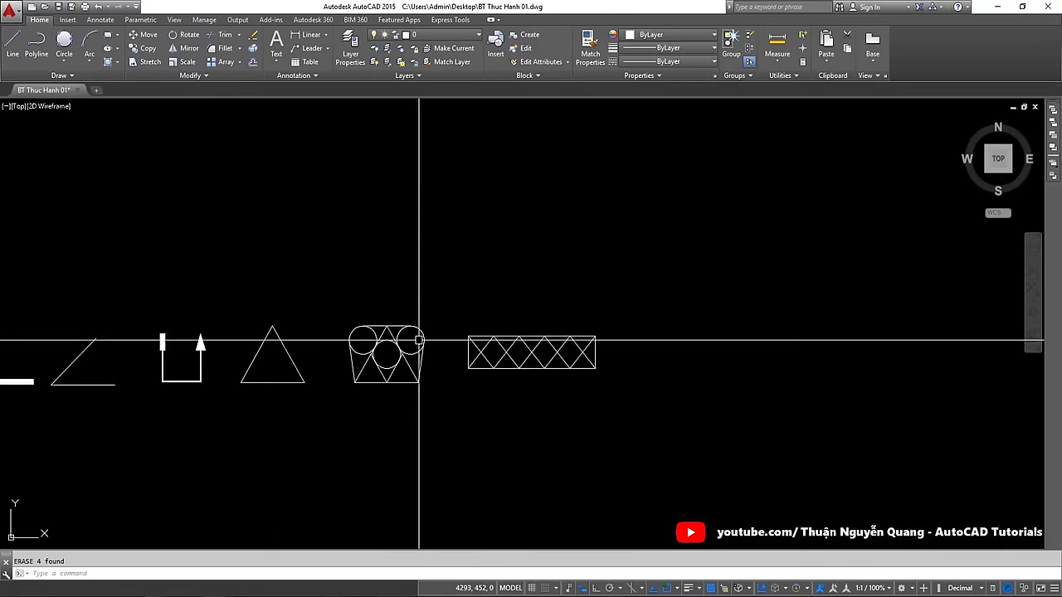
Draw a 550 by 550 square with REC
{"action": "scroll", "coordinate": [443, 304], "scroll_direction": "down", "scroll_amount": 2}
{"action": "scroll", "coordinate": [343, 312], "scroll_direction": "up", "scroll_amount": 3}
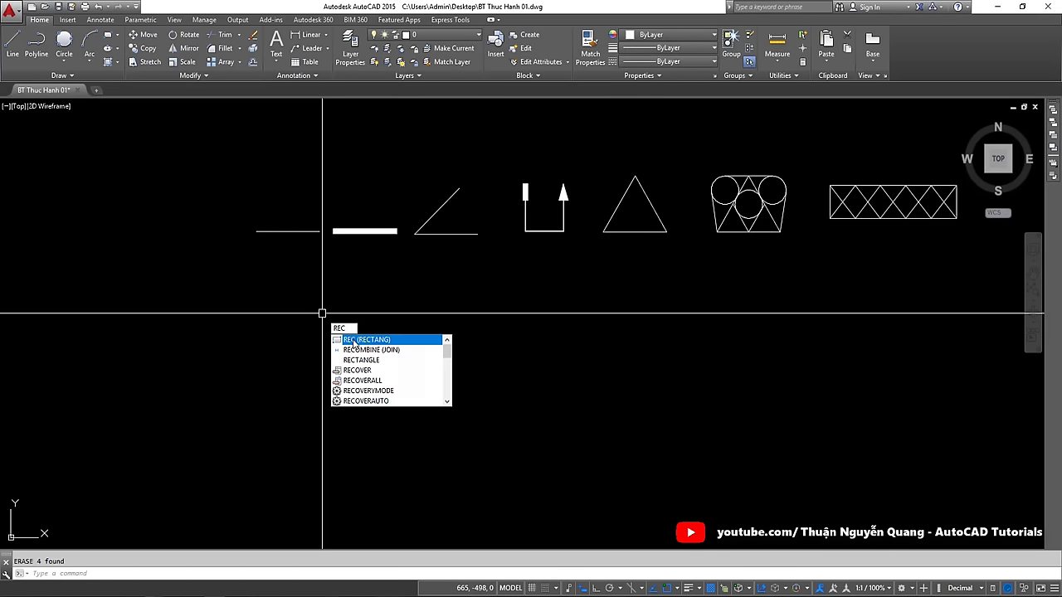
{"action": "left_click", "coordinate": [355, 342]}
{"action": "left_click", "coordinate": [275, 296]}
{"action": "type", "text": "55"}
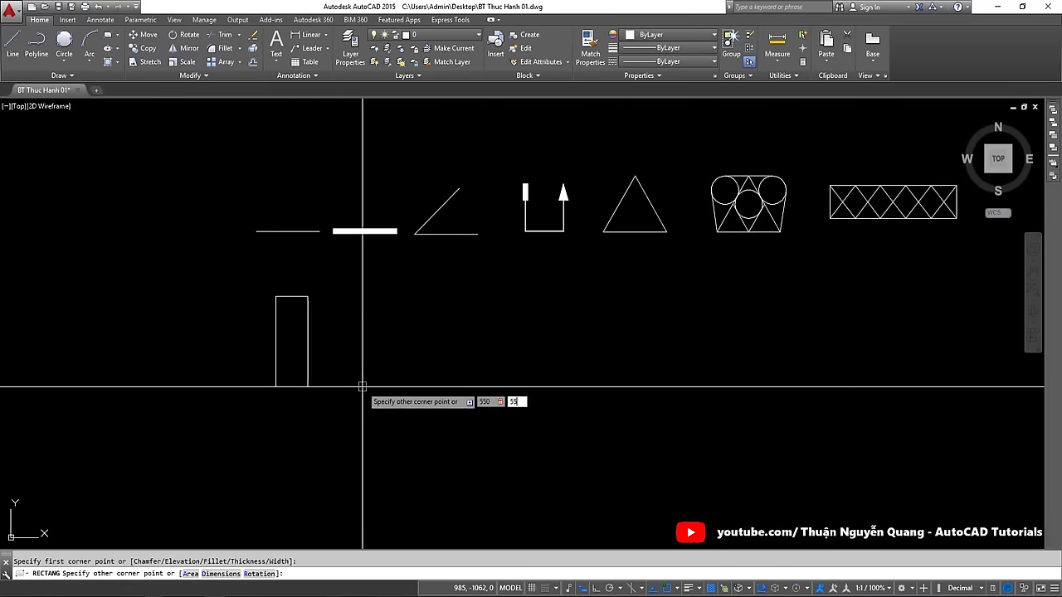
{"action": "type", "text": "0"}
{"action": "key", "text": "Return"}
Move the square below the row of finished figures
{"action": "left_click_drag", "start_coordinate": [360, 384], "coordinate": [285, 239]}
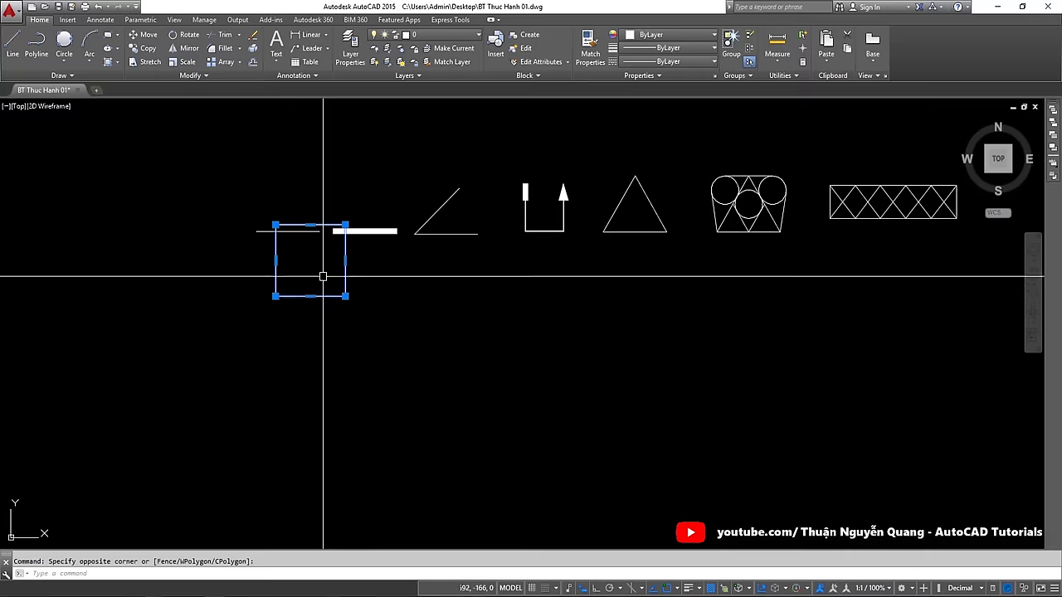
{"action": "type", "text": "m"}
{"action": "key", "text": "Return"}
{"action": "left_click", "coordinate": [307, 262]}
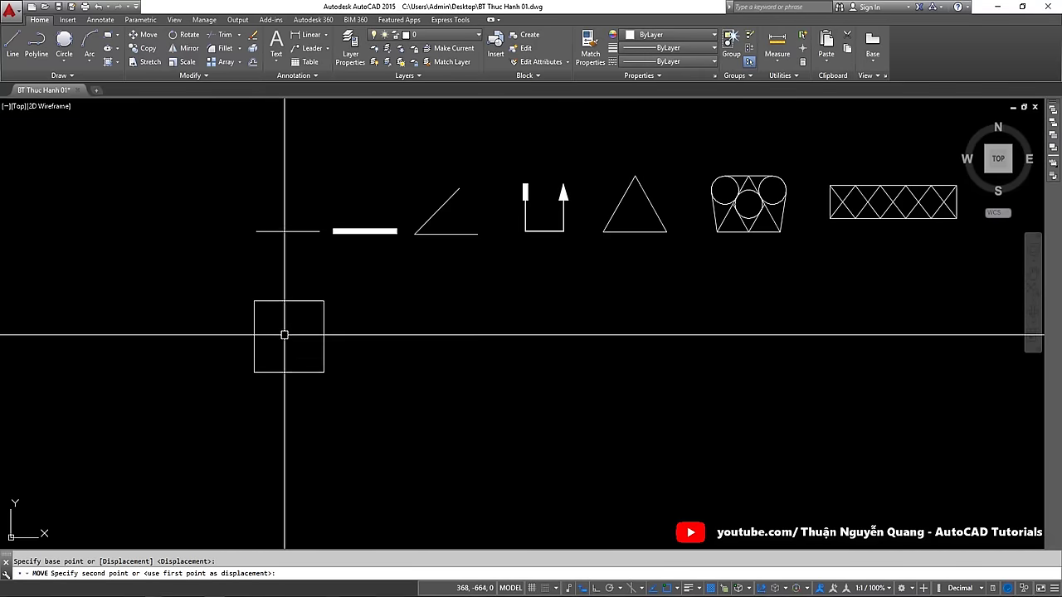
{"action": "left_click", "coordinate": [285, 334]}
{"action": "key", "text": "alt+Tab"}
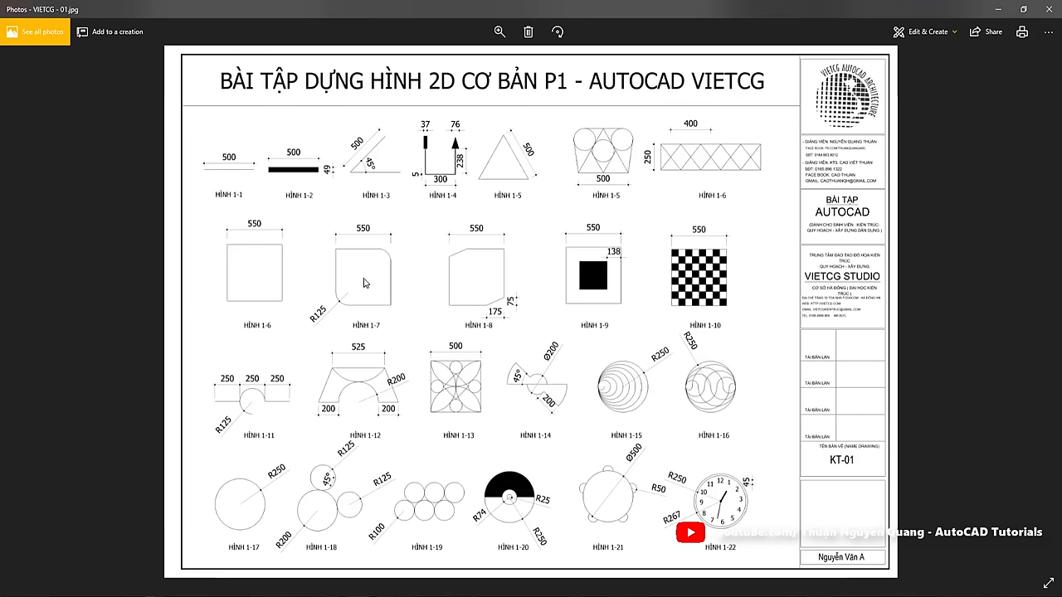
Box HÌNH 1-7, the 550 square with one R125 rounded corner, in red on the sheet
{"action": "key", "text": "ctrl+1"}
{"action": "left_click_drag", "start_coordinate": [296, 169], "coordinate": [452, 358], "text": "ctrl"}
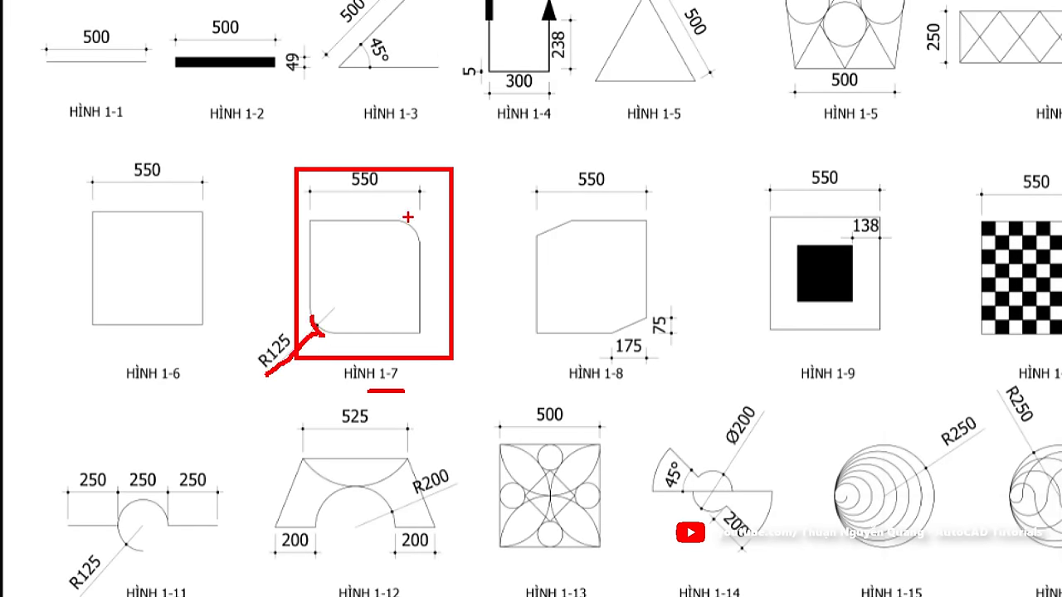
{"action": "key", "text": "Escape"}
{"action": "key", "text": "alt+Tab"}
Copy the 550 square straight to the right of the original with ortho on
{"action": "left_click", "coordinate": [324, 336]}
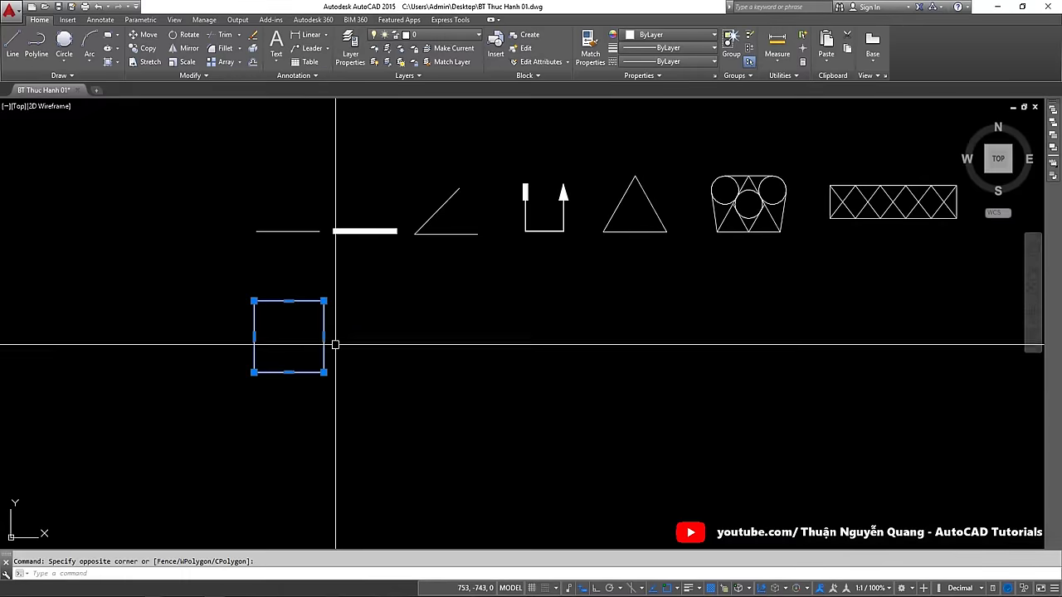
{"action": "left_click", "coordinate": [342, 342]}
{"action": "type", "text": "o"}
{"action": "key", "text": "Return"}
{"action": "left_click", "coordinate": [343, 346]}
{"action": "key", "text": "F8"}
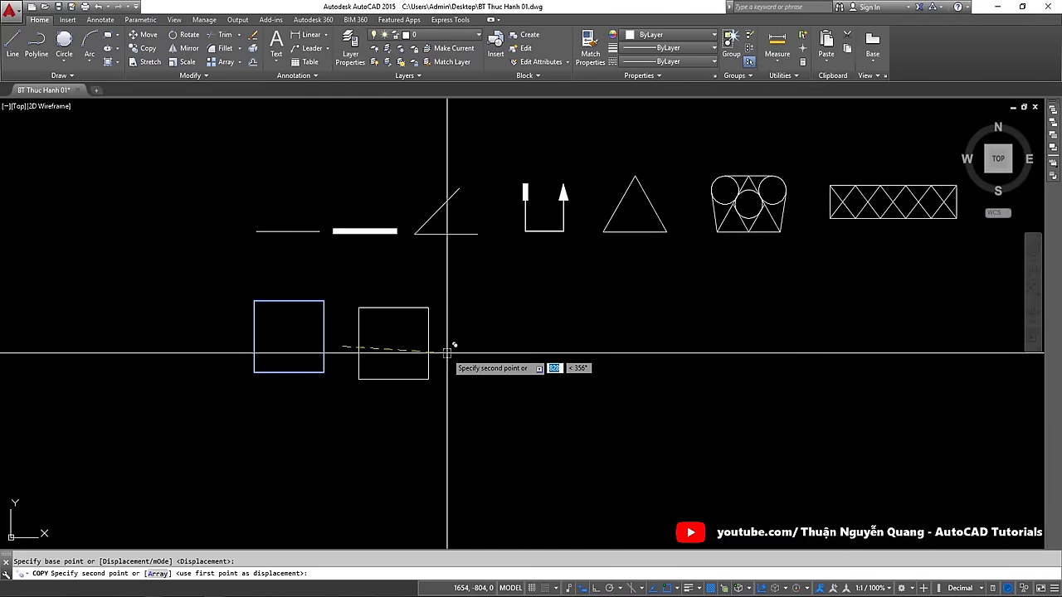
{"action": "left_click", "coordinate": [462, 345]}
{"action": "scroll", "coordinate": [382, 328], "scroll_direction": "up", "scroll_amount": 2}
{"action": "key", "text": "Escape"}
{"action": "left_click", "coordinate": [395, 325]}
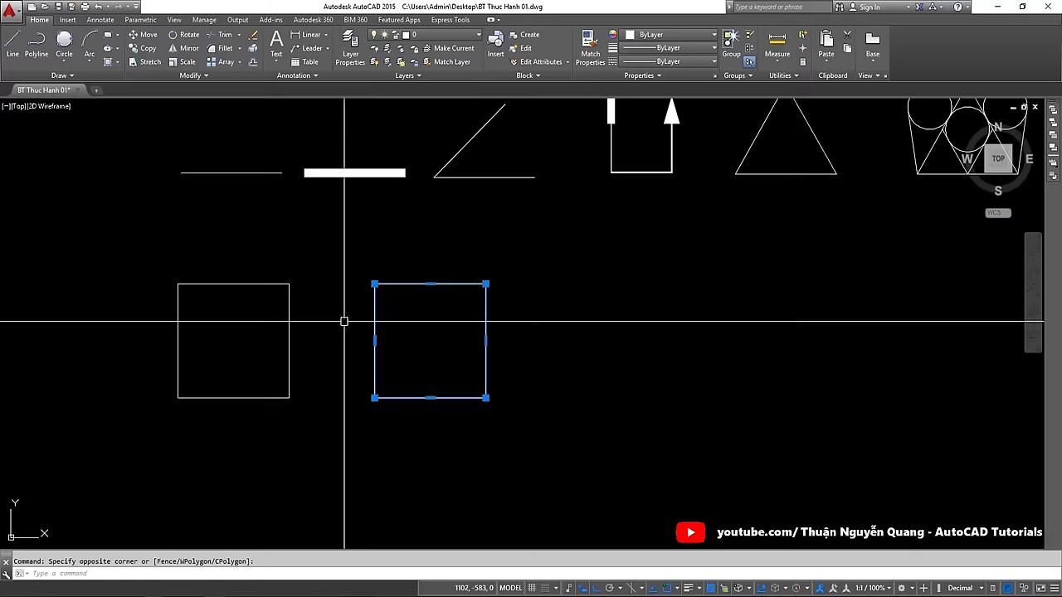
{"action": "key", "text": "Escape"}
{"action": "scroll", "coordinate": [470, 295], "scroll_direction": "up", "scroll_amount": 2}
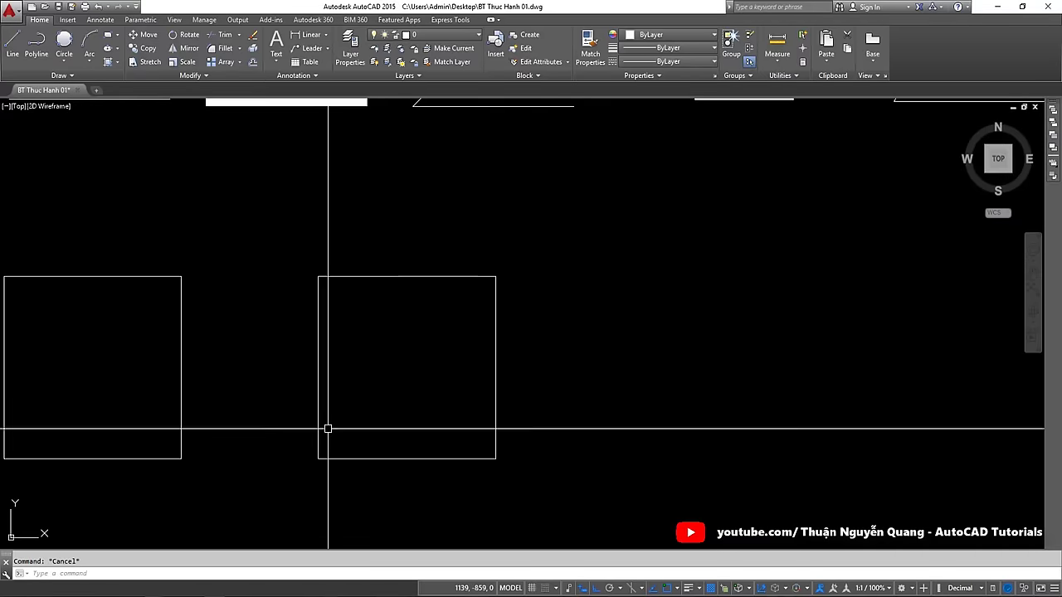
{"action": "key", "text": "alt+Tab"}
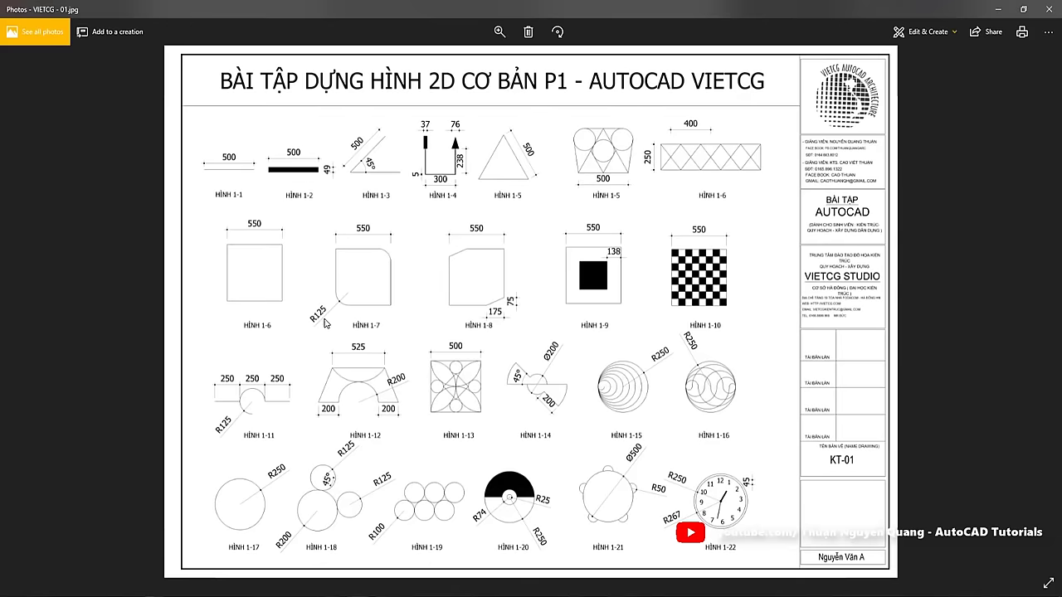
Bring up the command reference sheet 7.jpg to look up the Fillet (F) command
{"action": "key", "text": "alt+Tab"}
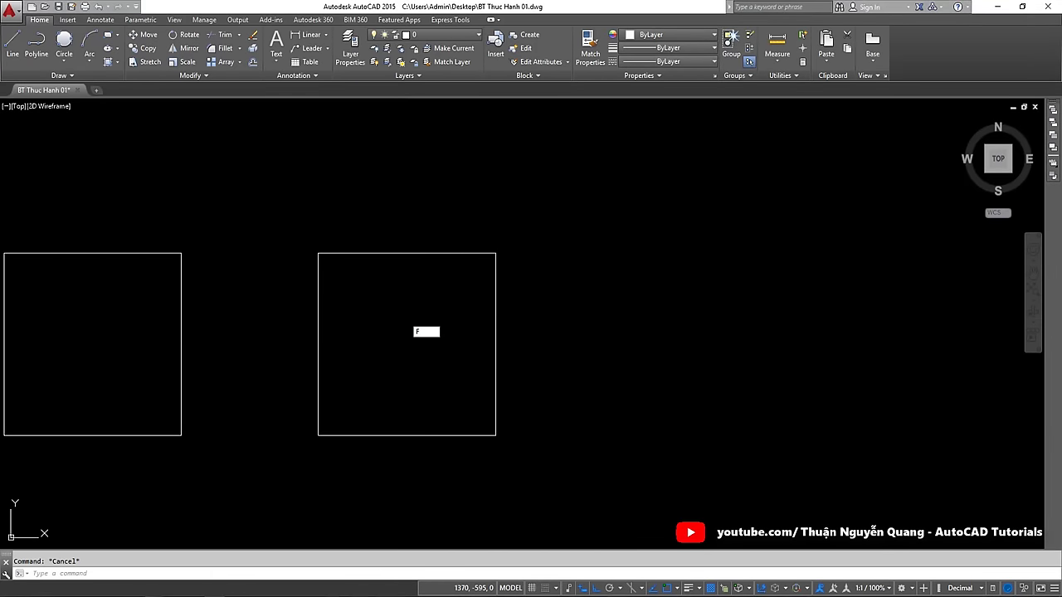
{"action": "left_click", "coordinate": [394, 539]}
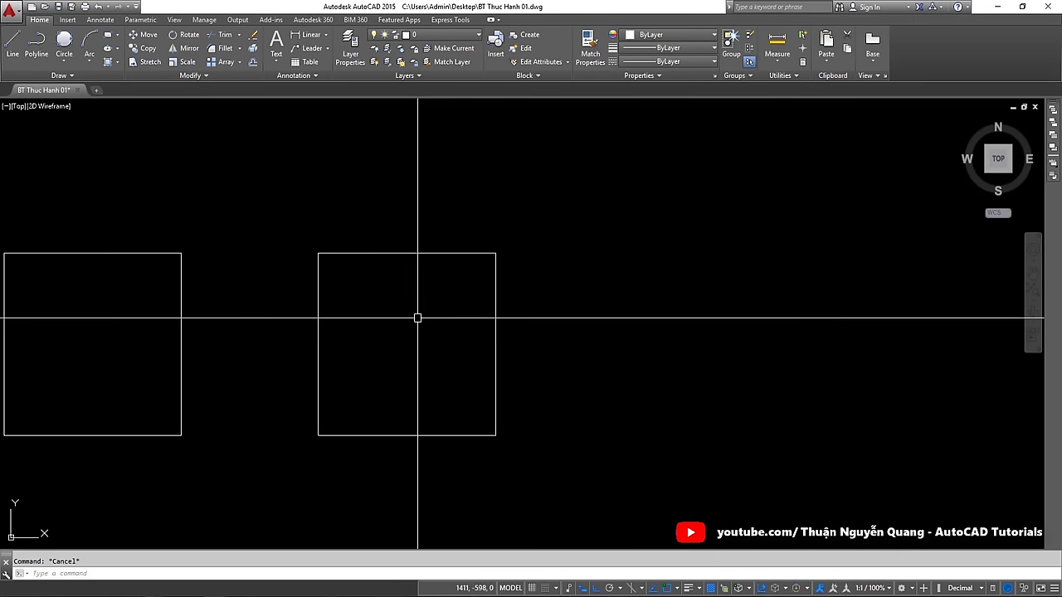
Set the FILLET radius to 125 and round the copied square's top-right, then bottom-left corner
{"action": "type", "text": "f"}
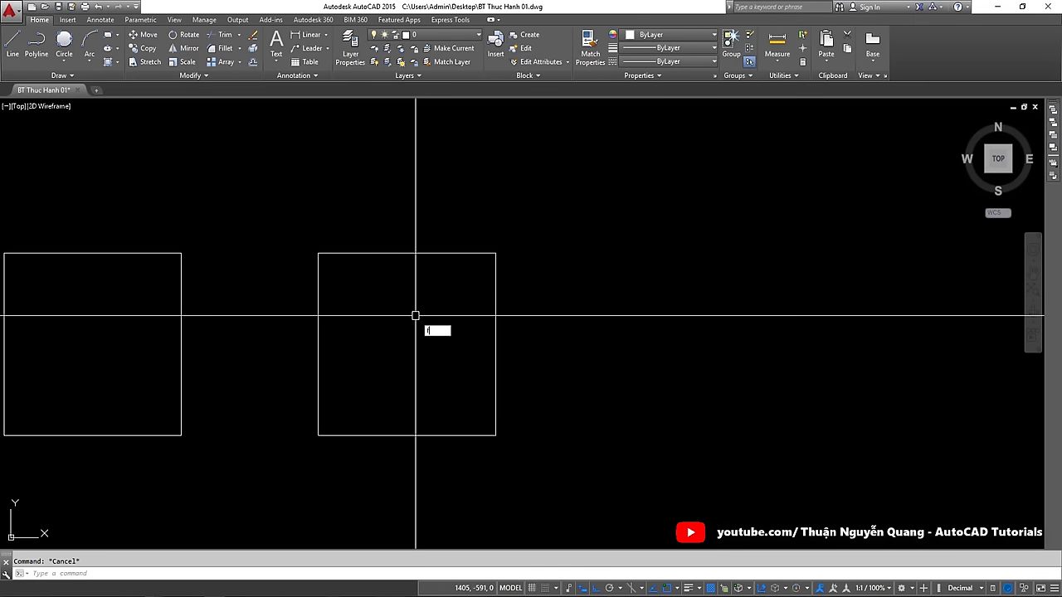
{"action": "key", "text": "Return"}
{"action": "key", "text": "Down"}
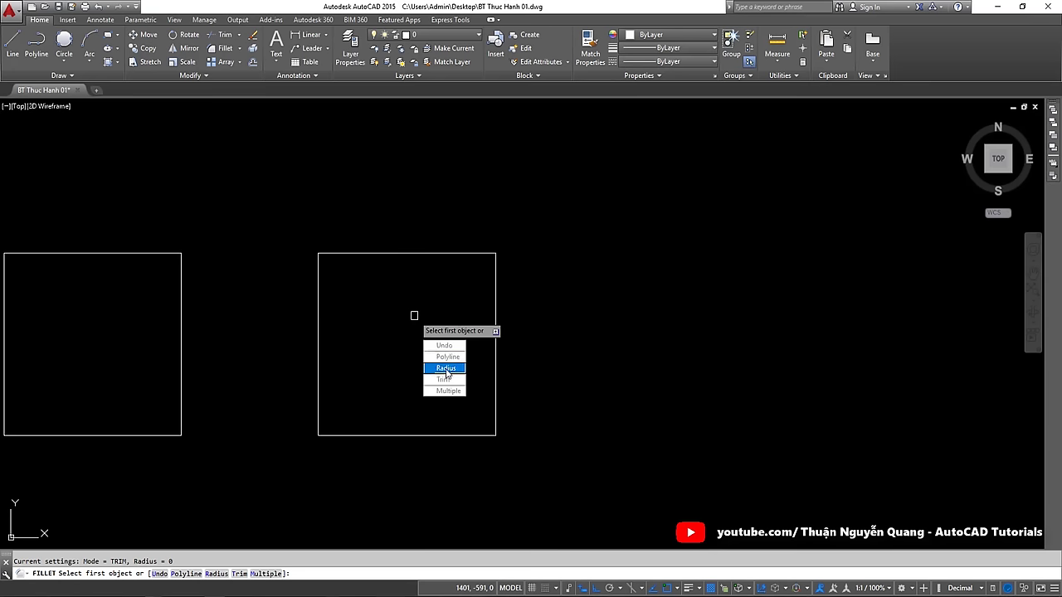
{"action": "key", "text": "Return"}
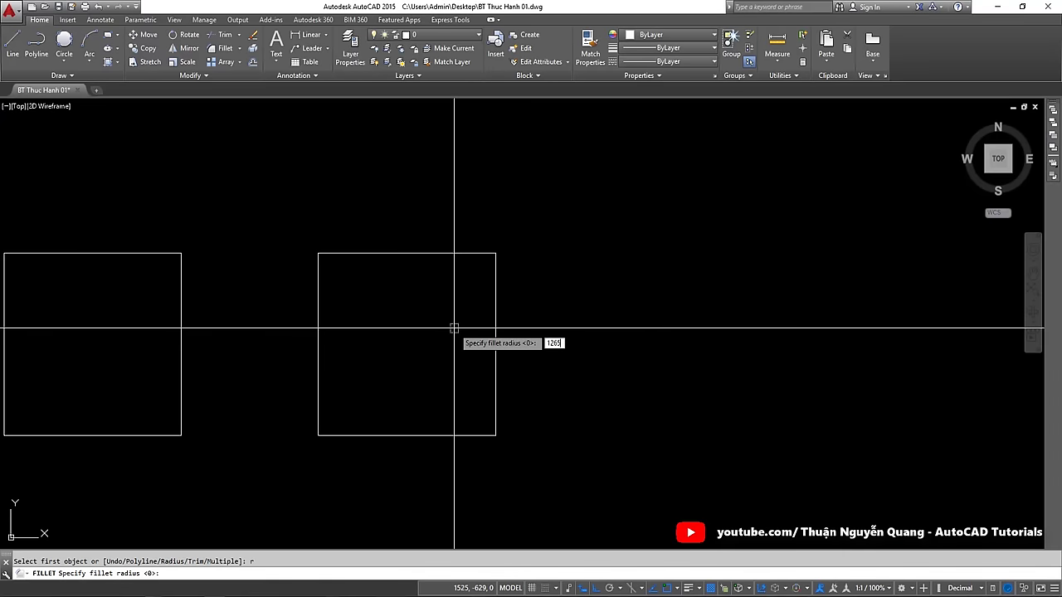
{"action": "type", "text": "125"}
{"action": "key", "text": "Return"}
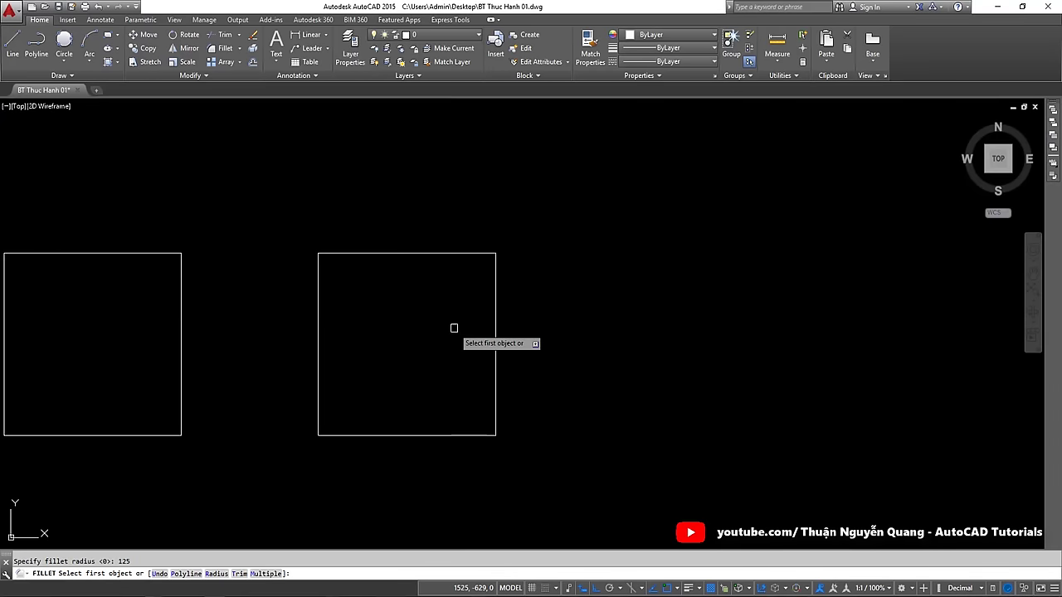
{"action": "left_click", "coordinate": [492, 277]}
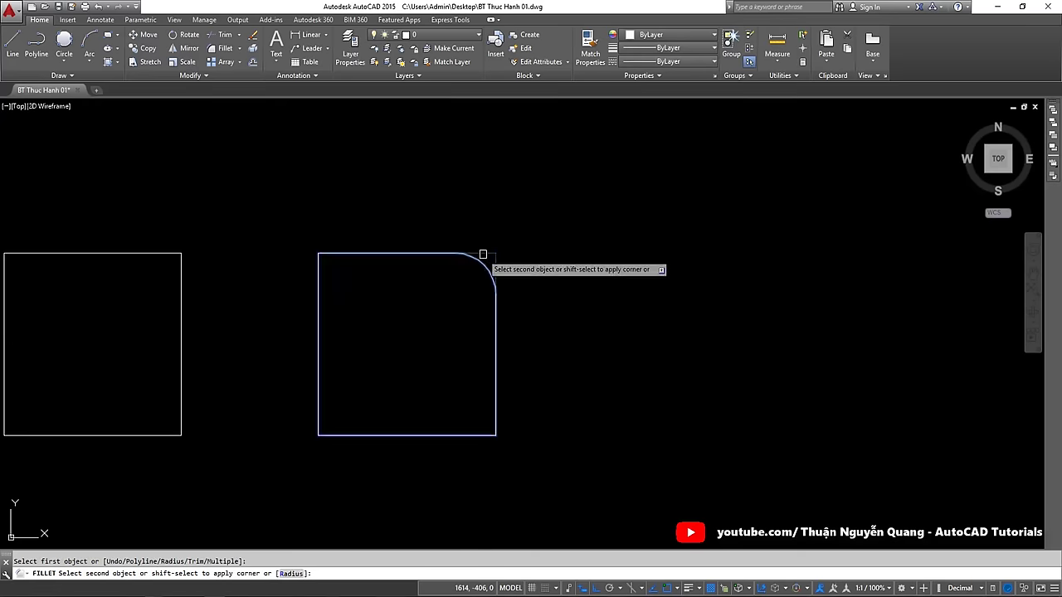
{"action": "left_click", "coordinate": [482, 254]}
{"action": "key", "text": "Return"}
{"action": "left_click", "coordinate": [334, 435]}
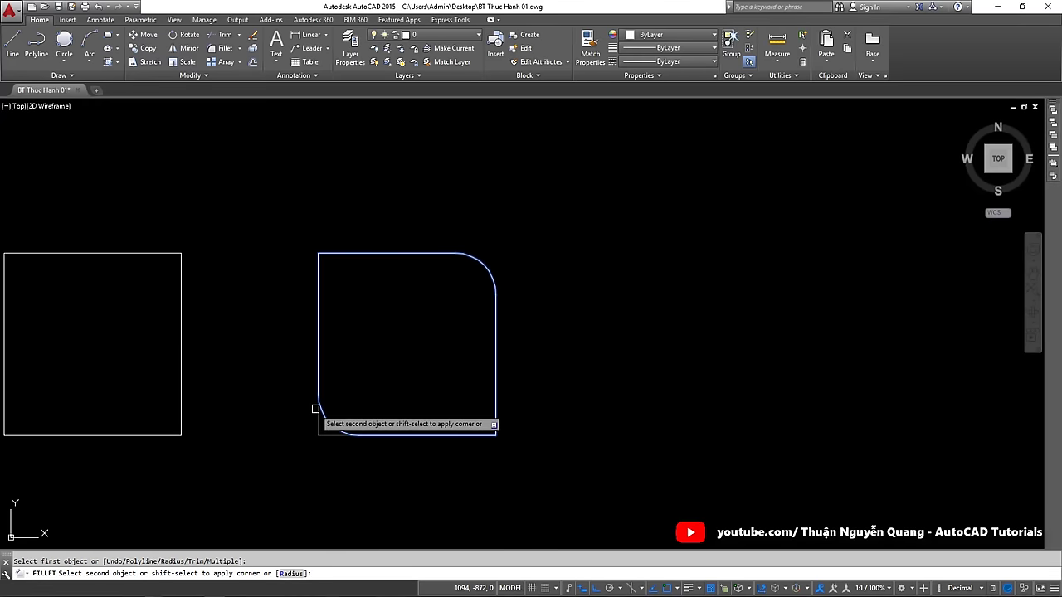
{"action": "left_click", "coordinate": [320, 404]}
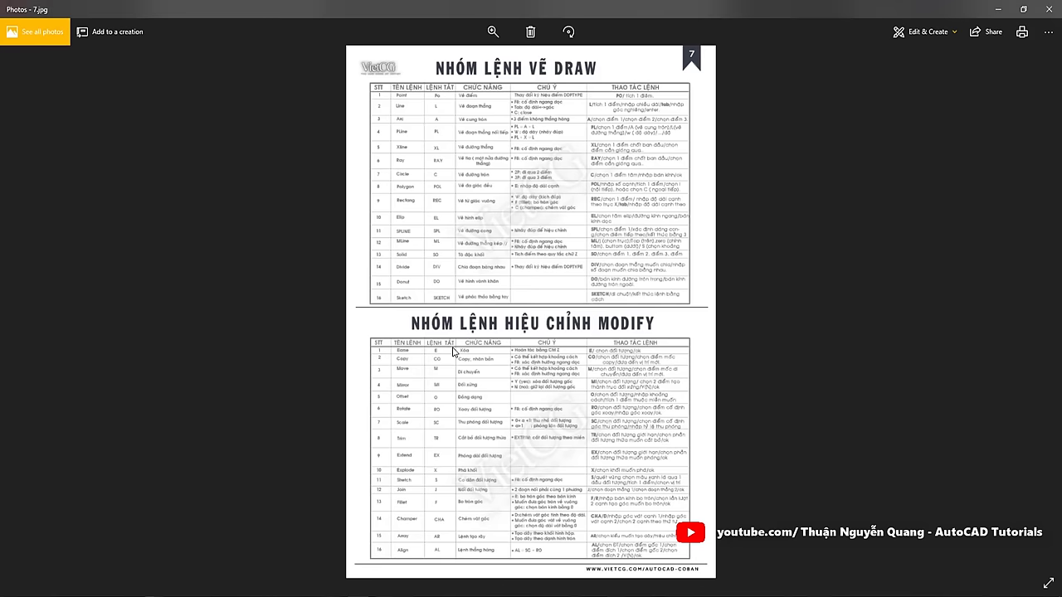
Switch Photos to VIETCG - 01.jpg to review HÌNH 1-8's 175 × 75 chamfers, then return to AutoCAD
{"action": "key", "text": "Right"}
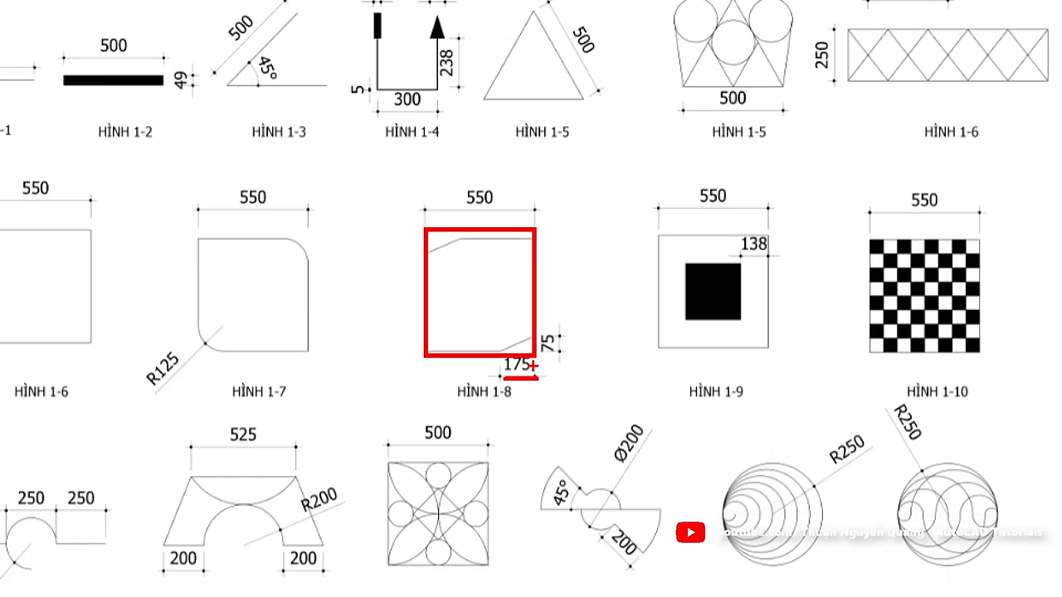
{"action": "key", "text": "alt+Tab"}
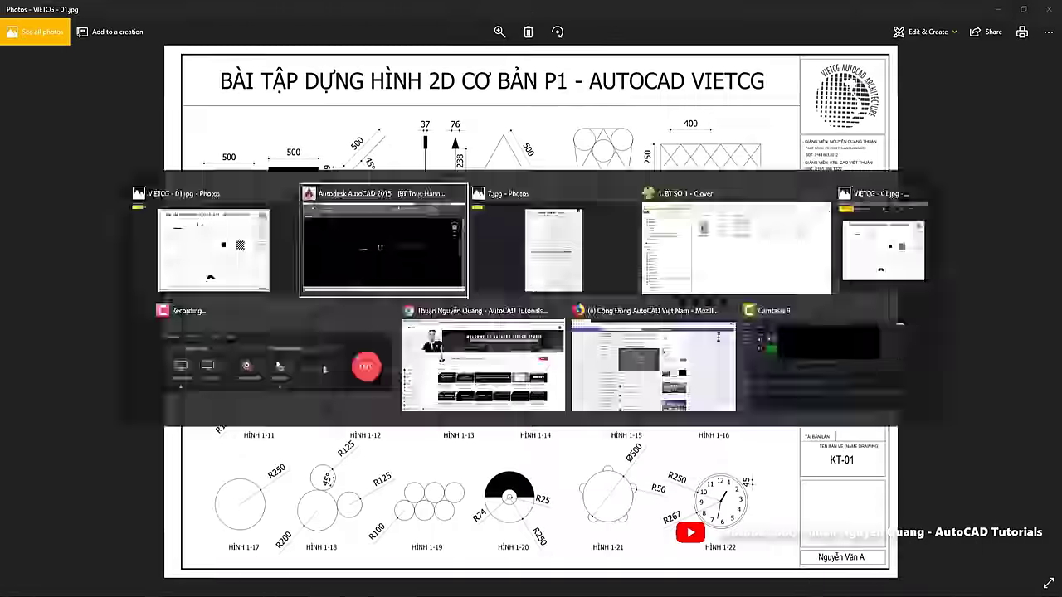
Copy the plain square to the right of the rounded square and bring it into view
{"action": "left_click", "coordinate": [356, 371]}
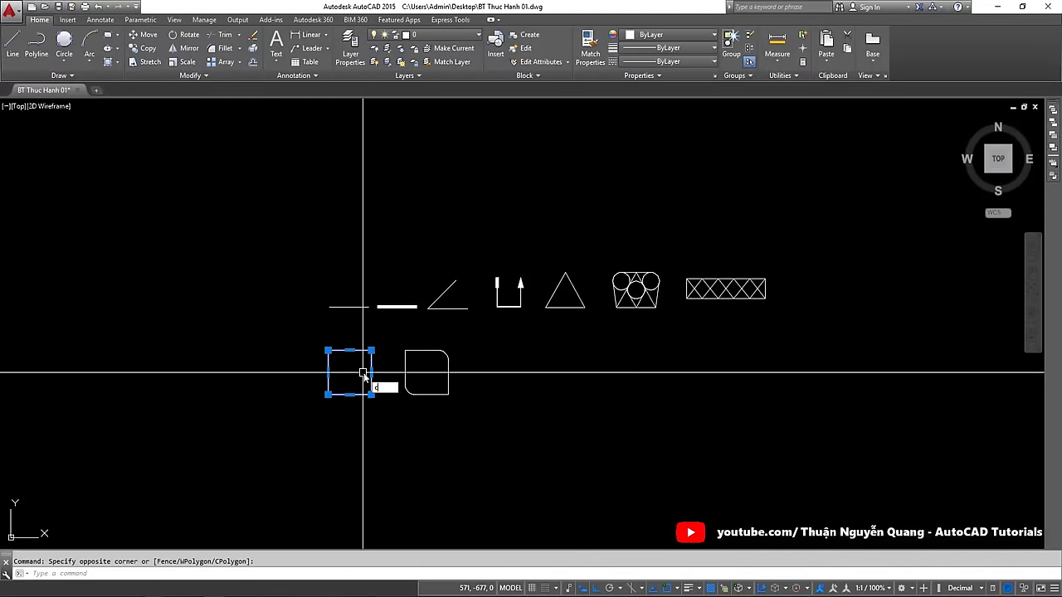
{"action": "type", "text": "o"}
{"action": "key", "text": "Return"}
{"action": "left_click", "coordinate": [375, 410]}
{"action": "left_click", "coordinate": [527, 410]}
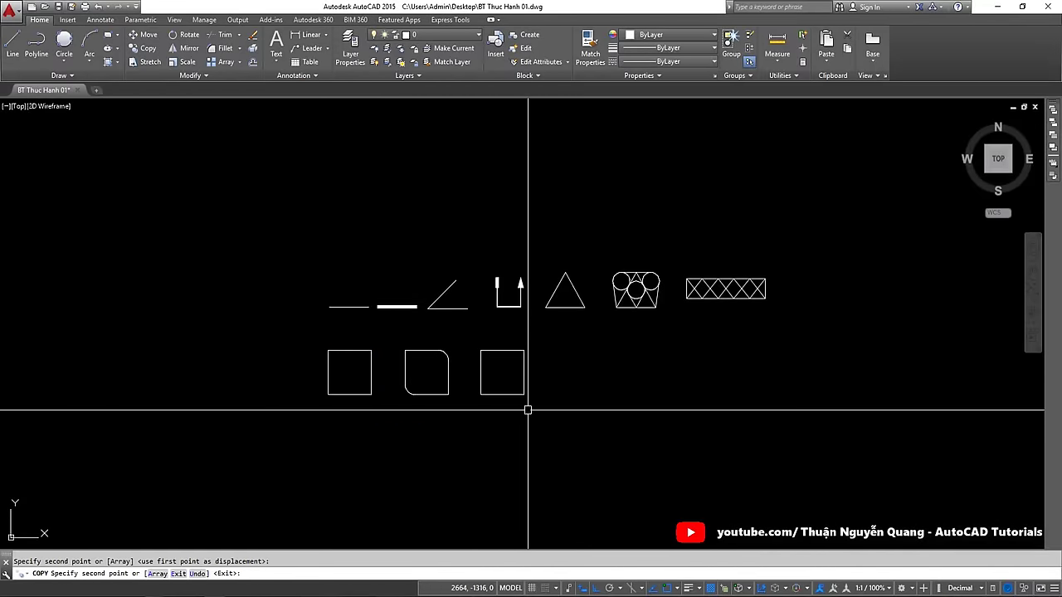
{"action": "scroll", "coordinate": [525, 357], "scroll_direction": "up", "scroll_amount": 4}
{"action": "key", "text": "alt+Tab"}
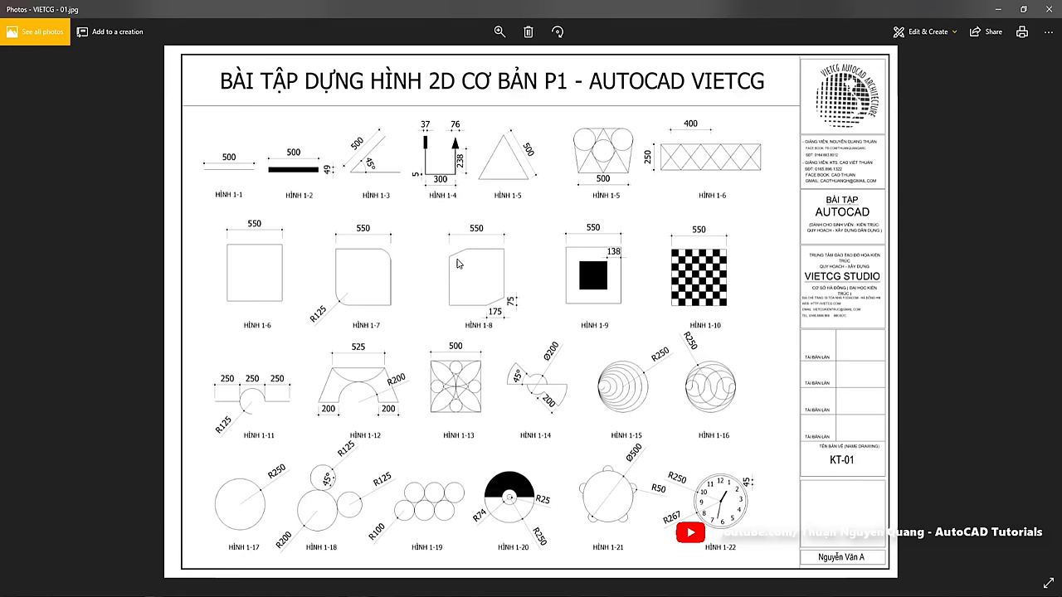
{"action": "scroll", "coordinate": [457, 264], "scroll_direction": "up", "scroll_amount": 2}
{"action": "key", "text": "alt+Tab"}
{"action": "scroll", "coordinate": [464, 402], "scroll_direction": "up", "scroll_amount": 2}
{"action": "middle_click_drag", "start_coordinate": [465, 398], "coordinate": [474, 370]}
Start CHAMFER and set the chamfer distances to 75 and 175
{"action": "type", "text": "c"}
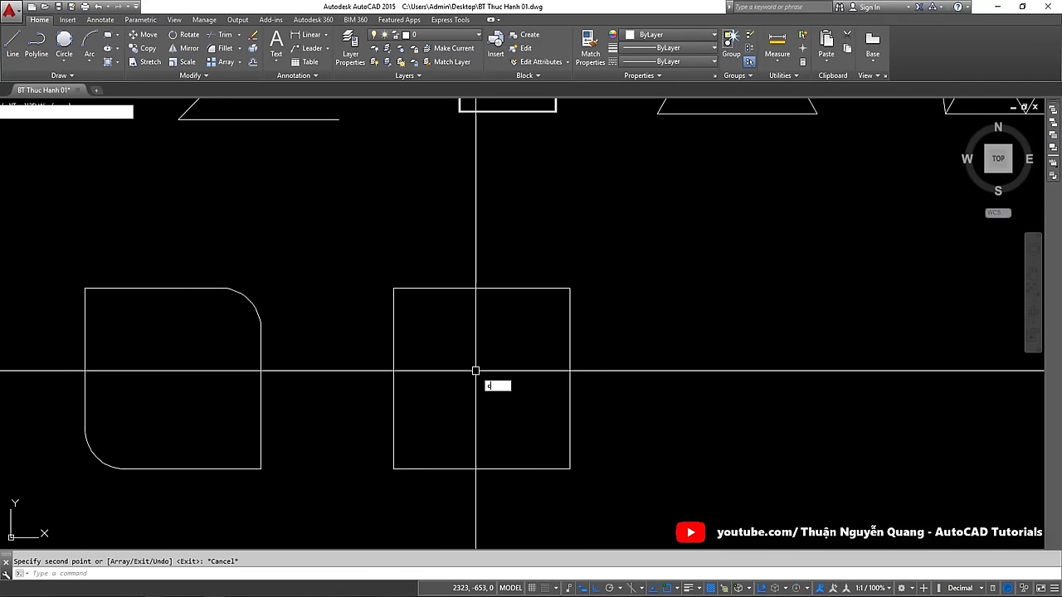
{"action": "type", "text": "ha"}
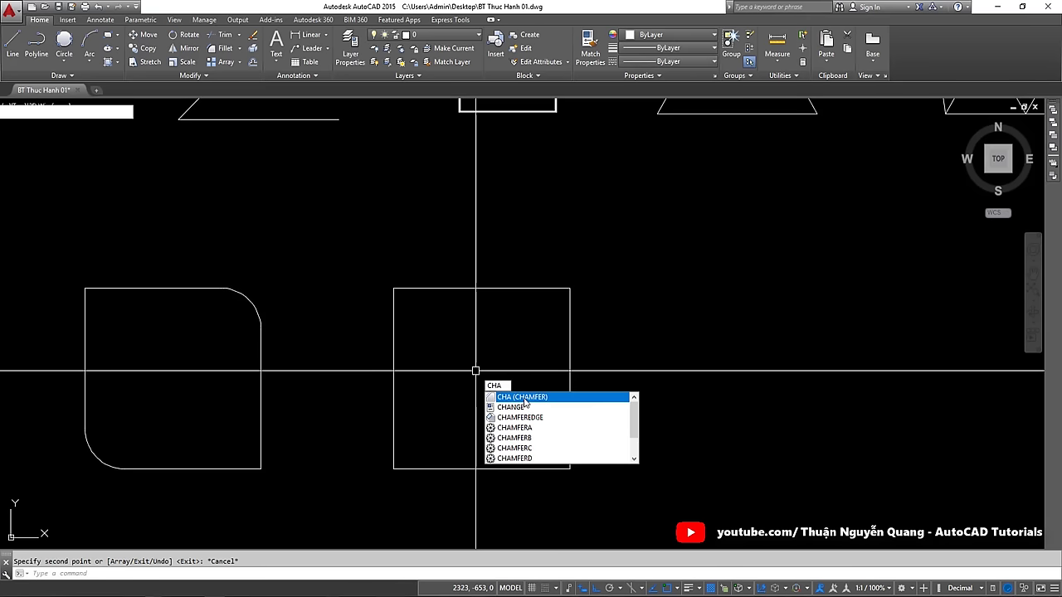
{"action": "left_click", "coordinate": [522, 398]}
{"action": "key", "text": "Down"}
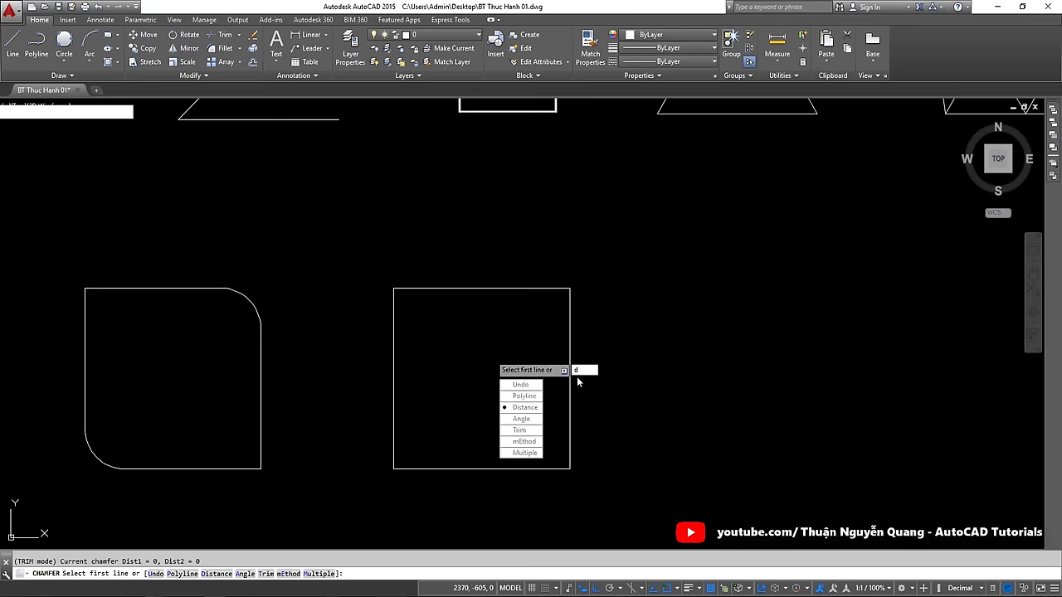
{"action": "key", "text": "Return"}
{"action": "type", "text": "75"}
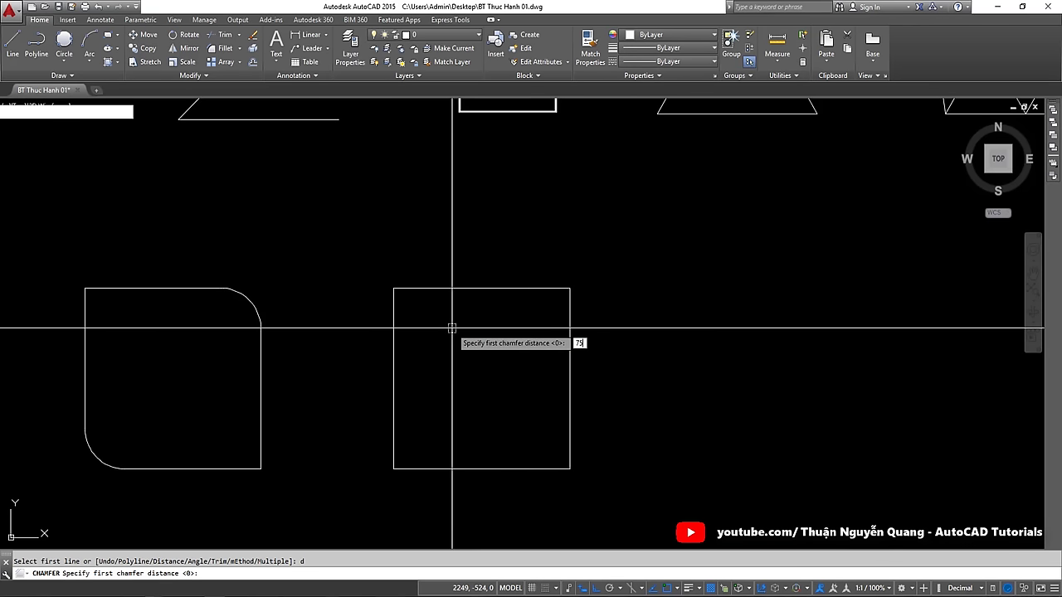
{"action": "key", "text": "Return"}
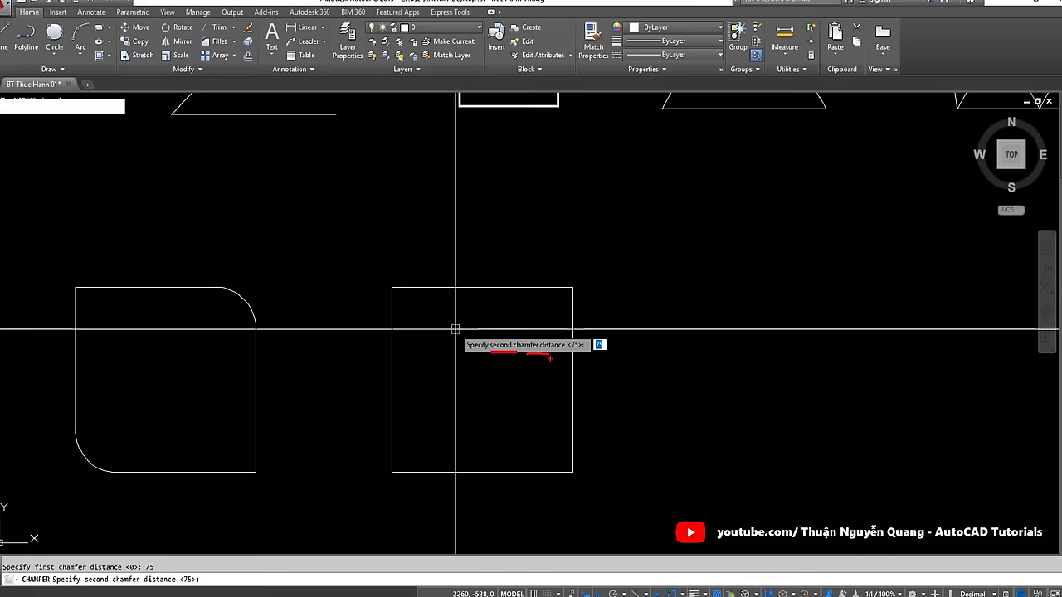
{"action": "type", "text": "175"}
{"action": "key", "text": "Return"}
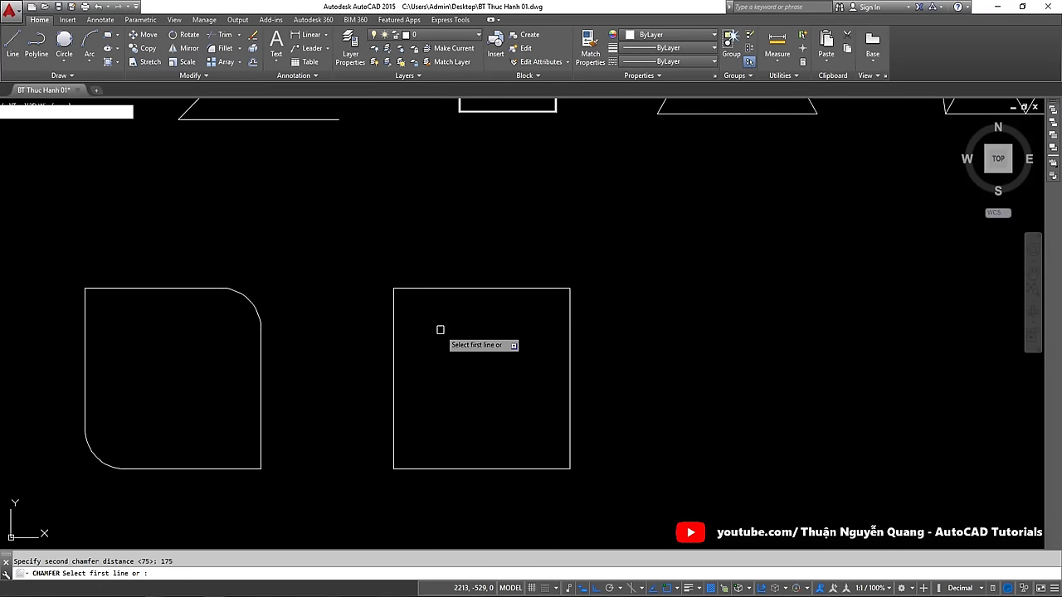
{"action": "key", "text": "alt+Tab"}
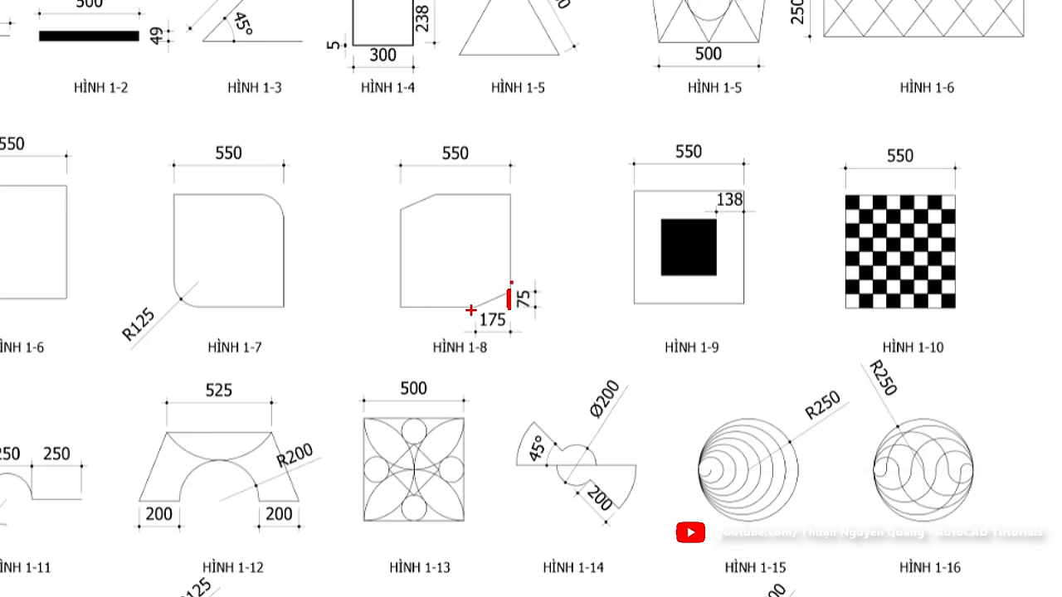
{"action": "key", "text": "alt+Tab"}
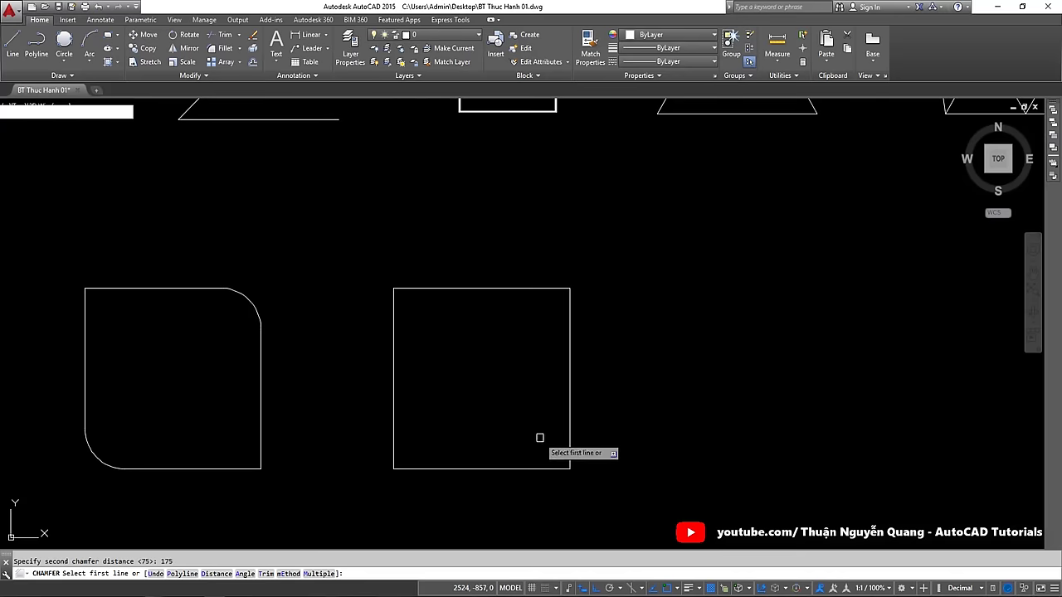
Chamfer the new square's bottom-right and top-left corners by picking their edge pairs
{"action": "left_click", "coordinate": [567, 448]}
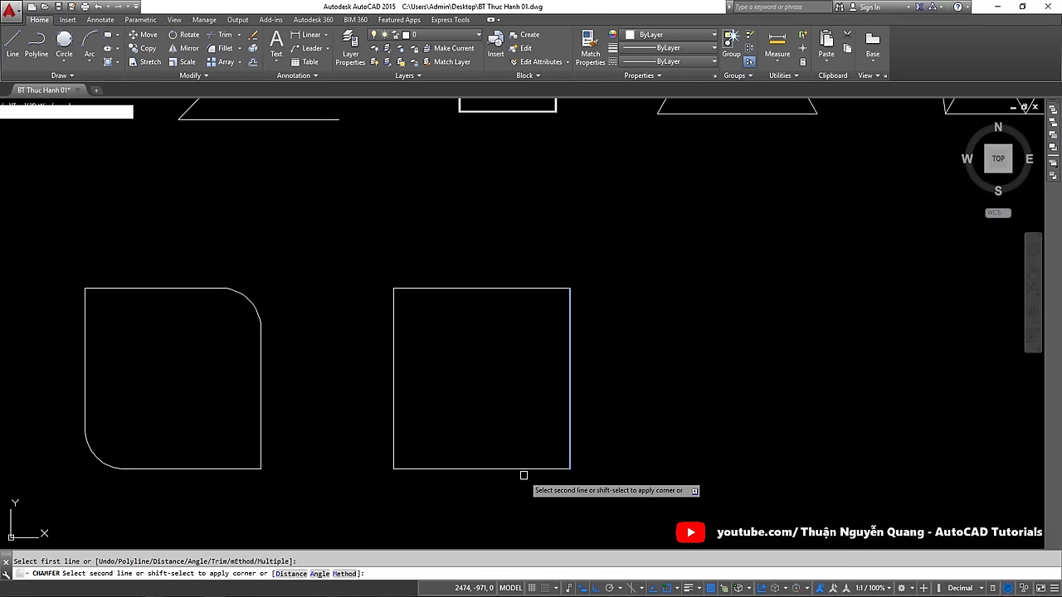
{"action": "left_click", "coordinate": [503, 471]}
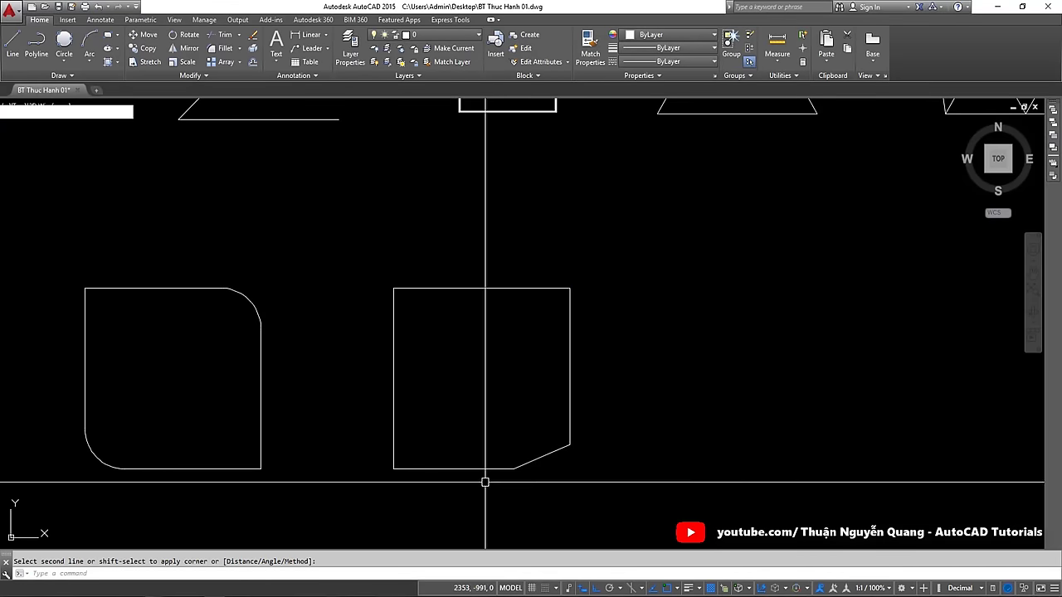
{"action": "key", "text": "Return"}
{"action": "key", "text": "alt+Tab"}
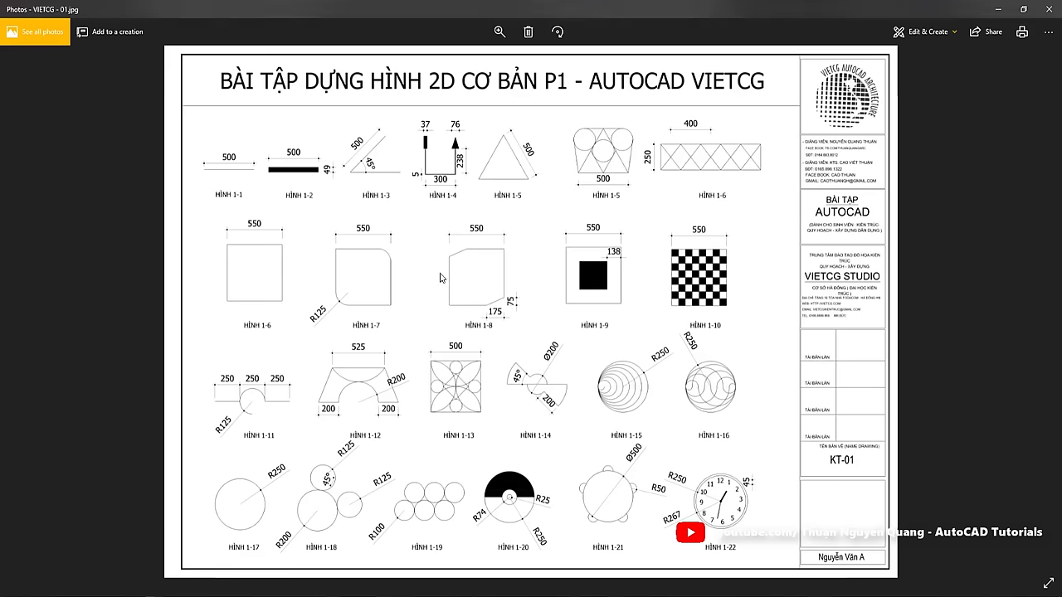
{"action": "key", "text": "alt+Tab"}
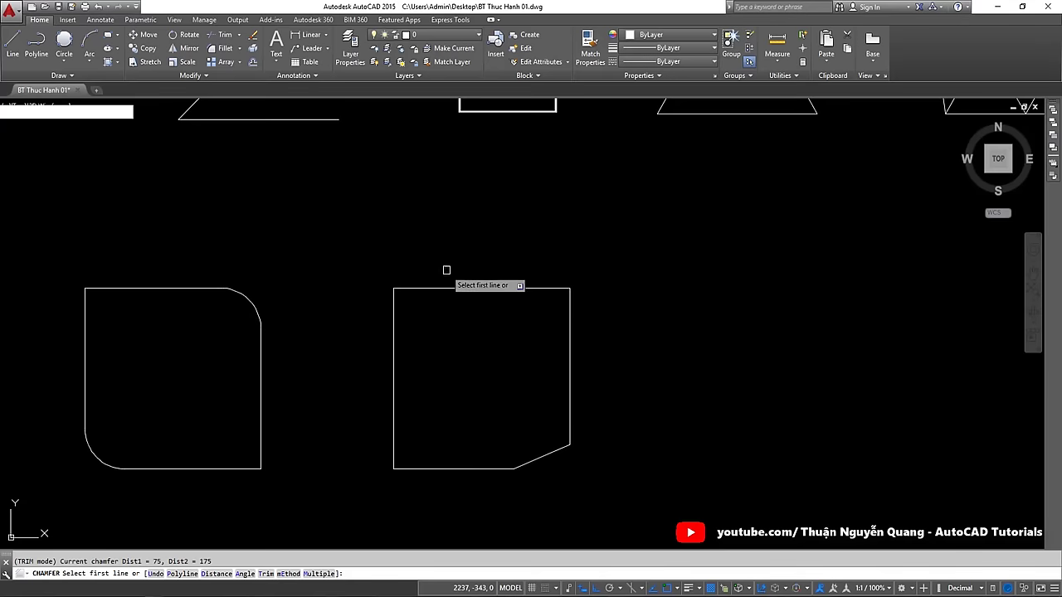
{"action": "left_click", "coordinate": [394, 321]}
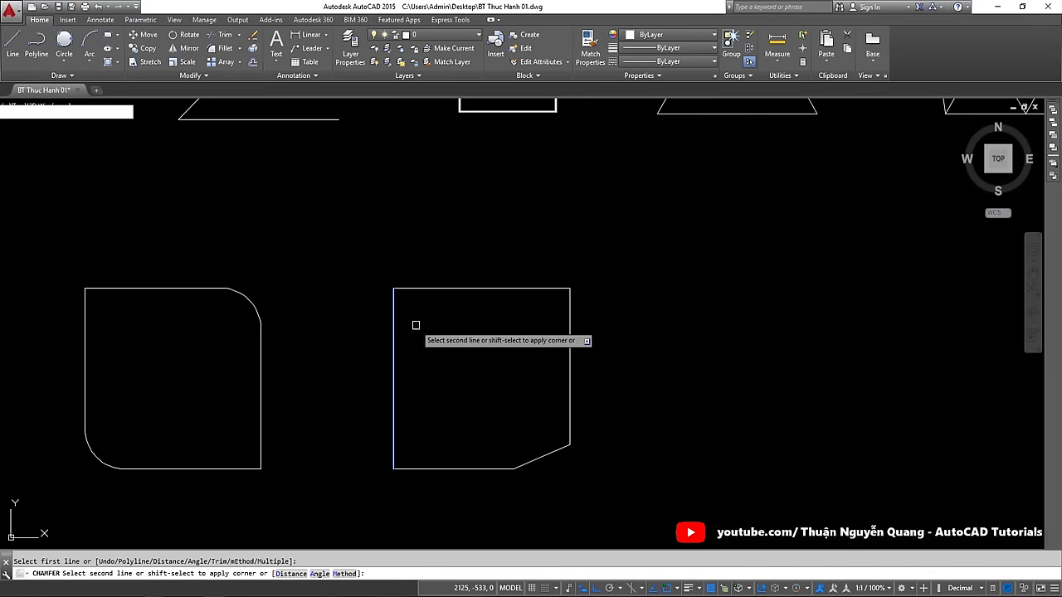
{"action": "left_click", "coordinate": [440, 290]}
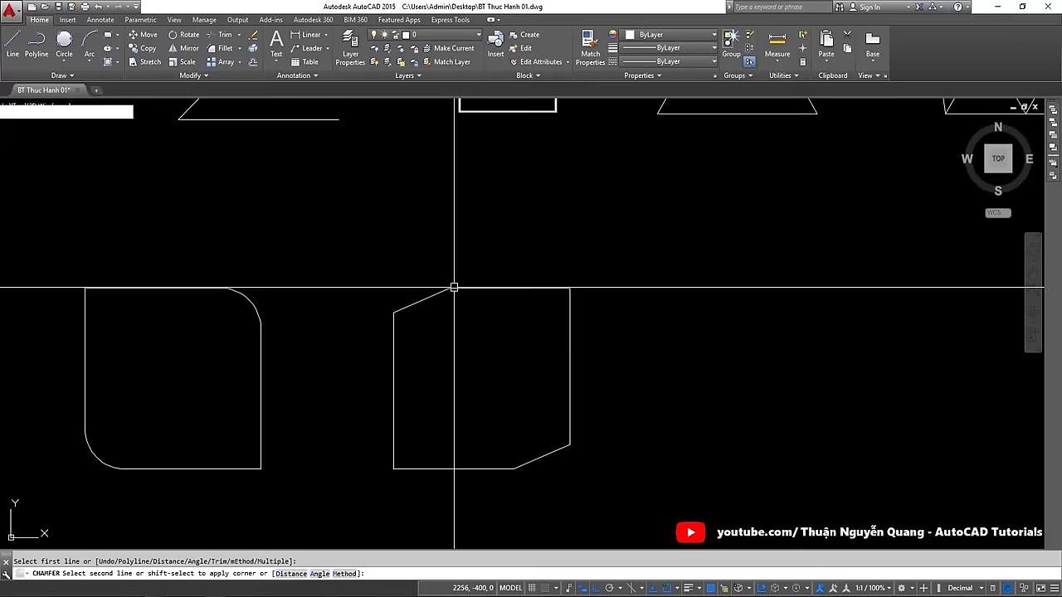
{"action": "left_click", "coordinate": [576, 287]}
{"action": "left_click", "coordinate": [419, 371]}
{"action": "key", "text": "Escape"}
{"action": "type", "text": "DI"}
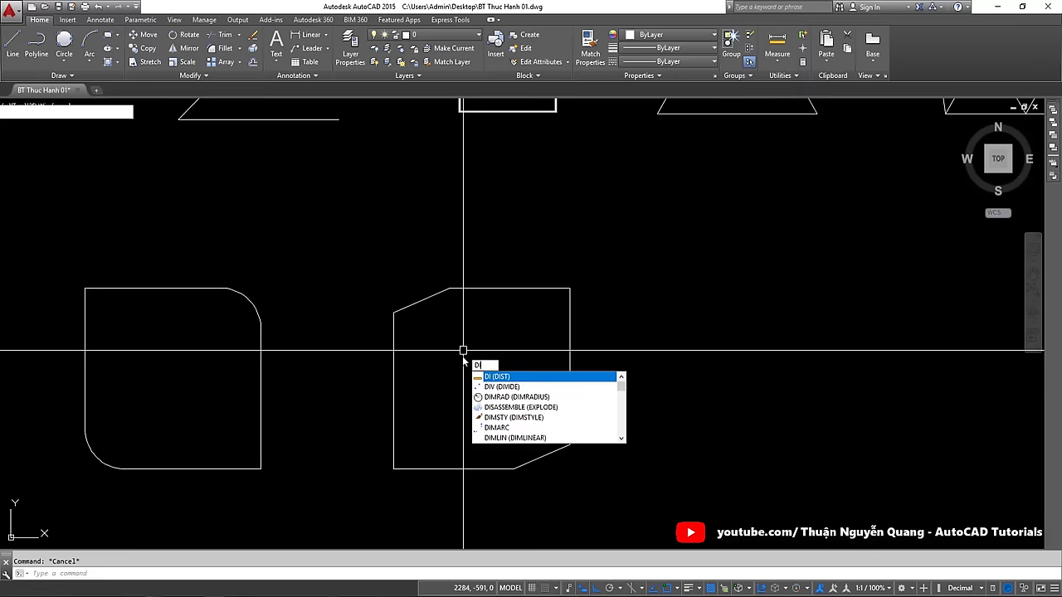
{"action": "key", "text": "Return"}
{"action": "left_click", "coordinate": [393, 312]}
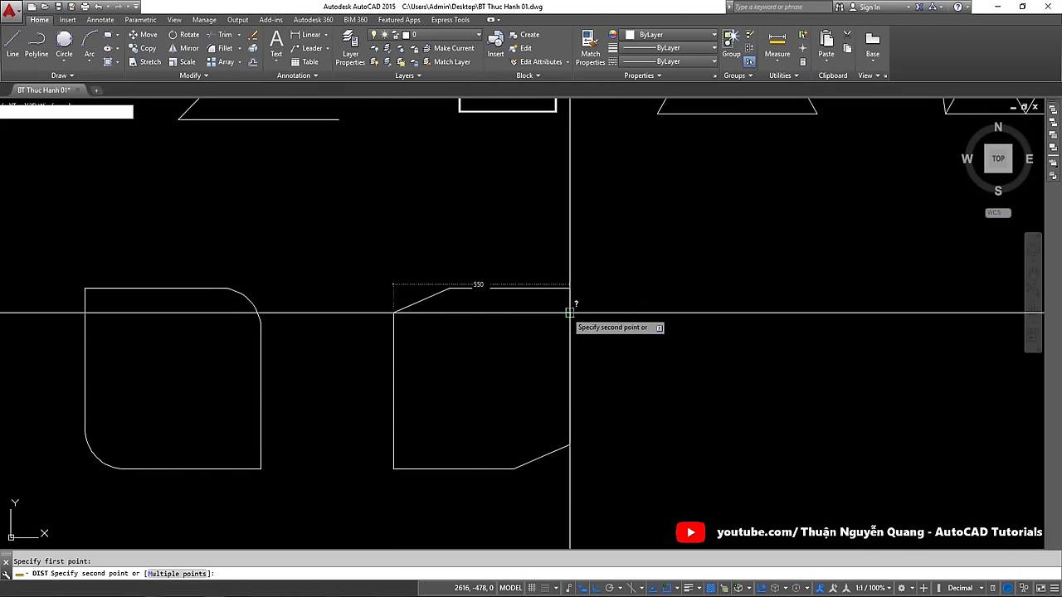
{"action": "key", "text": "Escape"}
{"action": "scroll", "coordinate": [513, 469], "scroll_direction": "up", "scroll_amount": 2}
{"action": "key", "text": "Return"}
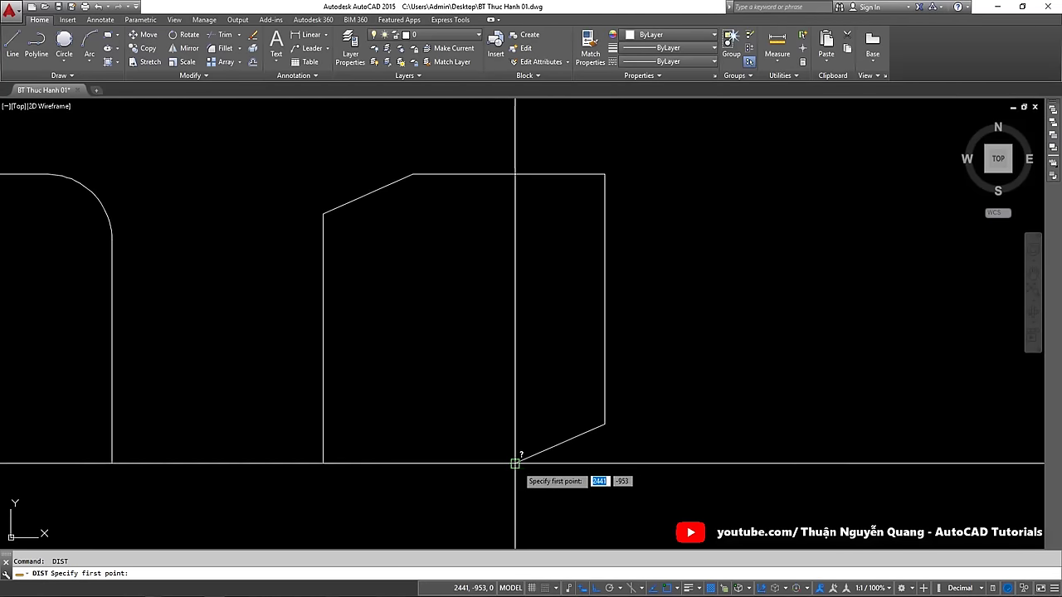
{"action": "left_click", "coordinate": [514, 463]}
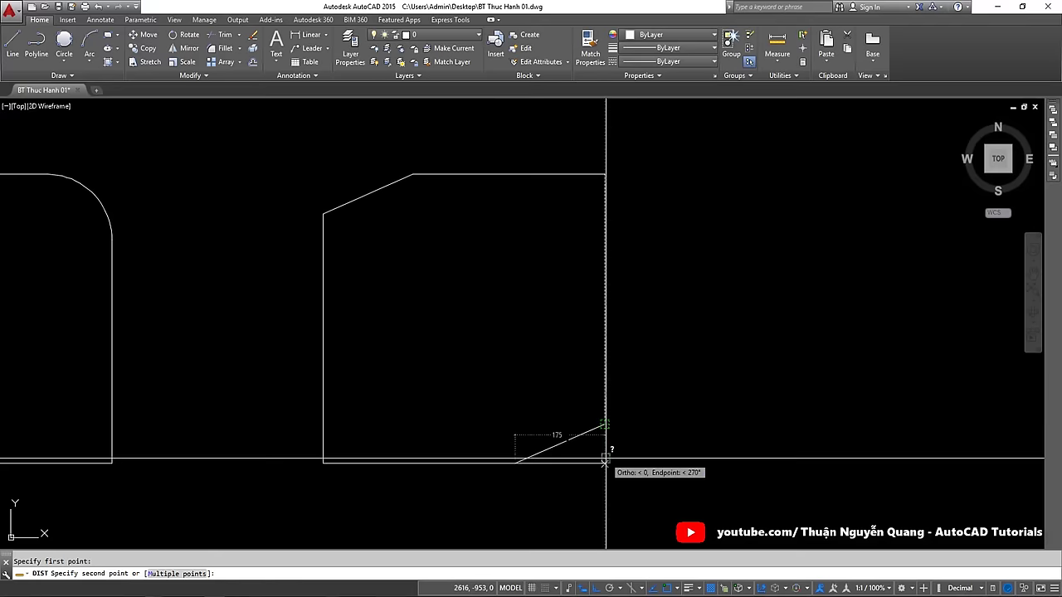
{"action": "key", "text": "Escape"}
{"action": "key", "text": "Return"}
{"action": "left_click", "coordinate": [605, 425]}
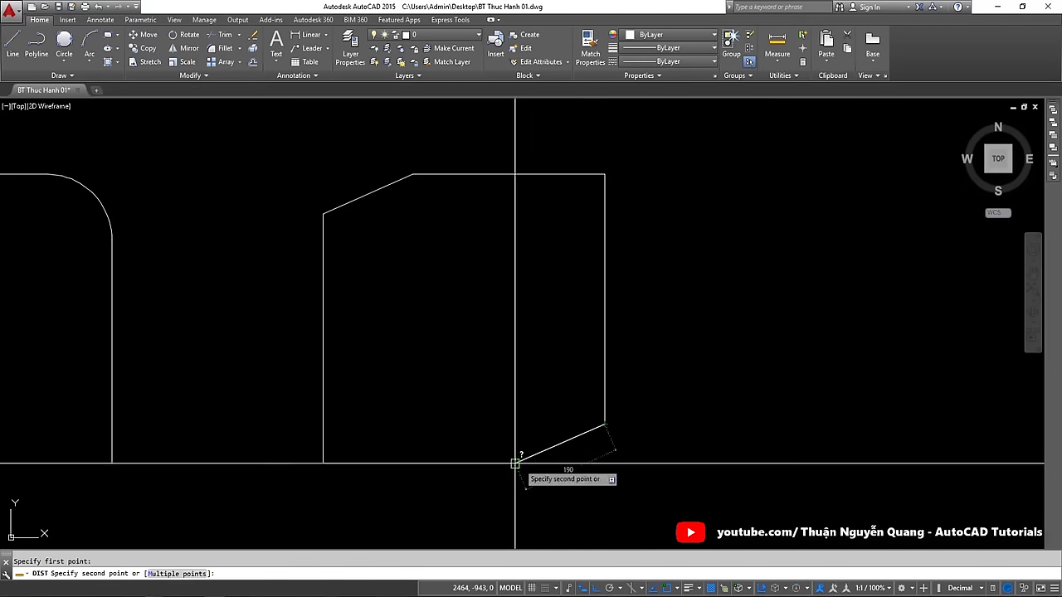
{"action": "key", "text": "Escape"}
{"action": "scroll", "coordinate": [604, 462], "scroll_direction": "down", "scroll_amount": 5}
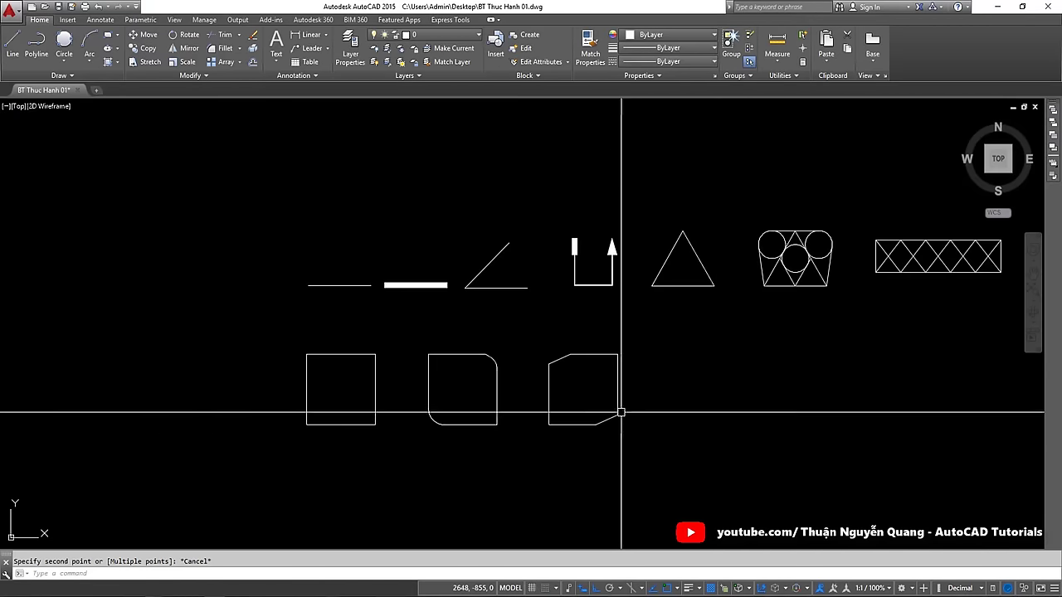
{"action": "left_click", "coordinate": [643, 446]}
{"action": "key", "text": "Escape"}
{"action": "middle_click_drag", "start_coordinate": [550, 396], "coordinate": [445, 370]}
{"action": "key", "text": "alt+Tab"}
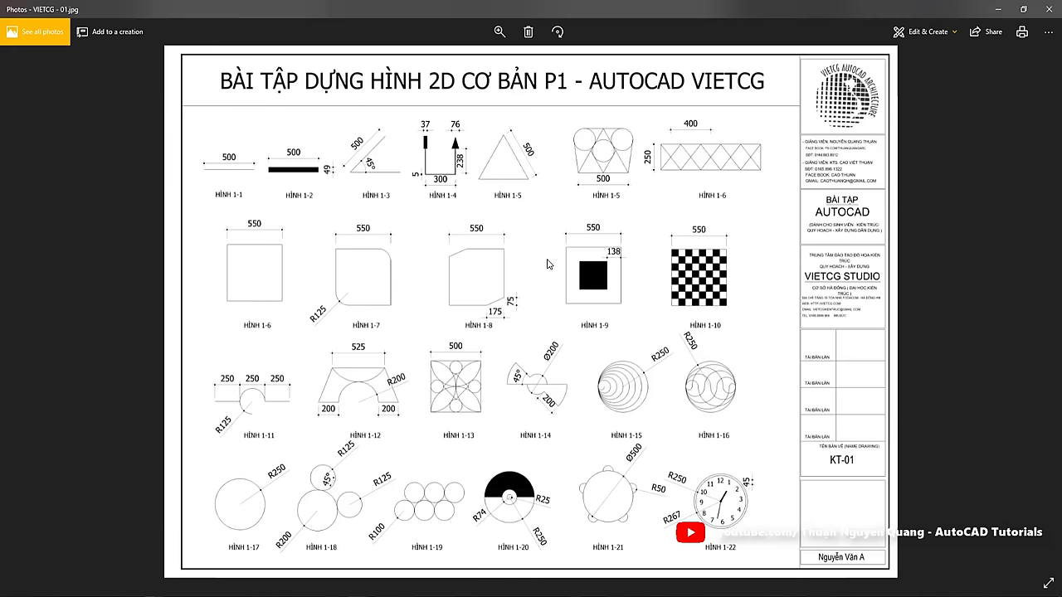
{"action": "key", "text": "ctrl+1"}
{"action": "left_click_drag", "start_coordinate": [508, 177], "coordinate": [643, 360], "text": "ctrl"}
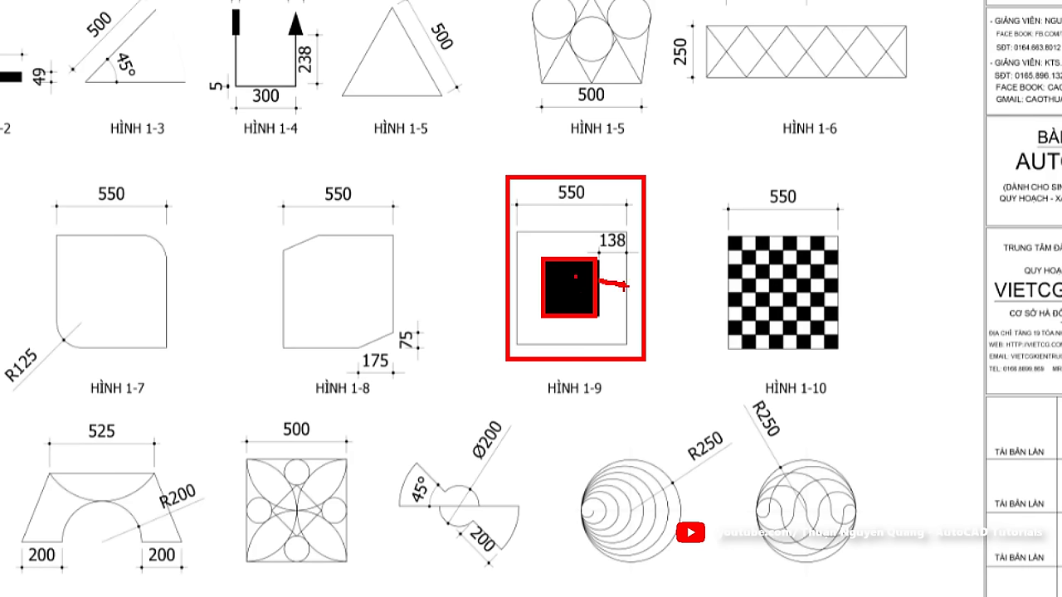
{"action": "key", "text": "Escape"}
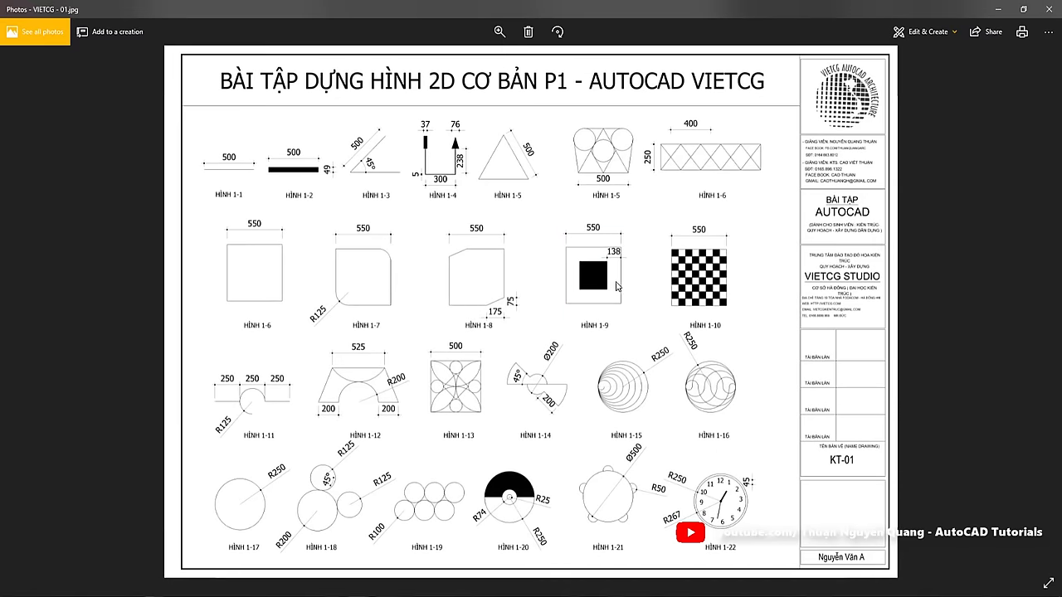
{"action": "key", "text": "alt+Tab"}
Copy the plain 550 square to the right of the chamfered square
{"action": "scroll", "coordinate": [510, 340], "scroll_direction": "up", "scroll_amount": 2}
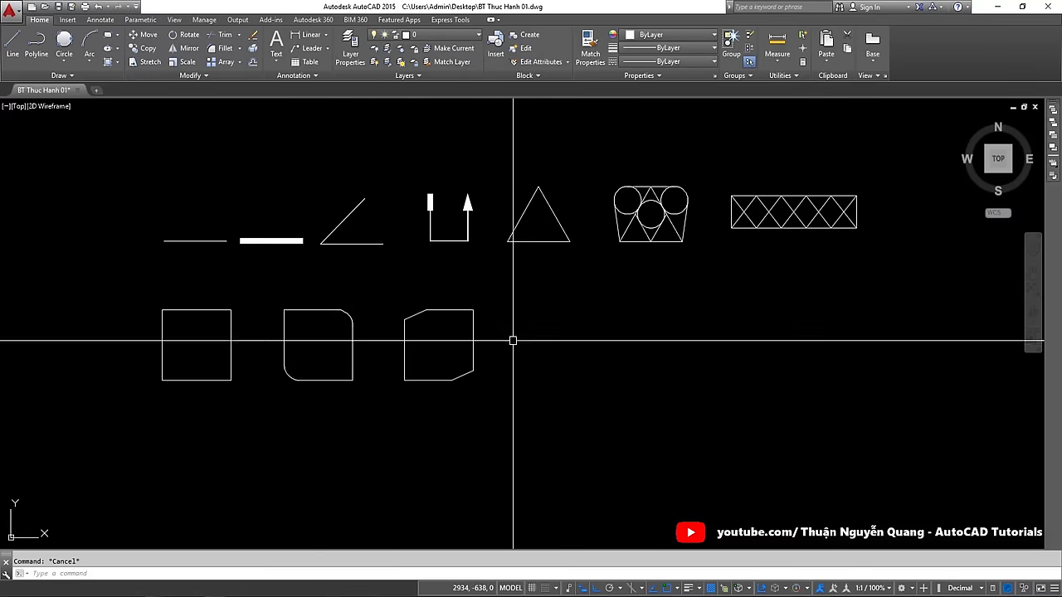
{"action": "left_click", "coordinate": [255, 283]}
{"action": "type", "text": "co"}
{"action": "key", "text": "Return"}
{"action": "left_click", "coordinate": [230, 380]}
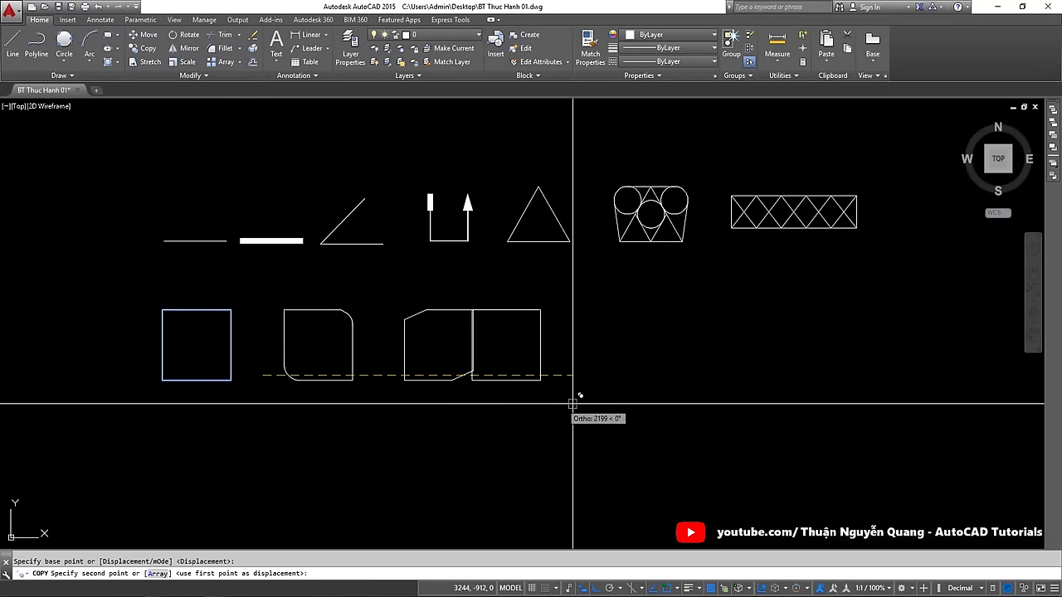
{"action": "left_click", "coordinate": [603, 380]}
{"action": "key", "text": "Escape"}
{"action": "left_click_drag", "start_coordinate": [628, 379], "coordinate": [580, 330]}
{"action": "scroll", "coordinate": [580, 330], "scroll_direction": "up", "scroll_amount": 2}
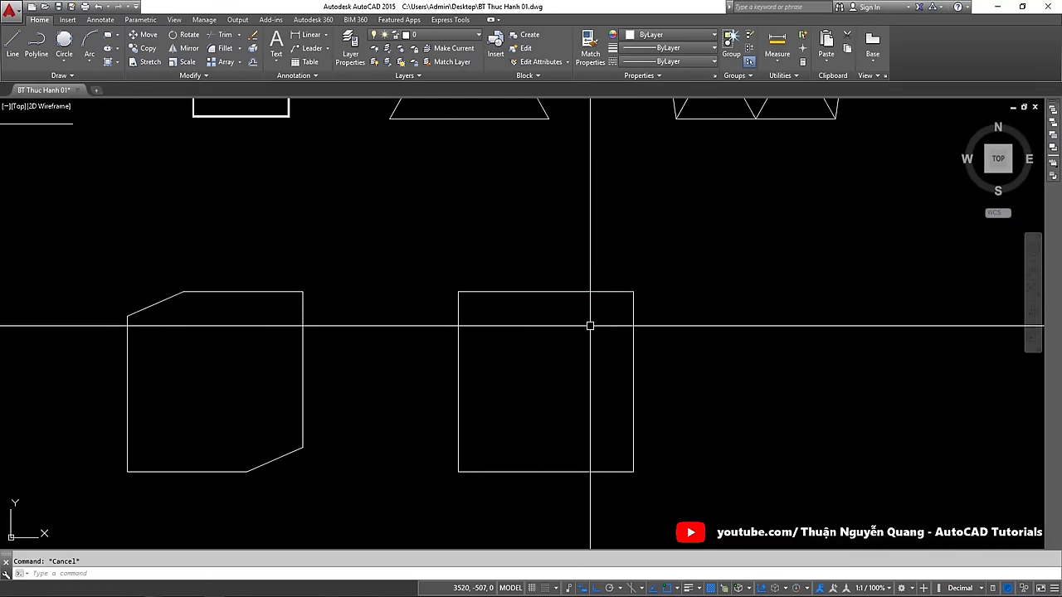
{"action": "key", "text": "alt+Tab"}
{"action": "key", "text": "alt+Tab"}
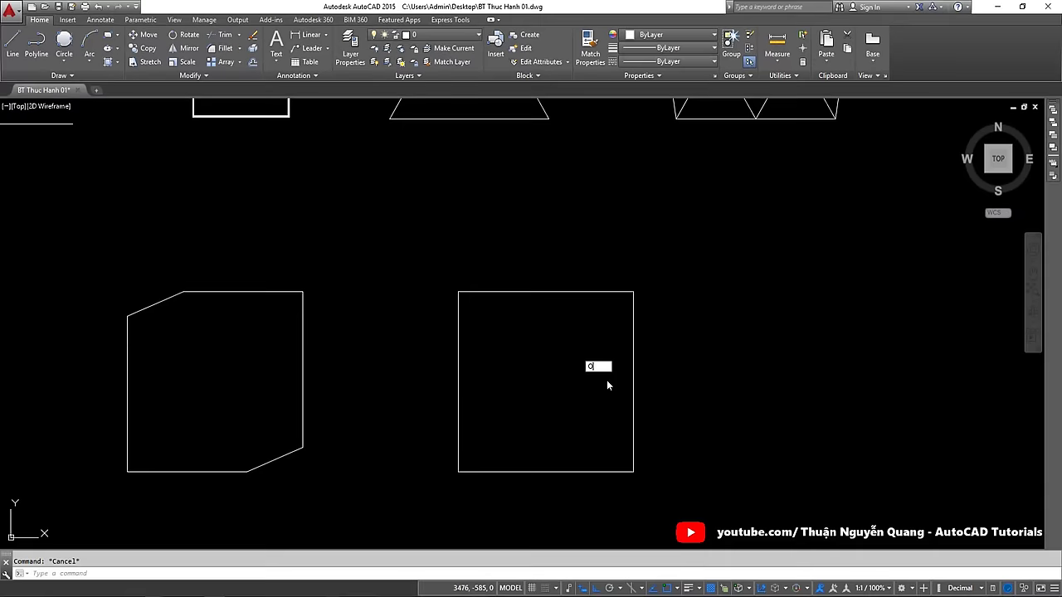
Offset the copied square 138 inward to create the inner square
{"action": "key", "text": "Return"}
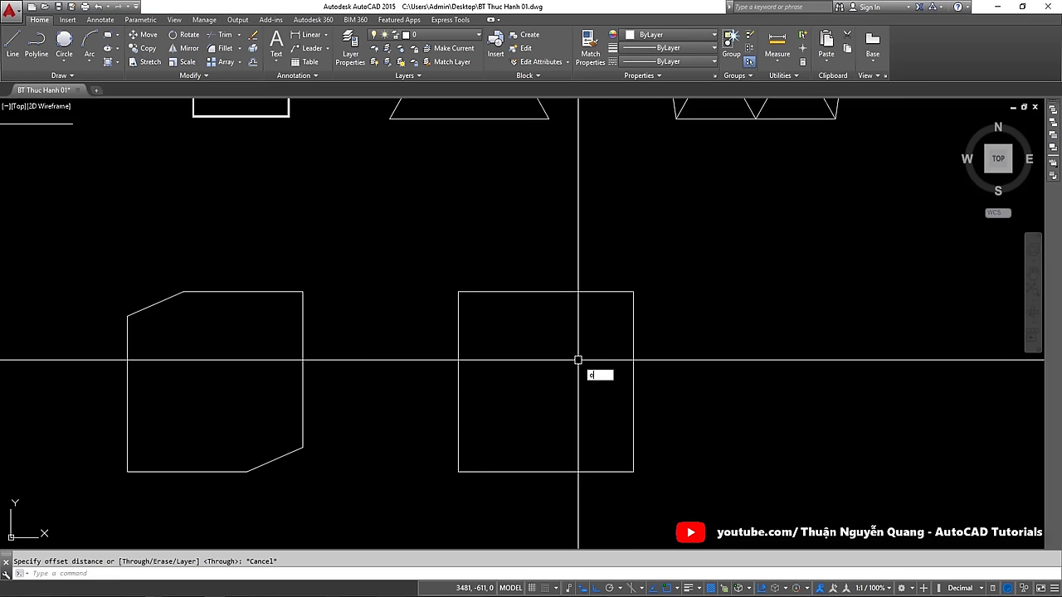
{"action": "key", "text": "Return"}
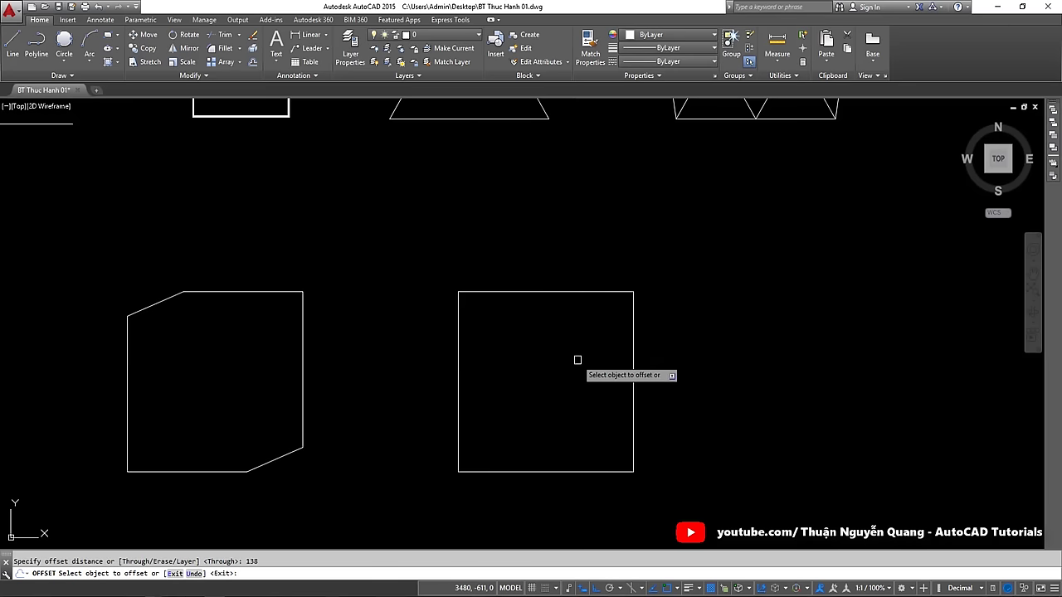
{"action": "left_click", "coordinate": [633, 356]}
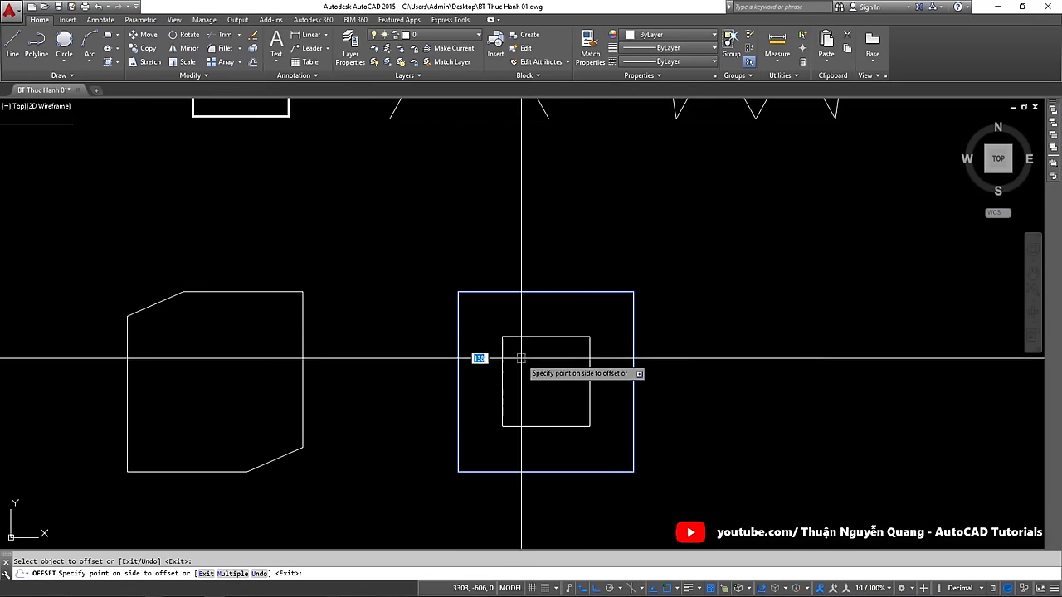
{"action": "left_click", "coordinate": [547, 366]}
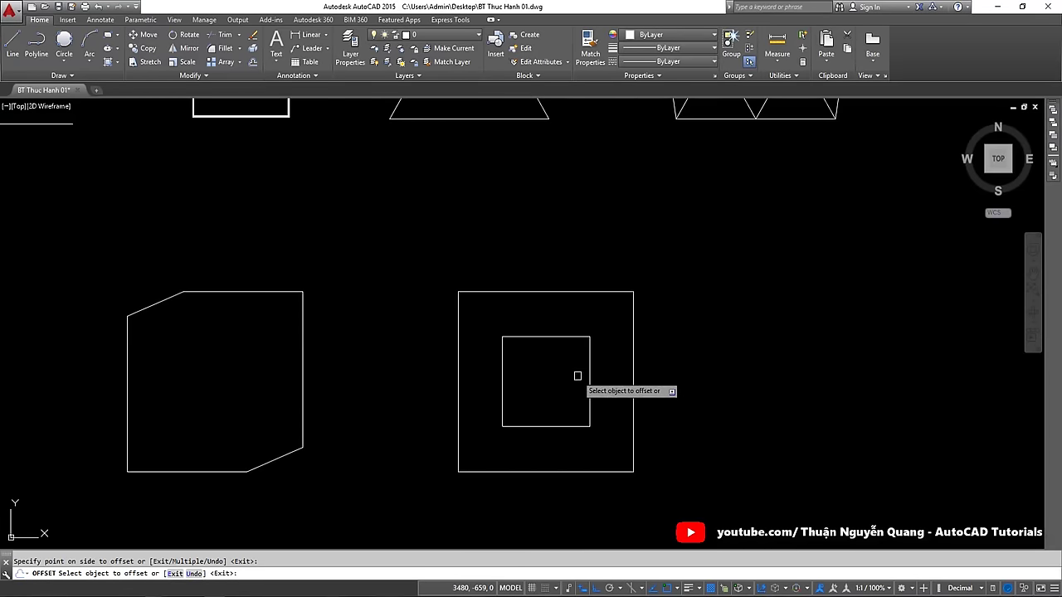
{"action": "key", "text": "Return"}
{"action": "left_click", "coordinate": [589, 370]}
{"action": "left_click", "coordinate": [576, 368]}
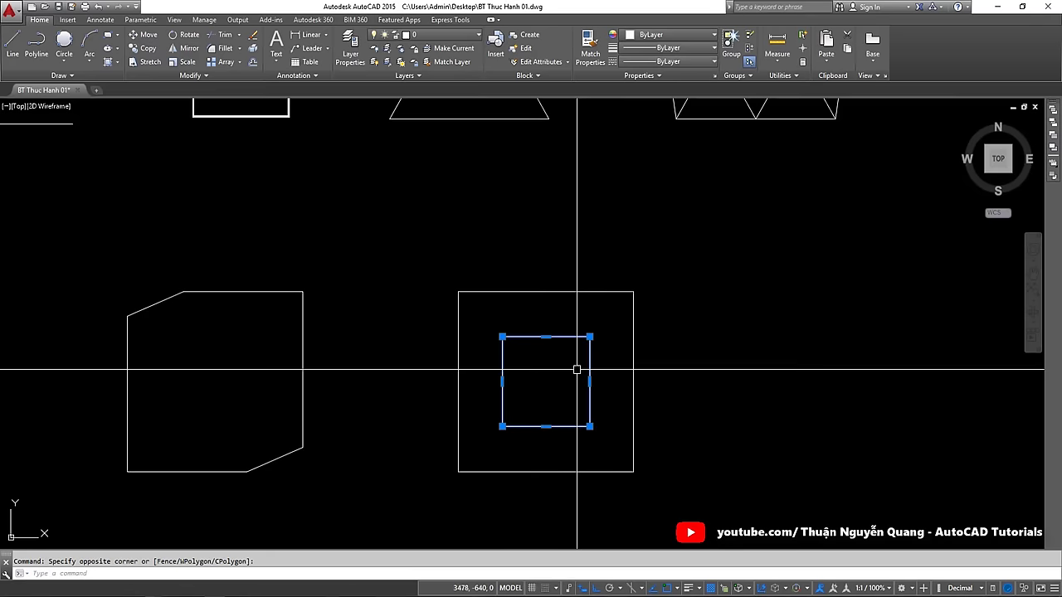
Fill the inner square with a SOLID hatch, then undo the hatch
{"action": "key", "text": "alt+Tab"}
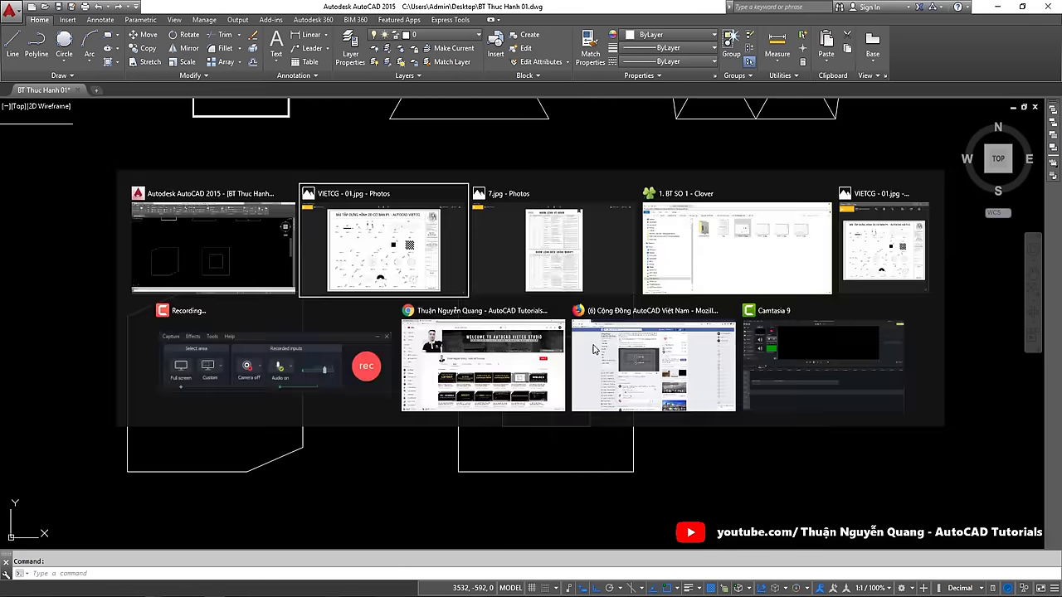
{"action": "key", "text": "alt+Tab"}
{"action": "scroll", "coordinate": [550, 379], "scroll_direction": "up", "scroll_amount": 2}
{"action": "middle_click_drag", "start_coordinate": [547, 377], "coordinate": [556, 327]}
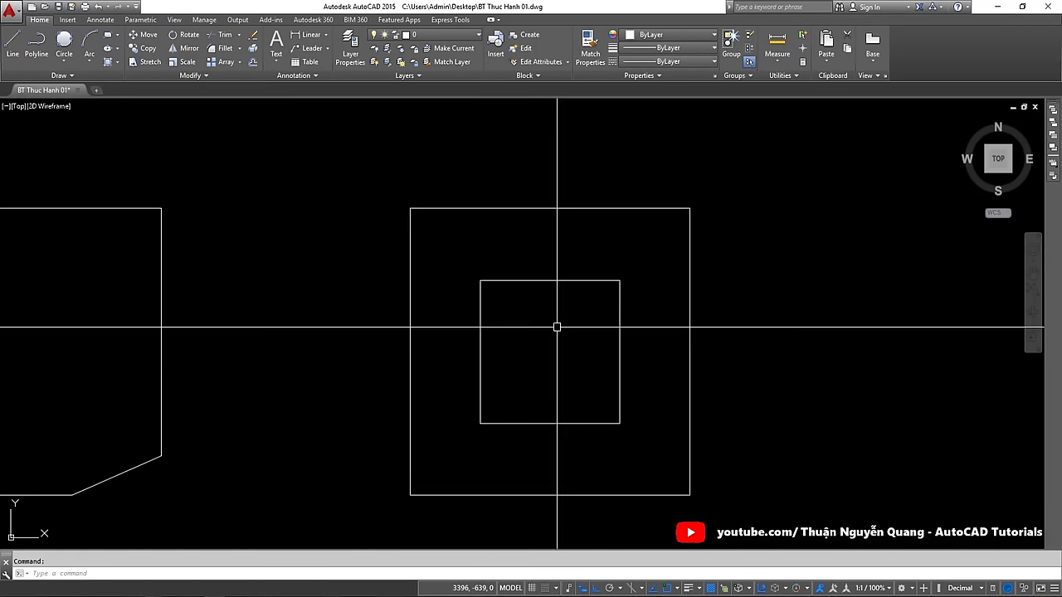
{"action": "type", "text": "h"}
{"action": "key", "text": "Return"}
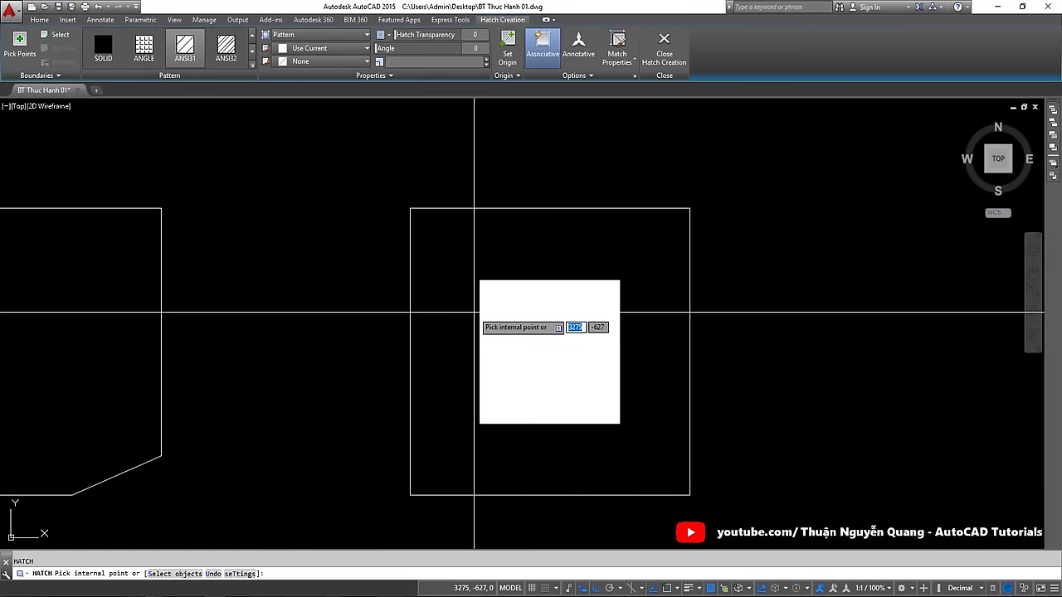
{"action": "left_click", "coordinate": [102, 48]}
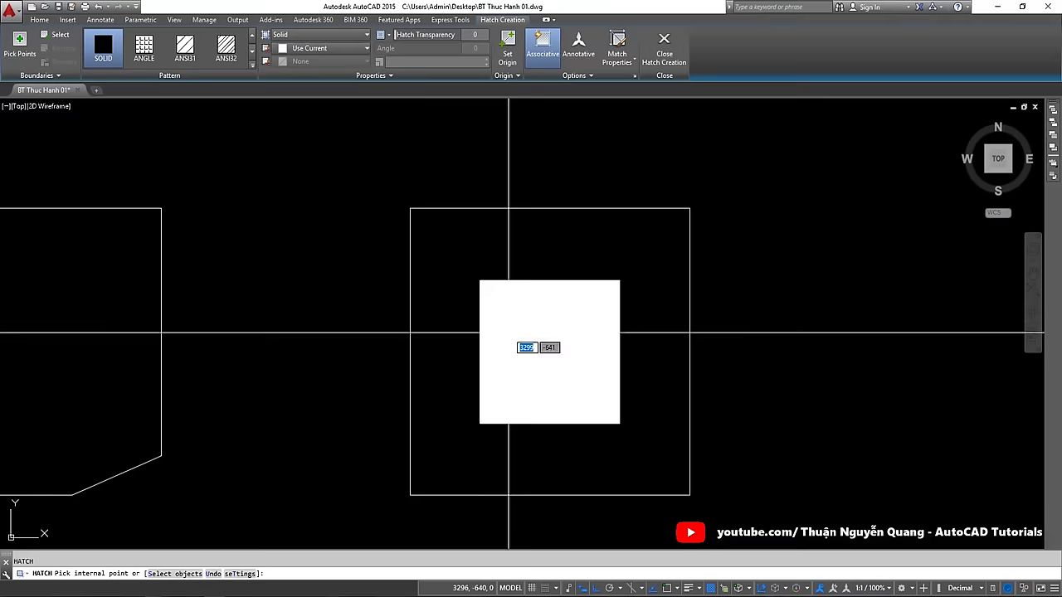
{"action": "left_click", "coordinate": [507, 351]}
{"action": "scroll", "coordinate": [507, 351], "scroll_direction": "down", "scroll_amount": 4}
{"action": "key", "text": "Return"}
{"action": "scroll", "coordinate": [528, 332], "scroll_direction": "up", "scroll_amount": 2}
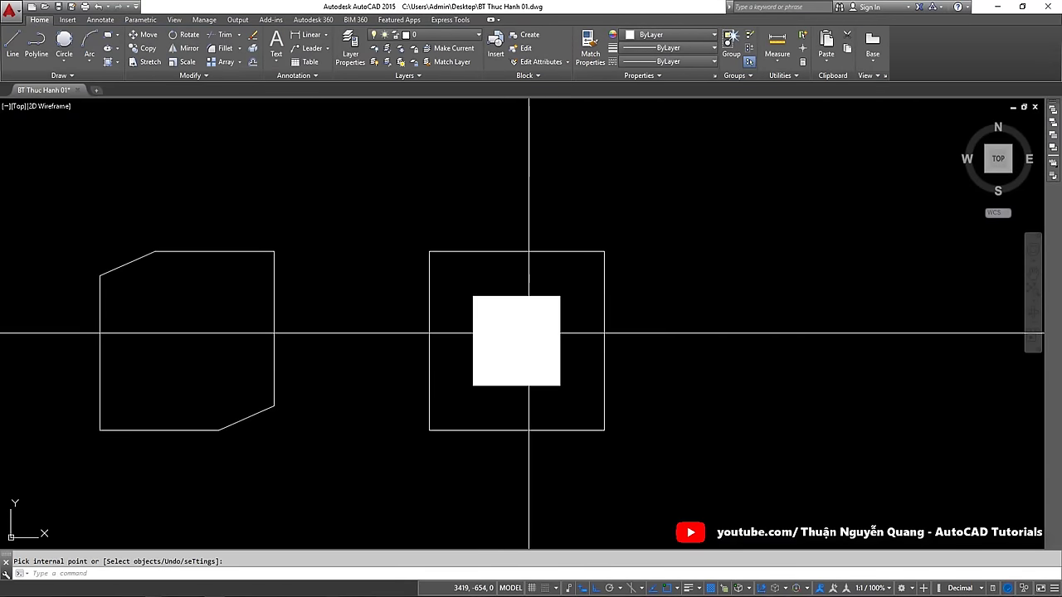
{"action": "scroll", "coordinate": [528, 332], "scroll_direction": "down", "scroll_amount": 2}
{"action": "scroll", "coordinate": [527, 336], "scroll_direction": "up", "scroll_amount": 3}
{"action": "scroll", "coordinate": [525, 342], "scroll_direction": "up", "scroll_amount": 1}
{"action": "key", "text": "ctrl+z"}
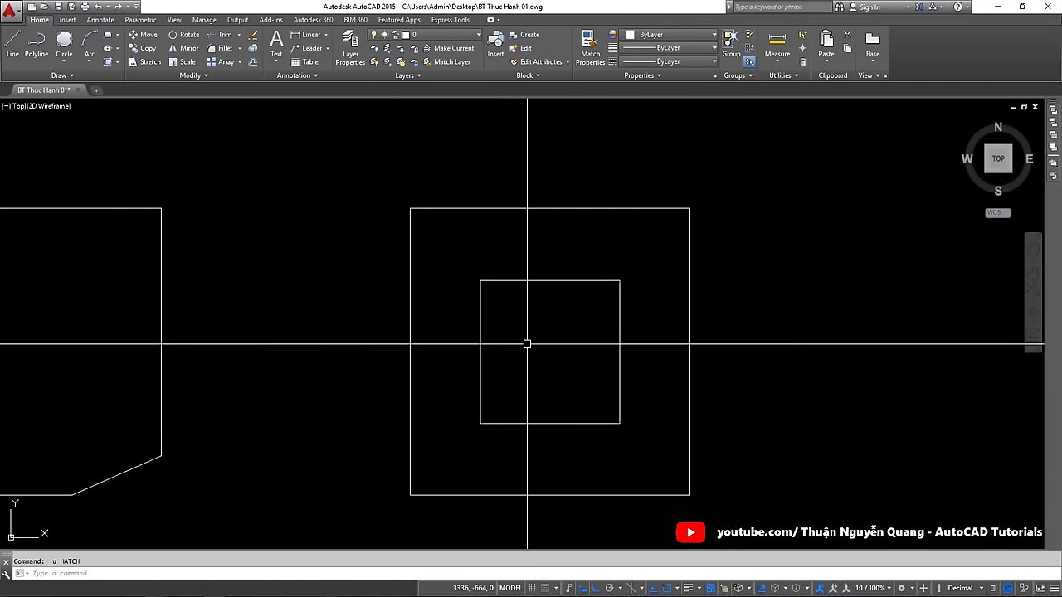
Fill the inner square with a four-corner 2D solid, then undo it back to an outline
{"action": "type", "text": "s"}
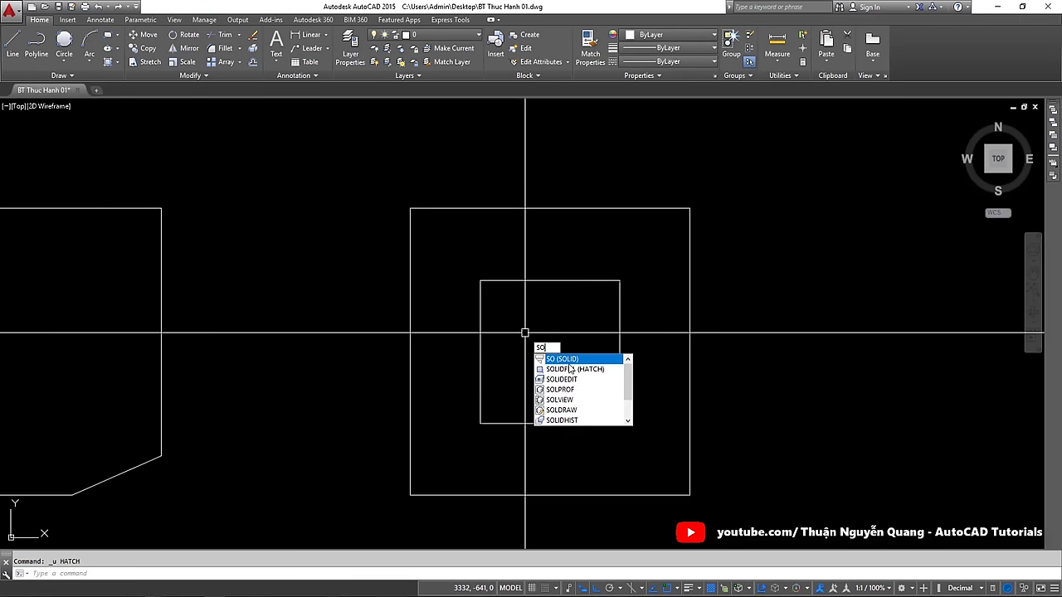
{"action": "left_click", "coordinate": [564, 360]}
{"action": "scroll", "coordinate": [541, 322], "scroll_direction": "up", "scroll_amount": 2}
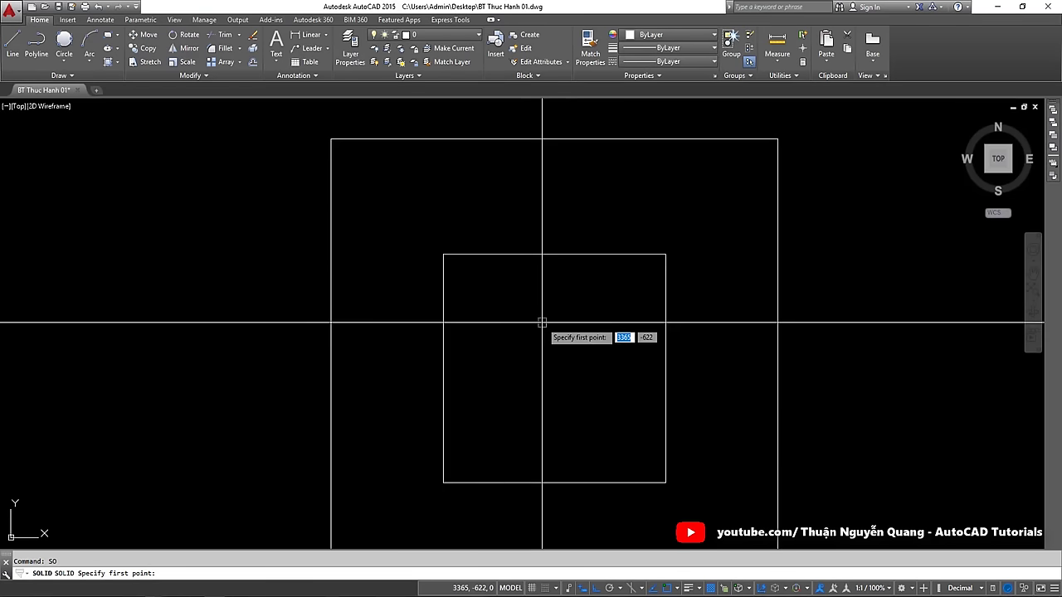
{"action": "left_click", "coordinate": [443, 254]}
{"action": "left_click", "coordinate": [665, 253]}
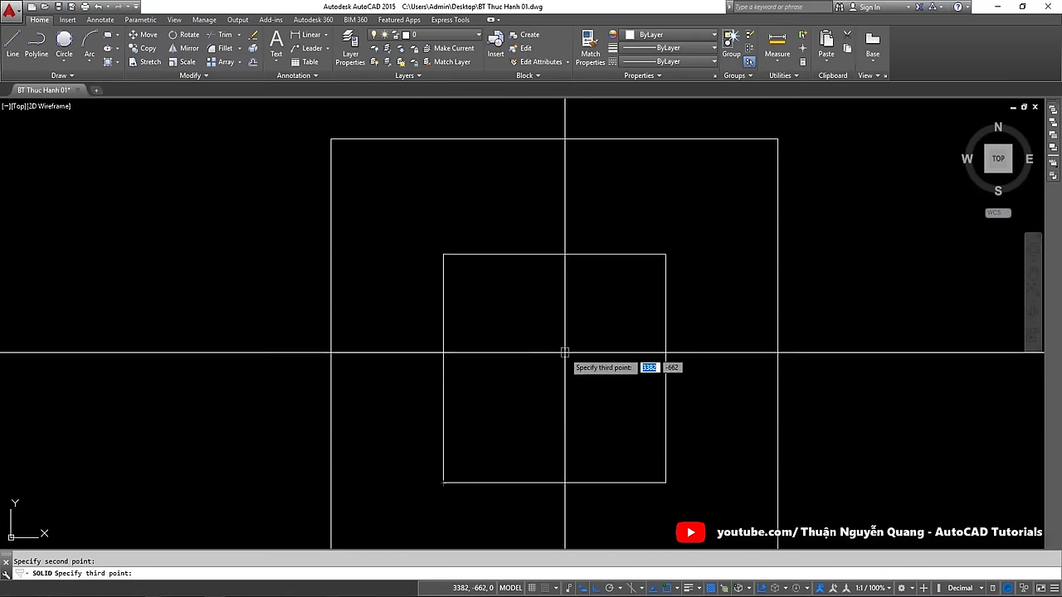
{"action": "left_click", "coordinate": [443, 482]}
{"action": "left_click", "coordinate": [665, 481]}
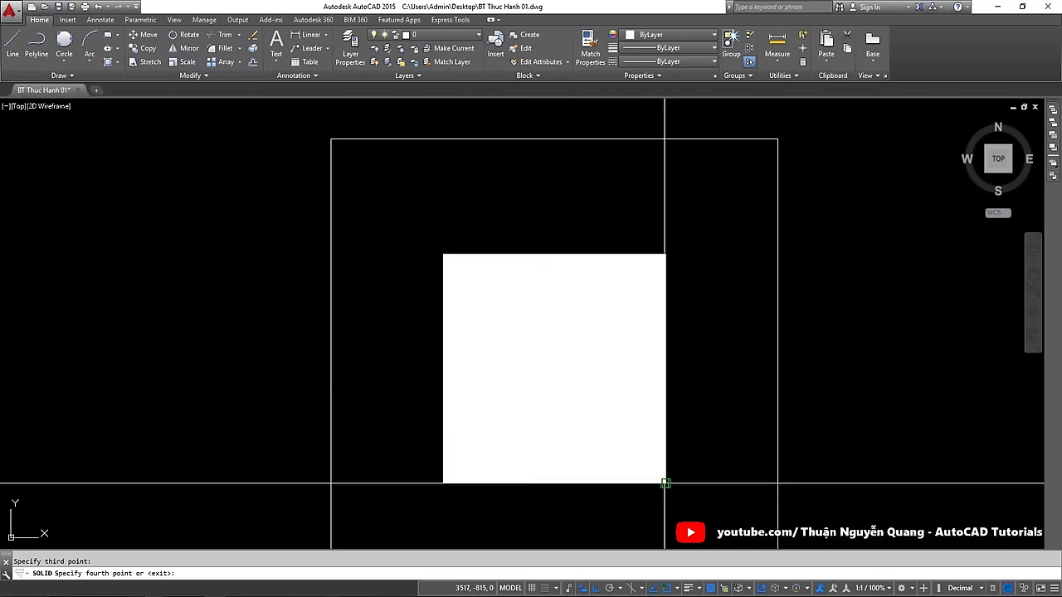
{"action": "key", "text": "Escape"}
{"action": "left_click", "coordinate": [547, 349]}
{"action": "left_click", "coordinate": [518, 375]}
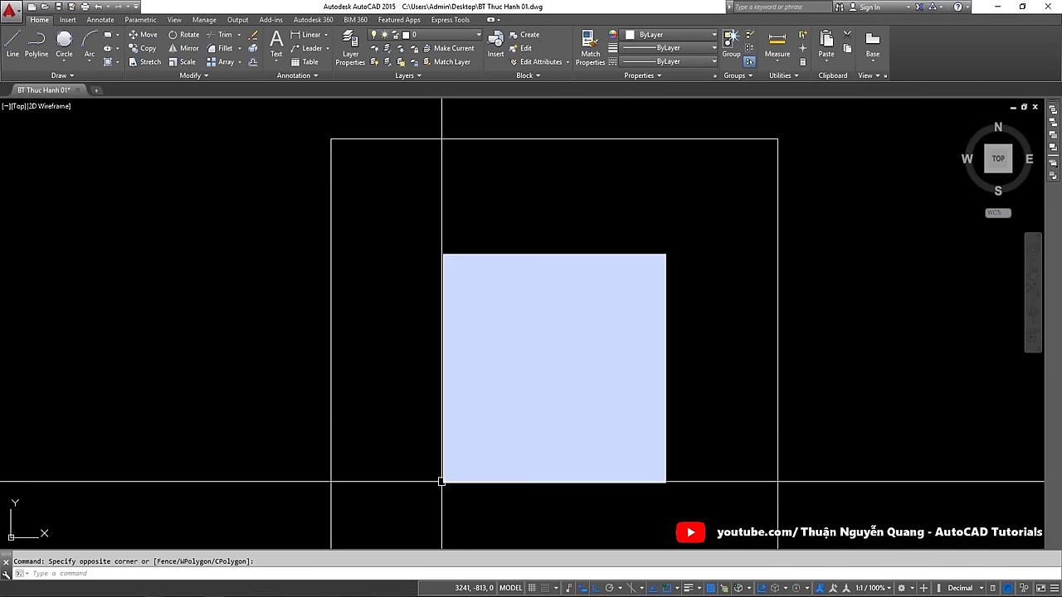
{"action": "left_click", "coordinate": [440, 481]}
{"action": "key", "text": "Escape"}
{"action": "key", "text": "ctrl+z"}
{"action": "key", "text": "ctrl+z"}
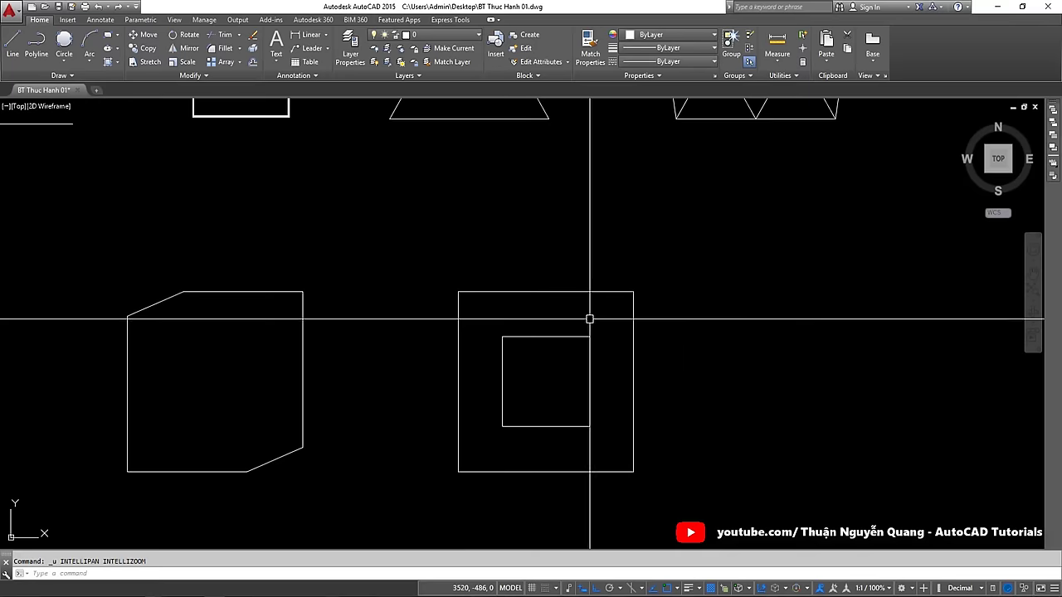
{"action": "key", "text": "ctrl+z"}
Draw a vertical polyline from the inner square's top midpoint to its bottom midpoint
{"action": "type", "text": "PL"}
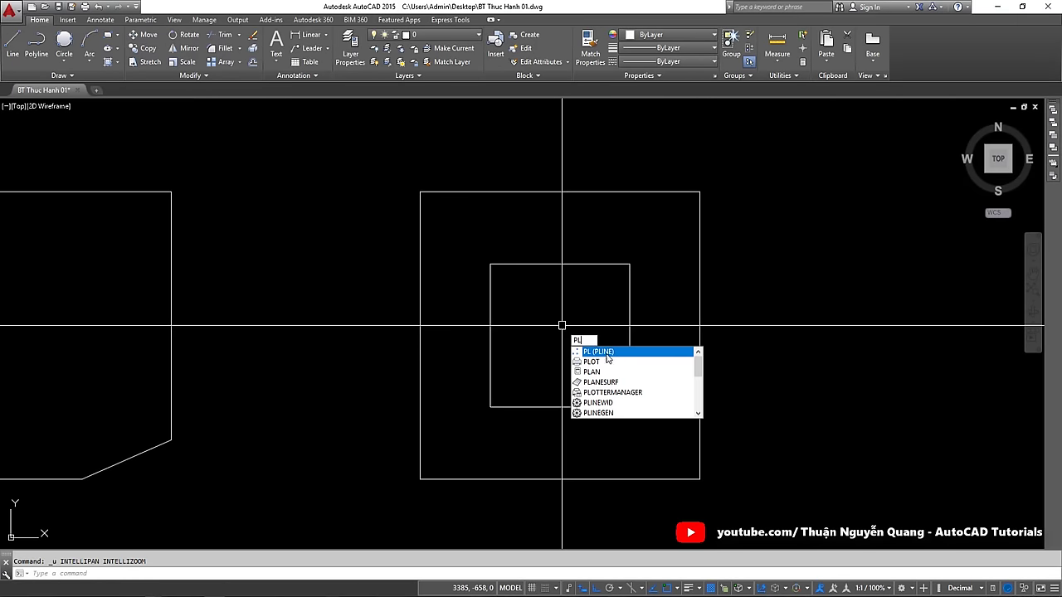
{"action": "key", "text": "Return"}
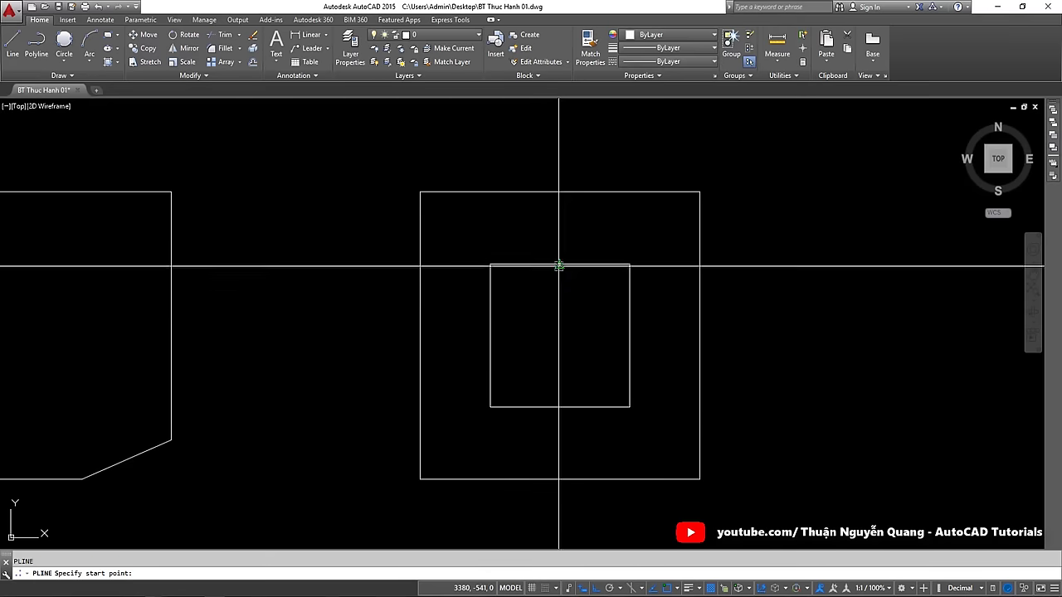
{"action": "left_click", "coordinate": [560, 264]}
{"action": "left_click", "coordinate": [560, 407]}
{"action": "key", "text": "Escape"}
{"action": "scroll", "coordinate": [559, 304], "scroll_direction": "up", "scroll_amount": 2}
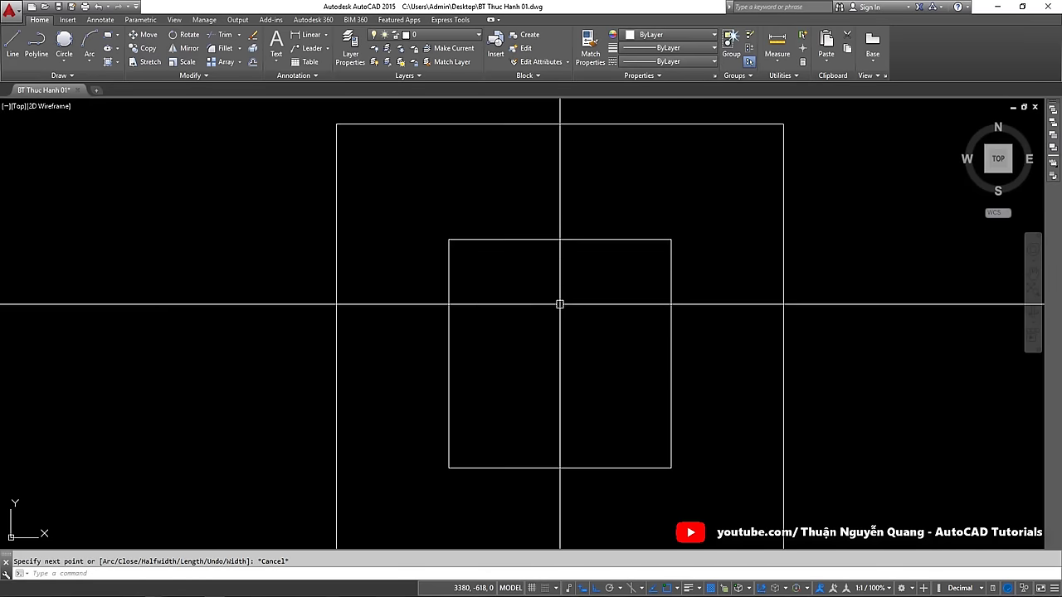
Widen the polyline with PEDIT Width to span the inner square, filling it solid
{"action": "left_click", "coordinate": [560, 289]}
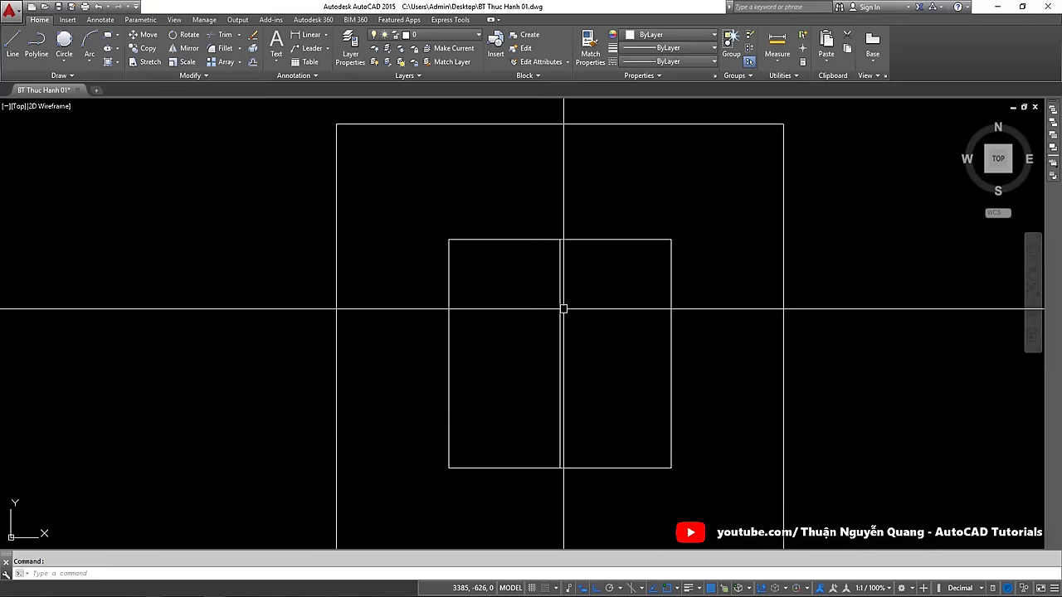
{"action": "double_click", "coordinate": [561, 297]}
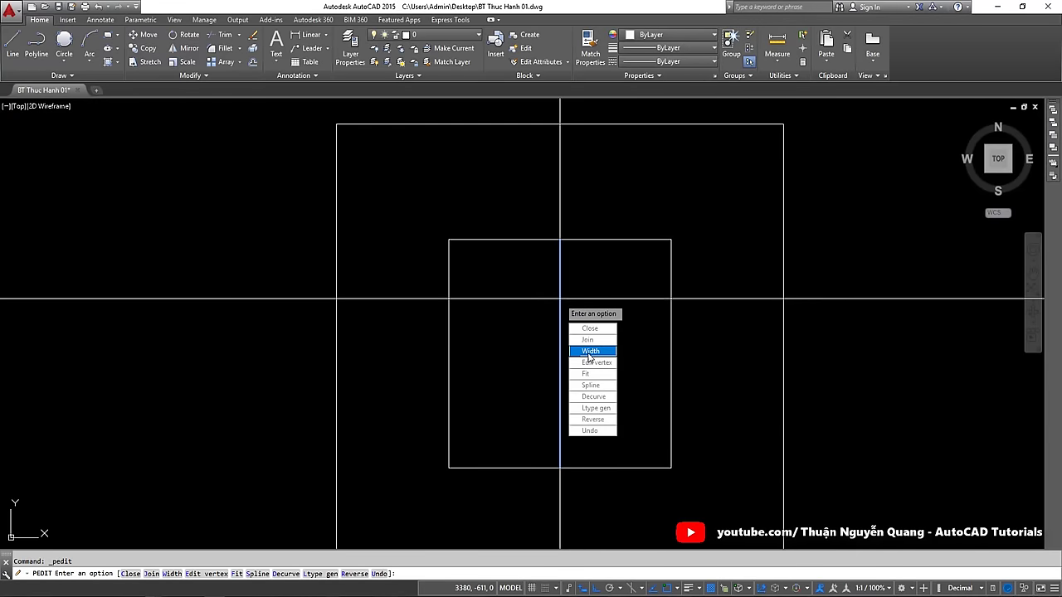
{"action": "left_click", "coordinate": [589, 352]}
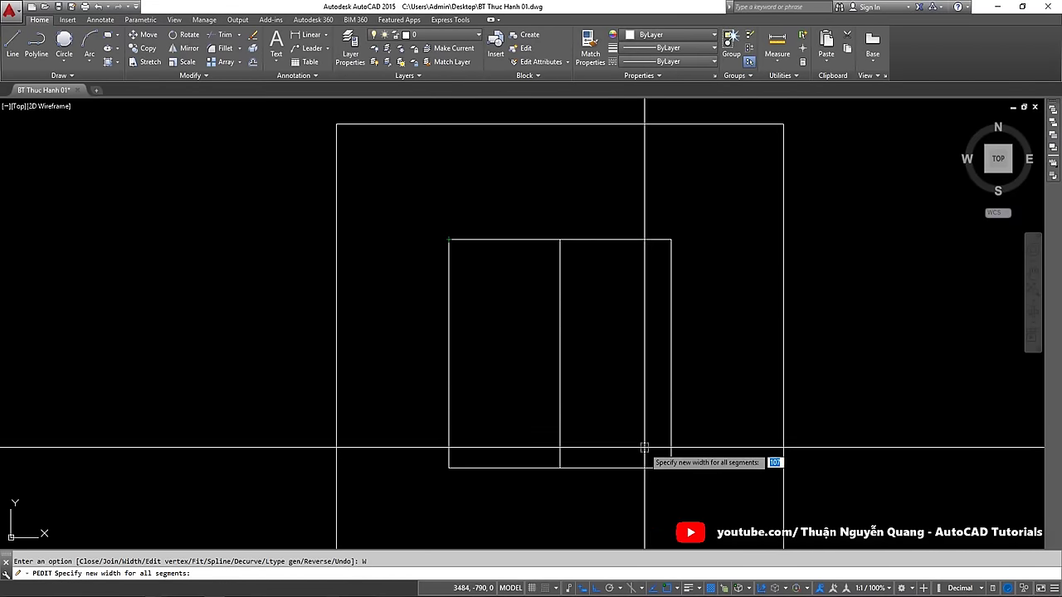
{"action": "scroll", "coordinate": [485, 158], "scroll_direction": "up", "scroll_amount": 2}
{"action": "left_click", "coordinate": [425, 288]}
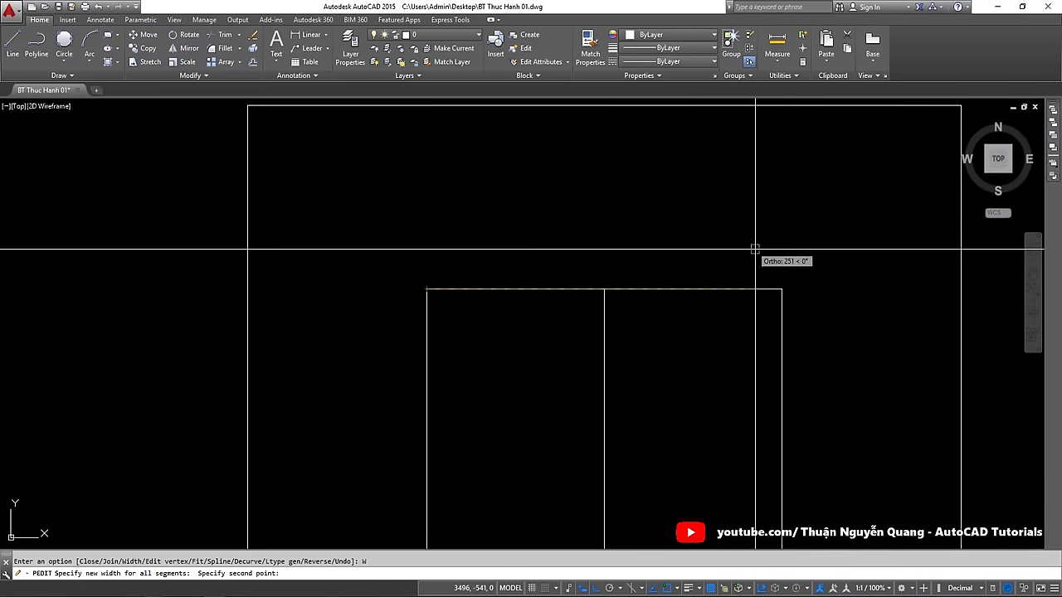
{"action": "left_click", "coordinate": [779, 289]}
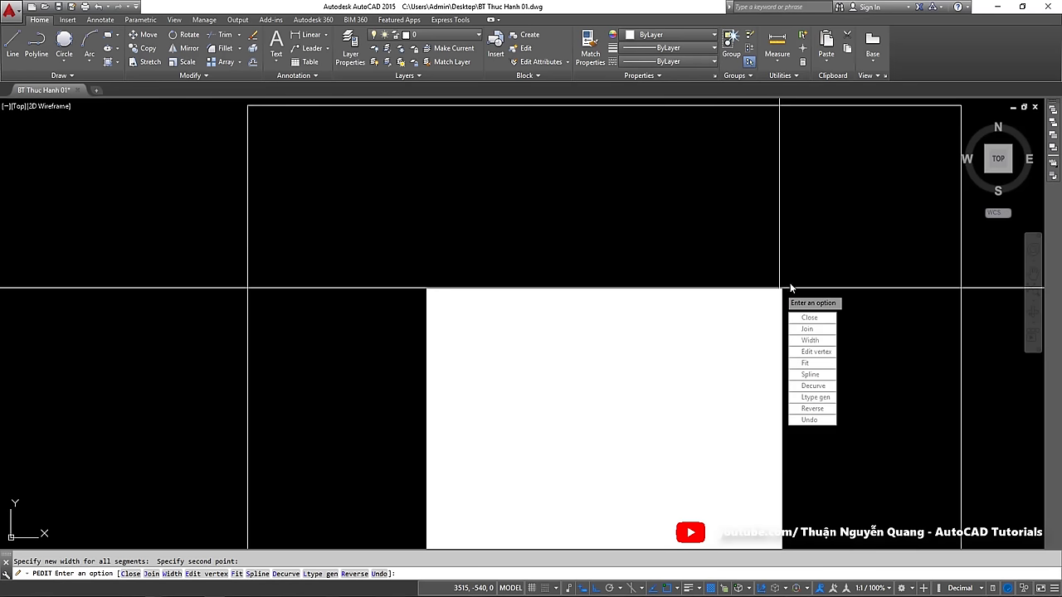
{"action": "scroll", "coordinate": [646, 257], "scroll_direction": "down", "scroll_amount": 2}
{"action": "scroll", "coordinate": [646, 258], "scroll_direction": "down", "scroll_amount": 2}
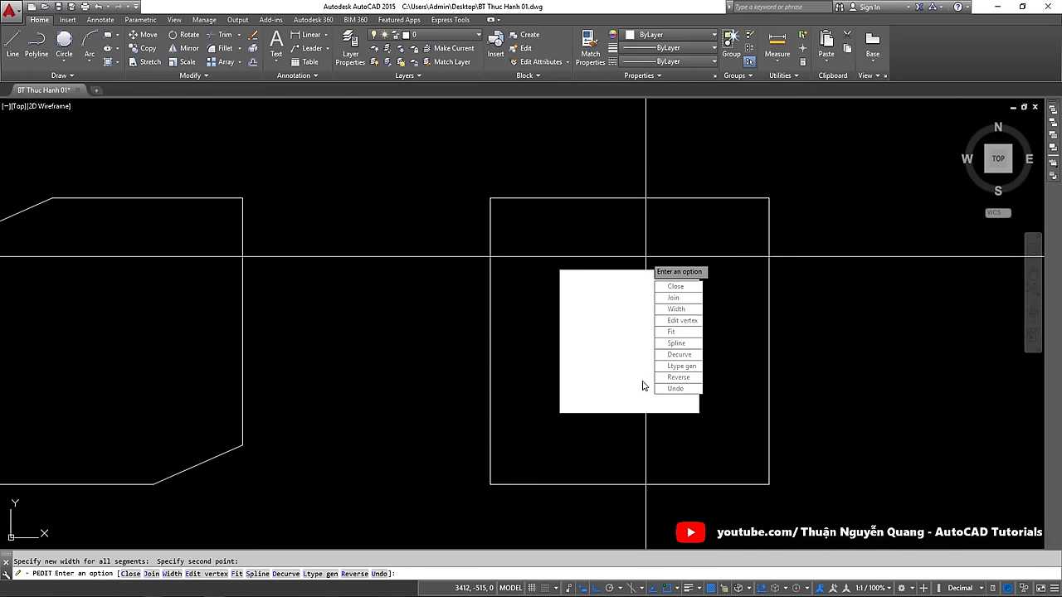
{"action": "key", "text": "Return"}
{"action": "scroll", "coordinate": [619, 310], "scroll_direction": "down", "scroll_amount": 5}
{"action": "scroll", "coordinate": [628, 307], "scroll_direction": "down", "scroll_amount": 3}
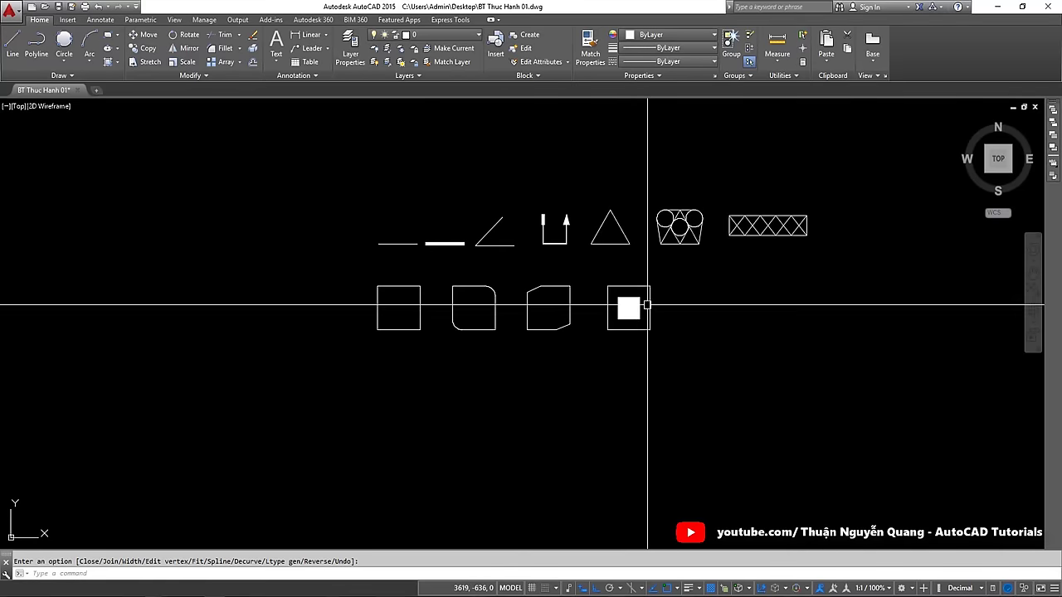
{"action": "key", "text": "alt+Tab"}
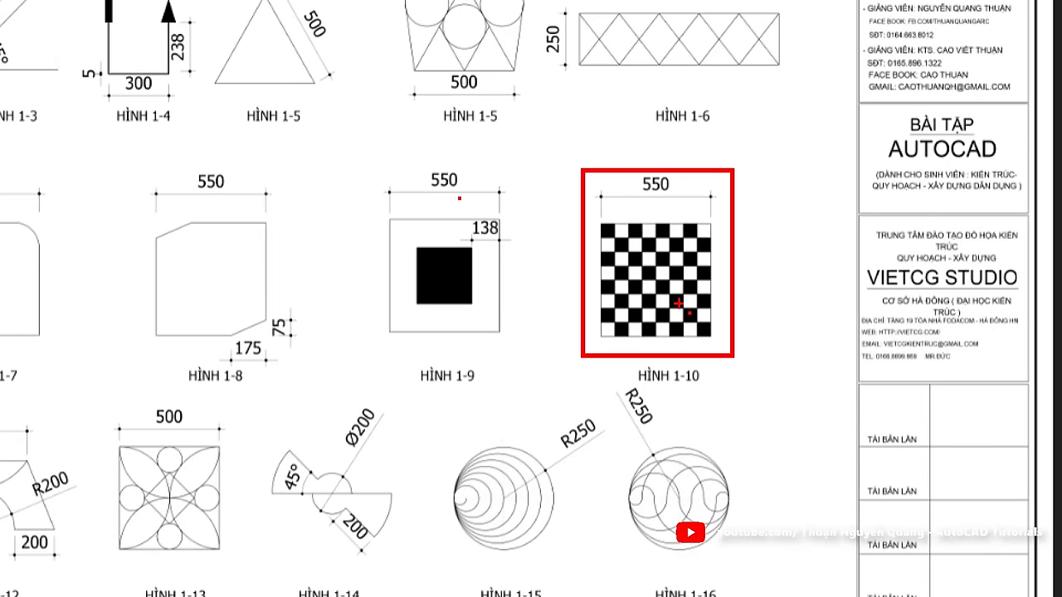
Copy the filled figure's outer 550 square to the right of it
{"action": "key", "text": "alt+Tab"}
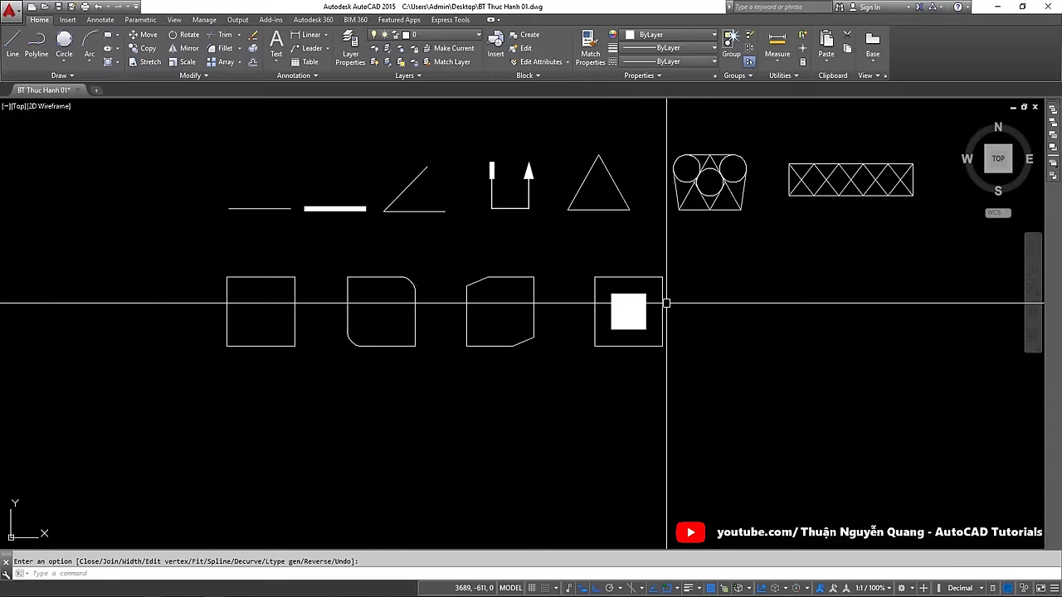
{"action": "key", "text": "Escape"}
{"action": "left_click", "coordinate": [666, 304]}
{"action": "scroll", "coordinate": [655, 307], "scroll_direction": "up", "scroll_amount": 2}
{"action": "scroll", "coordinate": [628, 329], "scroll_direction": "up", "scroll_amount": 1}
{"action": "type", "text": "co"}
{"action": "key", "text": "Return"}
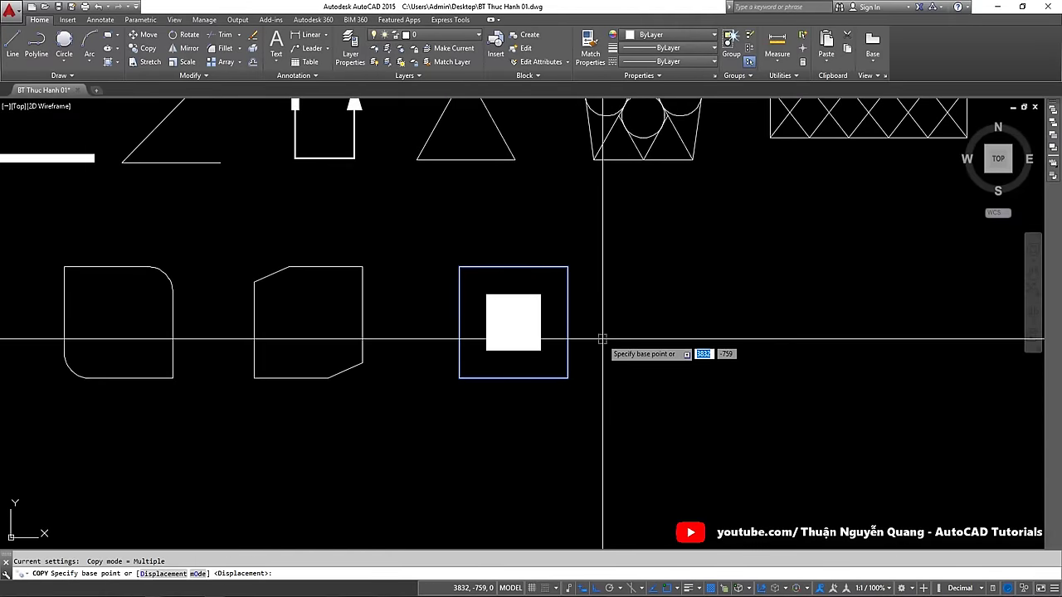
{"action": "left_click", "coordinate": [602, 339]}
{"action": "left_click", "coordinate": [752, 342]}
{"action": "key", "text": "Escape"}
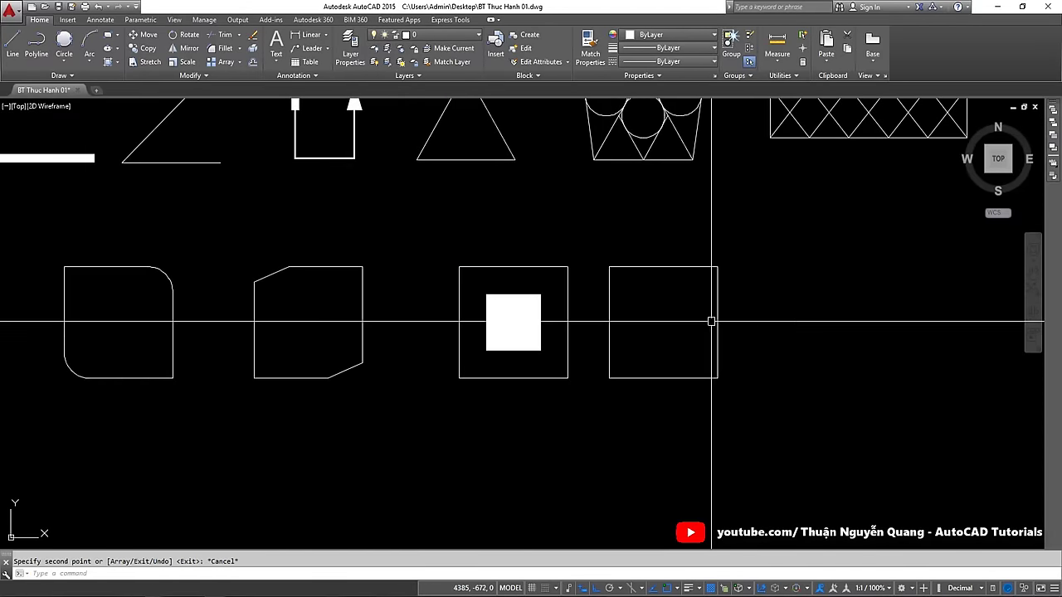
View the checkerboard figure HÌNH 1-10 on the exercise sheet
{"action": "key", "text": "alt+Tab"}
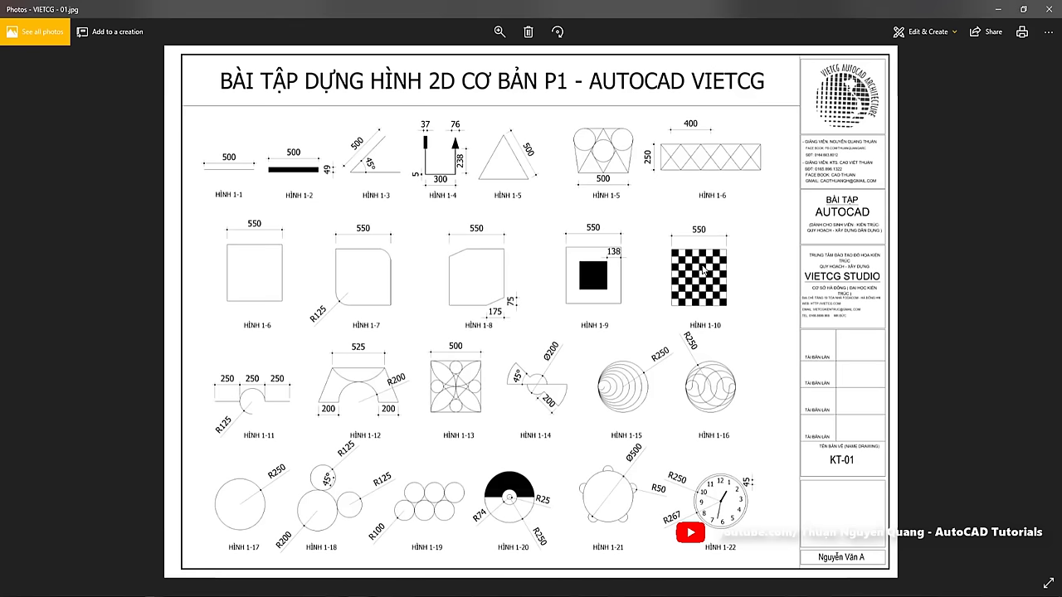
{"action": "scroll", "coordinate": [702, 264], "scroll_direction": "up", "scroll_amount": 2}
{"action": "left_click_drag", "start_coordinate": [629, 196], "coordinate": [787, 358]}
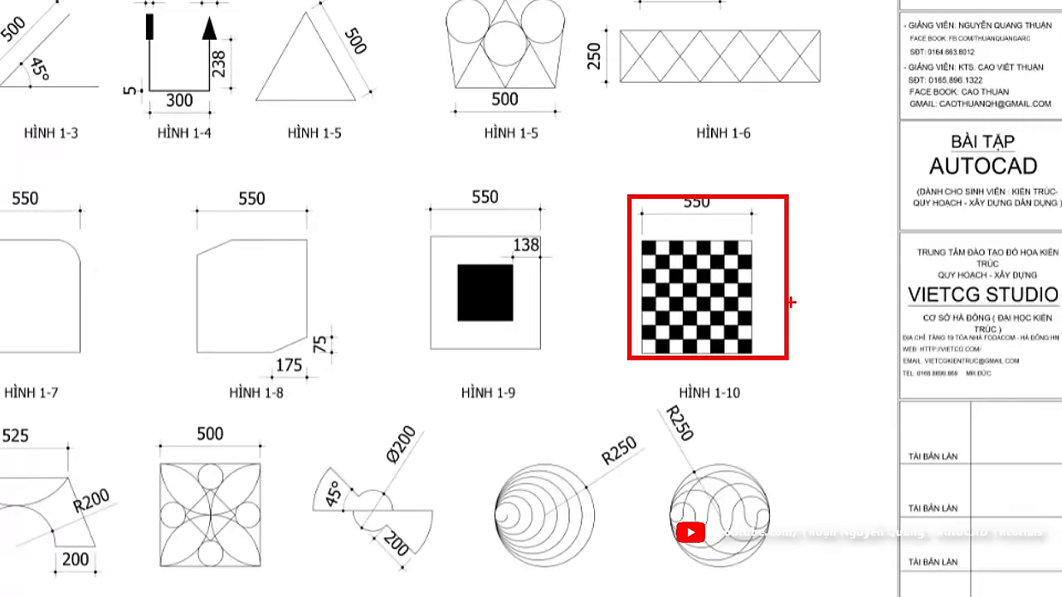
{"action": "key", "text": "Escape"}
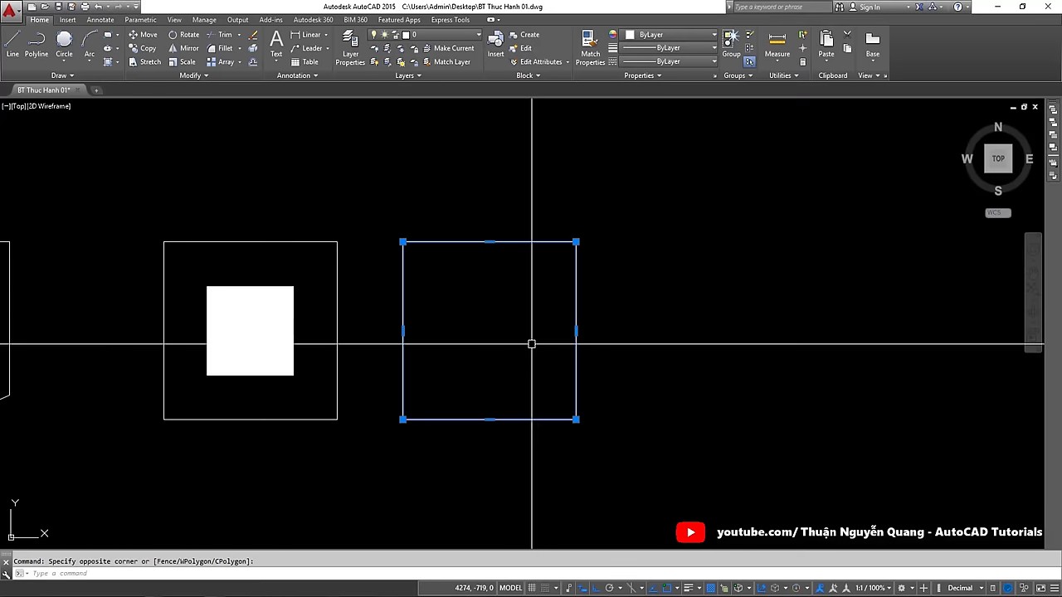
Explode the copied 550 square into four separate edge lines
{"action": "left_click", "coordinate": [563, 342]}
{"action": "left_click", "coordinate": [616, 315]}
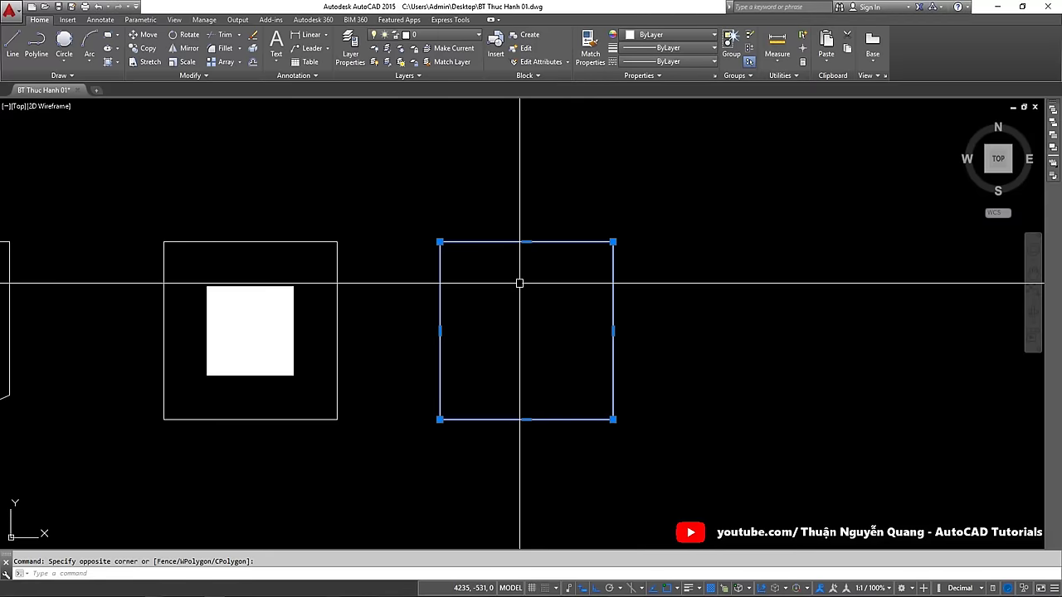
{"action": "middle_click_drag", "start_coordinate": [534, 307], "coordinate": [544, 305]}
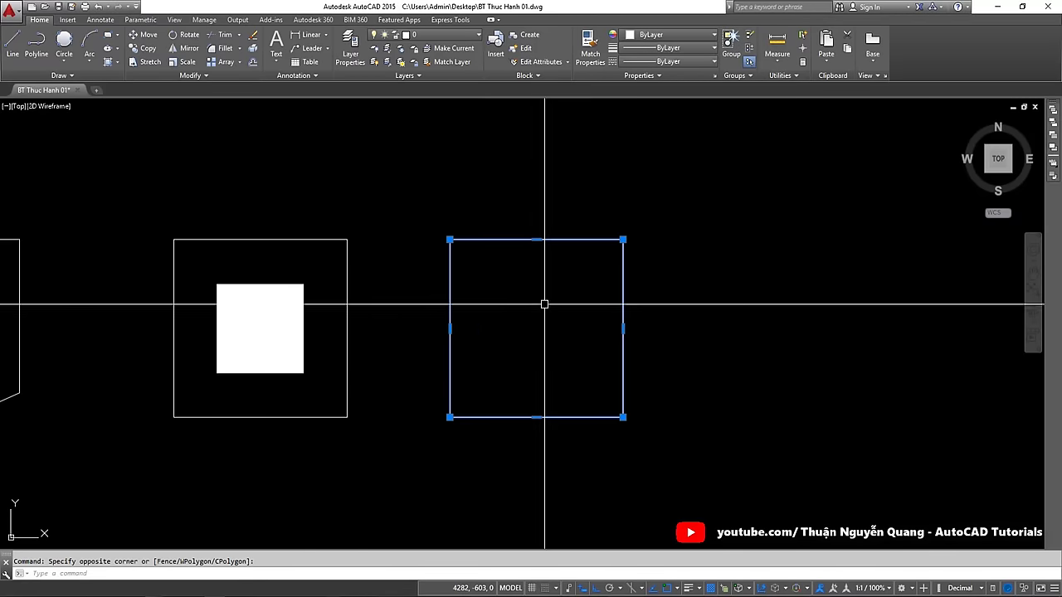
{"action": "left_click_drag", "start_coordinate": [561, 234], "coordinate": [549, 297]}
{"action": "type", "text": "X"}
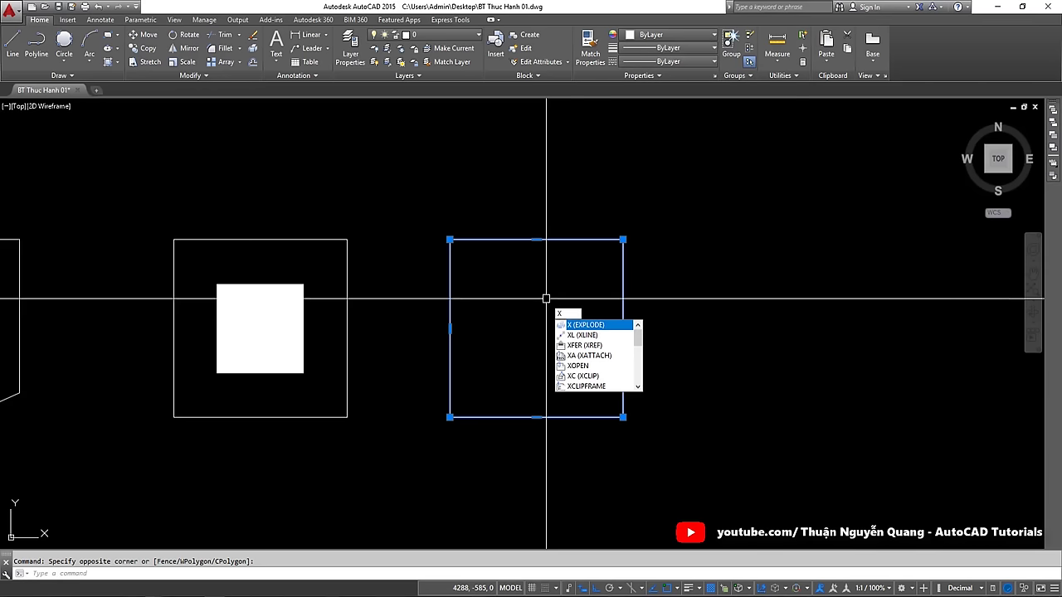
{"action": "key", "text": "Return"}
Confirm each edge of the square now selects as its own line
{"action": "left_click", "coordinate": [548, 240]}
{"action": "key", "text": "Escape"}
{"action": "left_click", "coordinate": [623, 328]}
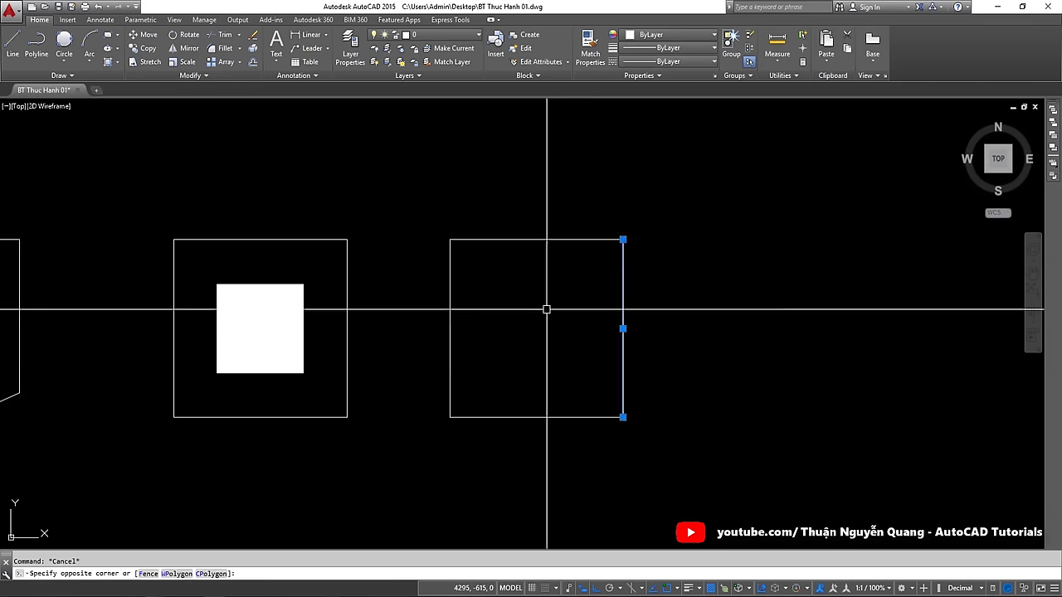
{"action": "key", "text": "Escape"}
{"action": "left_click", "coordinate": [499, 417]}
{"action": "key", "text": "Escape"}
{"action": "left_click", "coordinate": [450, 332]}
{"action": "key", "text": "Escape"}
{"action": "left_click", "coordinate": [552, 224]}
{"action": "left_click", "coordinate": [621, 316]}
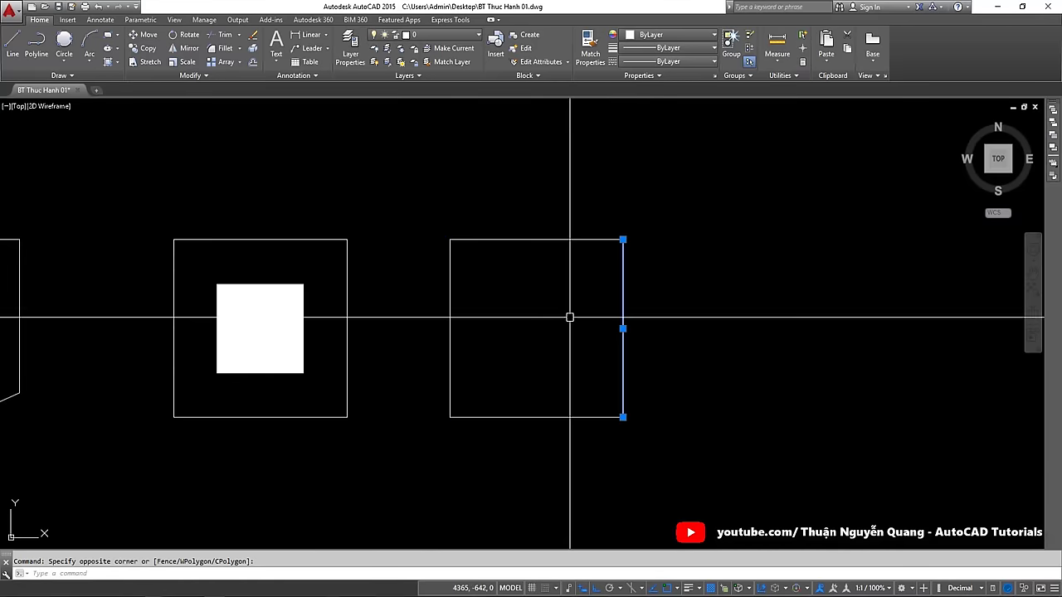
{"action": "left_click", "coordinate": [521, 417]}
{"action": "left_click", "coordinate": [424, 334]}
{"action": "key", "text": "Escape"}
{"action": "middle_click_drag", "start_coordinate": [547, 305], "coordinate": [595, 293]}
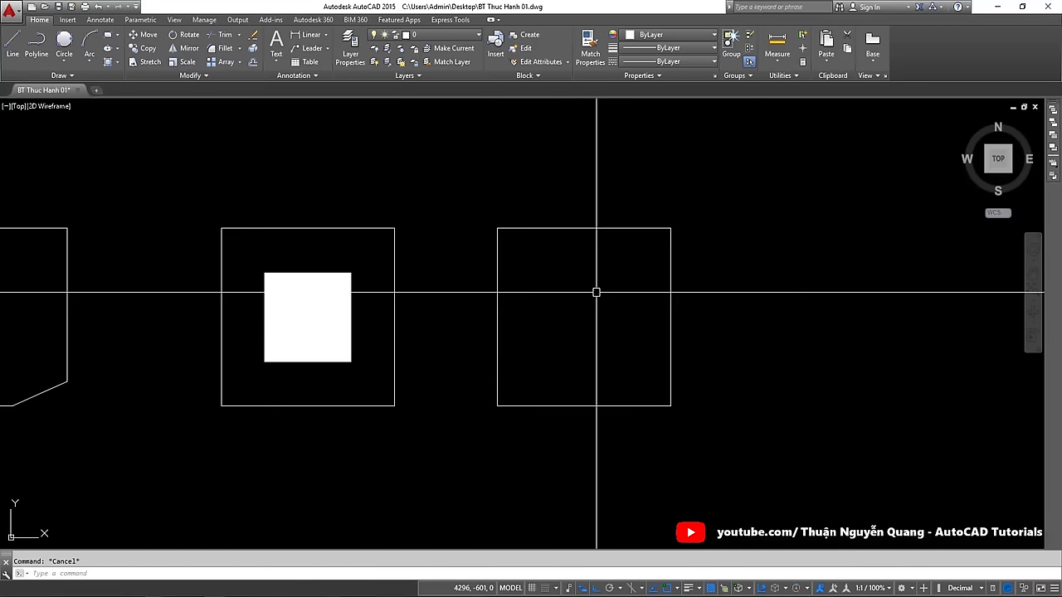
Divide the square's top and left edges into eight equal parts
{"action": "type", "text": "di"}
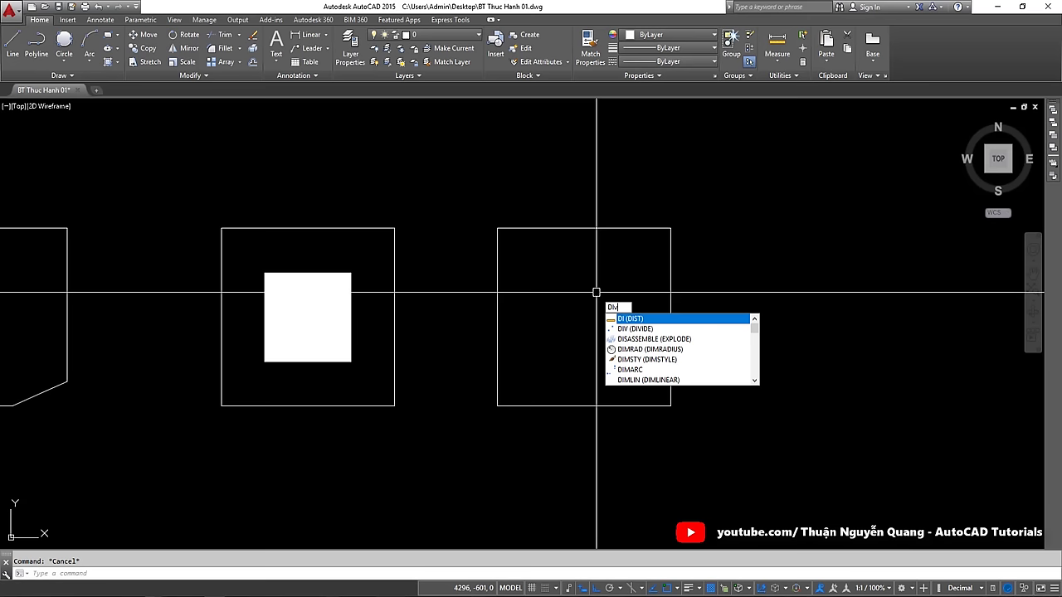
{"action": "key", "text": "Escape"}
{"action": "left_click", "coordinate": [587, 232]}
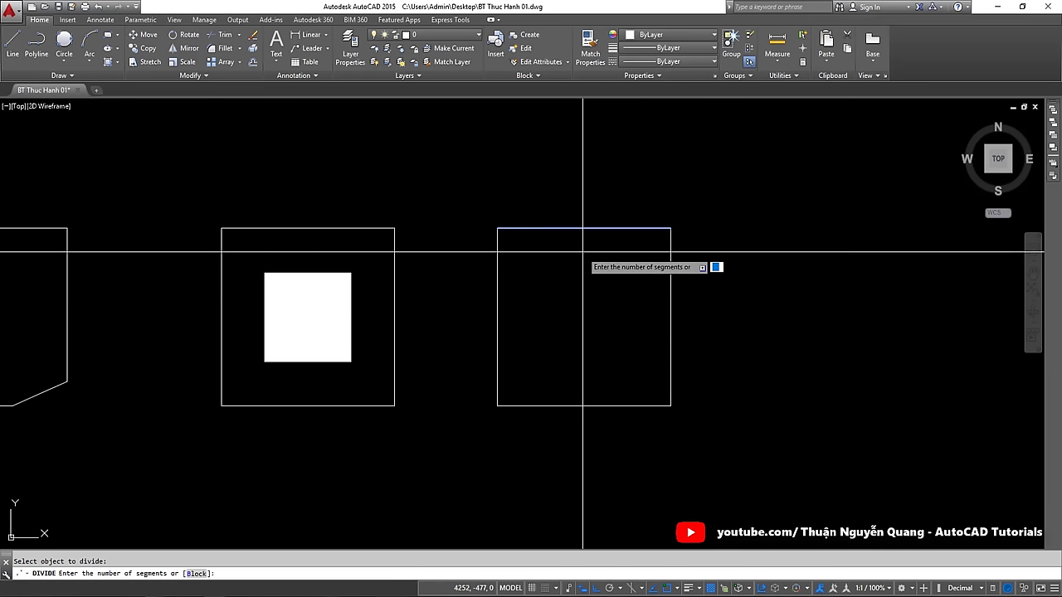
{"action": "type", "text": "8"}
{"action": "key", "text": "Return"}
{"action": "left_click", "coordinate": [497, 275]}
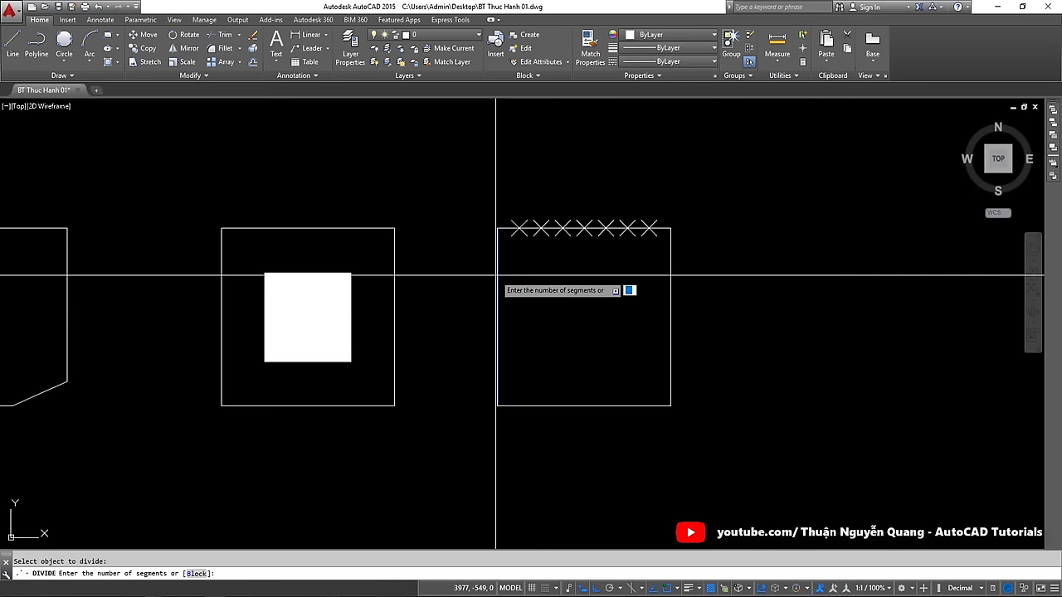
{"action": "type", "text": "8"}
{"action": "key", "text": "Return"}
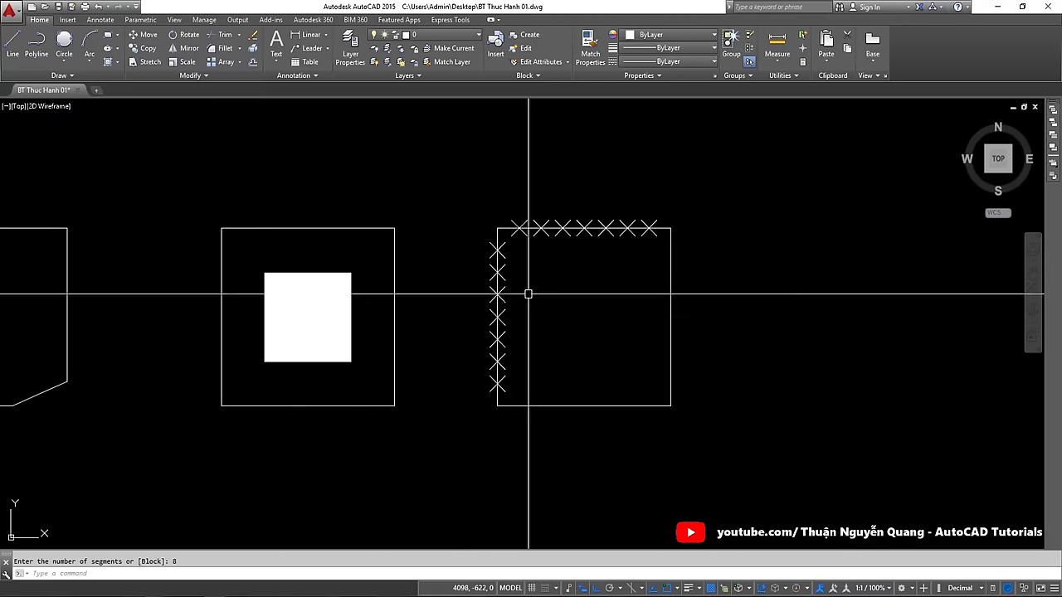
{"action": "scroll", "coordinate": [511, 237], "scroll_direction": "up", "scroll_amount": 4}
{"action": "scroll", "coordinate": [589, 239], "scroll_direction": "down", "scroll_amount": 1}
{"action": "scroll", "coordinate": [594, 254], "scroll_direction": "down", "scroll_amount": 1}
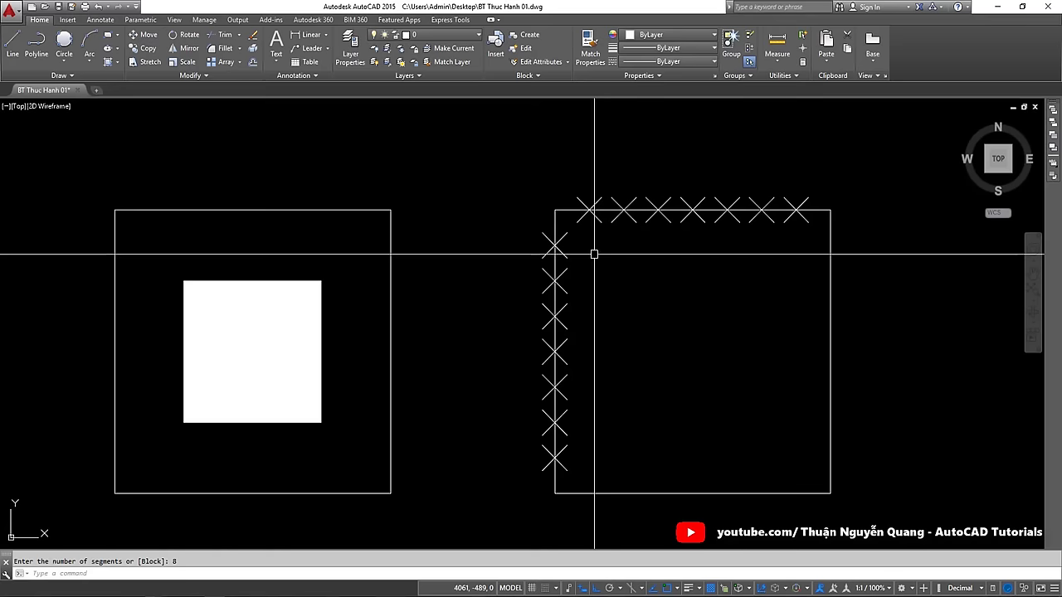
Draw a vertical line from the first top division mark down to the bottom edge
{"action": "key", "text": "Return"}
{"action": "left_click", "coordinate": [588, 210]}
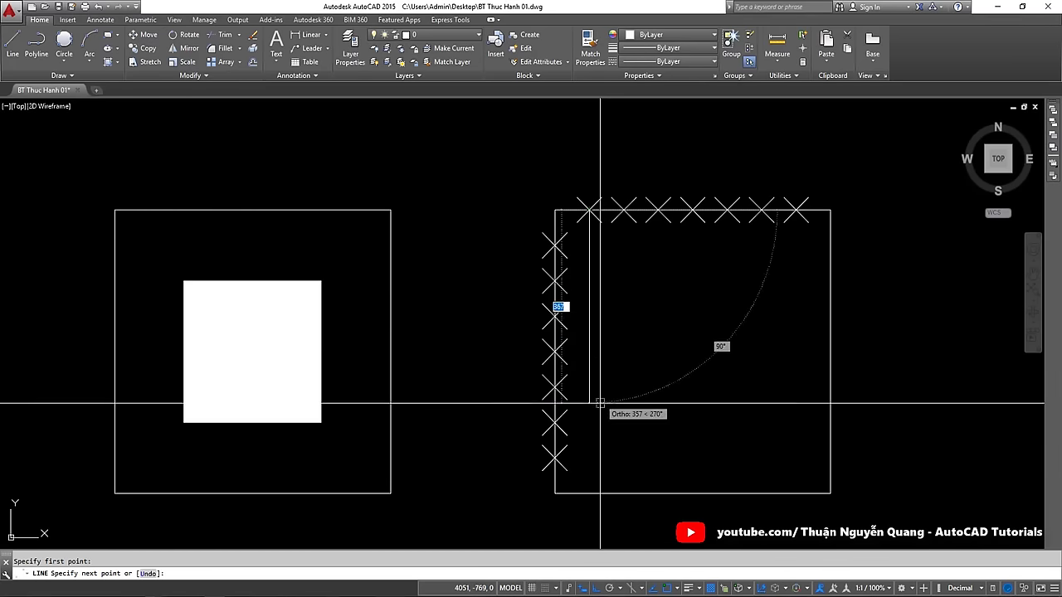
{"action": "left_click", "coordinate": [589, 494]}
{"action": "key", "text": "Escape"}
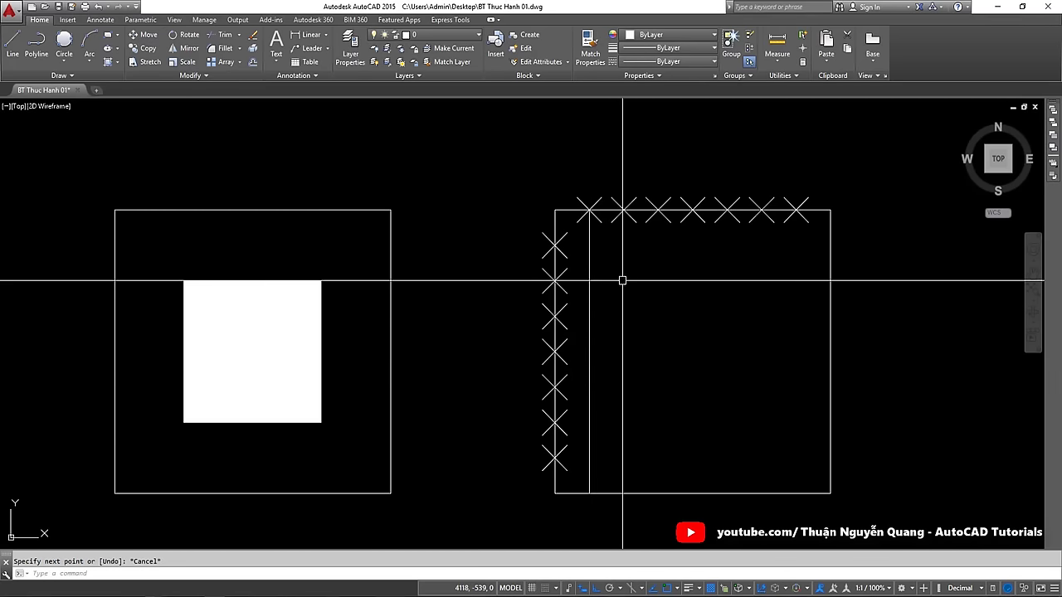
Copy the vertical line to the second and third top division marks
{"action": "left_click", "coordinate": [616, 286]}
{"action": "left_click", "coordinate": [584, 311]}
{"action": "type", "text": "c"}
{"action": "key", "text": "Return"}
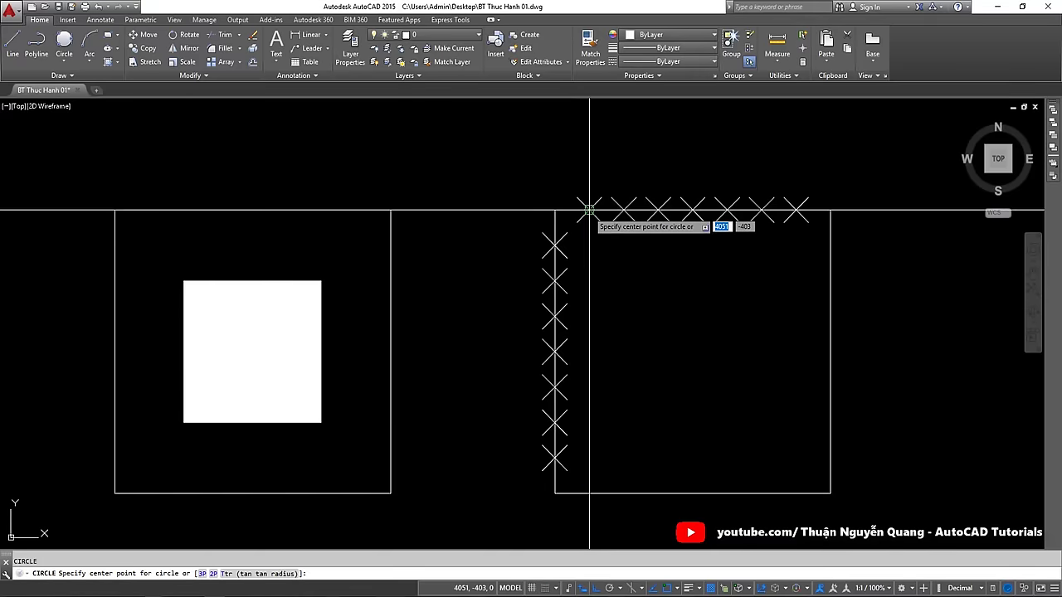
{"action": "left_click", "coordinate": [589, 210]}
{"action": "key", "text": "Escape"}
{"action": "left_click", "coordinate": [616, 286]}
{"action": "left_click", "coordinate": [586, 299]}
{"action": "type", "text": "co"}
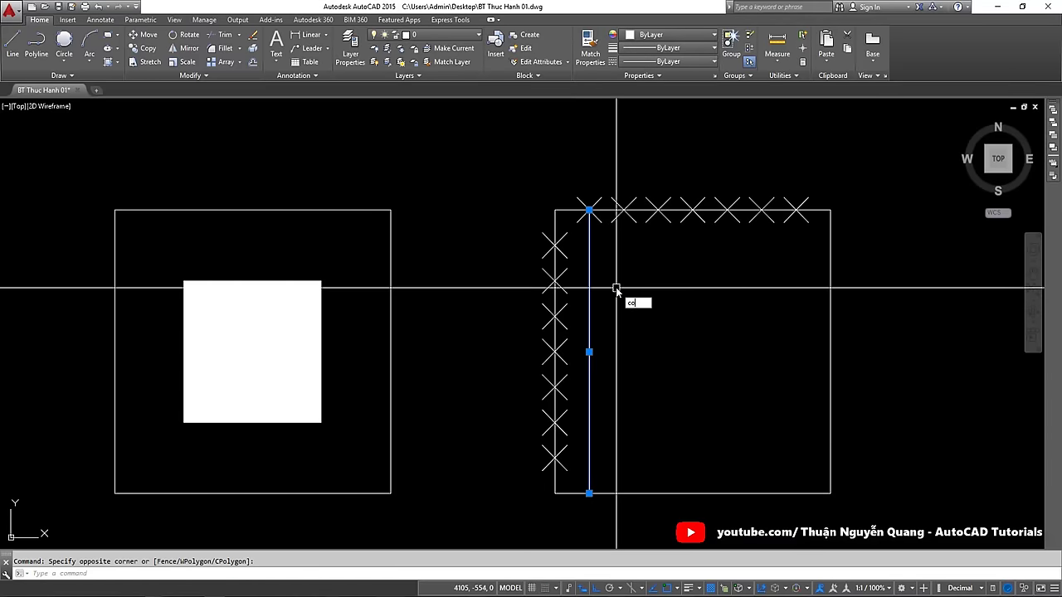
{"action": "key", "text": "Return"}
{"action": "left_click", "coordinate": [589, 209]}
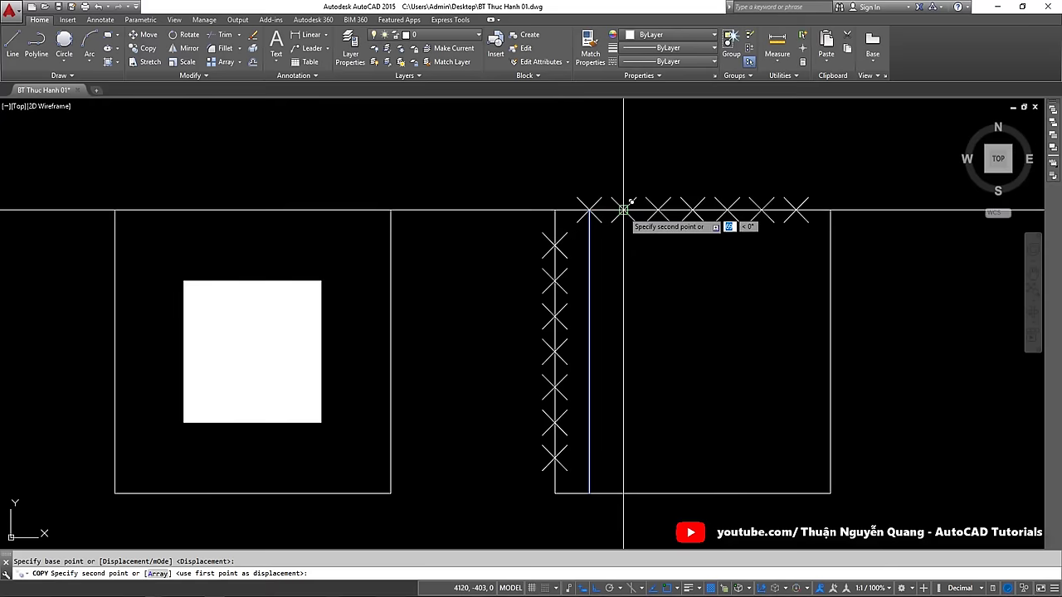
{"action": "left_click", "coordinate": [623, 210]}
{"action": "left_click", "coordinate": [658, 209]}
{"action": "key", "text": "Return"}
Copy the three vertical lines across the remaining marks and delete the stray line outside
{"action": "left_click", "coordinate": [663, 267]}
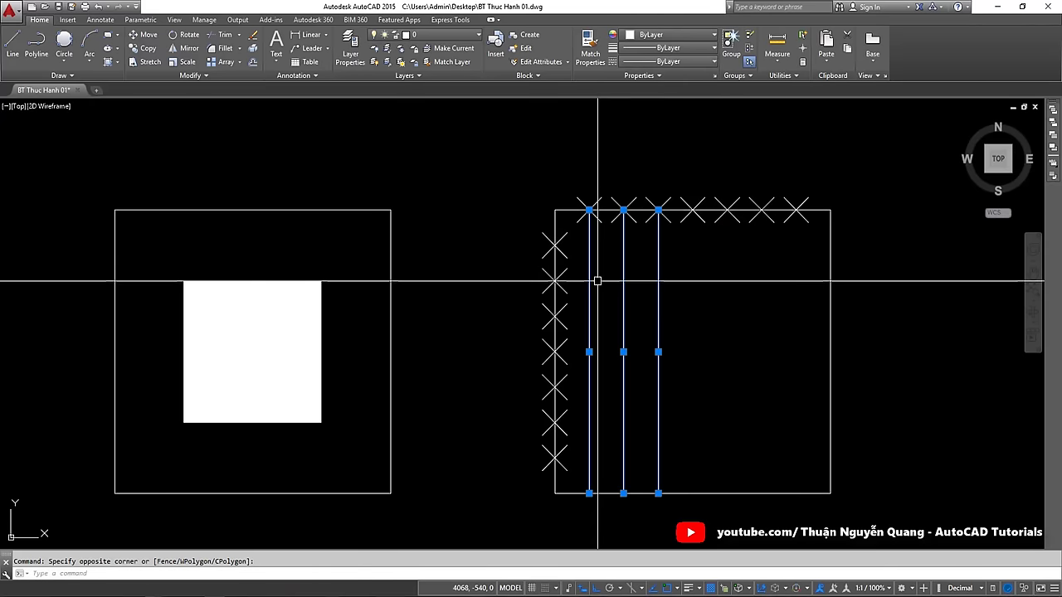
{"action": "left_click", "coordinate": [599, 279]}
{"action": "type", "text": "c"}
{"action": "key", "text": "Return"}
{"action": "left_click", "coordinate": [589, 210]}
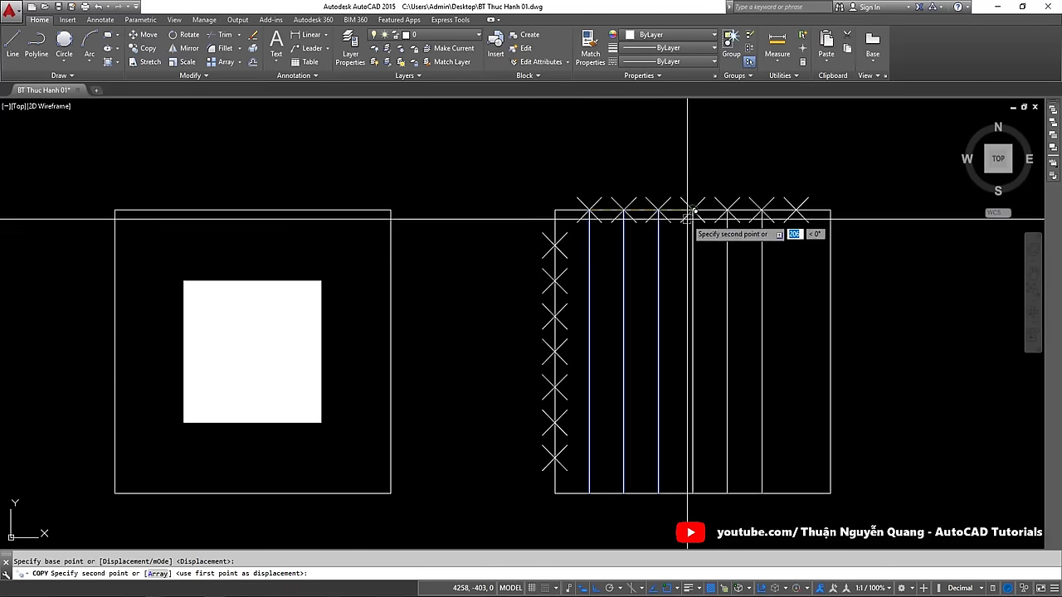
{"action": "left_click", "coordinate": [692, 210]}
{"action": "left_click", "coordinate": [795, 210]}
{"action": "key", "text": "Return"}
{"action": "left_click", "coordinate": [872, 224]}
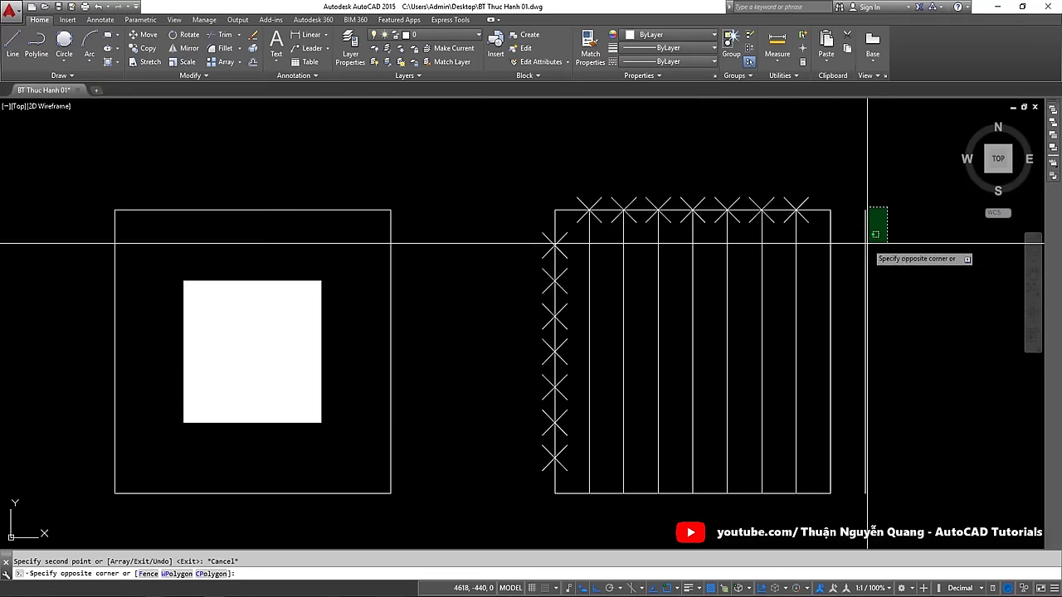
{"action": "left_click", "coordinate": [846, 274]}
{"action": "key", "text": "Delete"}
Draw a horizontal line from the first left-edge mark across to the right edge
{"action": "type", "text": "l"}
{"action": "key", "text": "Return"}
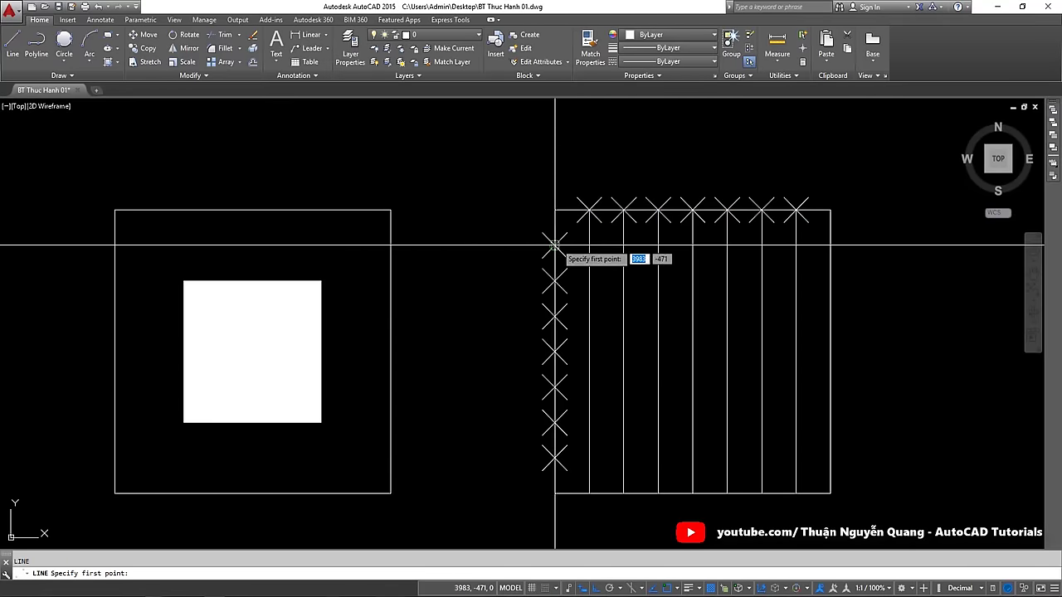
{"action": "left_click", "coordinate": [555, 247]}
{"action": "left_click", "coordinate": [830, 245]}
{"action": "key", "text": "Escape"}
{"action": "left_click", "coordinate": [652, 246]}
{"action": "left_click", "coordinate": [621, 230]}
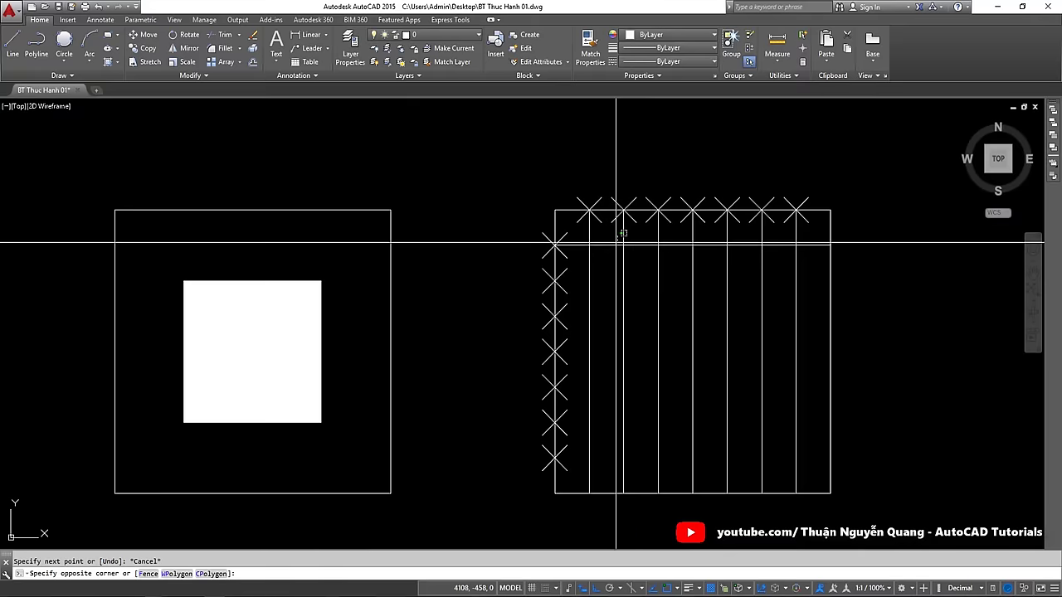
{"action": "type", "text": "c"}
{"action": "key", "text": "Return"}
{"action": "key", "text": "Escape"}
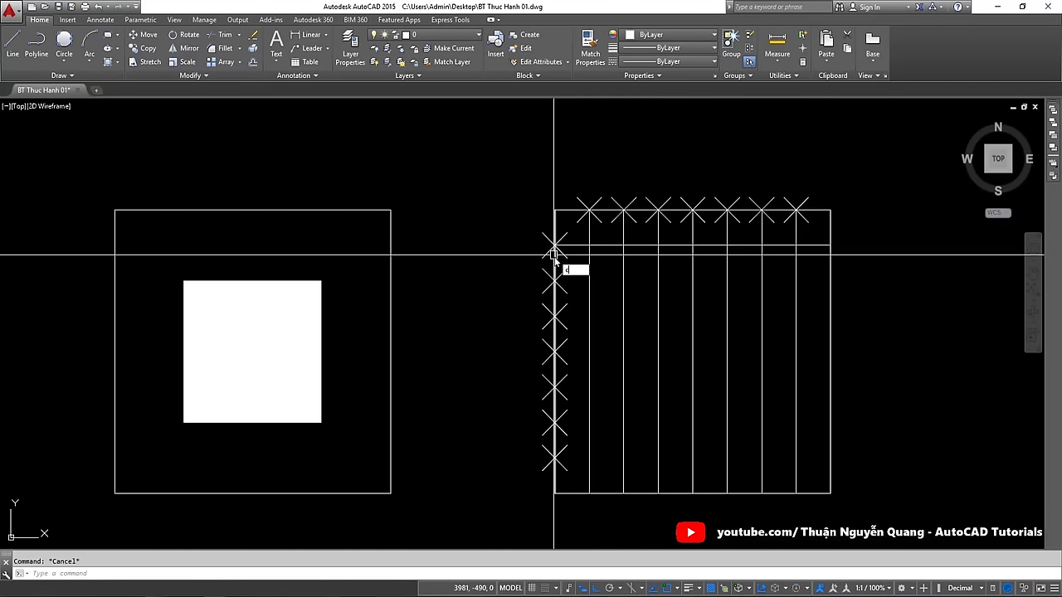
{"action": "left_click", "coordinate": [555, 246]}
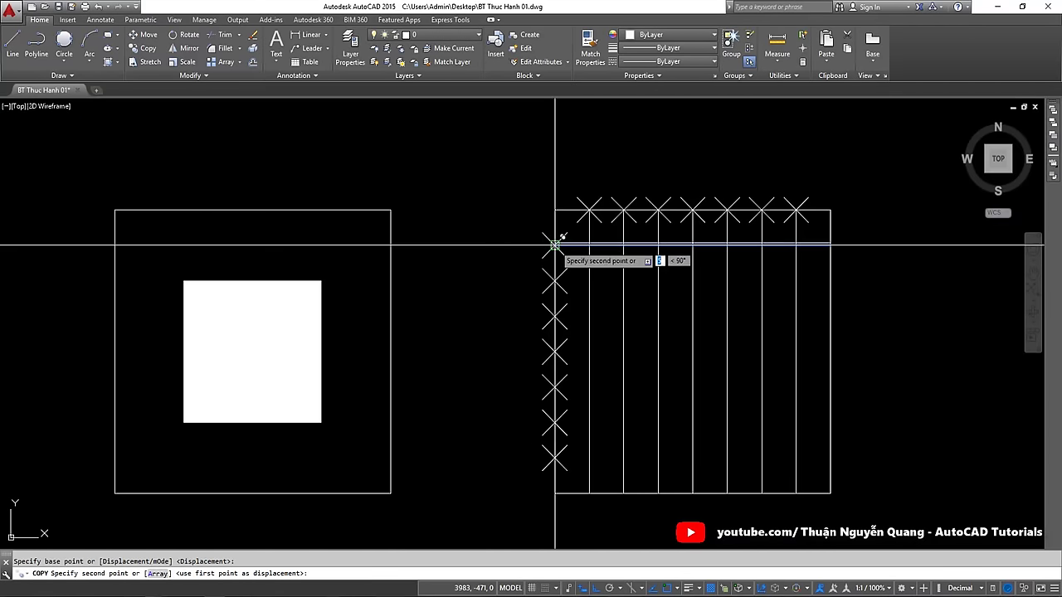
{"action": "key", "text": "Escape"}
{"action": "type", "text": "co"}
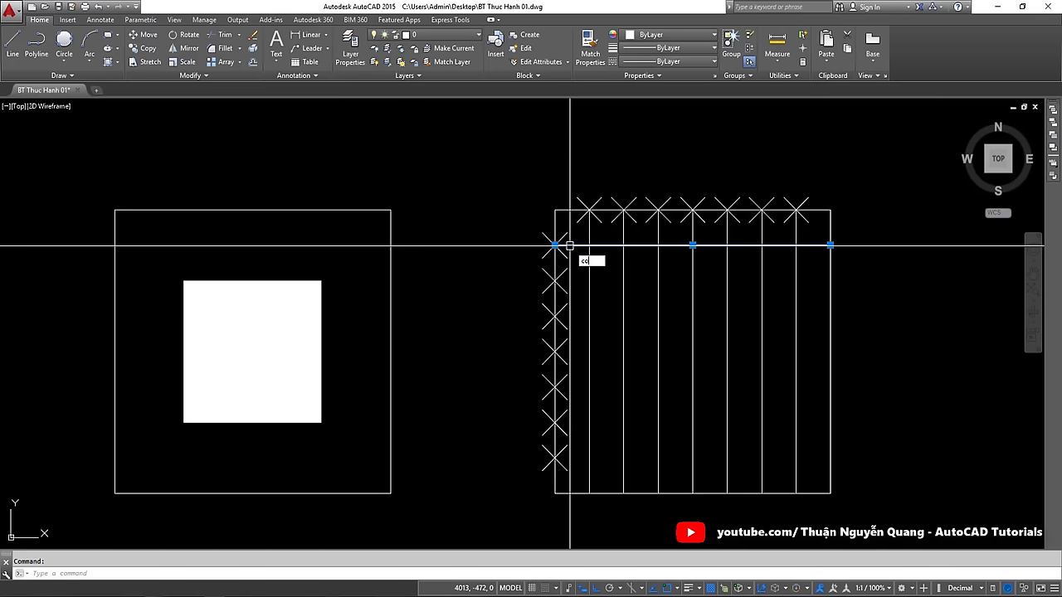
Copy the horizontal line down to the six remaining left-edge marks
{"action": "key", "text": "Return"}
{"action": "left_click", "coordinate": [555, 246]}
{"action": "left_click", "coordinate": [555, 281]}
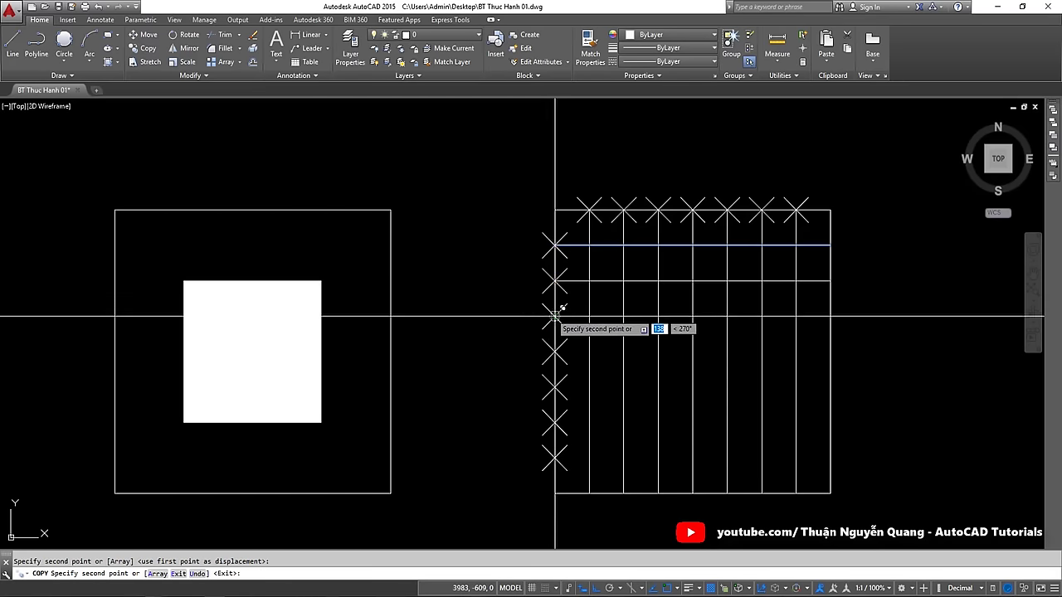
{"action": "left_click", "coordinate": [555, 316]}
{"action": "left_click", "coordinate": [555, 352]}
{"action": "left_click", "coordinate": [555, 387]}
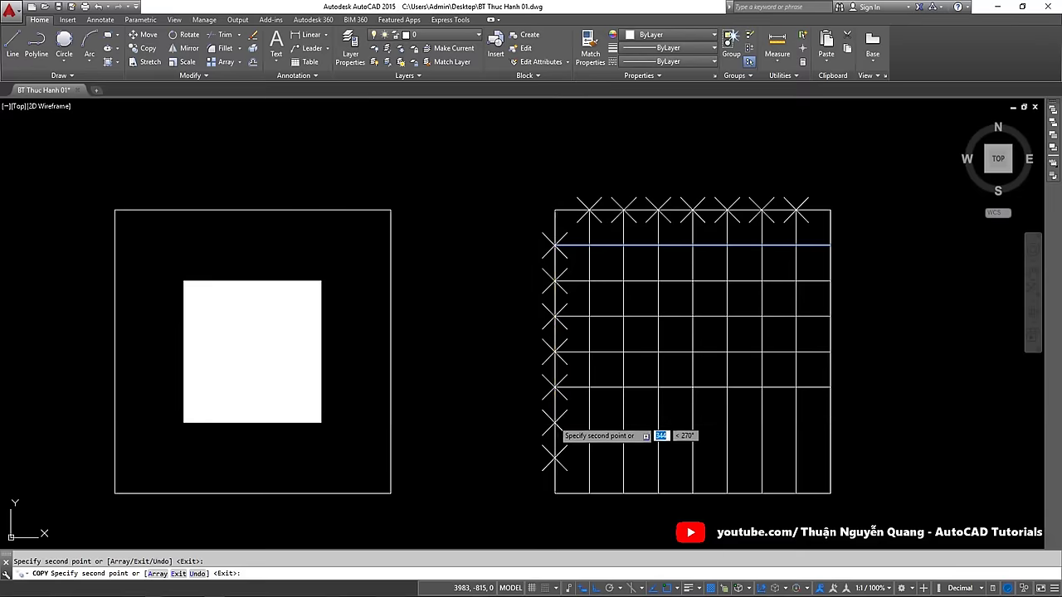
{"action": "left_click", "coordinate": [555, 422]}
{"action": "left_click", "coordinate": [554, 458]}
{"action": "key", "text": "Escape"}
{"action": "scroll", "coordinate": [604, 315], "scroll_direction": "down", "scroll_amount": 4}
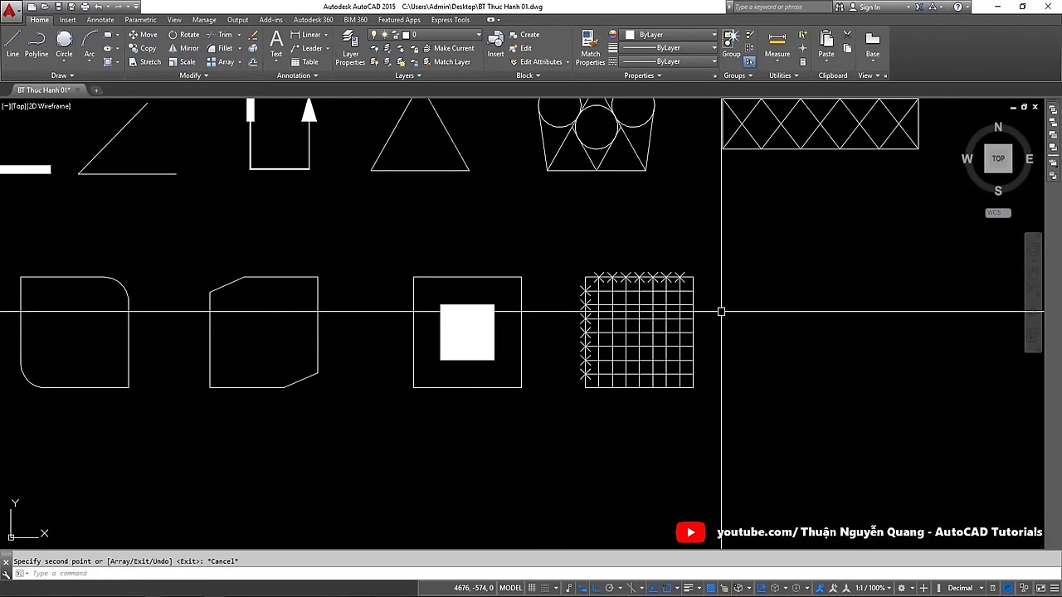
{"action": "scroll", "coordinate": [679, 307], "scroll_direction": "up", "scroll_amount": 3}
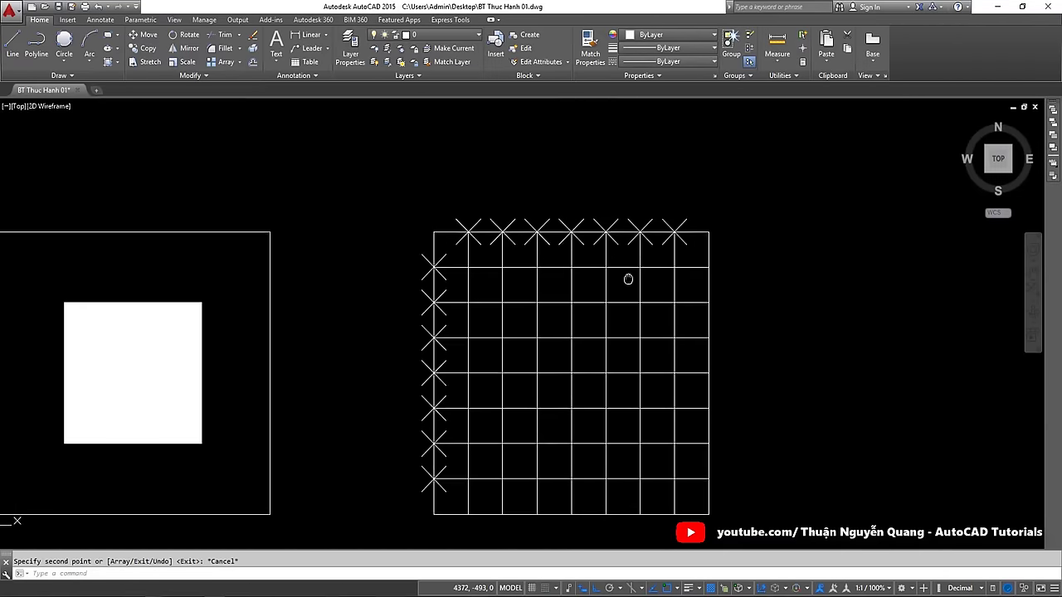
Erase the row of X division markers along the top edge
{"action": "left_click", "coordinate": [442, 200]}
{"action": "left_click", "coordinate": [686, 245]}
{"action": "type", "text": "e"}
{"action": "key", "text": "Return"}
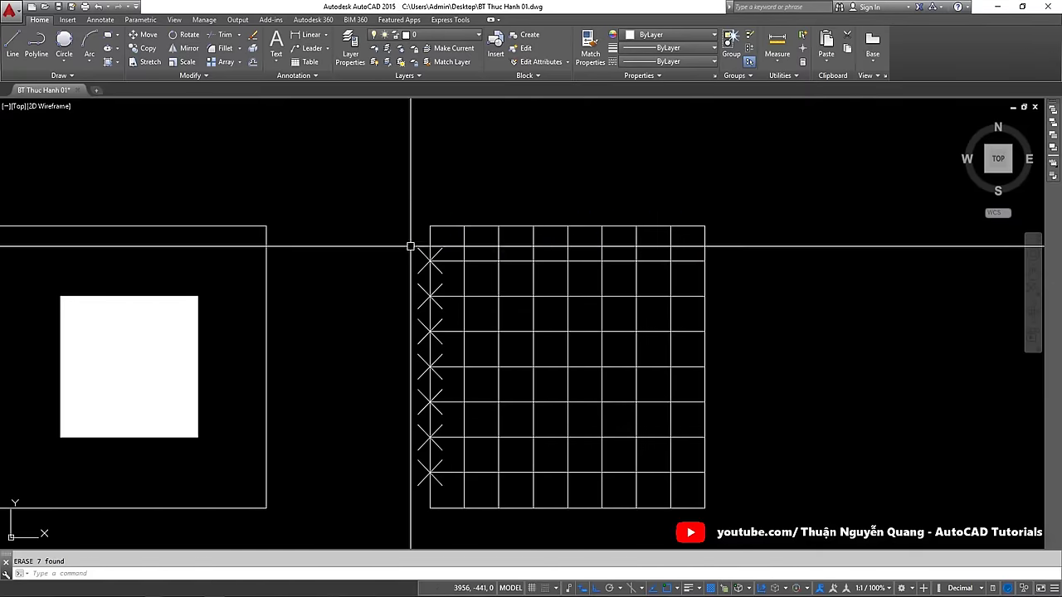
Erase the column of X division markers along the left edge
{"action": "left_click", "coordinate": [400, 238]}
{"action": "left_click", "coordinate": [450, 479]}
{"action": "type", "text": "e"}
{"action": "key", "text": "Return"}
{"action": "middle_click_drag", "start_coordinate": [530, 364], "coordinate": [462, 351]}
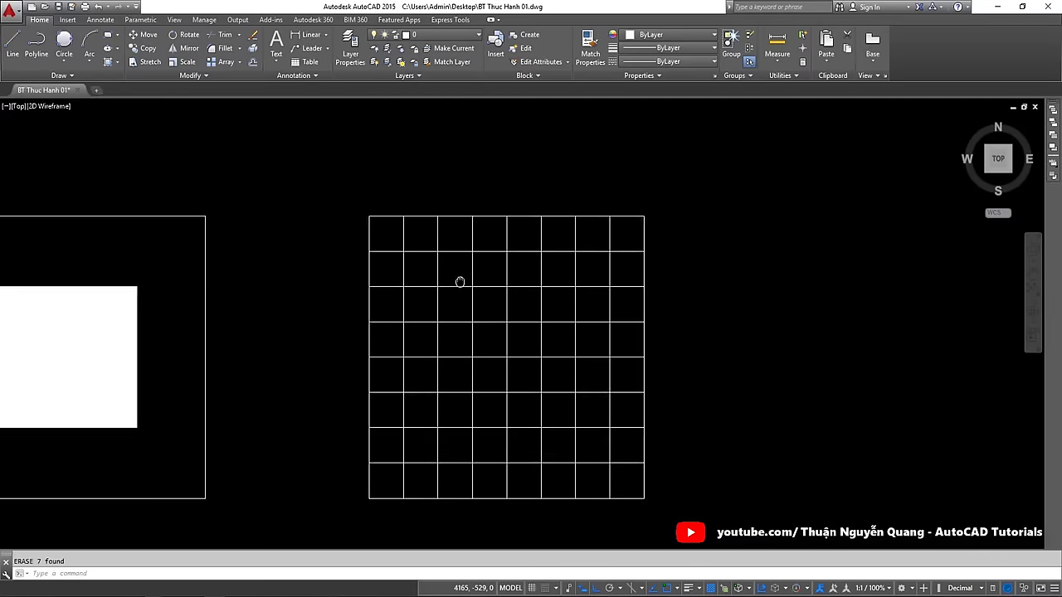
{"action": "left_click", "coordinate": [484, 238]}
{"action": "key", "text": "Escape"}
{"action": "middle_click_drag", "start_coordinate": [379, 244], "coordinate": [429, 244]}
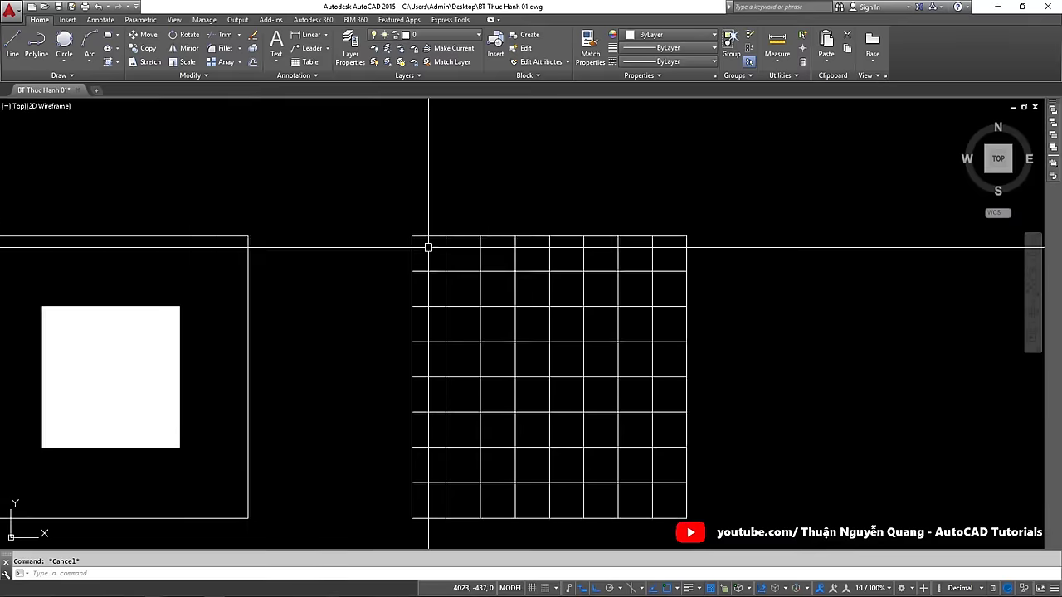
{"action": "scroll", "coordinate": [406, 240], "scroll_direction": "up", "scroll_amount": 2}
{"action": "scroll", "coordinate": [385, 258], "scroll_direction": "up", "scroll_amount": 1}
{"action": "scroll", "coordinate": [428, 257], "scroll_direction": "up", "scroll_amount": 2}
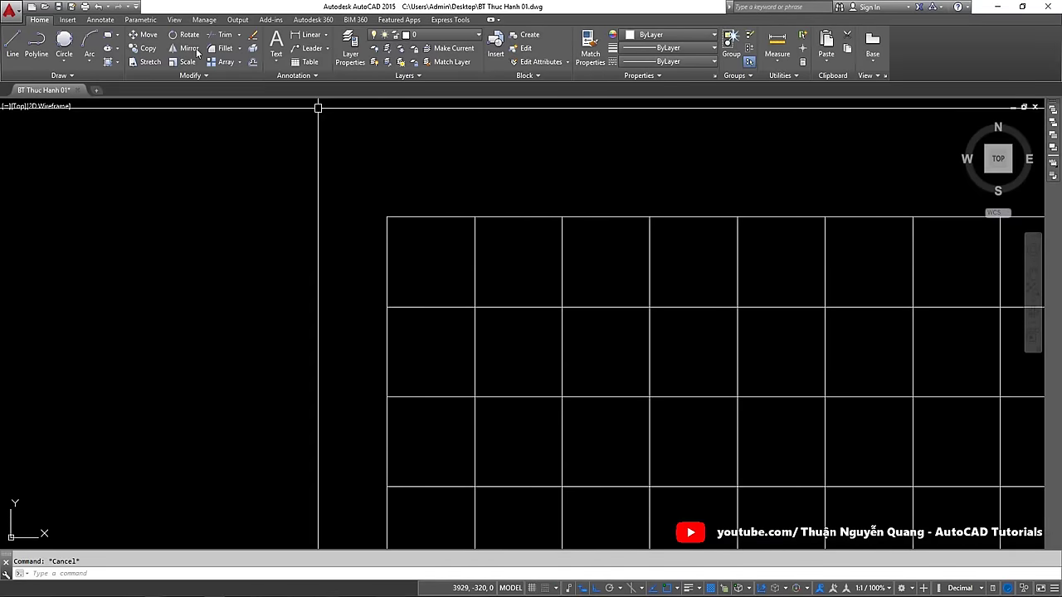
{"action": "type", "text": "H"}
Fill the top-left grid cell with a solid white hatch
{"action": "key", "text": "Return"}
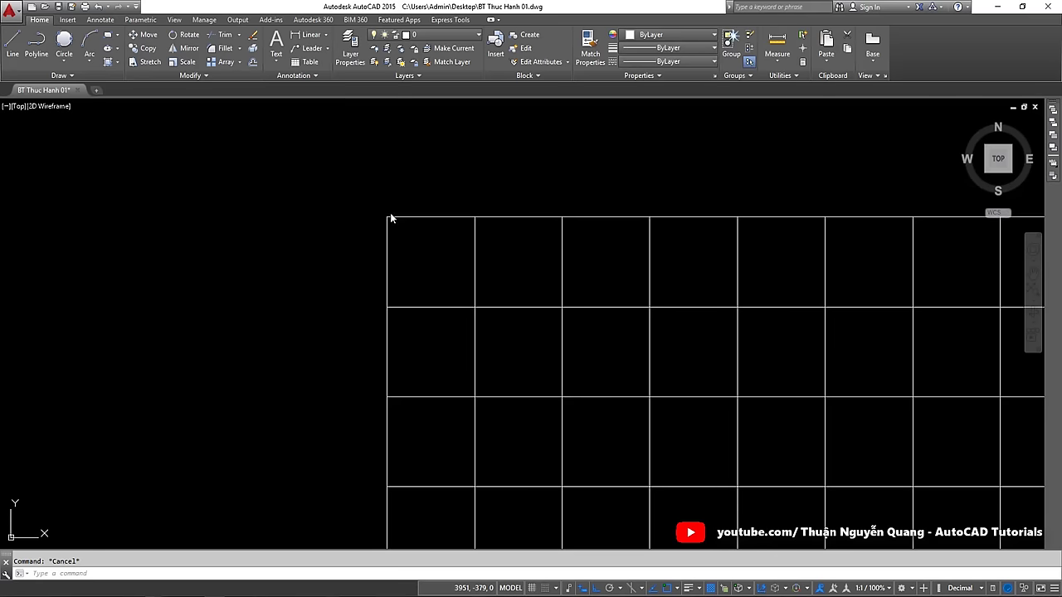
{"action": "key", "text": "Escape"}
{"action": "left_click", "coordinate": [415, 256]}
{"action": "scroll", "coordinate": [415, 256], "scroll_direction": "down", "scroll_amount": 4}
{"action": "scroll", "coordinate": [450, 246], "scroll_direction": "up", "scroll_amount": 2}
{"action": "left_click", "coordinate": [449, 253]}
{"action": "scroll", "coordinate": [448, 254], "scroll_direction": "up", "scroll_amount": 2}
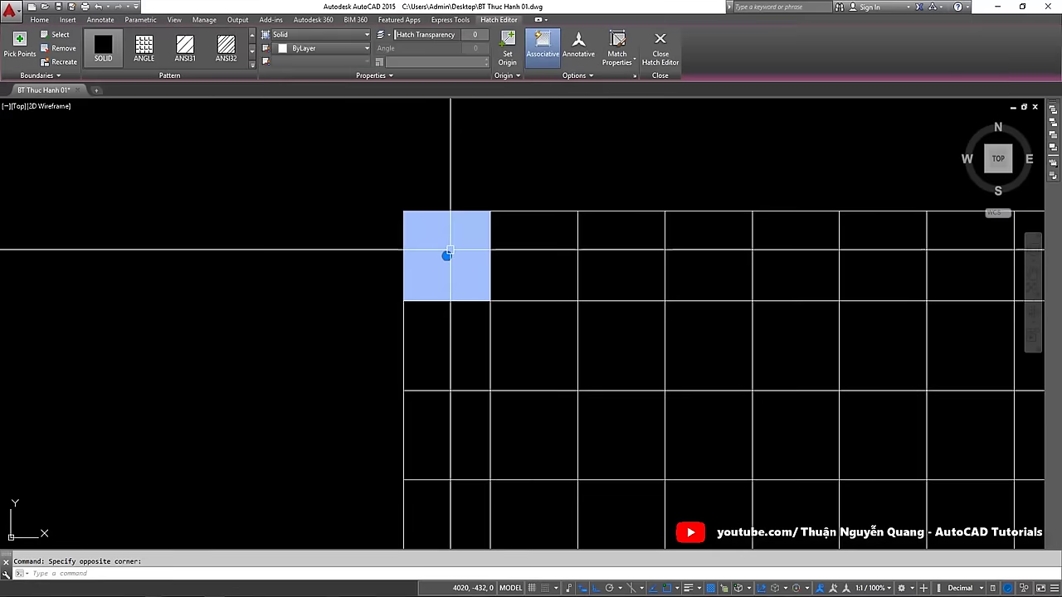
{"action": "type", "text": "c"}
{"action": "key", "text": "Return"}
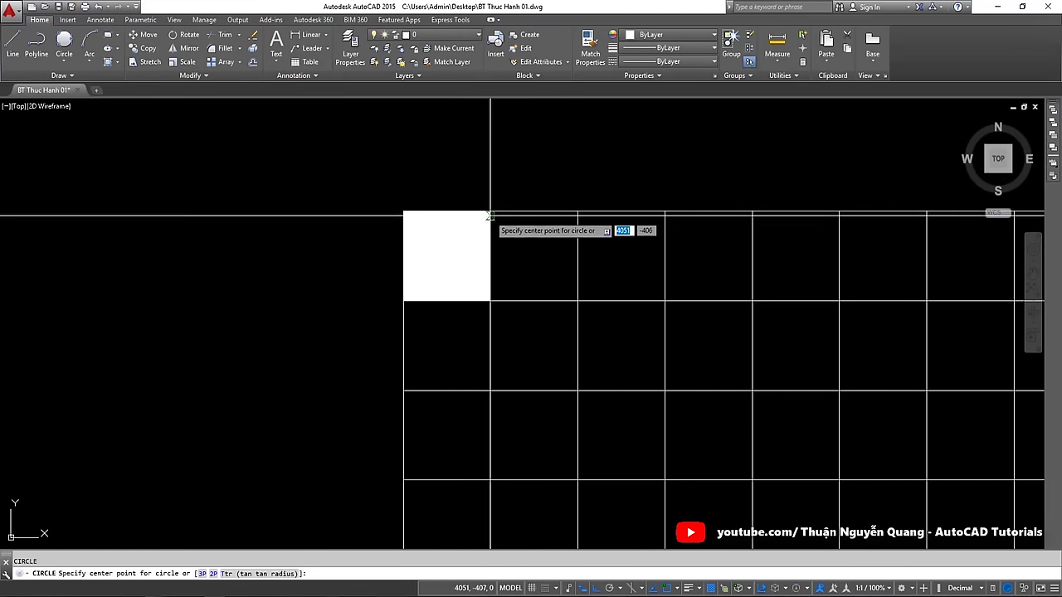
{"action": "left_click", "coordinate": [403, 212]}
{"action": "key", "text": "Escape"}
{"action": "left_click", "coordinate": [445, 254]}
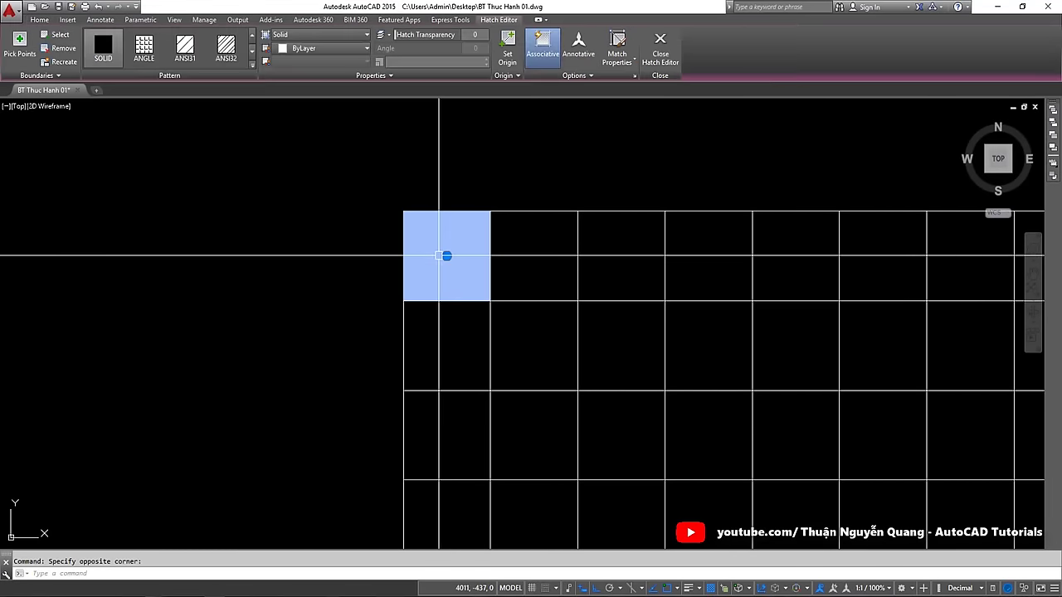
Copy the filled square to every other cell along the top row
{"action": "type", "text": "co"}
{"action": "key", "text": "Return"}
{"action": "scroll", "coordinate": [447, 236], "scroll_direction": "down", "scroll_amount": 2}
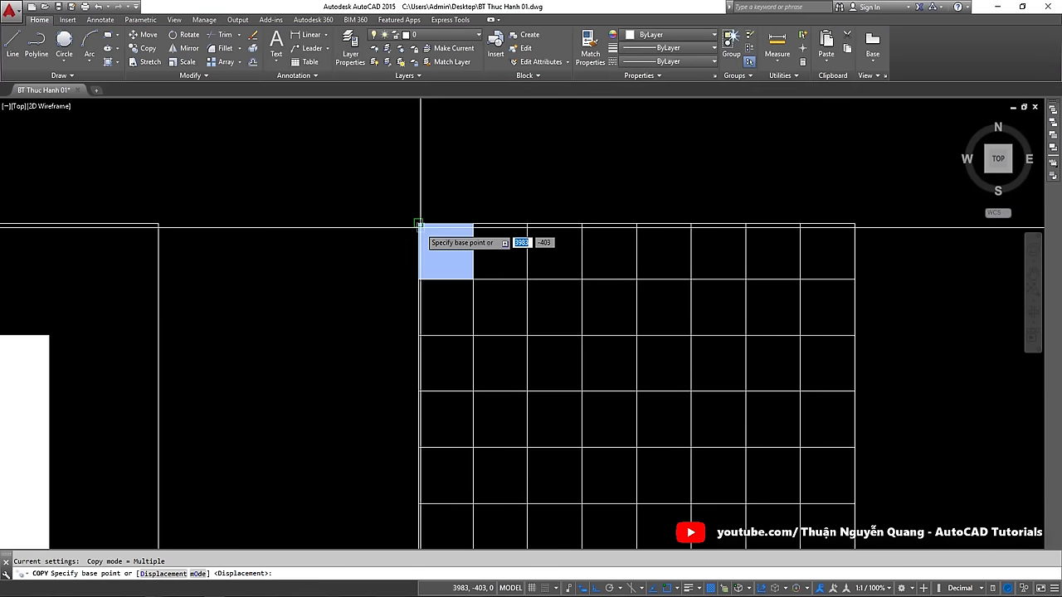
{"action": "left_click", "coordinate": [419, 224]}
{"action": "left_click", "coordinate": [528, 223]}
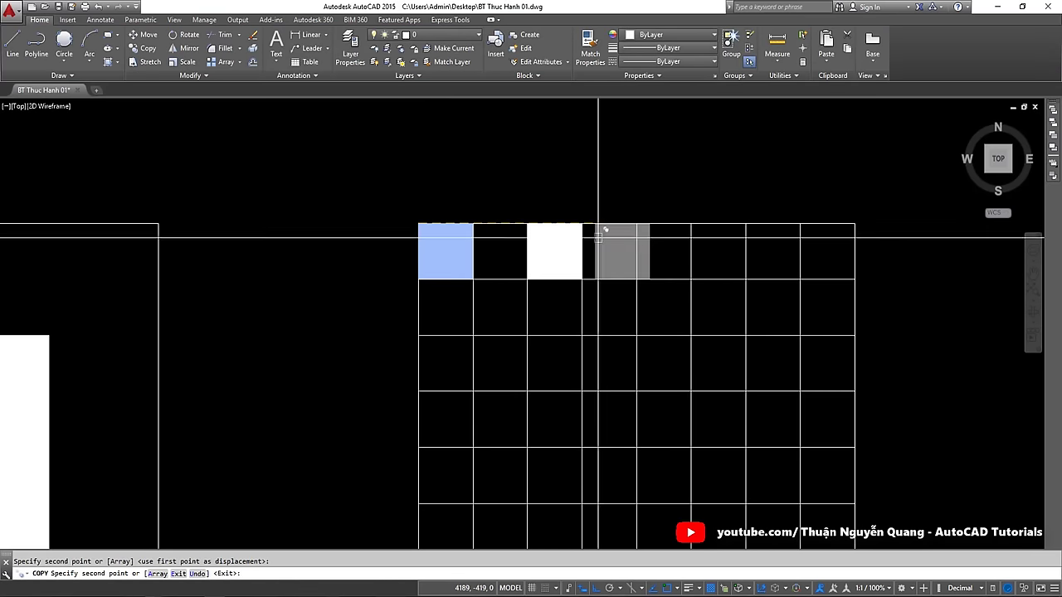
{"action": "left_click", "coordinate": [637, 223]}
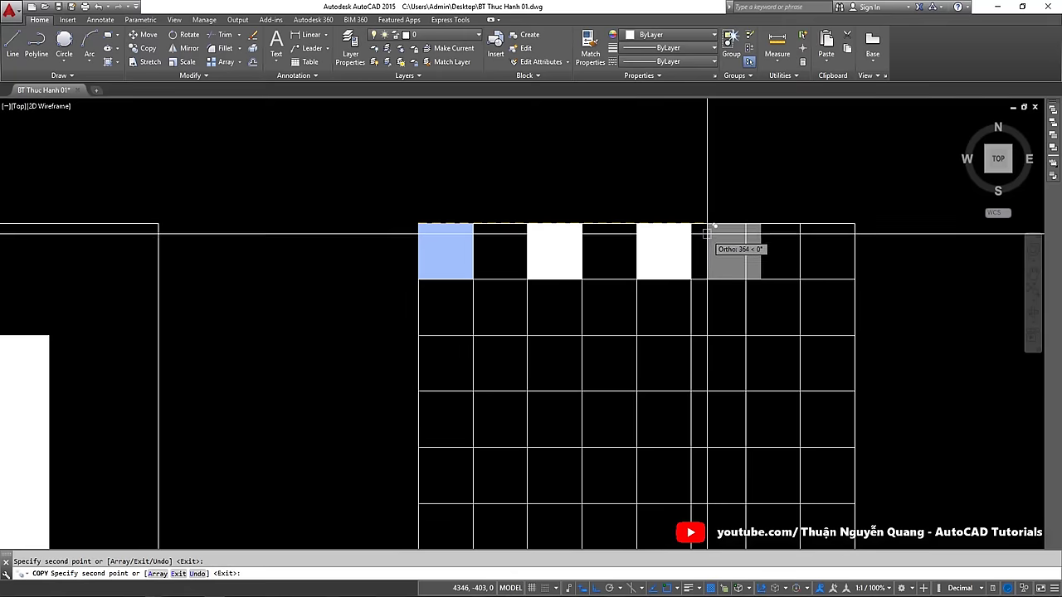
{"action": "left_click", "coordinate": [746, 223]}
{"action": "key", "text": "Return"}
Copy the white top row down into rows 3, 5 and 7
{"action": "left_click", "coordinate": [772, 249]}
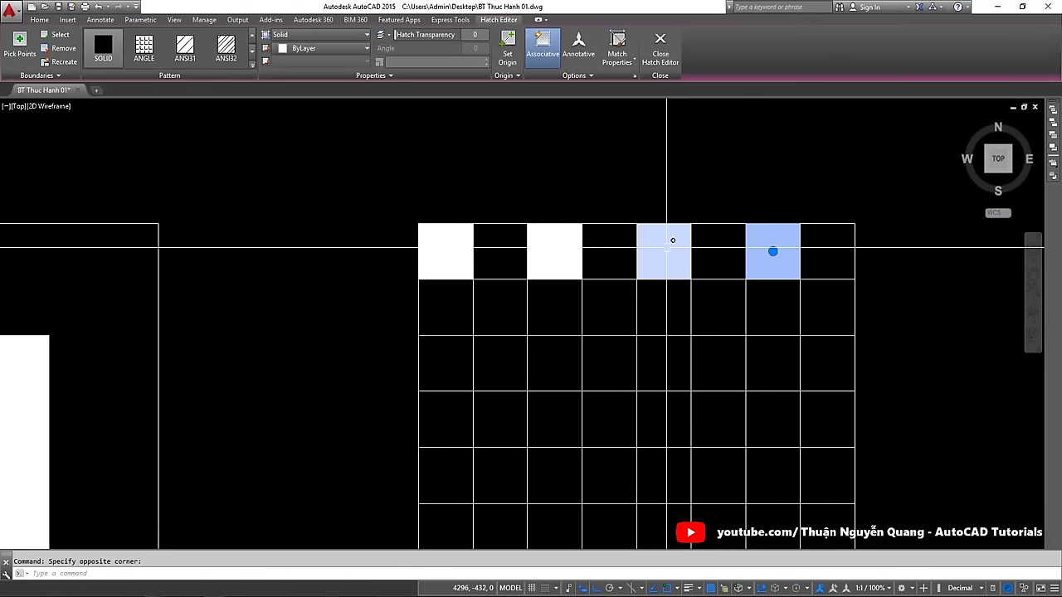
{"action": "left_click", "coordinate": [664, 250]}
{"action": "type", "text": "c"}
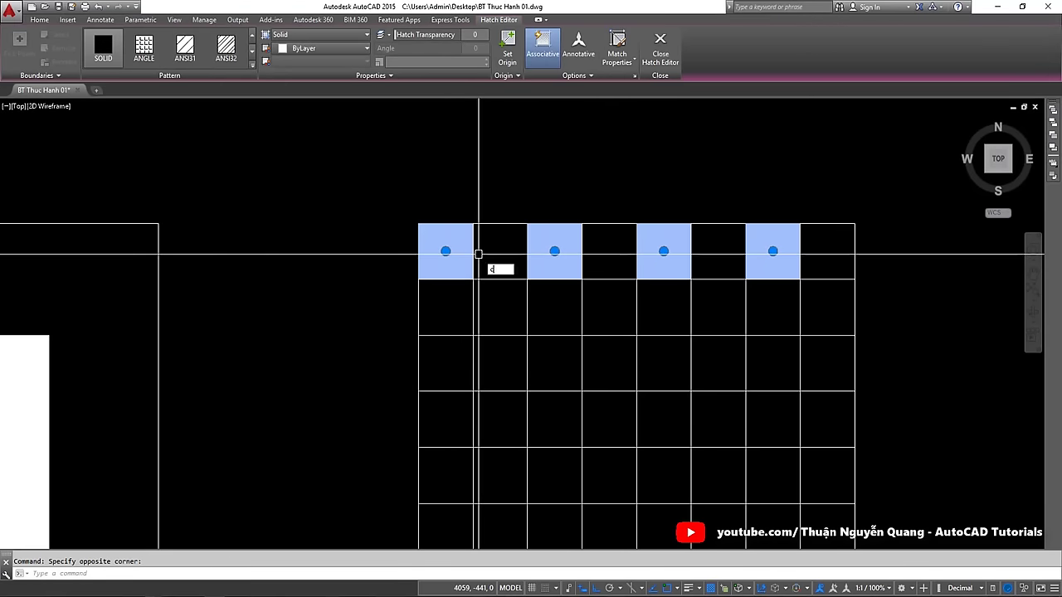
{"action": "type", "text": "o"}
{"action": "key", "text": "Return"}
{"action": "left_click", "coordinate": [419, 224]}
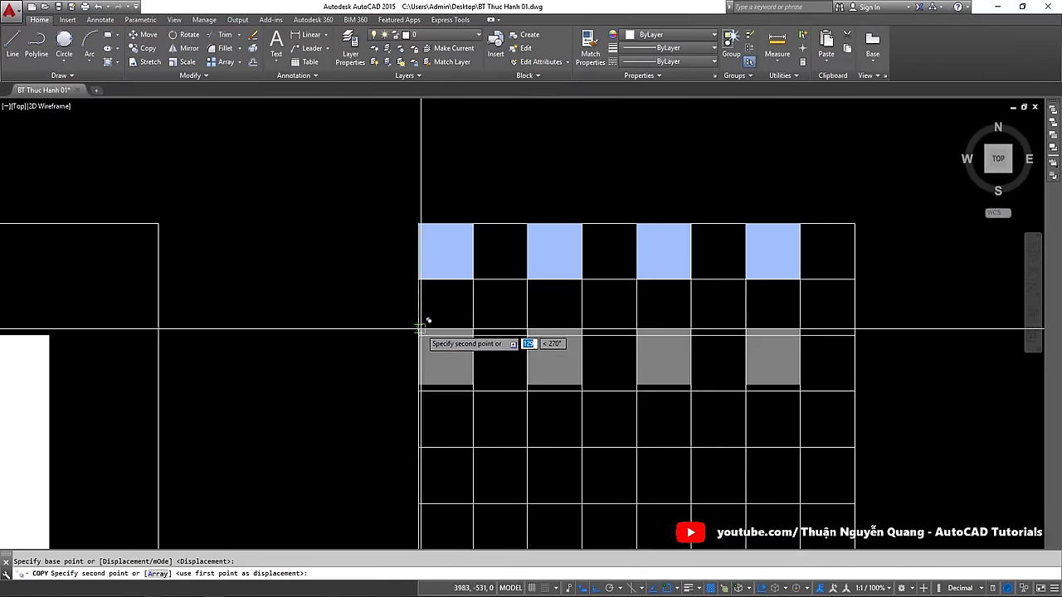
{"action": "left_click", "coordinate": [421, 334]}
{"action": "scroll", "coordinate": [428, 311], "scroll_direction": "down", "scroll_amount": 4}
{"action": "left_click", "coordinate": [427, 345]}
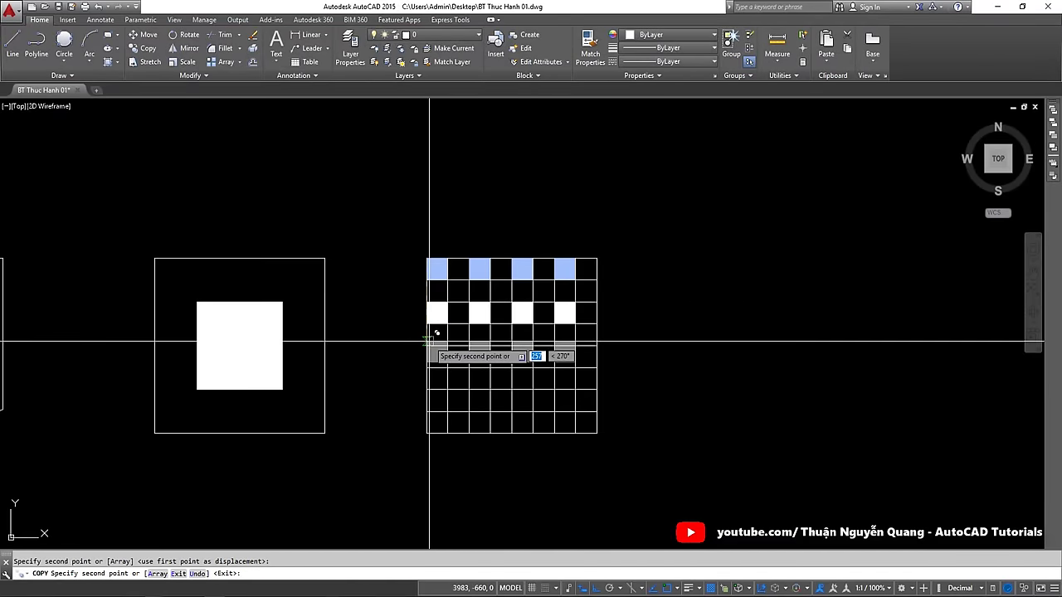
{"action": "scroll", "coordinate": [429, 388], "scroll_direction": "up", "scroll_amount": 2}
{"action": "left_click", "coordinate": [426, 389]}
{"action": "key", "text": "Escape"}
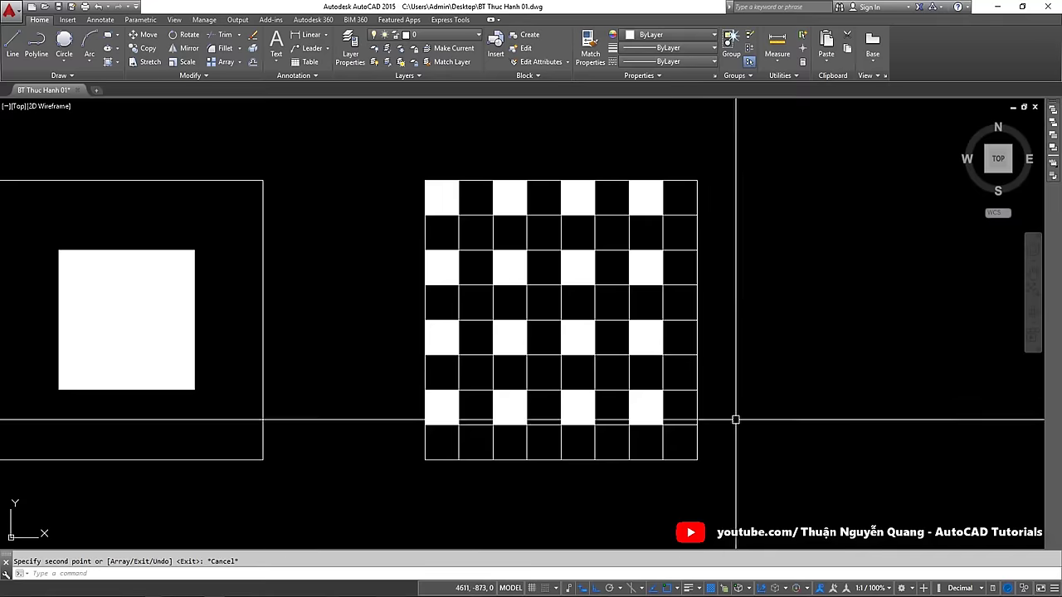
Copy the top-left white cell diagonally down into row 2
{"action": "left_click", "coordinate": [447, 198]}
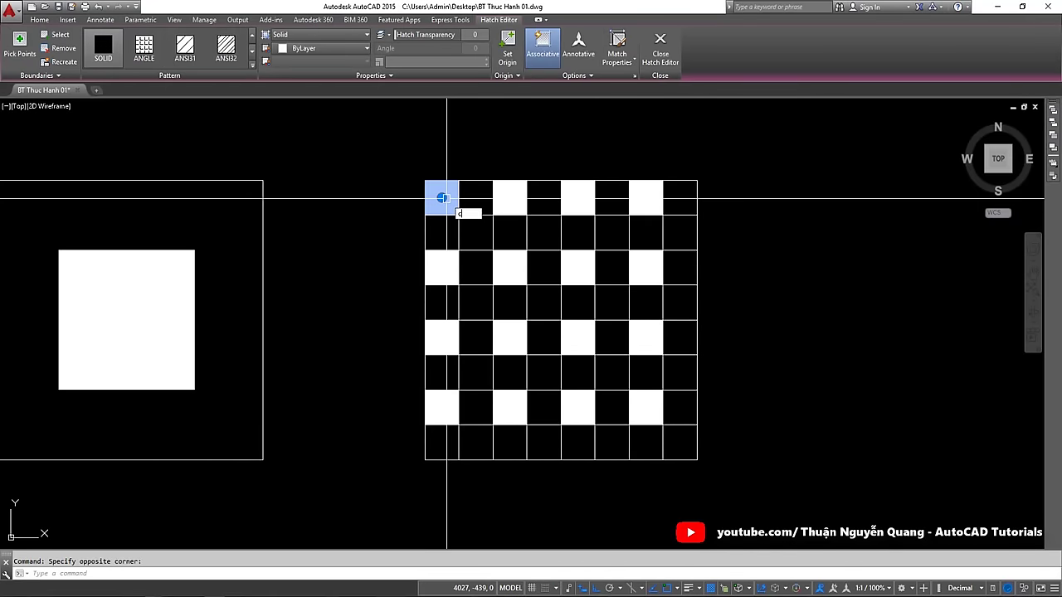
{"action": "type", "text": "o"}
{"action": "key", "text": "Return"}
{"action": "left_click", "coordinate": [425, 180]}
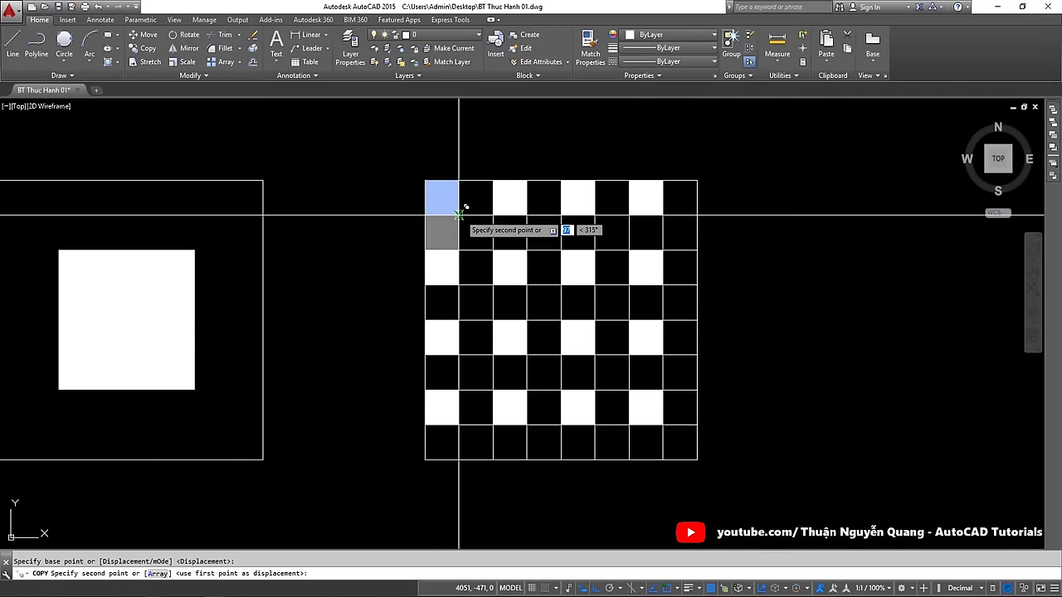
{"action": "left_click", "coordinate": [458, 214]}
{"action": "key", "text": "Escape"}
Copy the row-2 white cell across into columns 4, 6 and 8
{"action": "scroll", "coordinate": [477, 223], "scroll_direction": "up", "scroll_amount": 2}
{"action": "left_click", "coordinate": [472, 237]}
{"action": "type", "text": "c"}
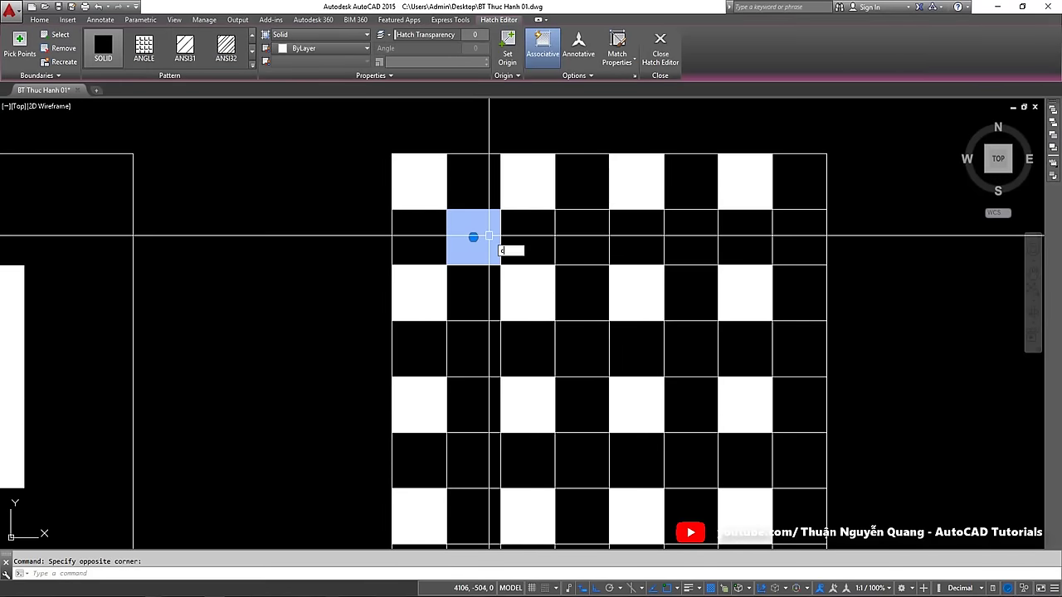
{"action": "type", "text": "o"}
{"action": "key", "text": "Return"}
{"action": "left_click", "coordinate": [446, 210]}
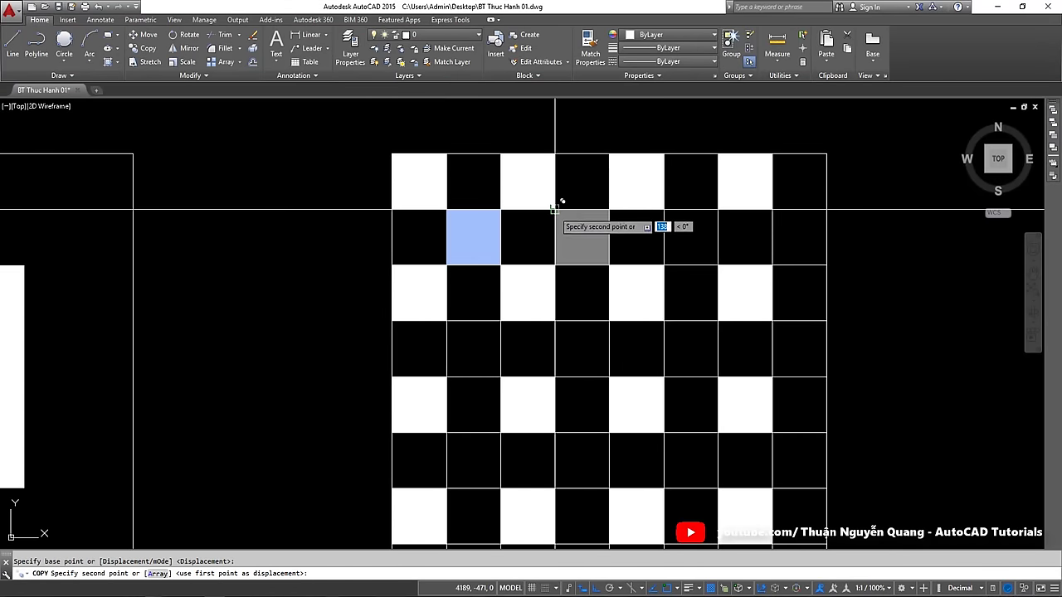
{"action": "left_click", "coordinate": [555, 210]}
{"action": "left_click", "coordinate": [664, 210]}
{"action": "left_click", "coordinate": [772, 210]}
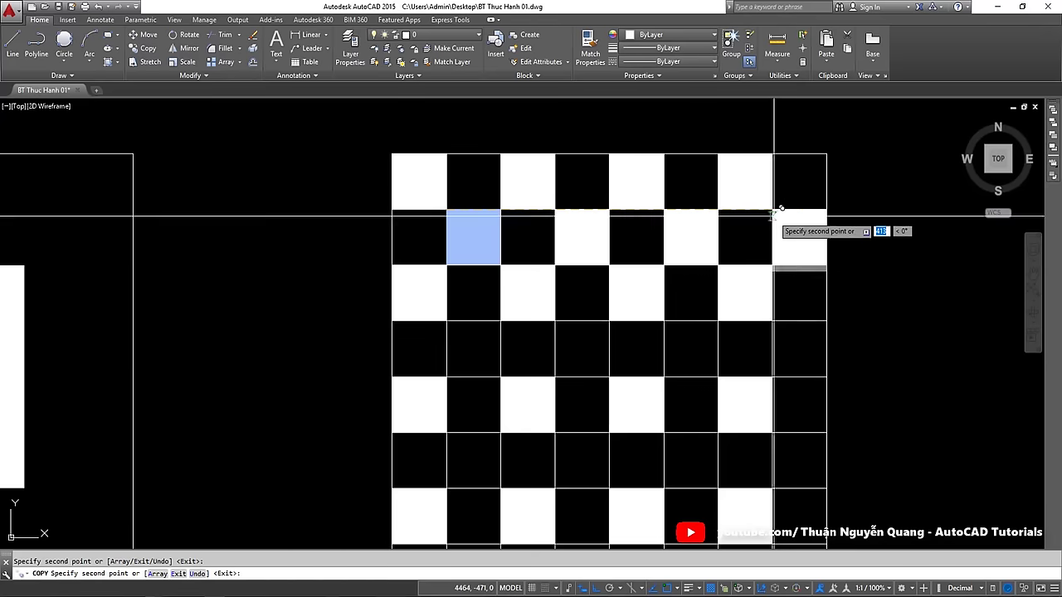
{"action": "key", "text": "Escape"}
Copy the four row-2 white cells down into rows 4, 6 and 8
{"action": "left_click", "coordinate": [788, 242]}
{"action": "left_click", "coordinate": [690, 238]}
{"action": "left_click", "coordinate": [583, 238]}
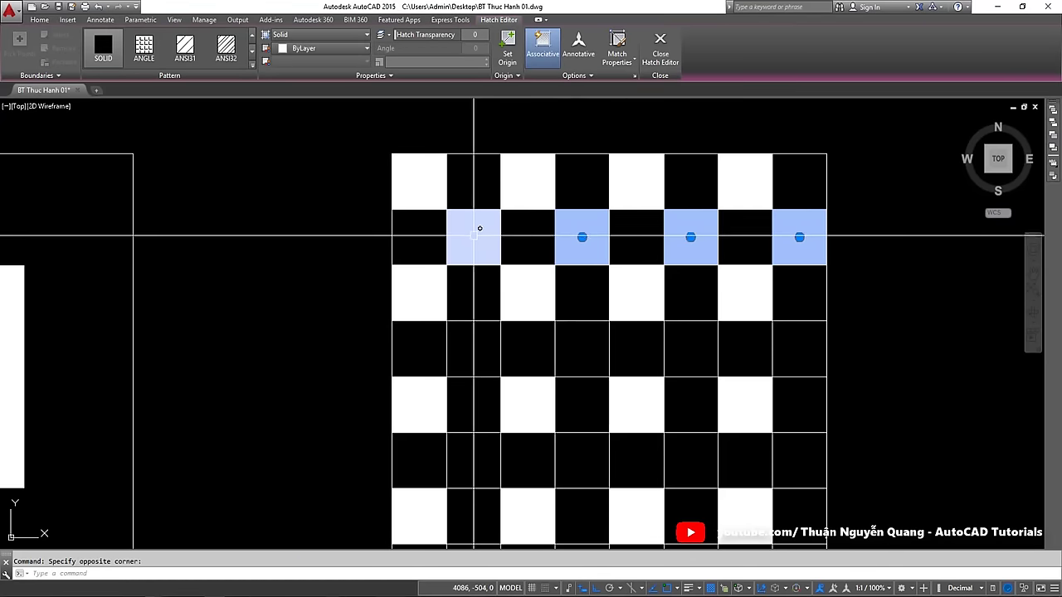
{"action": "left_click", "coordinate": [486, 238]}
{"action": "type", "text": "o"}
{"action": "key", "text": "Return"}
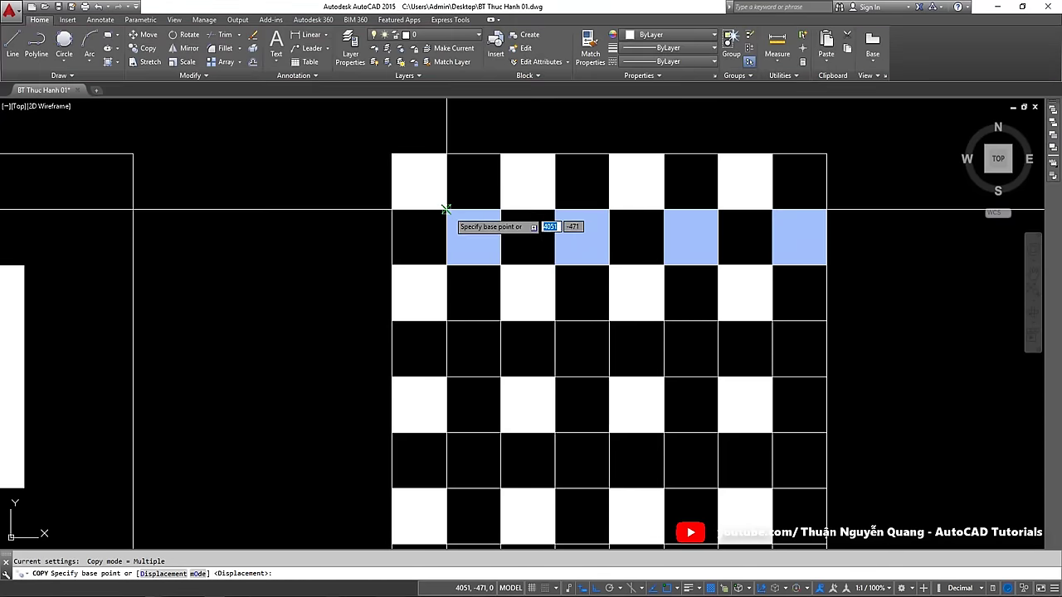
{"action": "left_click", "coordinate": [474, 212]}
{"action": "scroll", "coordinate": [475, 234], "scroll_direction": "down", "scroll_amount": 2}
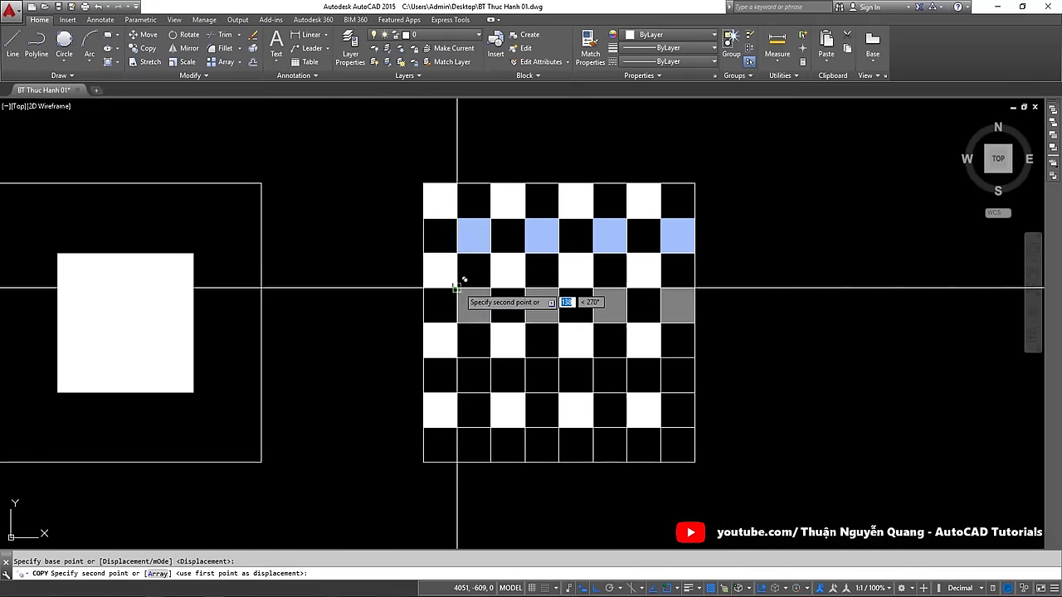
{"action": "left_click", "coordinate": [462, 286]}
{"action": "left_click", "coordinate": [456, 357]}
{"action": "left_click", "coordinate": [457, 425]}
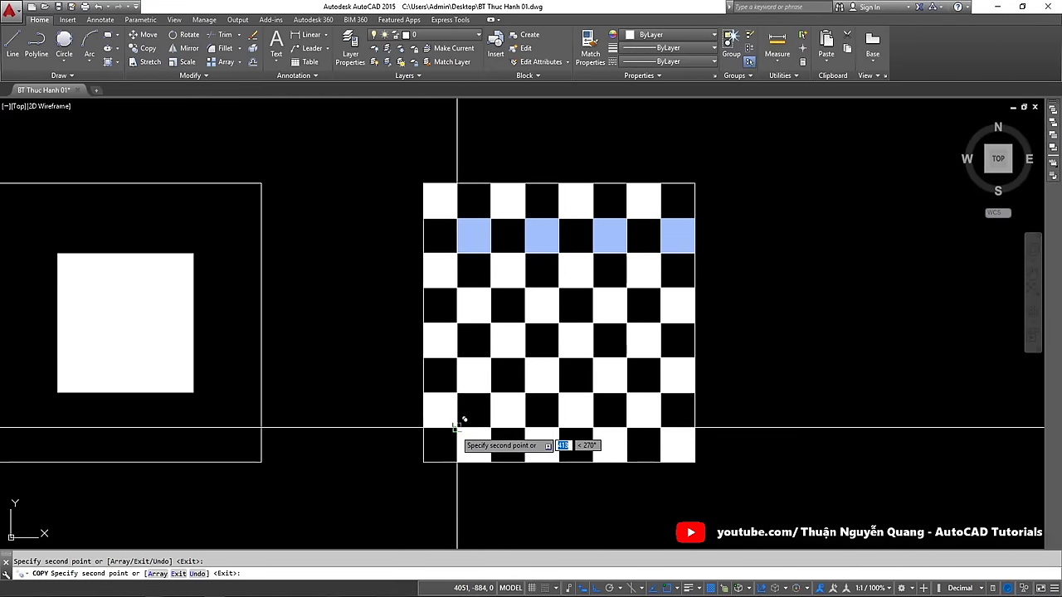
{"action": "key", "text": "Escape"}
Check the reference exercise sheet and return to the drawing
{"action": "scroll", "coordinate": [700, 355], "scroll_direction": "down", "scroll_amount": 4}
{"action": "key", "text": "alt+Tab"}
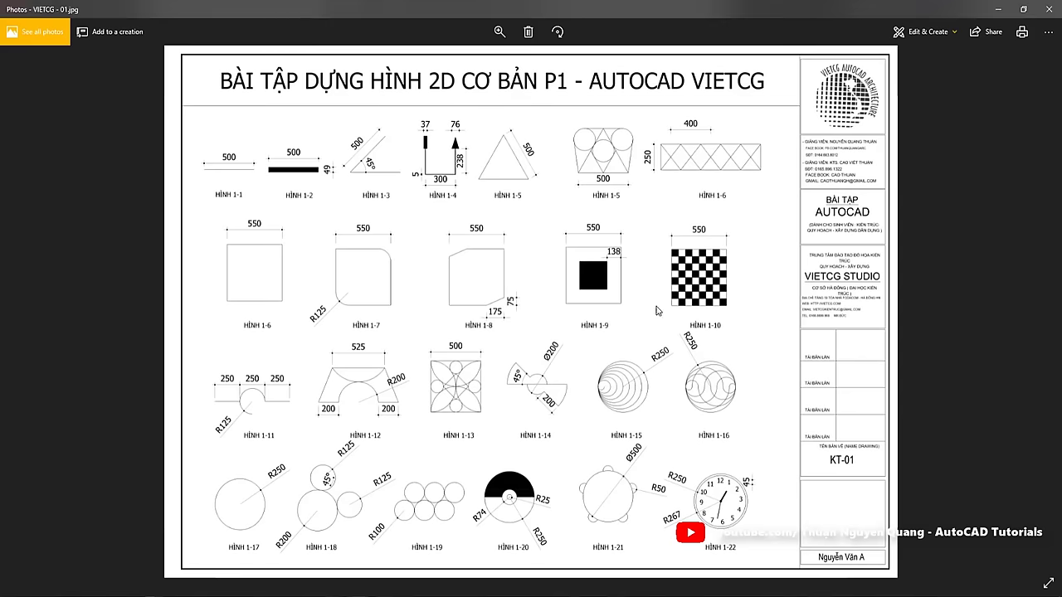
{"action": "key", "text": "alt+Tab"}
Copy the outer square to the right of the checkerboard
{"action": "scroll", "coordinate": [573, 303], "scroll_direction": "up", "scroll_amount": 2}
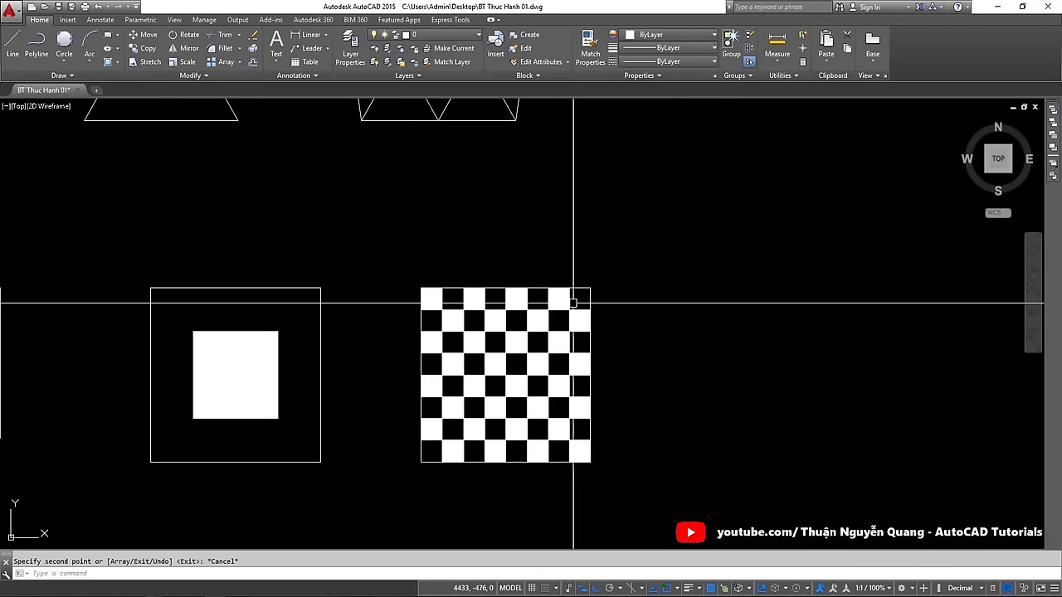
{"action": "left_click", "coordinate": [583, 291]}
{"action": "key", "text": "Escape"}
{"action": "left_click", "coordinate": [249, 289]}
{"action": "left_click", "coordinate": [306, 296]}
{"action": "type", "text": "c"}
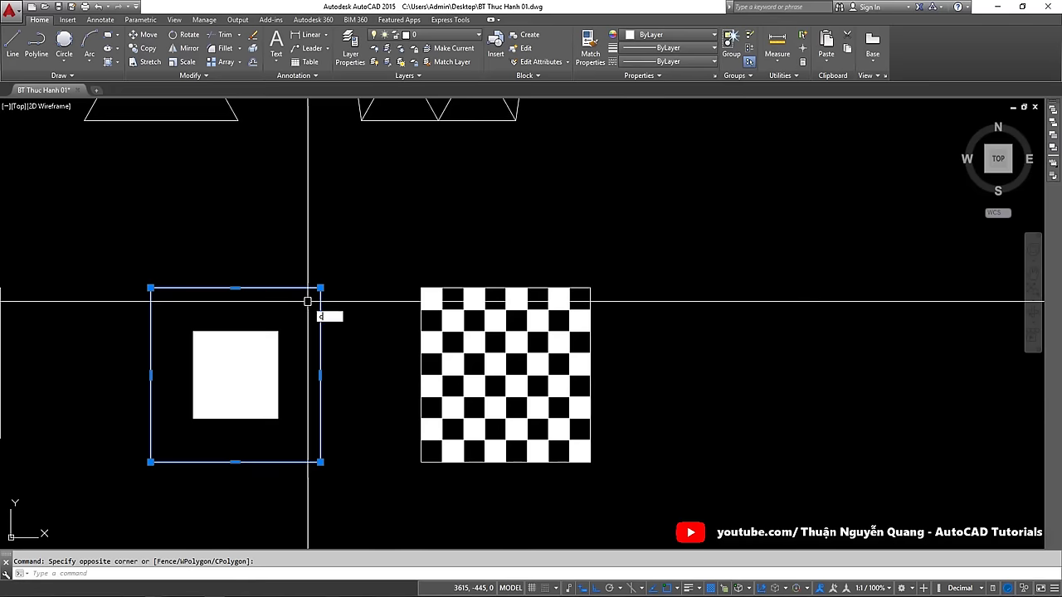
{"action": "type", "text": "o"}
{"action": "key", "text": "Return"}
{"action": "left_click", "coordinate": [271, 311]}
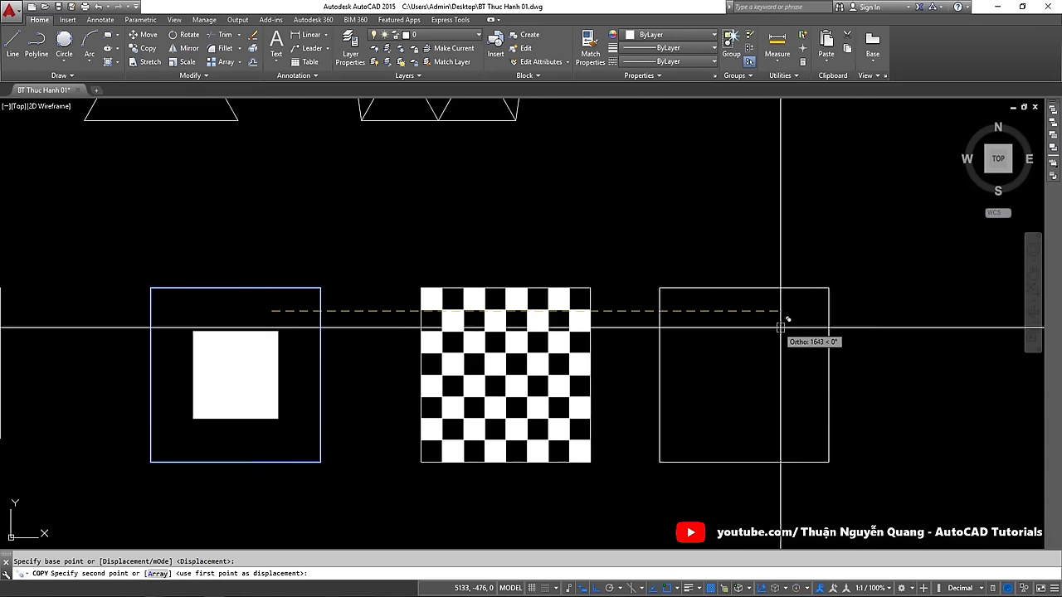
{"action": "left_click", "coordinate": [780, 327]}
{"action": "key", "text": "Escape"}
Divide the new square's edges into 8 equal segments with DIVIDE
{"action": "middle_click_drag", "start_coordinate": [869, 273], "coordinate": [675, 244]}
{"action": "left_click", "coordinate": [675, 244]}
{"action": "left_click", "coordinate": [588, 301]}
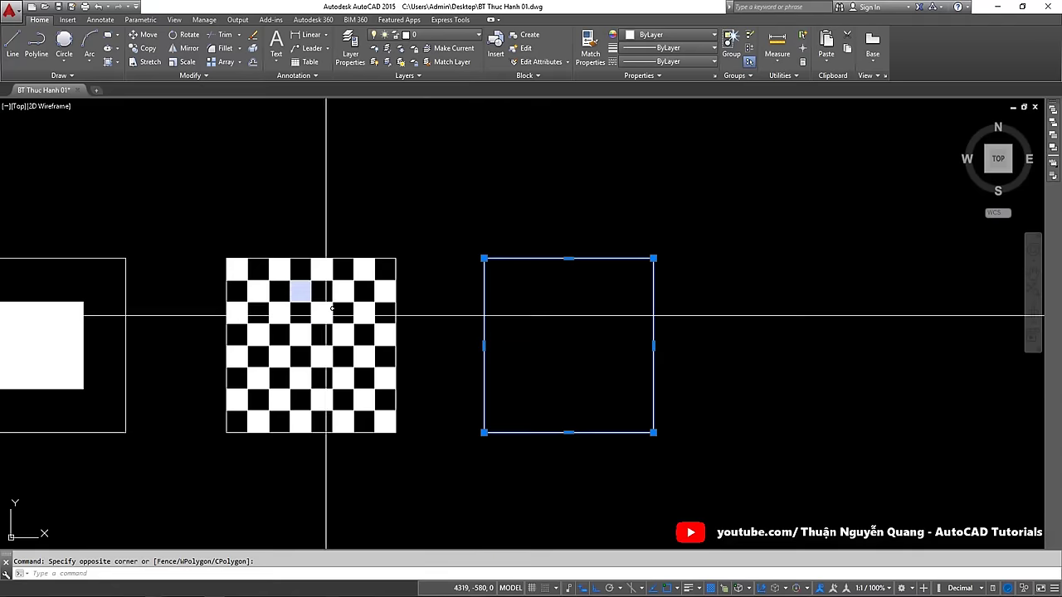
{"action": "key", "text": "Escape"}
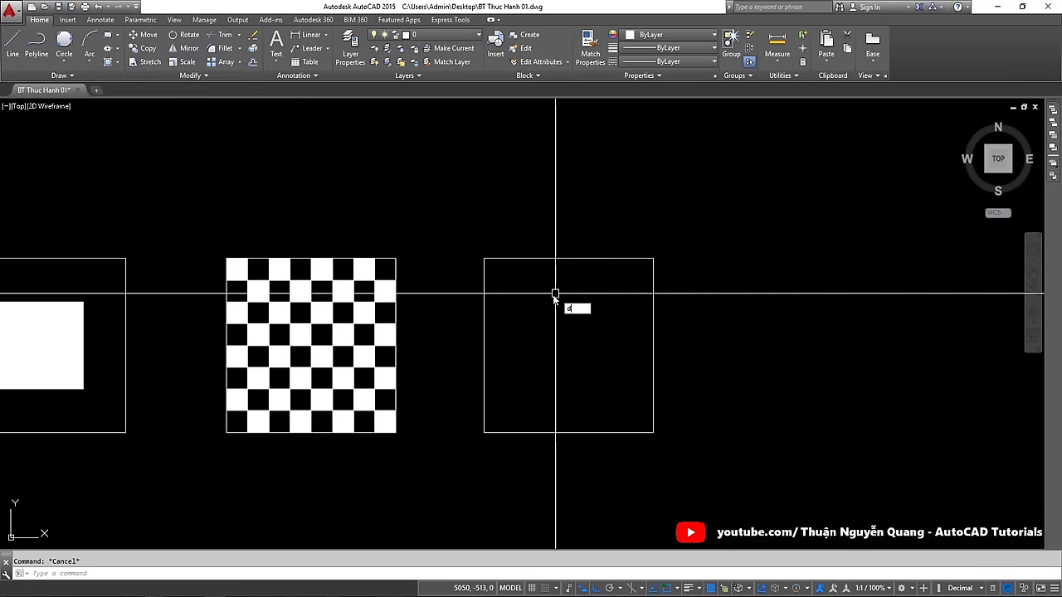
{"action": "type", "text": "i"}
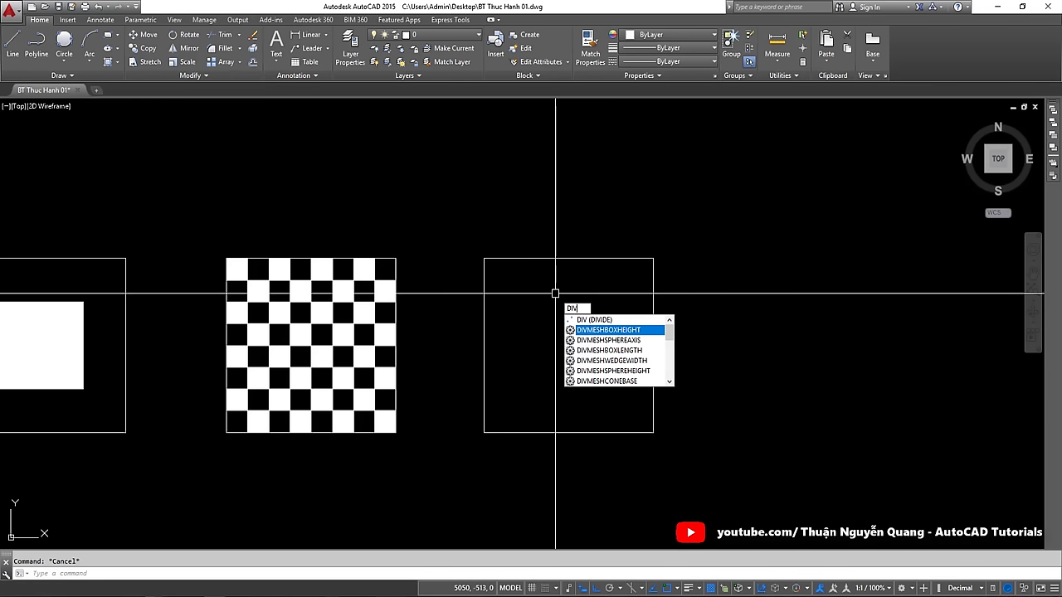
{"action": "left_click", "coordinate": [594, 329]}
{"action": "left_click", "coordinate": [556, 259]}
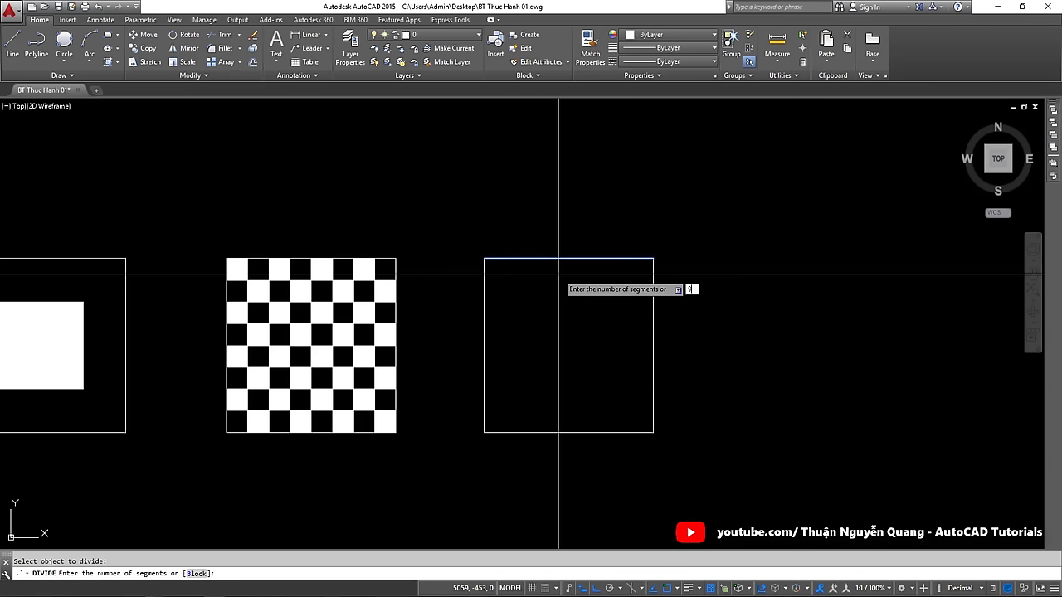
{"action": "type", "text": "8"}
{"action": "key", "text": "Return"}
{"action": "key", "text": "Return"}
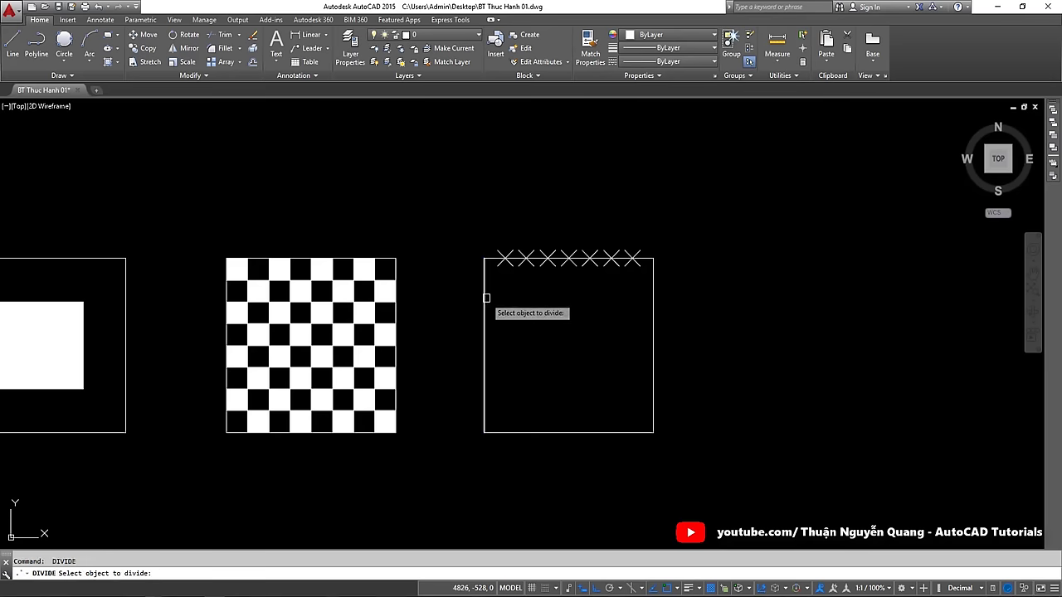
Review the Point Style settings under Utilities, then close them
{"action": "left_click", "coordinate": [495, 240]}
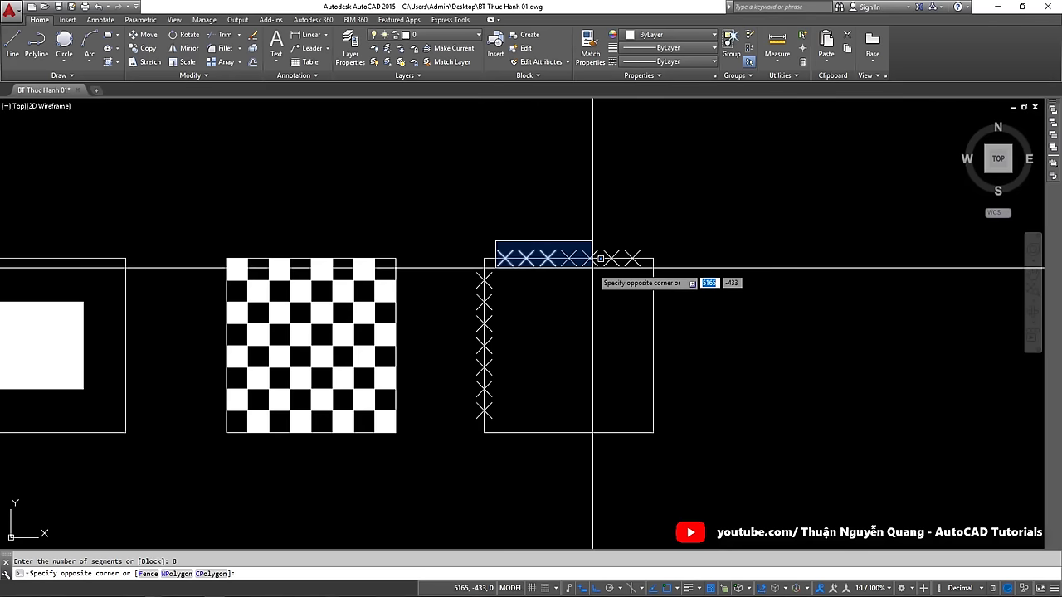
{"action": "key", "text": "Escape"}
{"action": "left_click", "coordinate": [797, 76]}
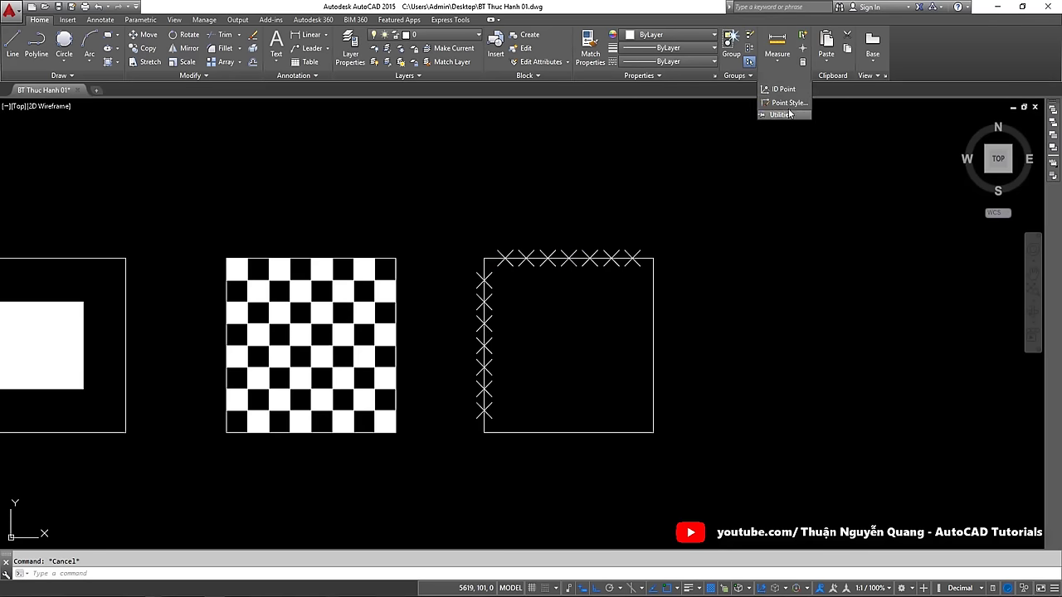
{"action": "left_click", "coordinate": [788, 103]}
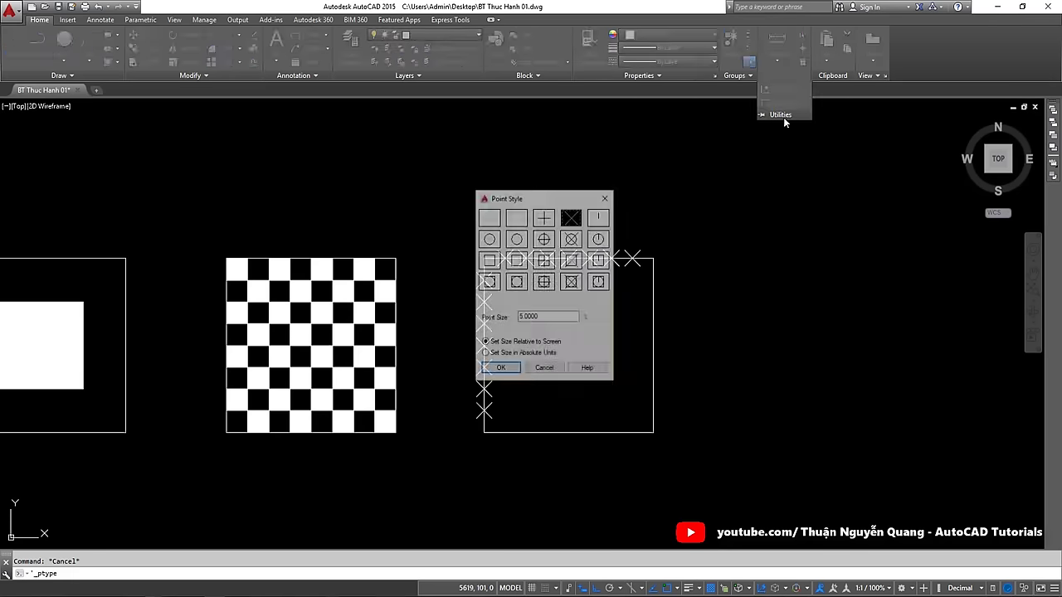
{"action": "left_click", "coordinate": [607, 198]}
{"action": "scroll", "coordinate": [520, 297], "scroll_direction": "up", "scroll_amount": 2}
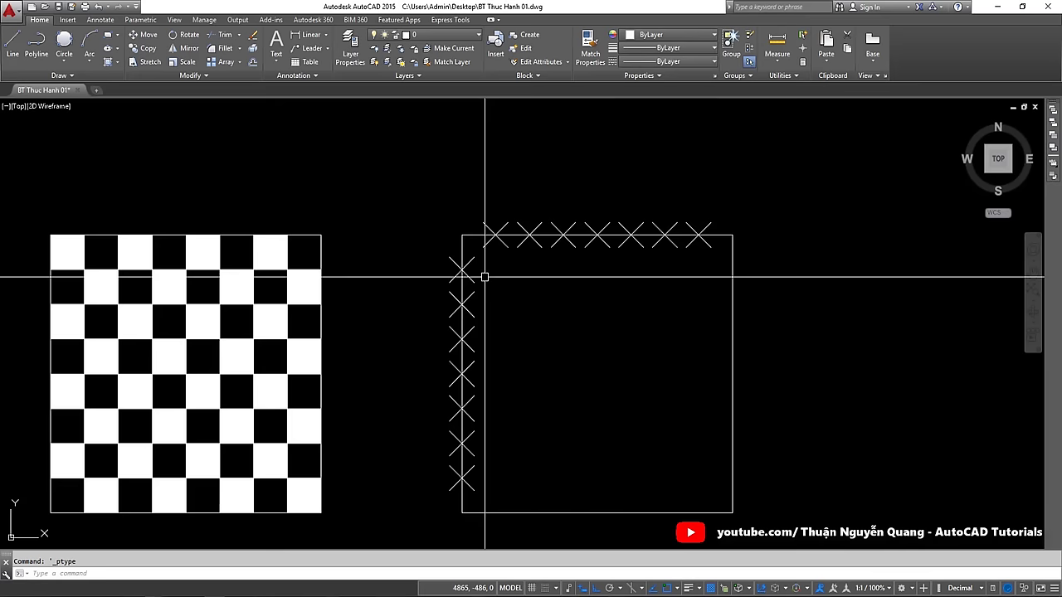
Draw a rectangle cell from the square's top-left corner to the first division marks
{"action": "type", "text": "rec"}
{"action": "key", "text": "Return"}
{"action": "scroll", "coordinate": [492, 240], "scroll_direction": "up", "scroll_amount": 4}
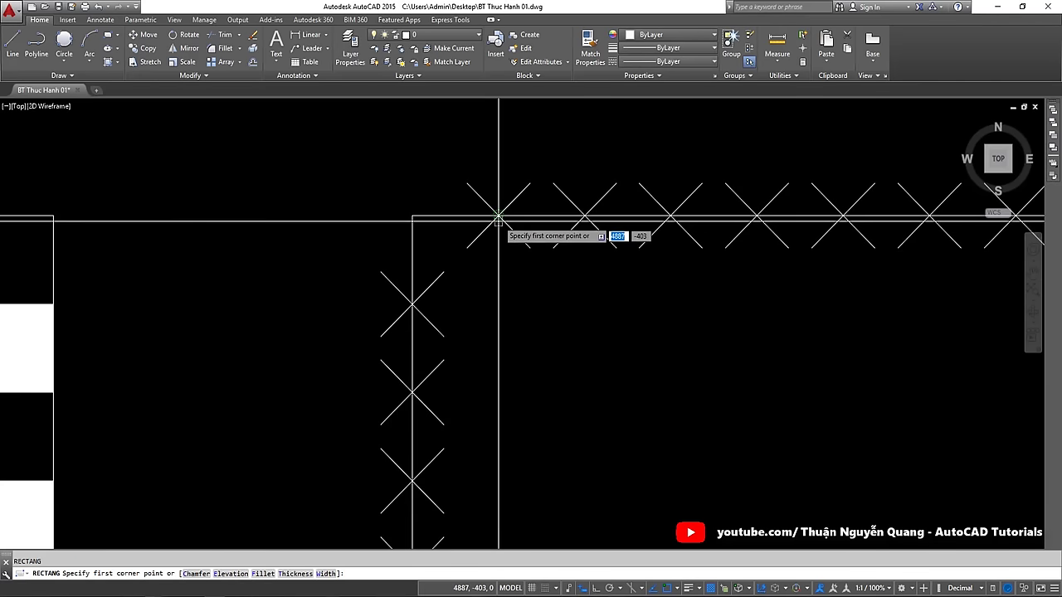
{"action": "left_click", "coordinate": [498, 215]}
{"action": "left_click", "coordinate": [412, 304]}
{"action": "left_click", "coordinate": [486, 303]}
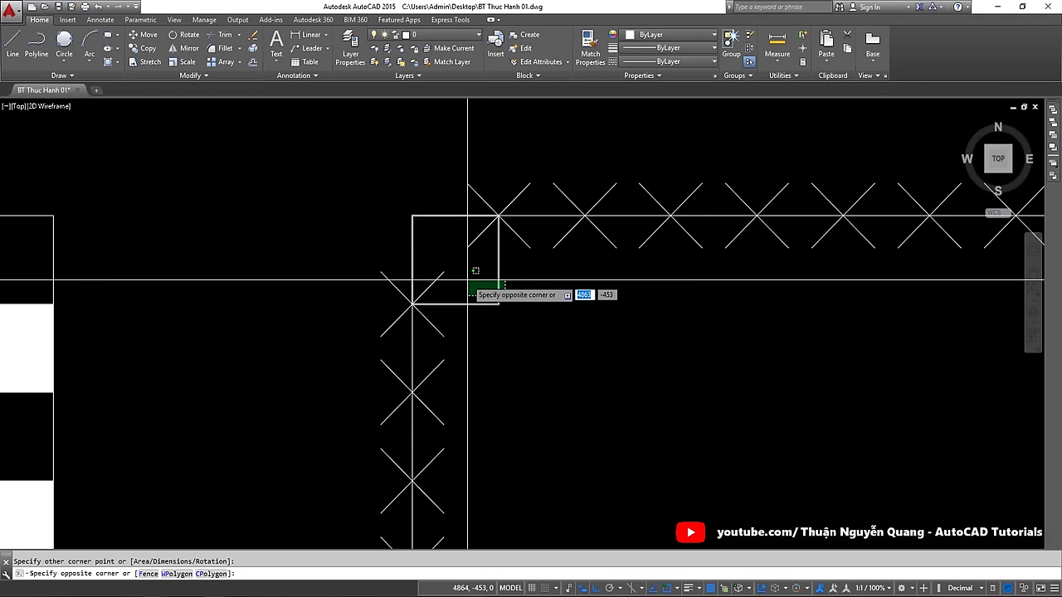
{"action": "left_click", "coordinate": [469, 282]}
Copy the cell diagonally below-right of the first one
{"action": "type", "text": "o"}
{"action": "key", "text": "Return"}
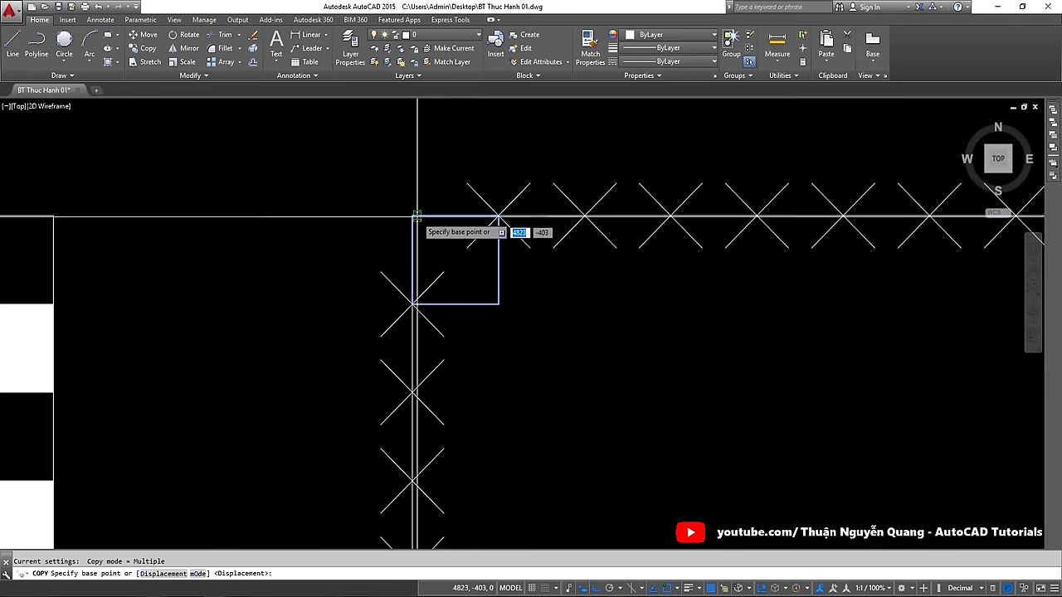
{"action": "left_click", "coordinate": [498, 305]}
{"action": "left_click", "coordinate": [505, 304]}
{"action": "key", "text": "Escape"}
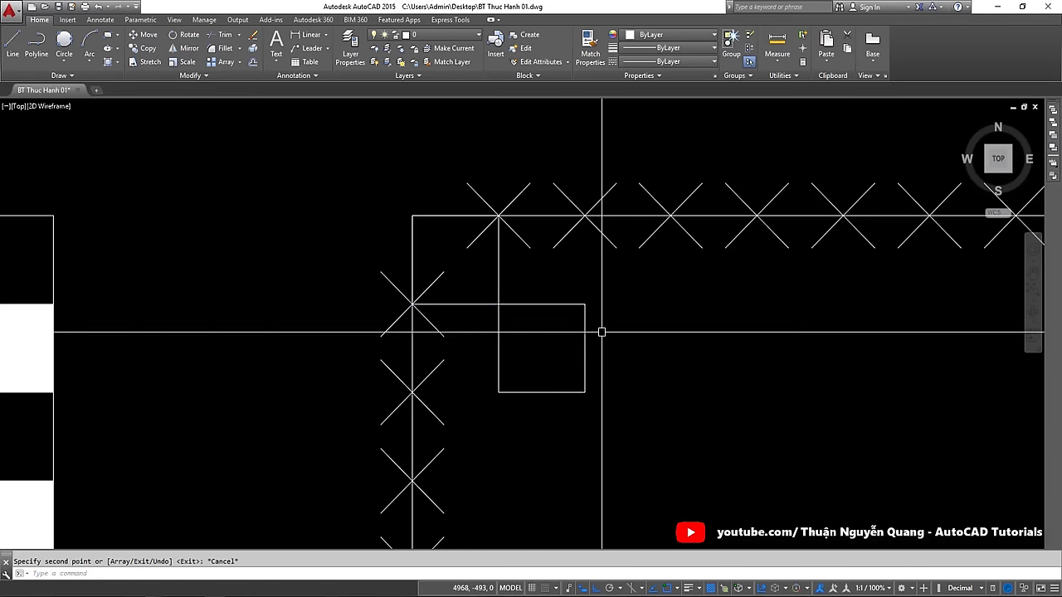
{"action": "left_click", "coordinate": [599, 329]}
{"action": "left_click", "coordinate": [503, 277]}
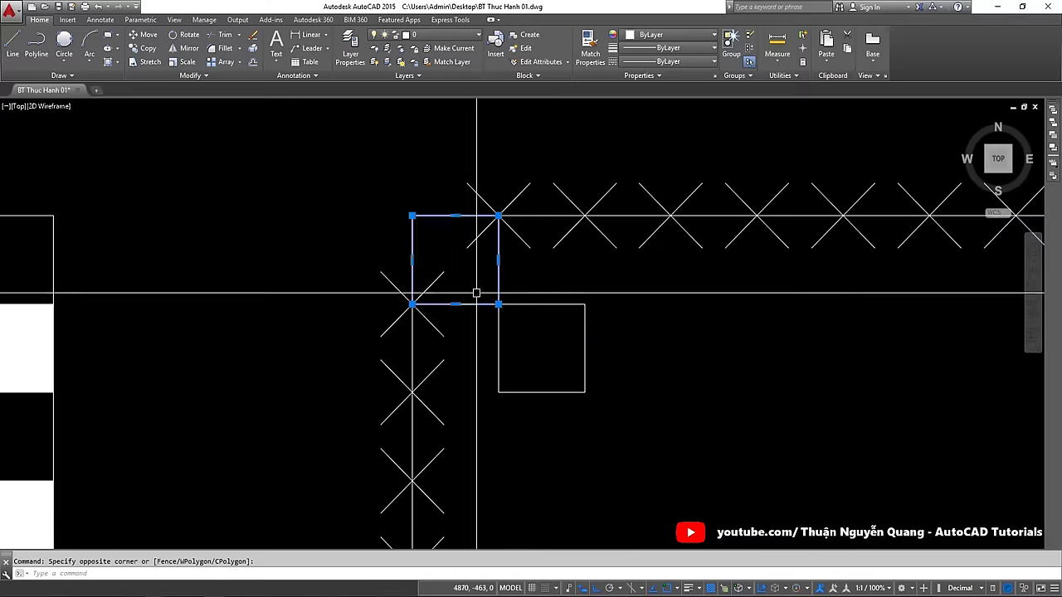
{"action": "key", "text": "Escape"}
{"action": "scroll", "coordinate": [517, 311], "scroll_direction": "down", "scroll_amount": 4}
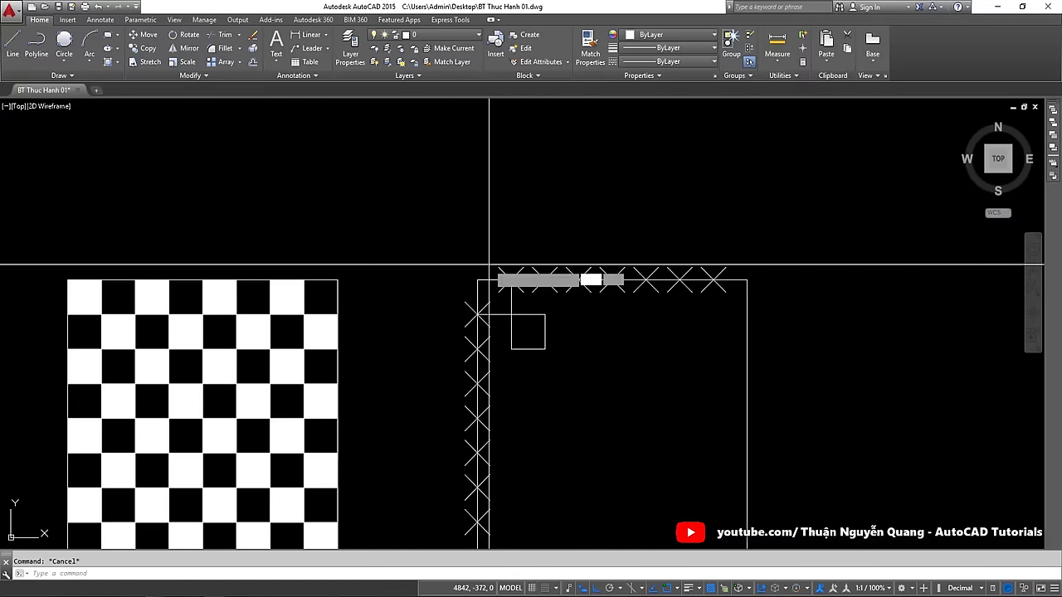
Hatch the top-left cell and its diagonal neighbour with solid white
{"action": "type", "text": "h"}
{"action": "key", "text": "Return"}
{"action": "left_click", "coordinate": [492, 297]}
{"action": "left_click", "coordinate": [526, 324]}
{"action": "key", "text": "Return"}
{"action": "scroll", "coordinate": [336, 336], "scroll_direction": "down", "scroll_amount": 2}
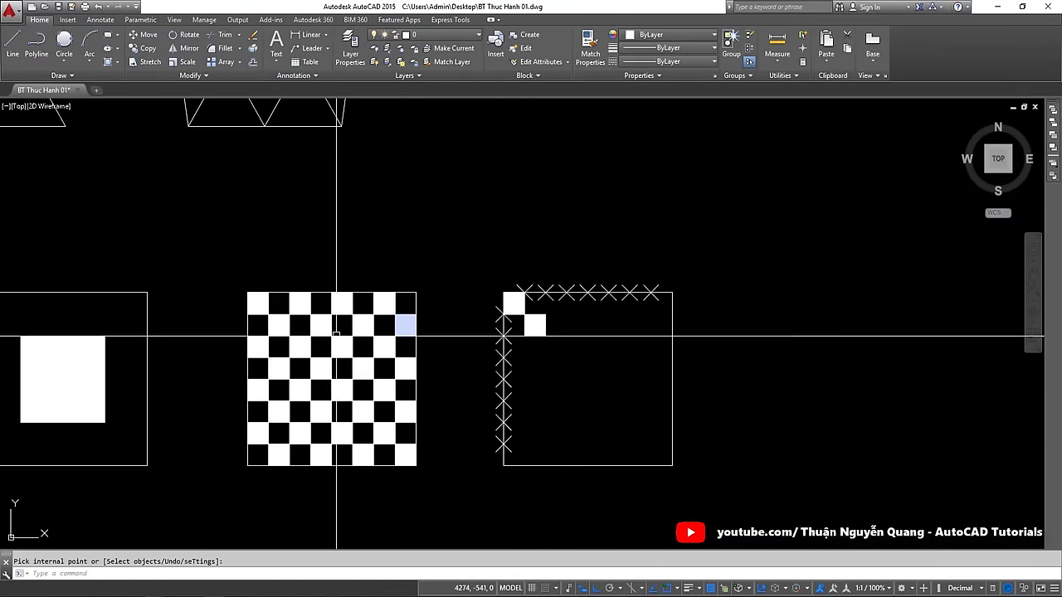
{"action": "scroll", "coordinate": [336, 336], "scroll_direction": "down", "scroll_amount": 1}
{"action": "scroll", "coordinate": [585, 257], "scroll_direction": "up", "scroll_amount": 1}
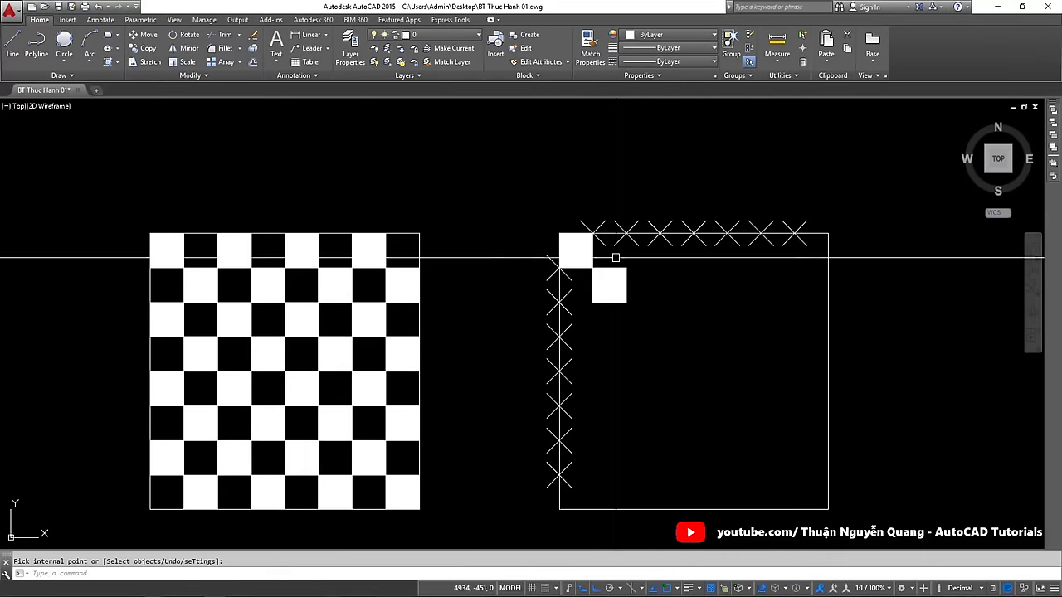
Select both white cells with a crossing window
{"action": "left_click", "coordinate": [613, 259]}
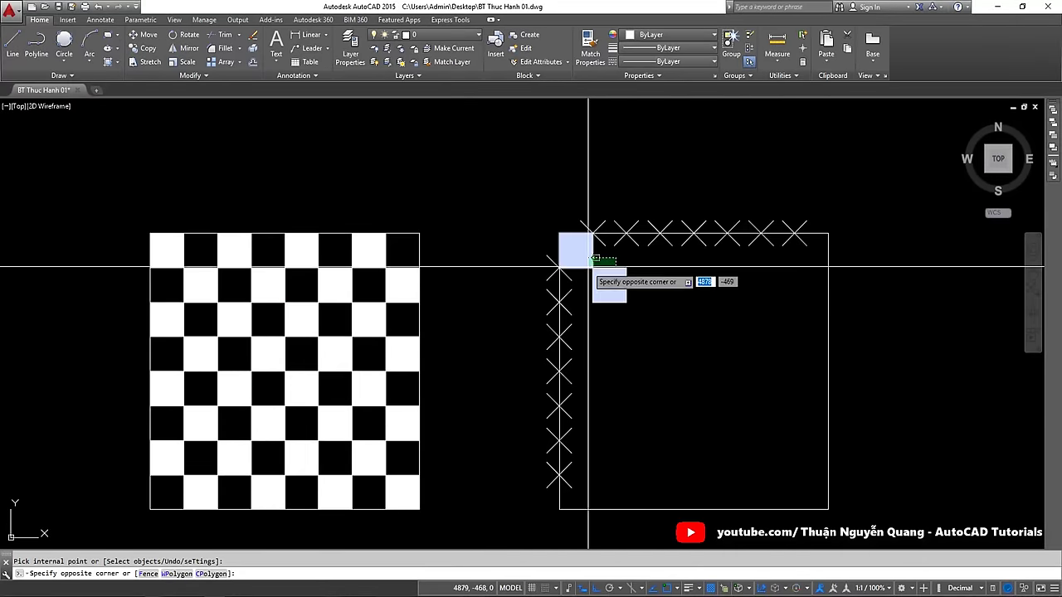
{"action": "left_click", "coordinate": [590, 264]}
{"action": "scroll", "coordinate": [606, 261], "scroll_direction": "up", "scroll_amount": 5}
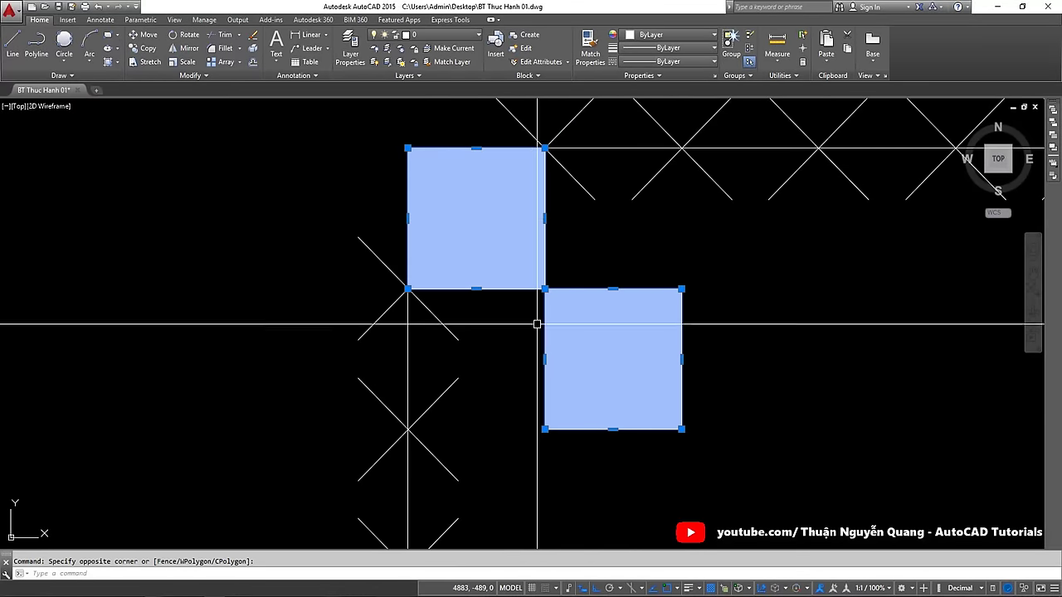
{"action": "key", "text": "Escape"}
{"action": "left_click", "coordinate": [622, 240]}
{"action": "key", "text": "Escape"}
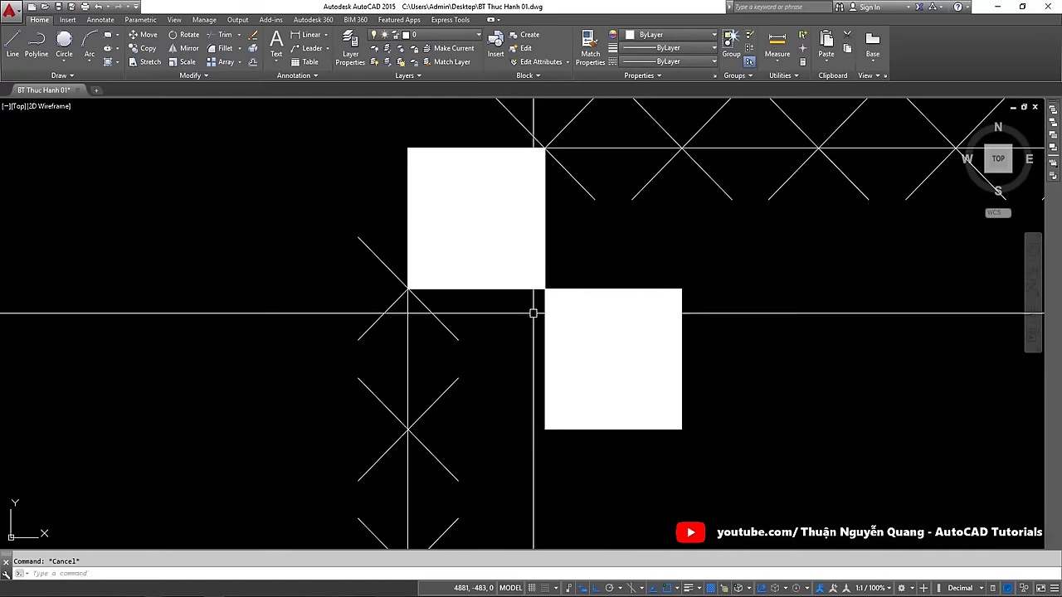
{"action": "scroll", "coordinate": [500, 362], "scroll_direction": "down", "scroll_amount": 5}
{"action": "left_click", "coordinate": [632, 379]}
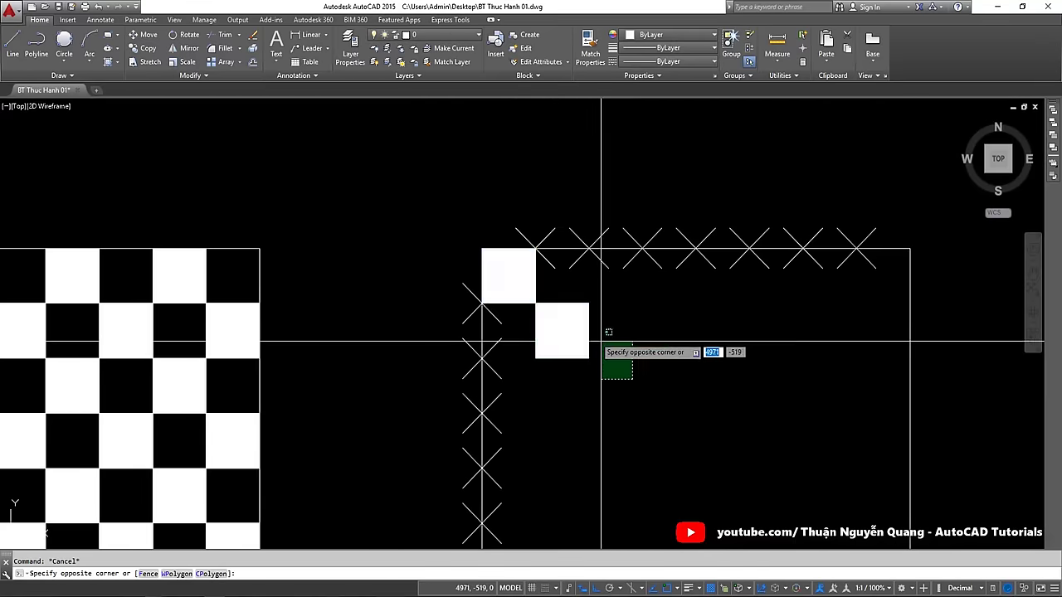
{"action": "left_click", "coordinate": [533, 293]}
{"action": "scroll", "coordinate": [559, 296], "scroll_direction": "down", "scroll_amount": 4}
{"action": "scroll", "coordinate": [579, 303], "scroll_direction": "up", "scroll_amount": 2}
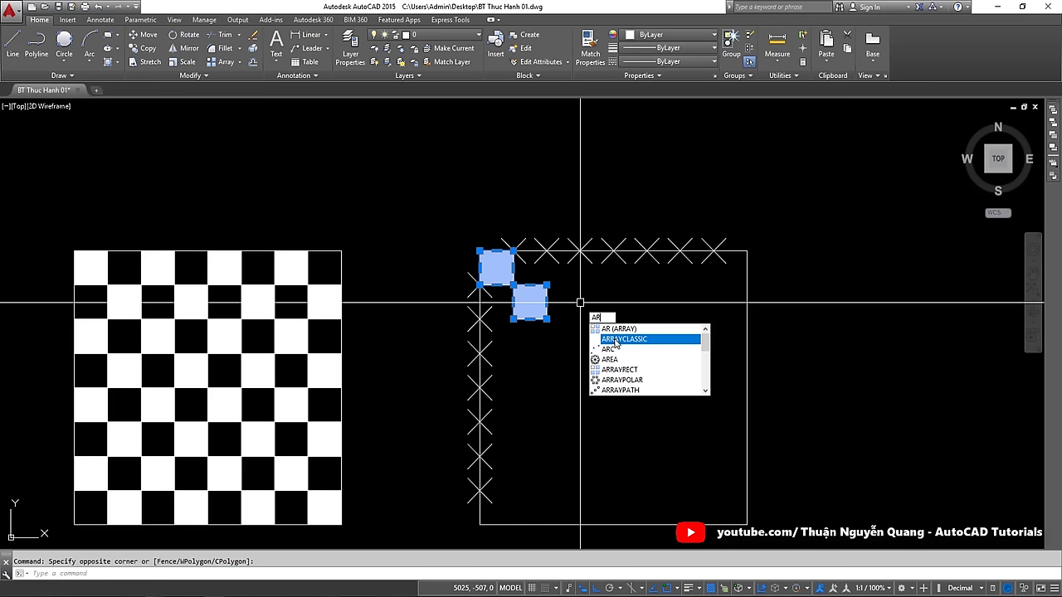
Start ARRAYCLASSIC and pick the two white cells as the objects to repeat
{"action": "left_click", "coordinate": [626, 339]}
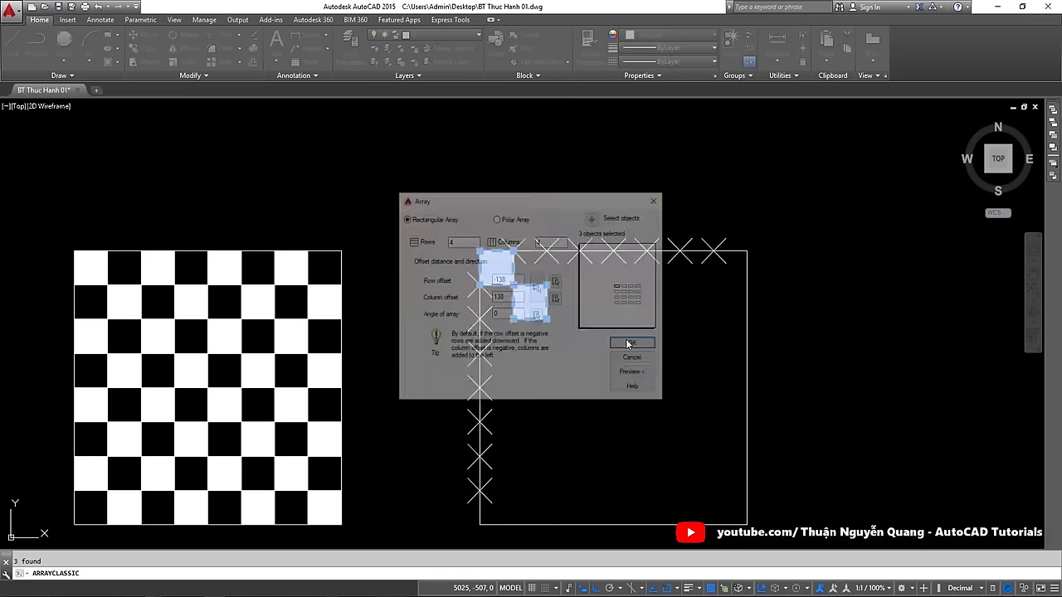
{"action": "left_click_drag", "start_coordinate": [564, 210], "coordinate": [357, 216]}
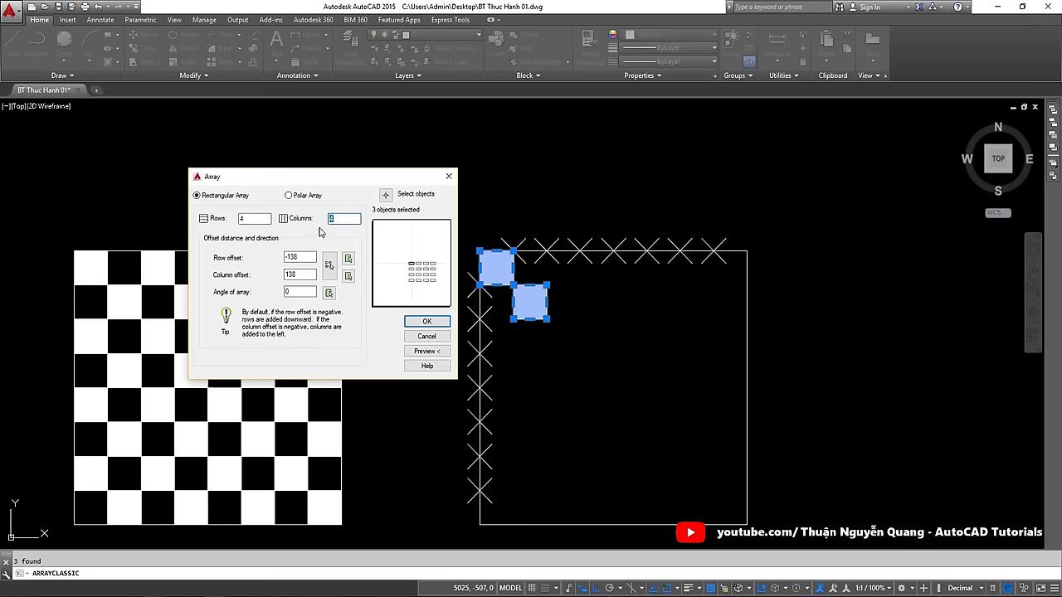
{"action": "left_click", "coordinate": [391, 200]}
{"action": "left_click", "coordinate": [559, 325]}
{"action": "left_click", "coordinate": [508, 280]}
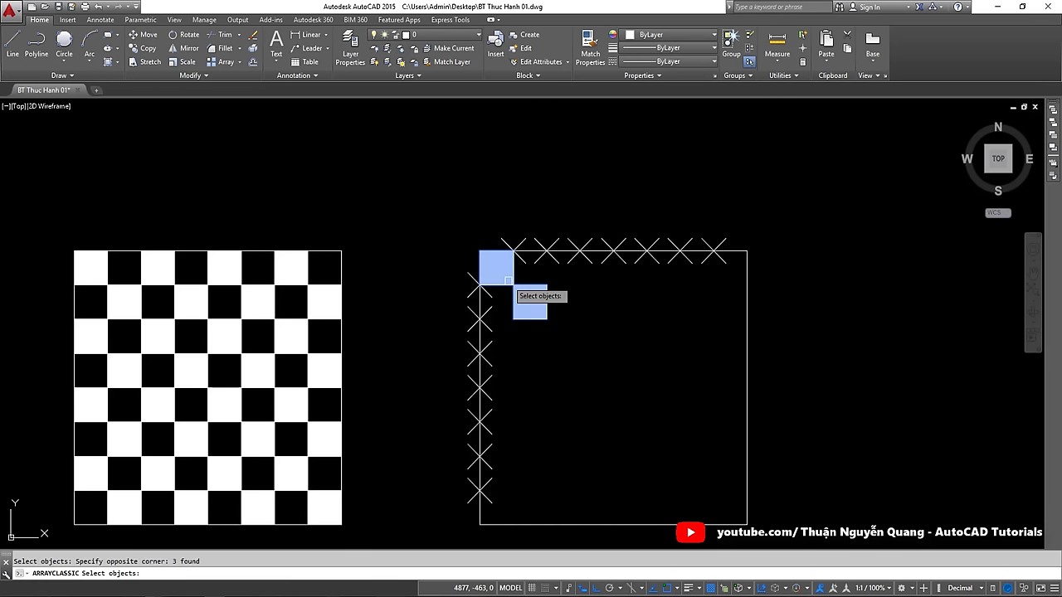
{"action": "key", "text": "Return"}
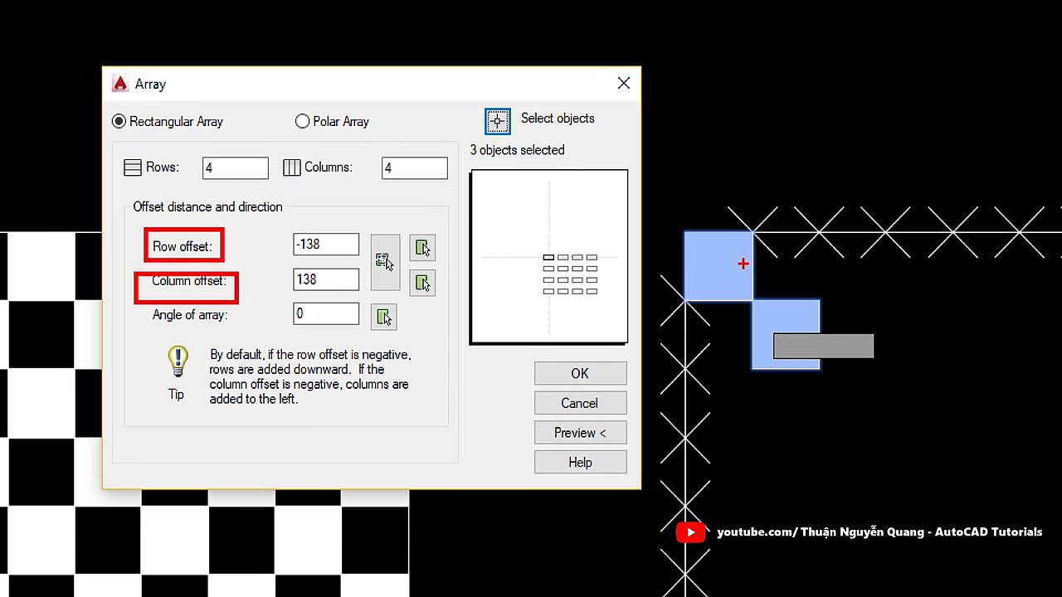
Set 4 rows and 4 columns, picking row offset -138 and column offset 138
{"action": "left_click_drag", "start_coordinate": [694, 370], "coordinate": [768, 378]}
{"action": "left_click_drag", "start_coordinate": [692, 476], "coordinate": [714, 483]}
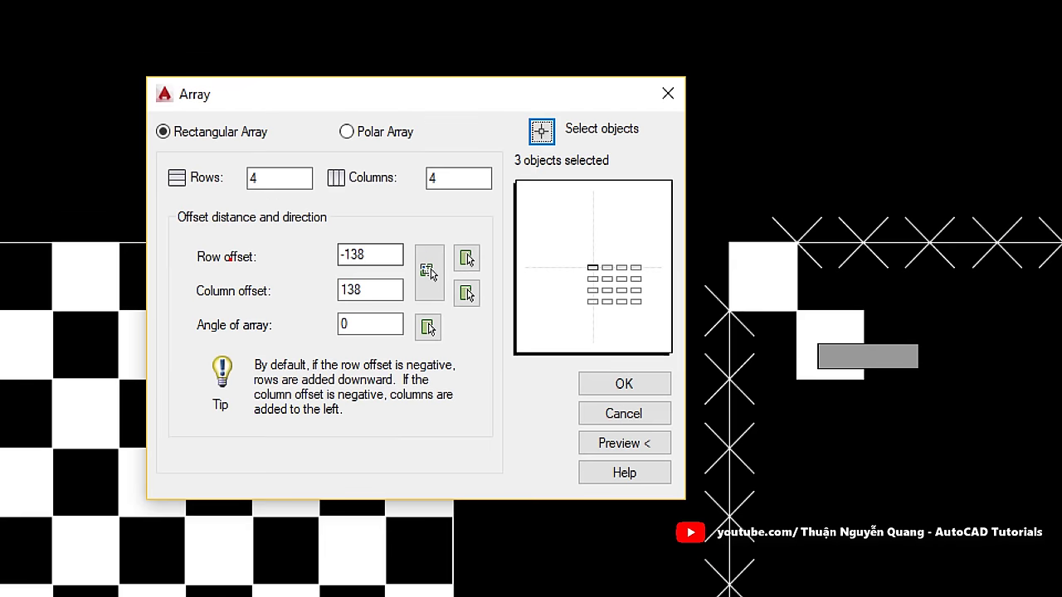
{"action": "left_click_drag", "start_coordinate": [207, 252], "coordinate": [245, 264]}
{"action": "left_click_drag", "start_coordinate": [191, 186], "coordinate": [220, 189]}
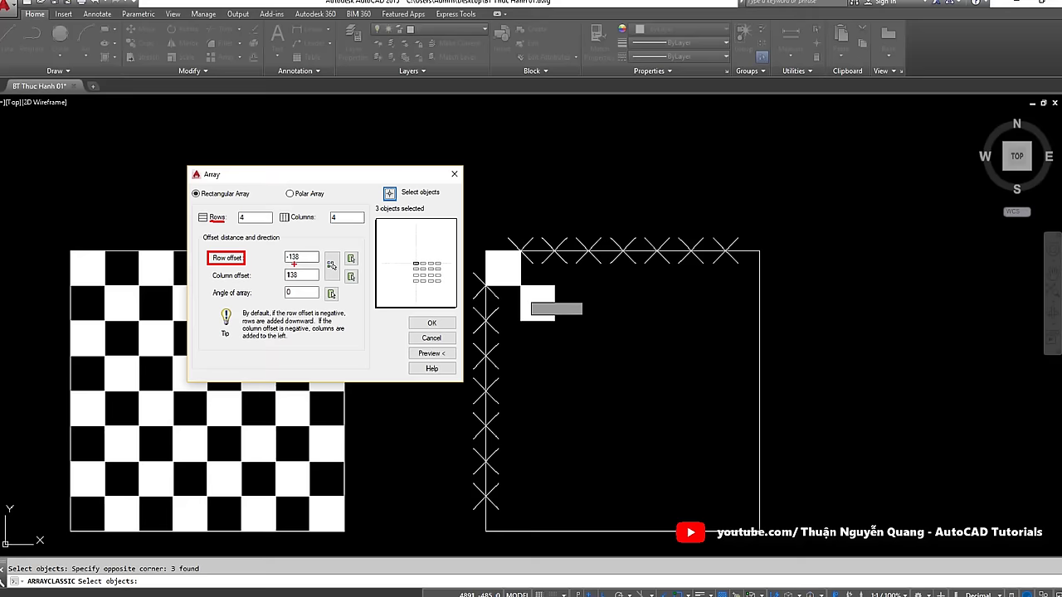
{"action": "left_click", "coordinate": [349, 259]}
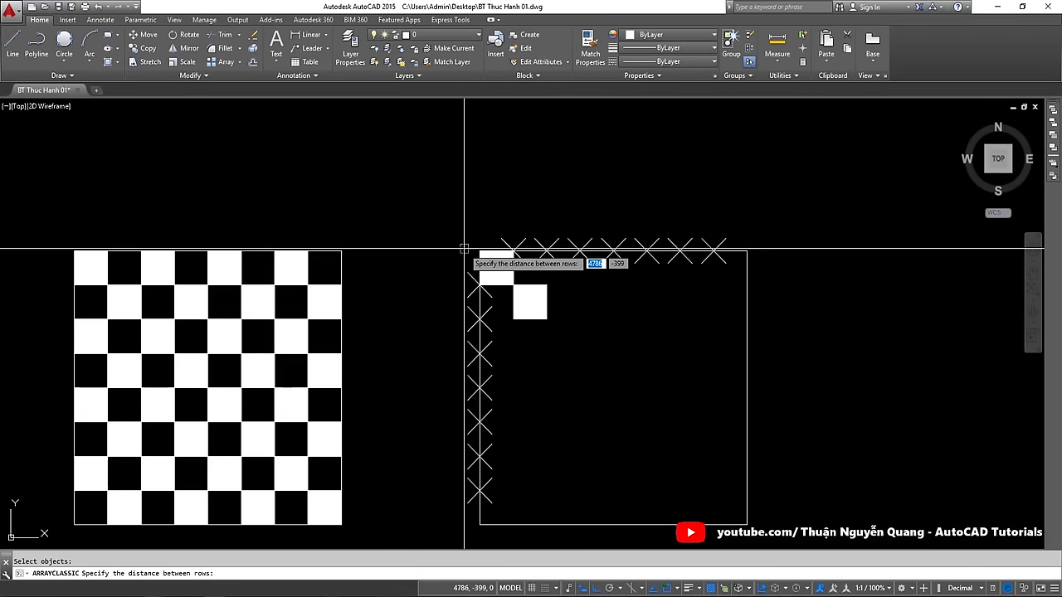
{"action": "scroll", "coordinate": [486, 252], "scroll_direction": "up", "scroll_amount": 2}
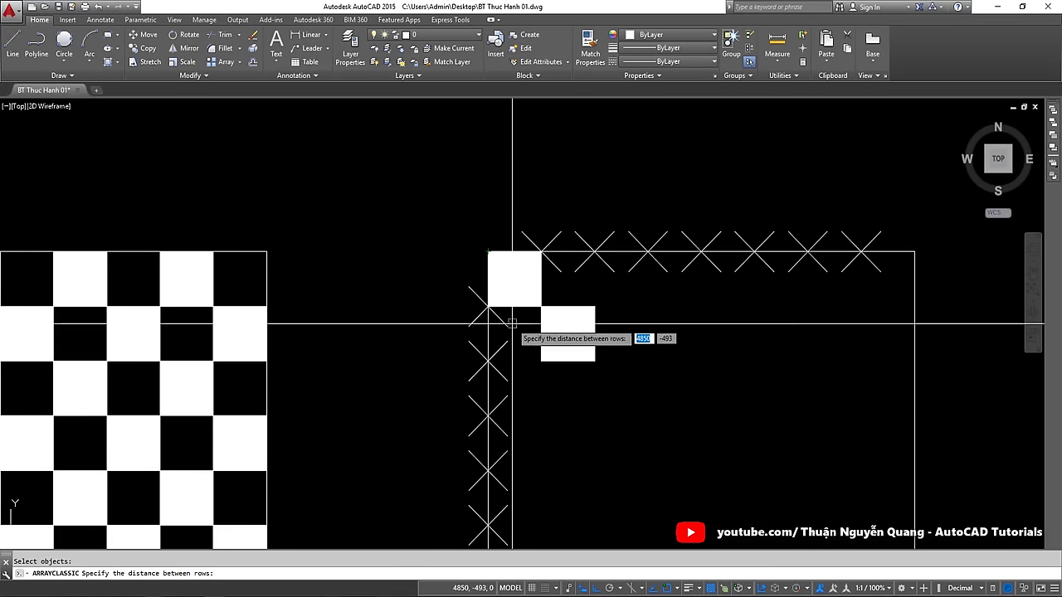
{"action": "left_click", "coordinate": [488, 251]}
{"action": "left_click", "coordinate": [487, 361]}
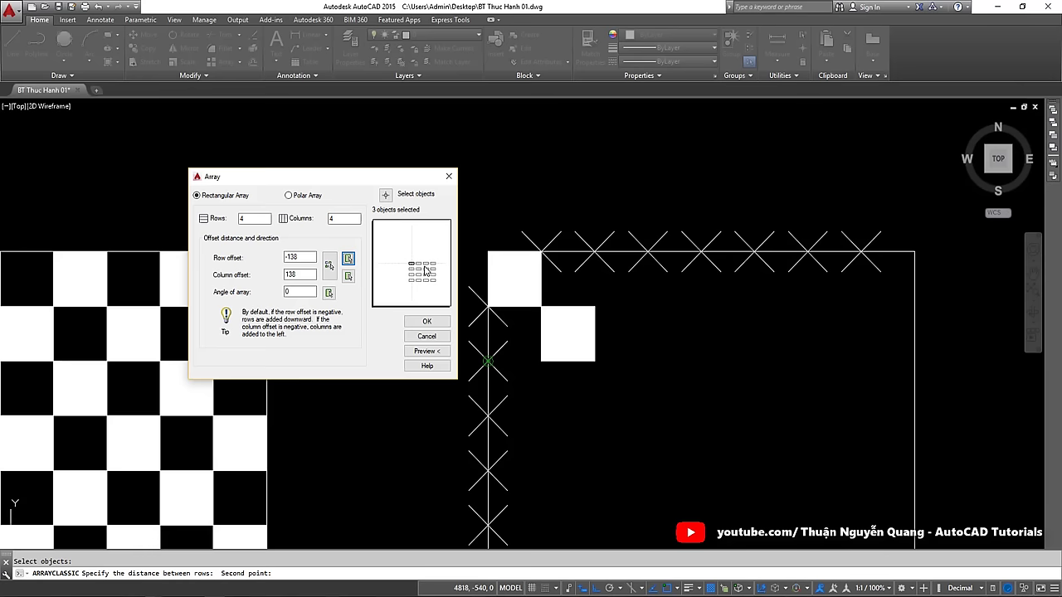
{"action": "left_click", "coordinate": [347, 275]}
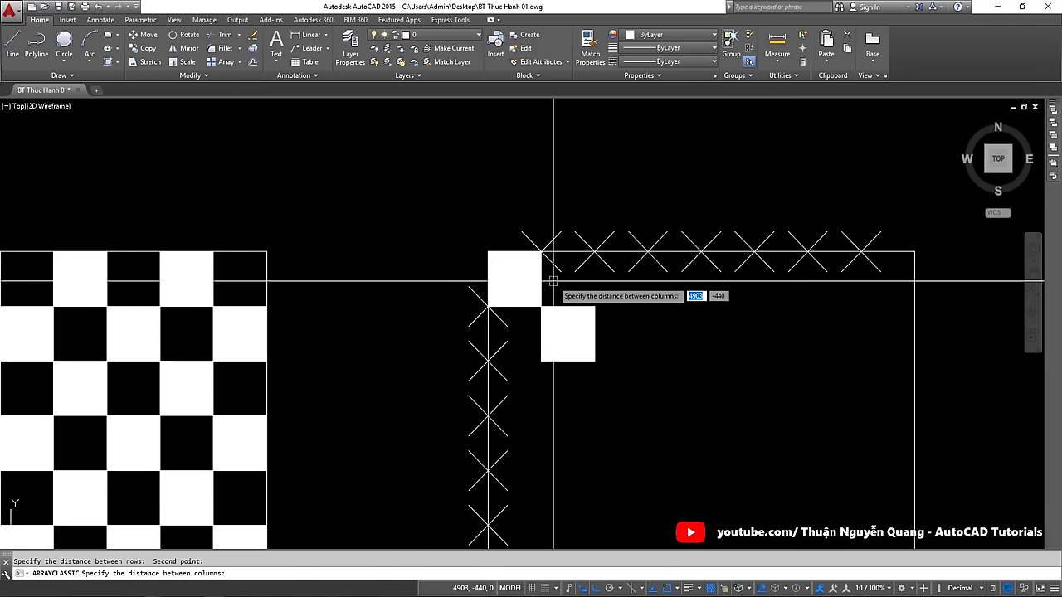
{"action": "left_click", "coordinate": [488, 252]}
{"action": "left_click", "coordinate": [594, 251]}
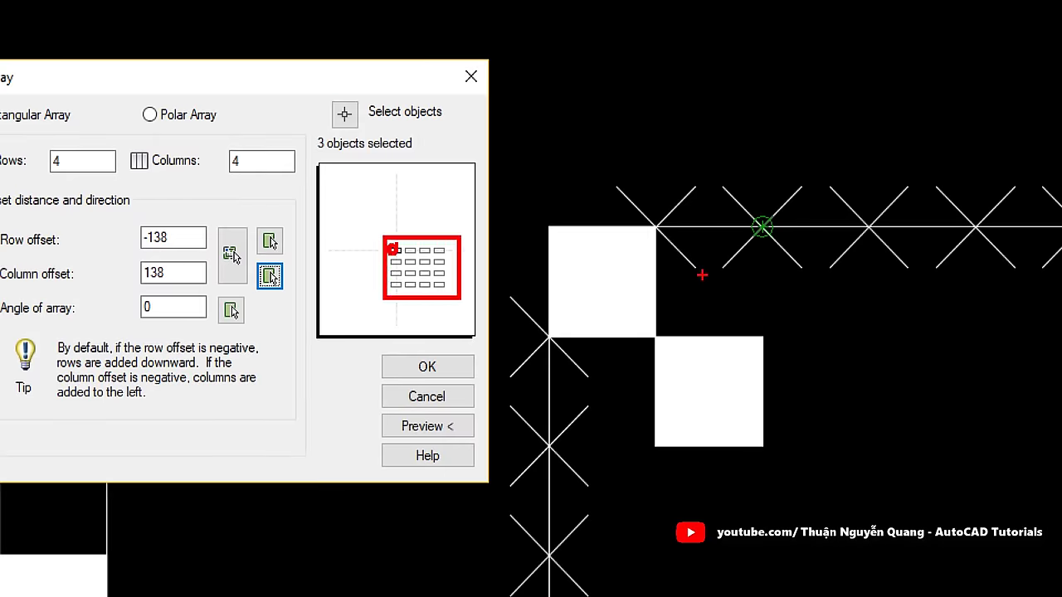
Preview the 4×4 array of cells, then return to the Array dialog
{"action": "mouse_move", "coordinate": [654, 222]}
{"action": "left_mouse_down"}
{"action": "mouse_move", "coordinate": [562, 332]}
{"action": "mouse_move", "coordinate": [720, 317]}
{"action": "left_mouse_up"}
{"action": "left_click_drag", "start_coordinate": [415, 251], "coordinate": [451, 250]}
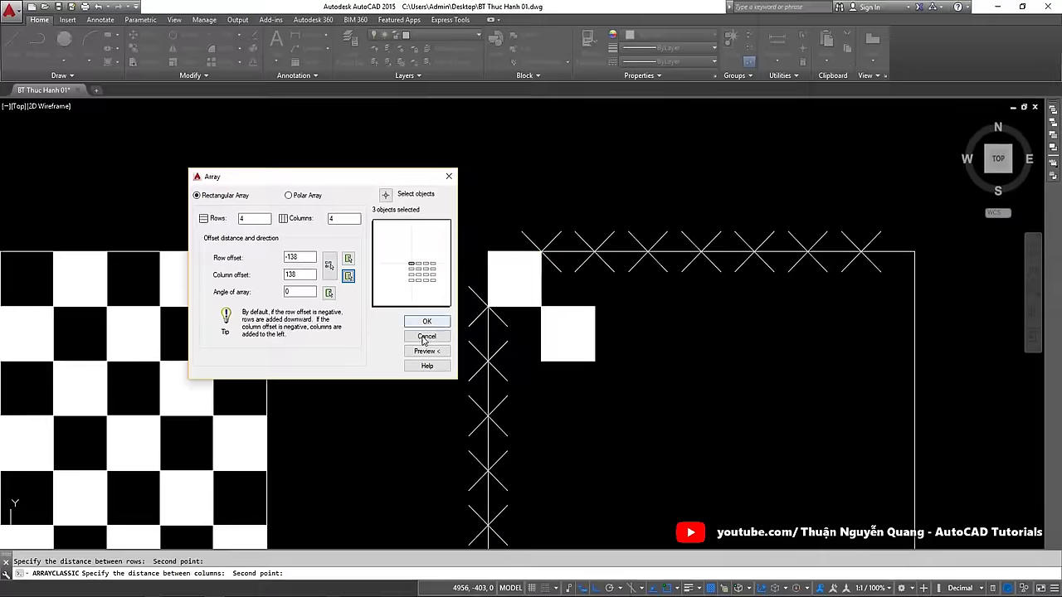
{"action": "left_click", "coordinate": [424, 351]}
{"action": "scroll", "coordinate": [540, 419], "scroll_direction": "down", "scroll_amount": 4}
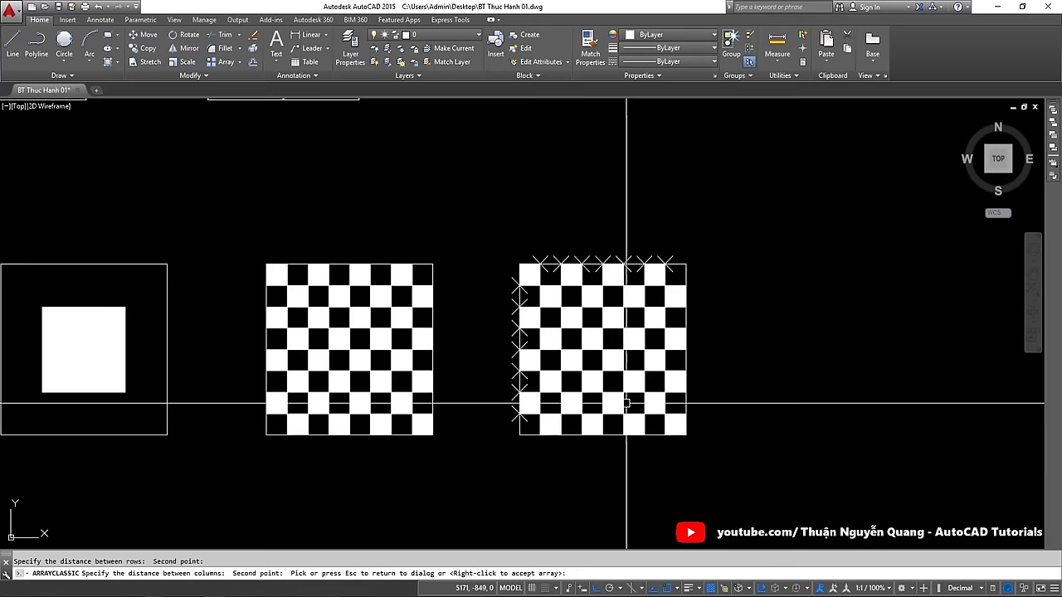
{"action": "key", "text": "Escape"}
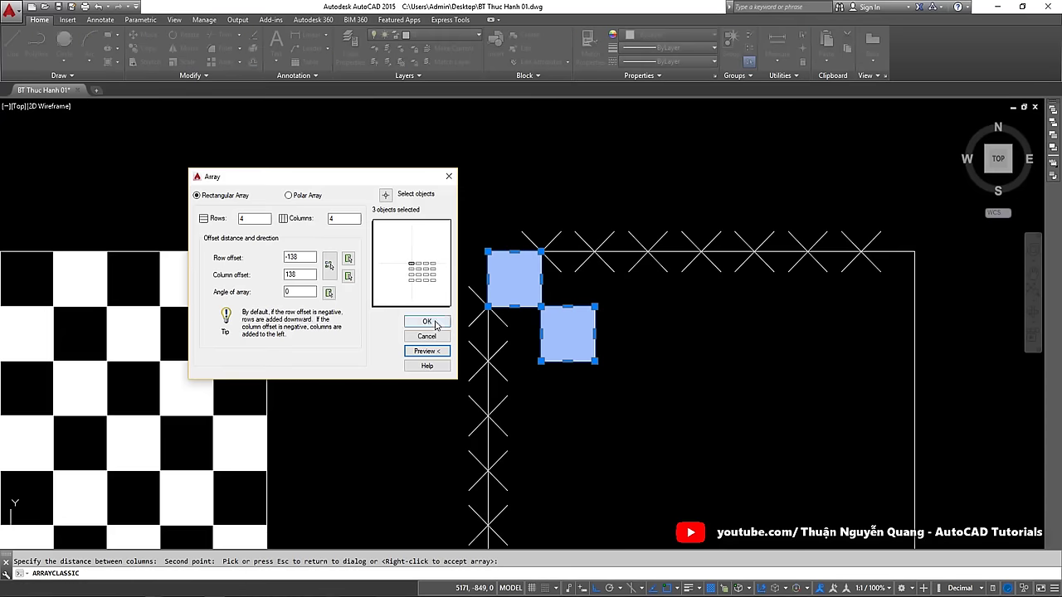
Accept the array to complete the second checkerboard
{"action": "left_click", "coordinate": [424, 318]}
{"action": "scroll", "coordinate": [503, 268], "scroll_direction": "down", "scroll_amount": 5}
{"action": "scroll", "coordinate": [588, 342], "scroll_direction": "up", "scroll_amount": 2}
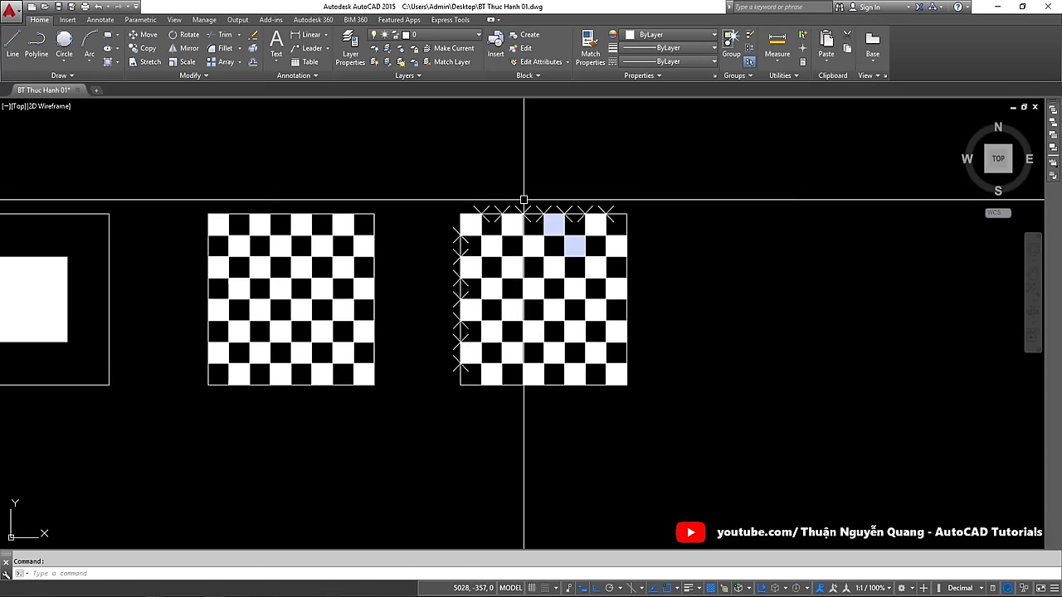
{"action": "scroll", "coordinate": [469, 199], "scroll_direction": "up", "scroll_amount": 2}
Erase the division markers along the top and left edges
{"action": "left_click", "coordinate": [463, 191]}
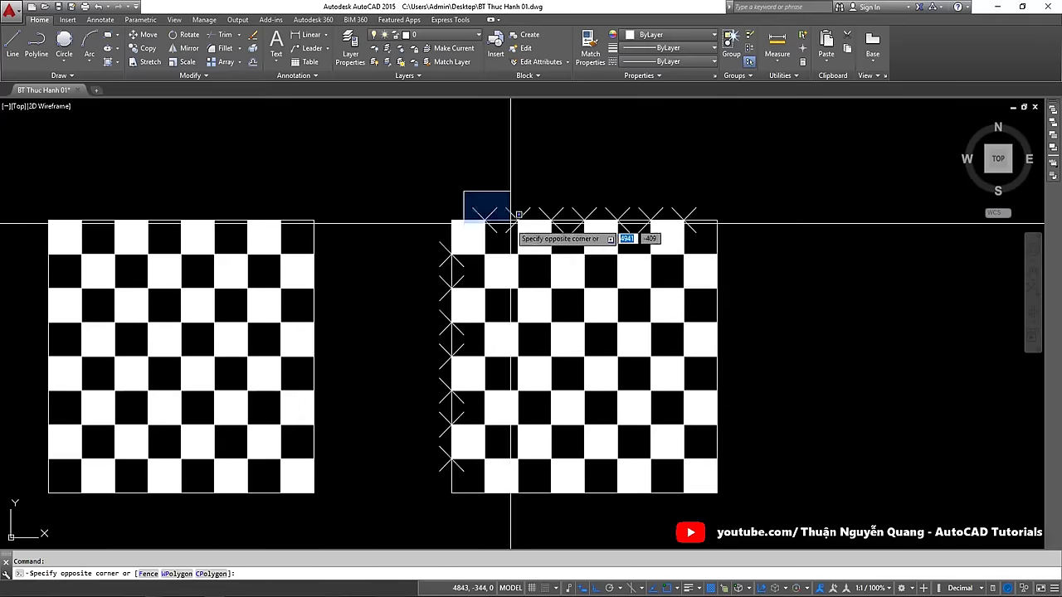
{"action": "left_click", "coordinate": [693, 244]}
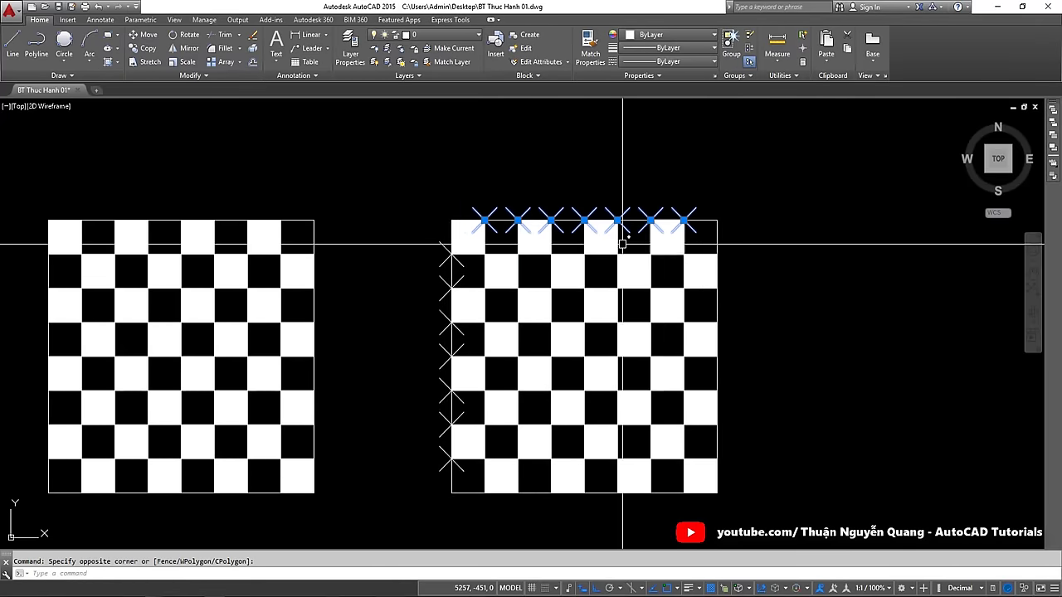
{"action": "left_click", "coordinate": [421, 231]}
{"action": "left_click", "coordinate": [470, 473]}
{"action": "key", "text": "Delete"}
{"action": "scroll", "coordinate": [501, 290], "scroll_direction": "down", "scroll_amount": 2}
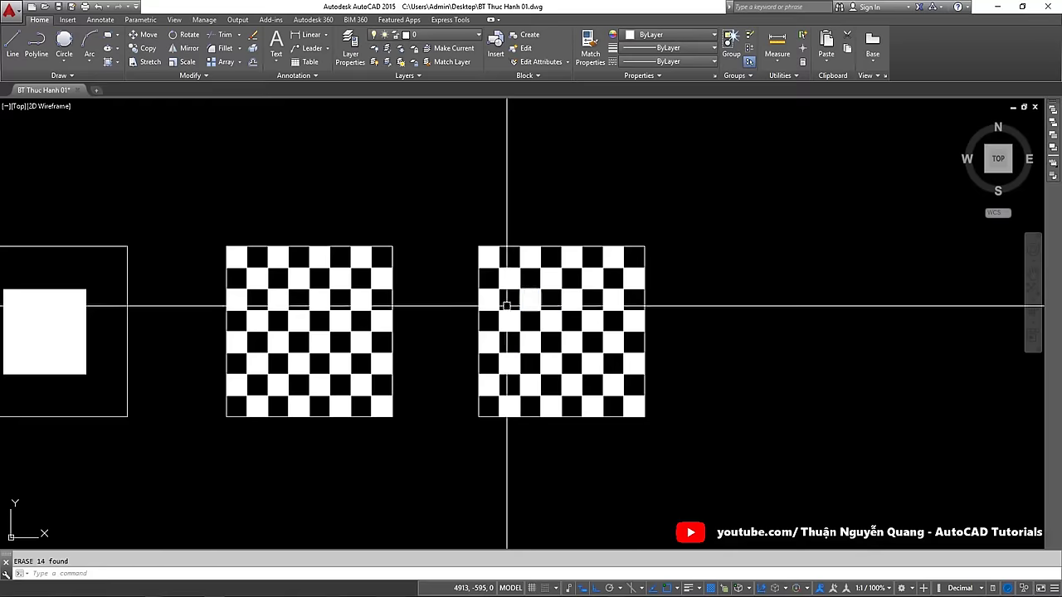
{"action": "scroll", "coordinate": [477, 307], "scroll_direction": "down", "scroll_amount": 4}
{"action": "scroll", "coordinate": [440, 317], "scroll_direction": "up", "scroll_amount": 2}
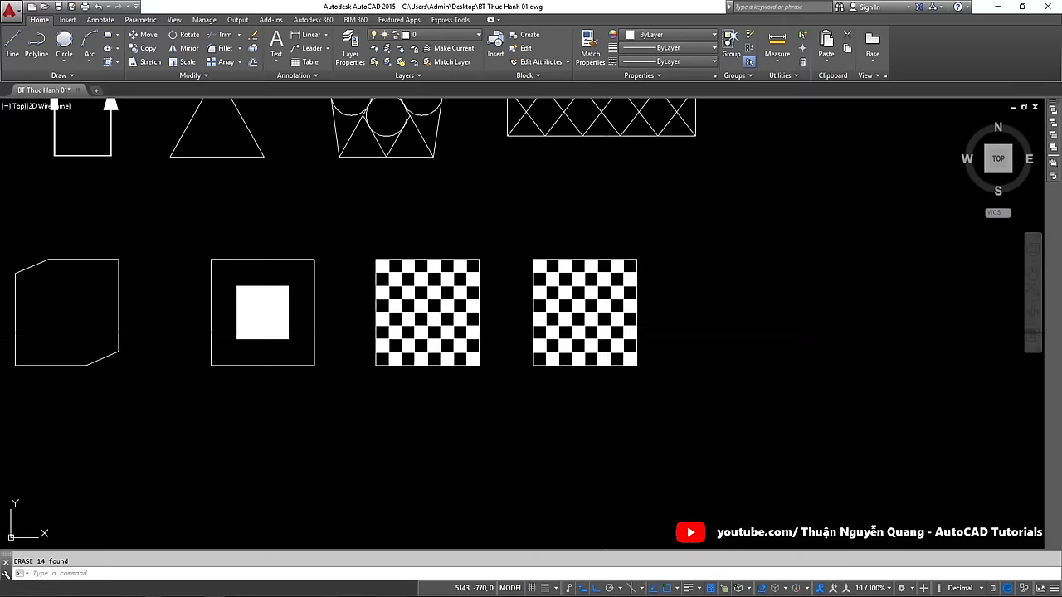
Select the second checkerboard and switch to the exercise sheet in Photos
{"action": "left_click", "coordinate": [662, 388]}
{"action": "left_click", "coordinate": [554, 305]}
{"action": "key", "text": "Return"}
{"action": "key", "text": "alt+Tab"}
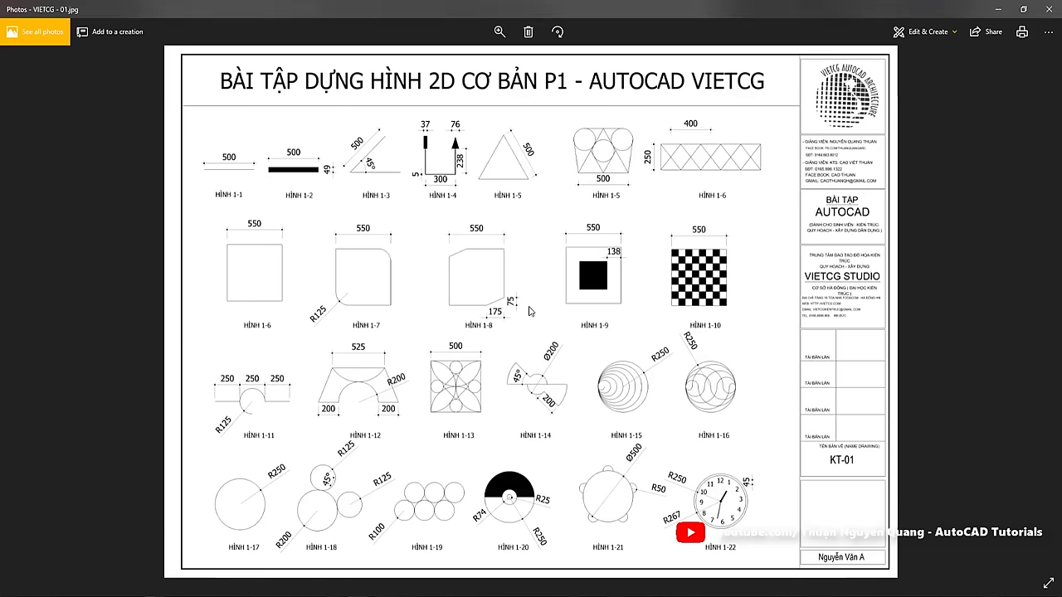